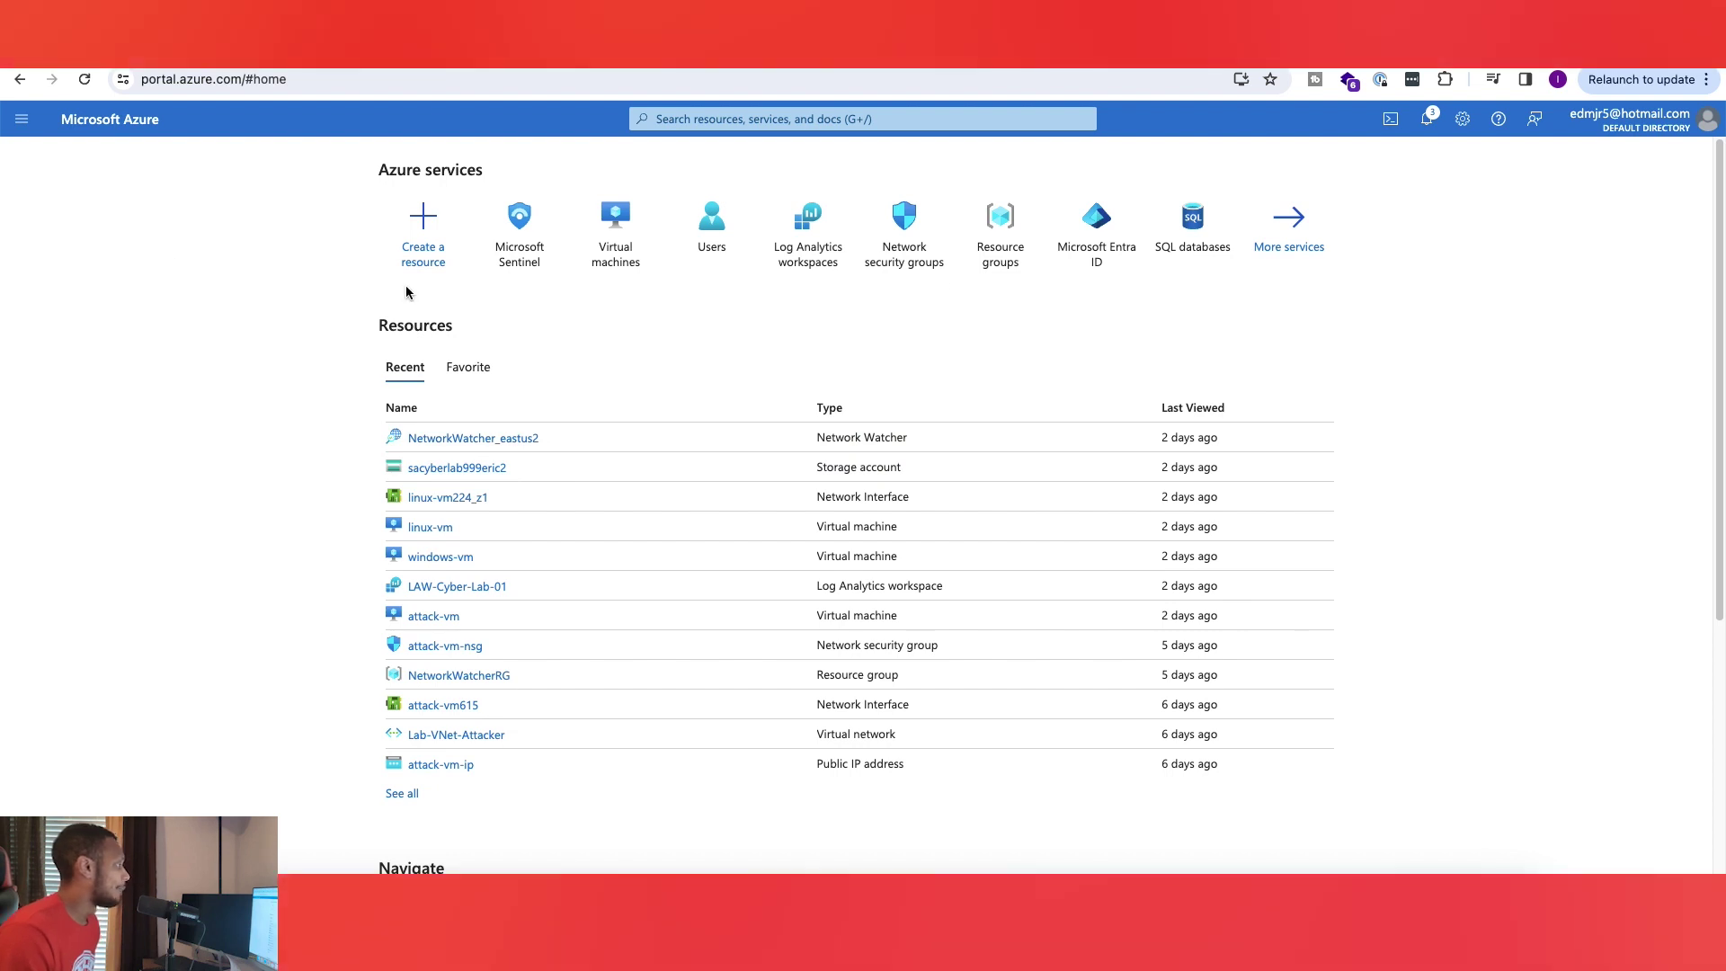
# Find the Microsoft Sentinel service by searching for "sentinel" and open the LAW-Cyber-Lab-01 workspace
pyautogui.moveTo(503, 265)
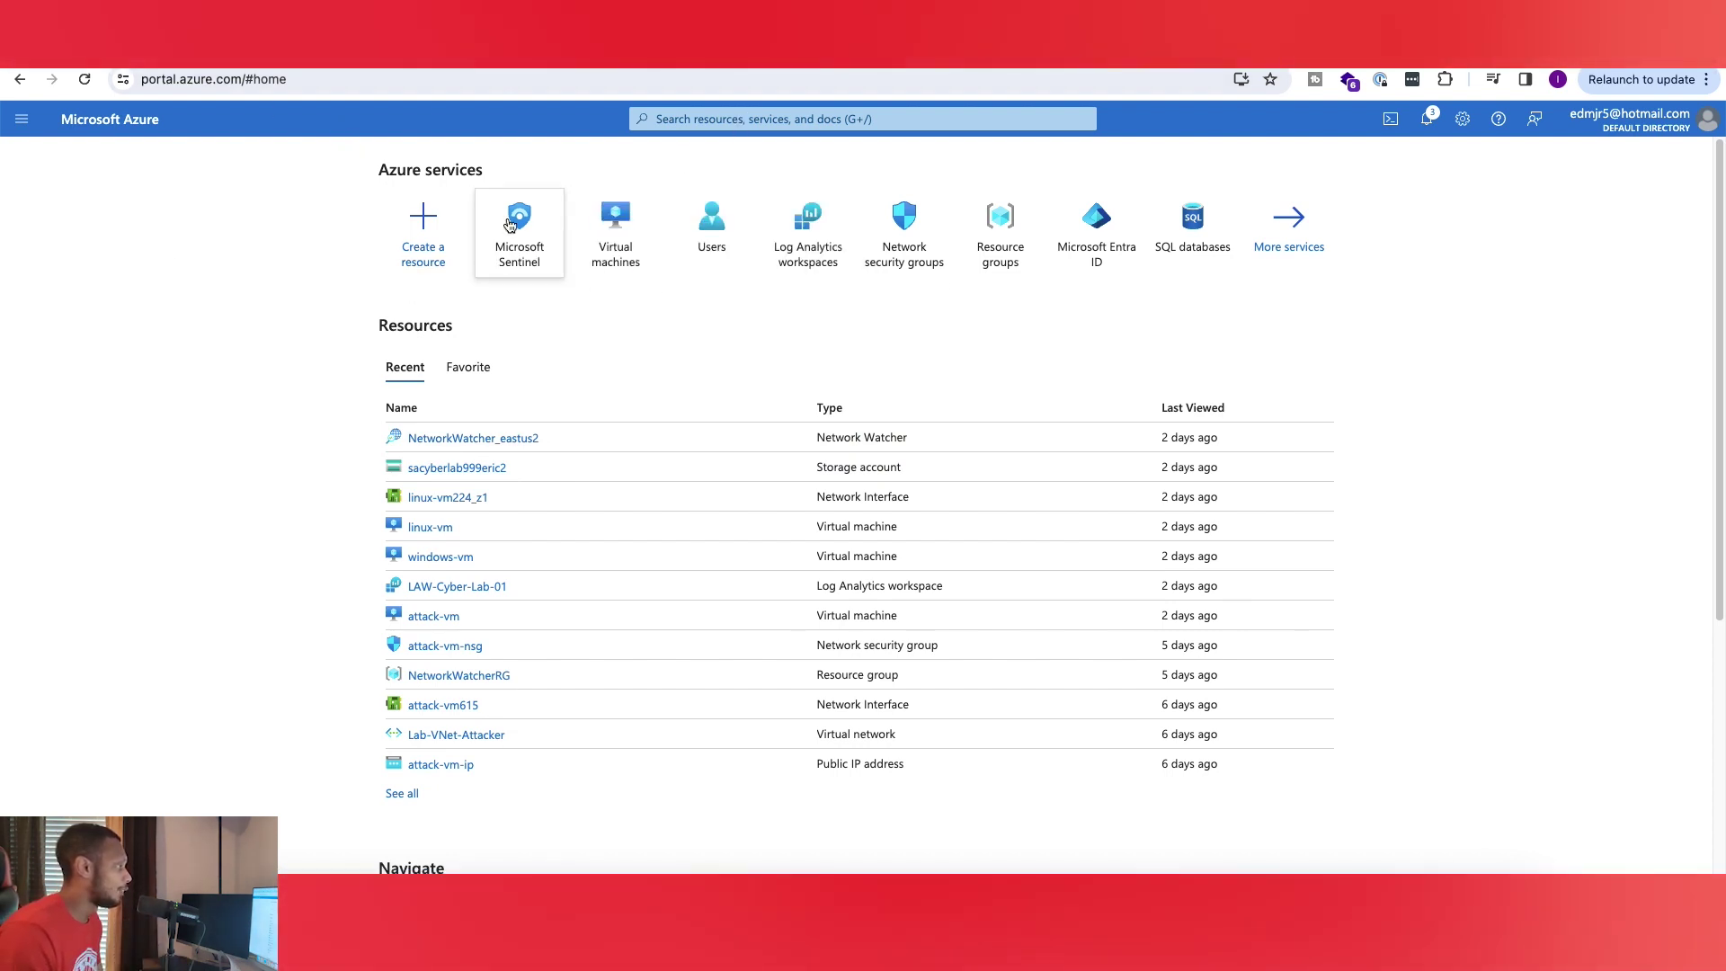
pyautogui.click(683, 119)
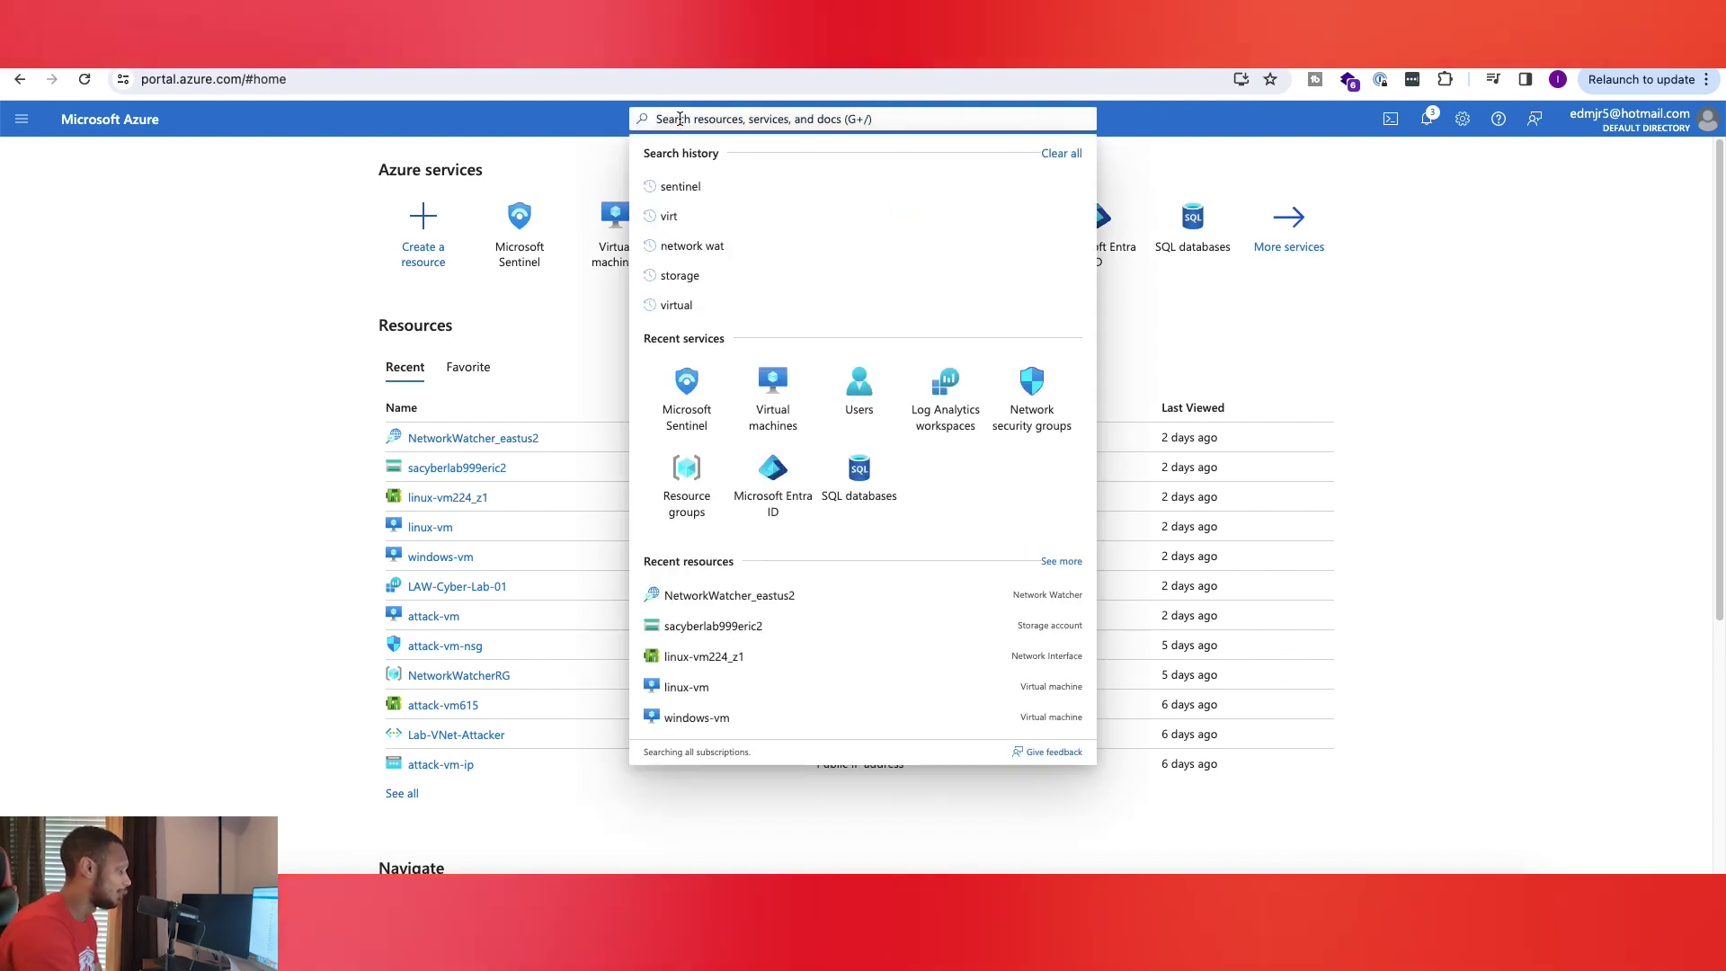
pyautogui.write('sentinel')
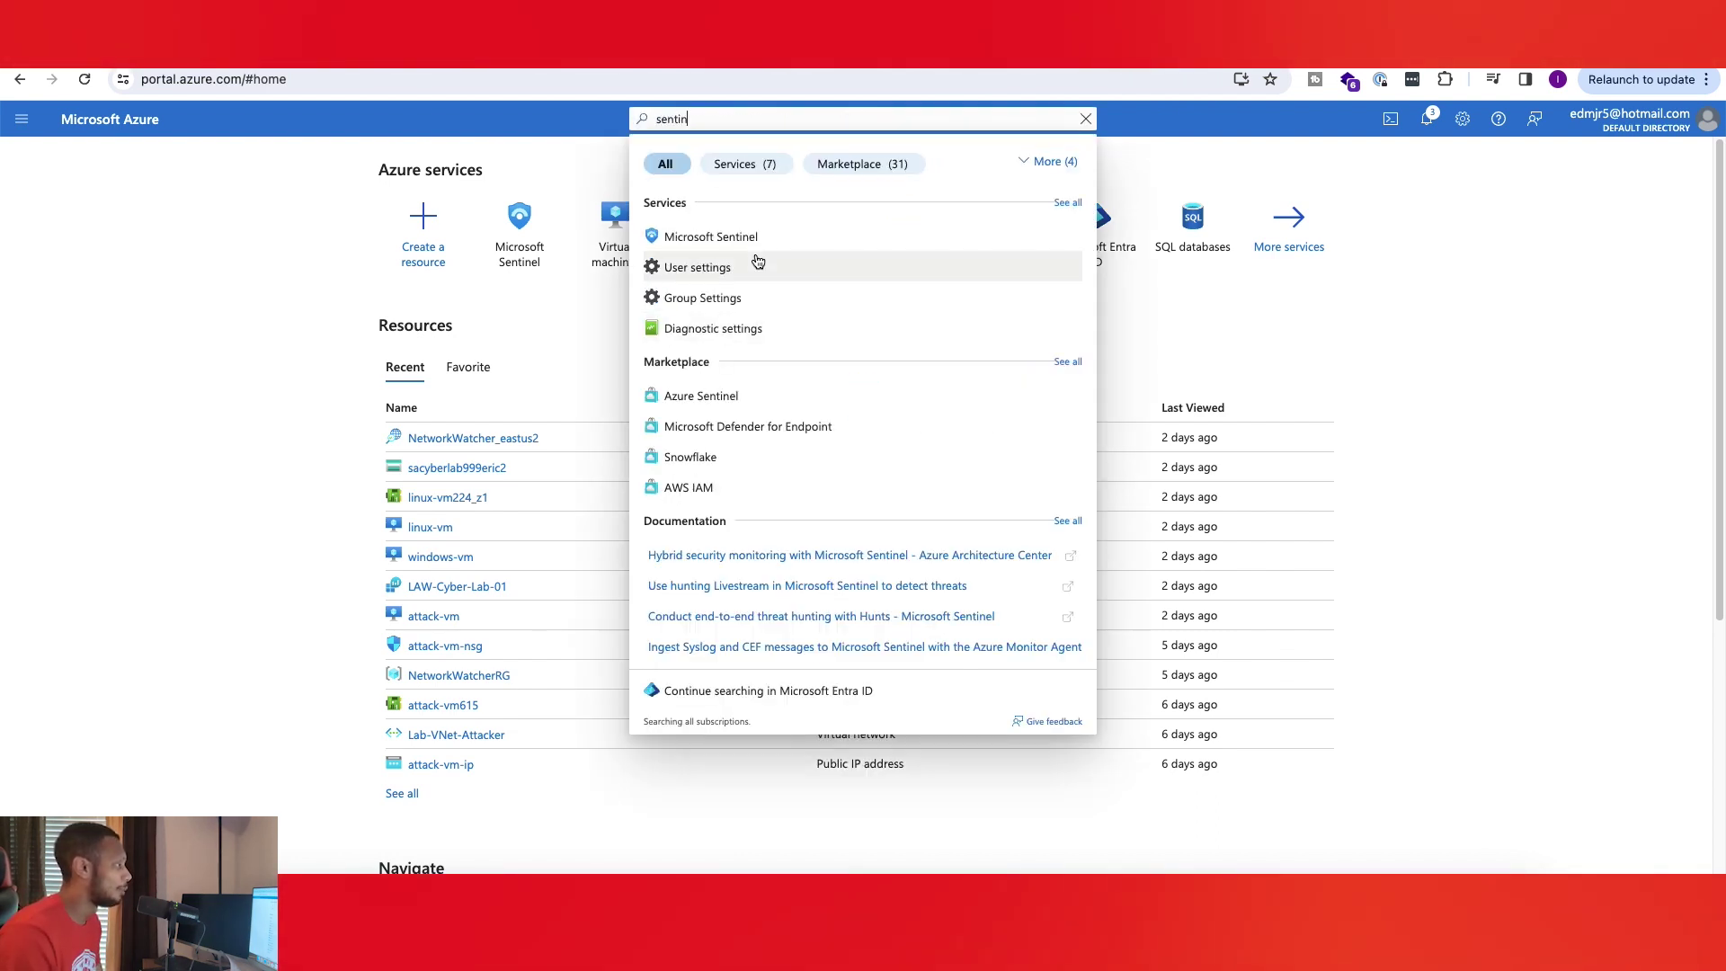
pyautogui.click(771, 236)
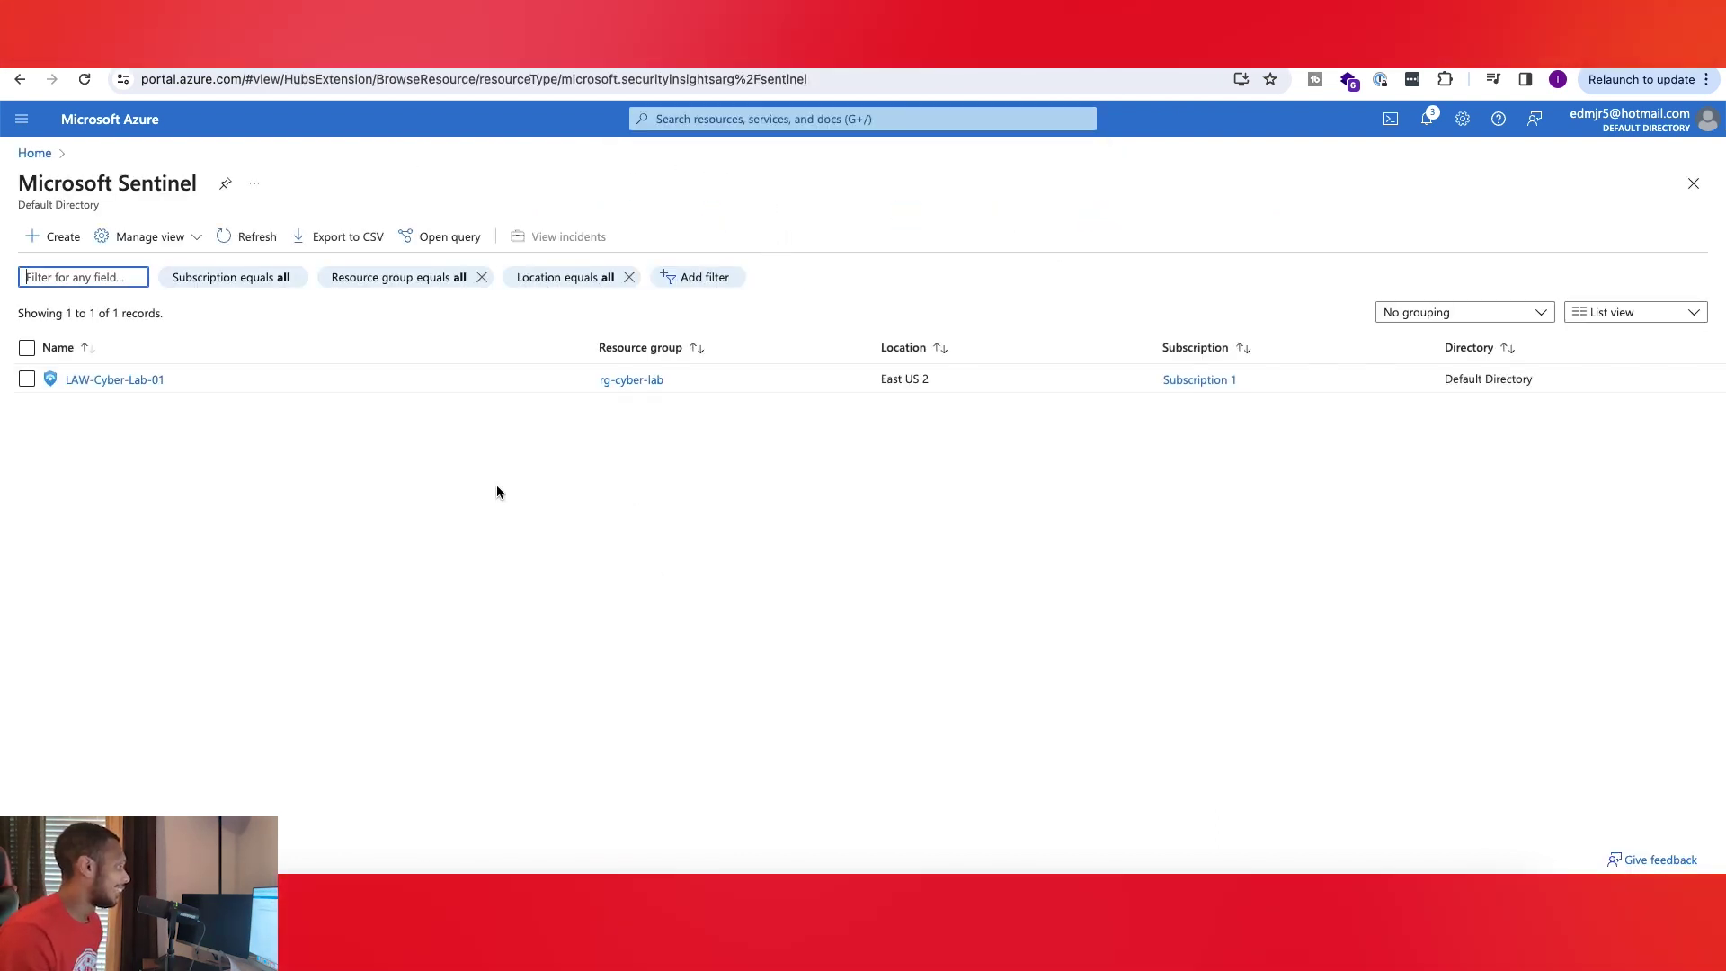
pyautogui.click(144, 379)
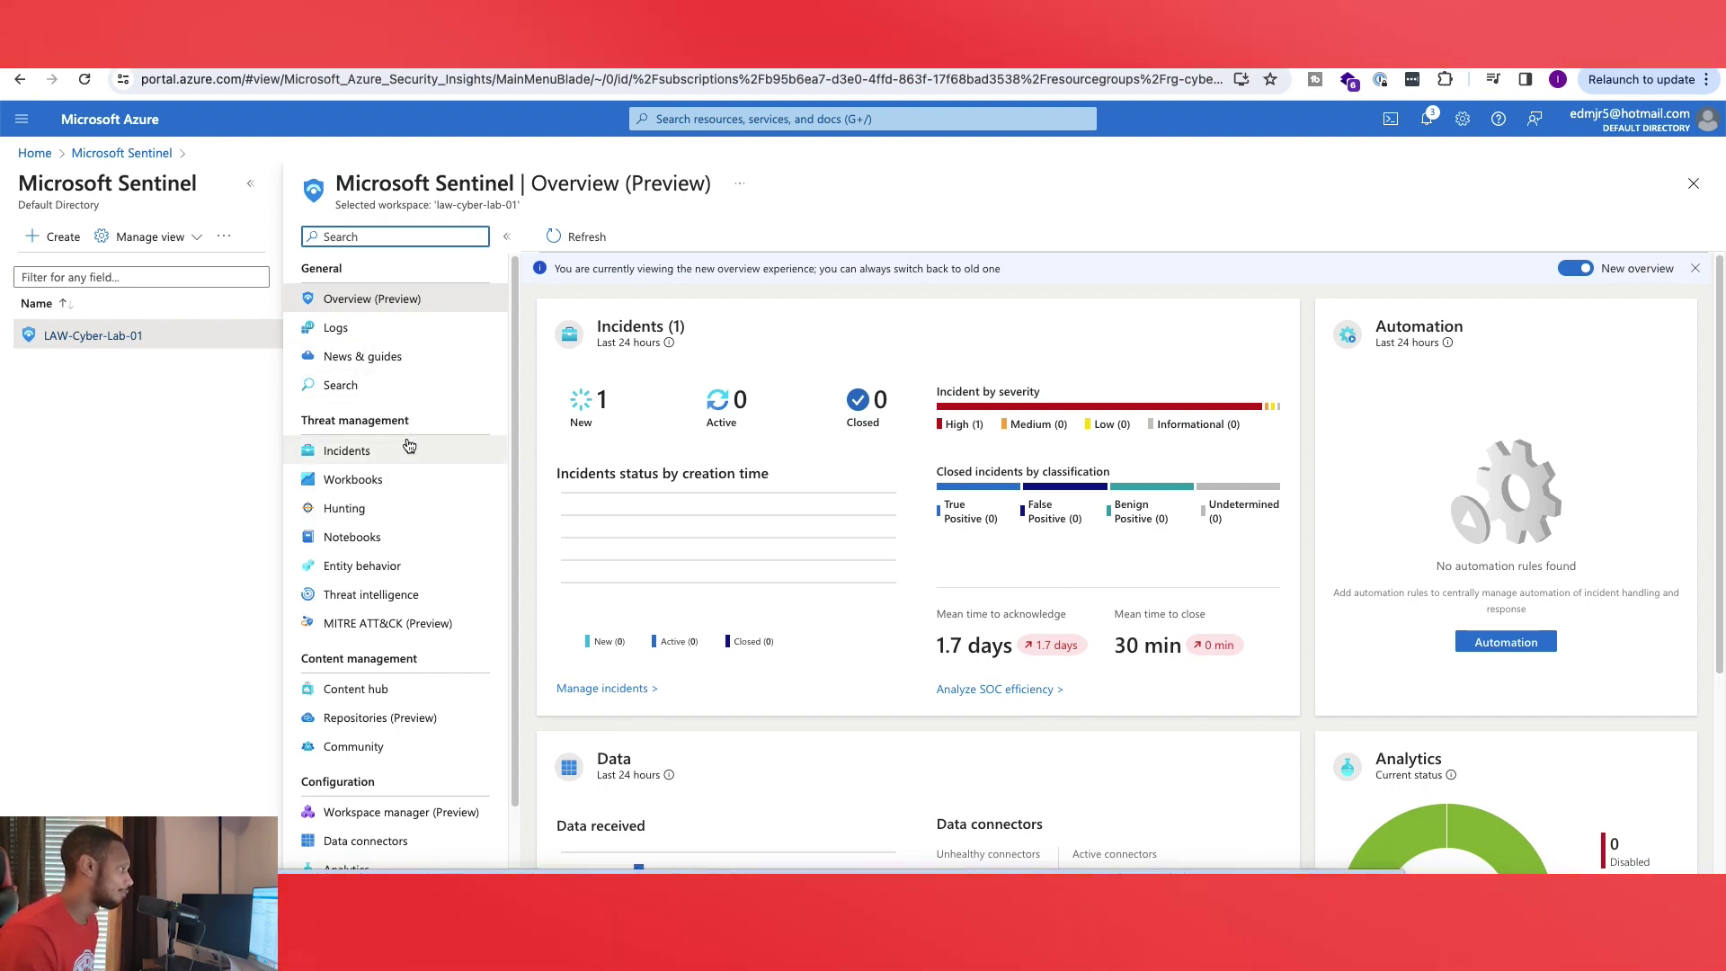
# Show the workspace's incidents and collapse the workspace list and the empty details pane to widen the table
pyautogui.click(443, 454)
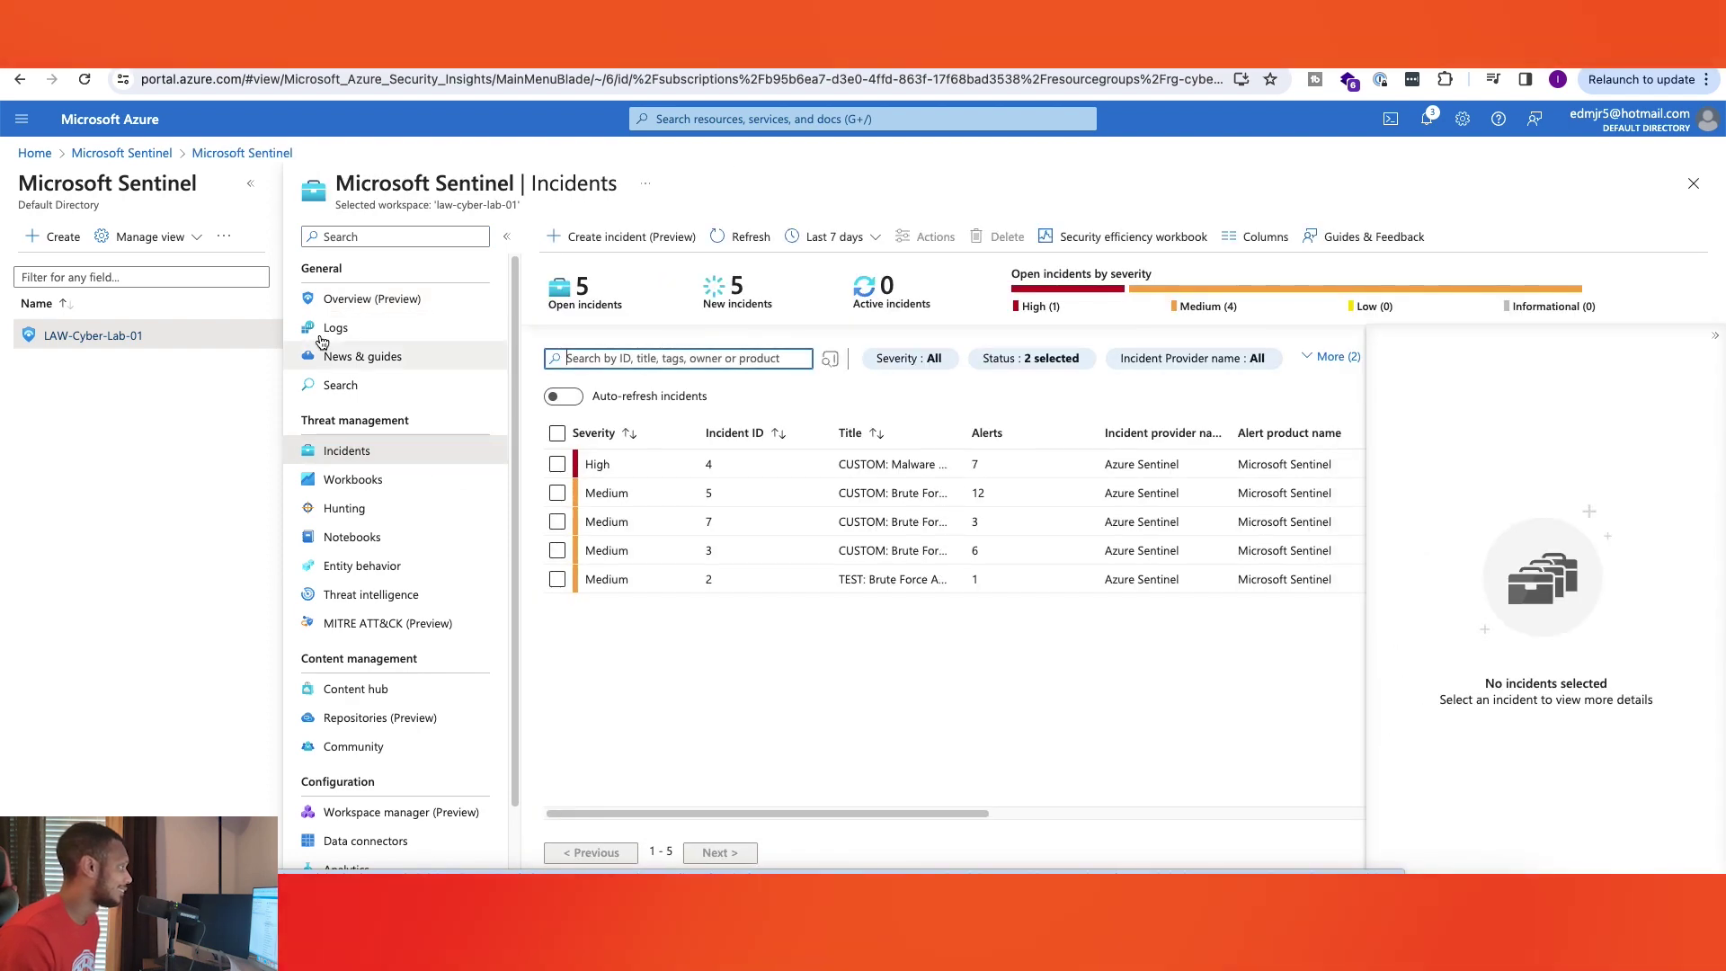
pyautogui.click(250, 183)
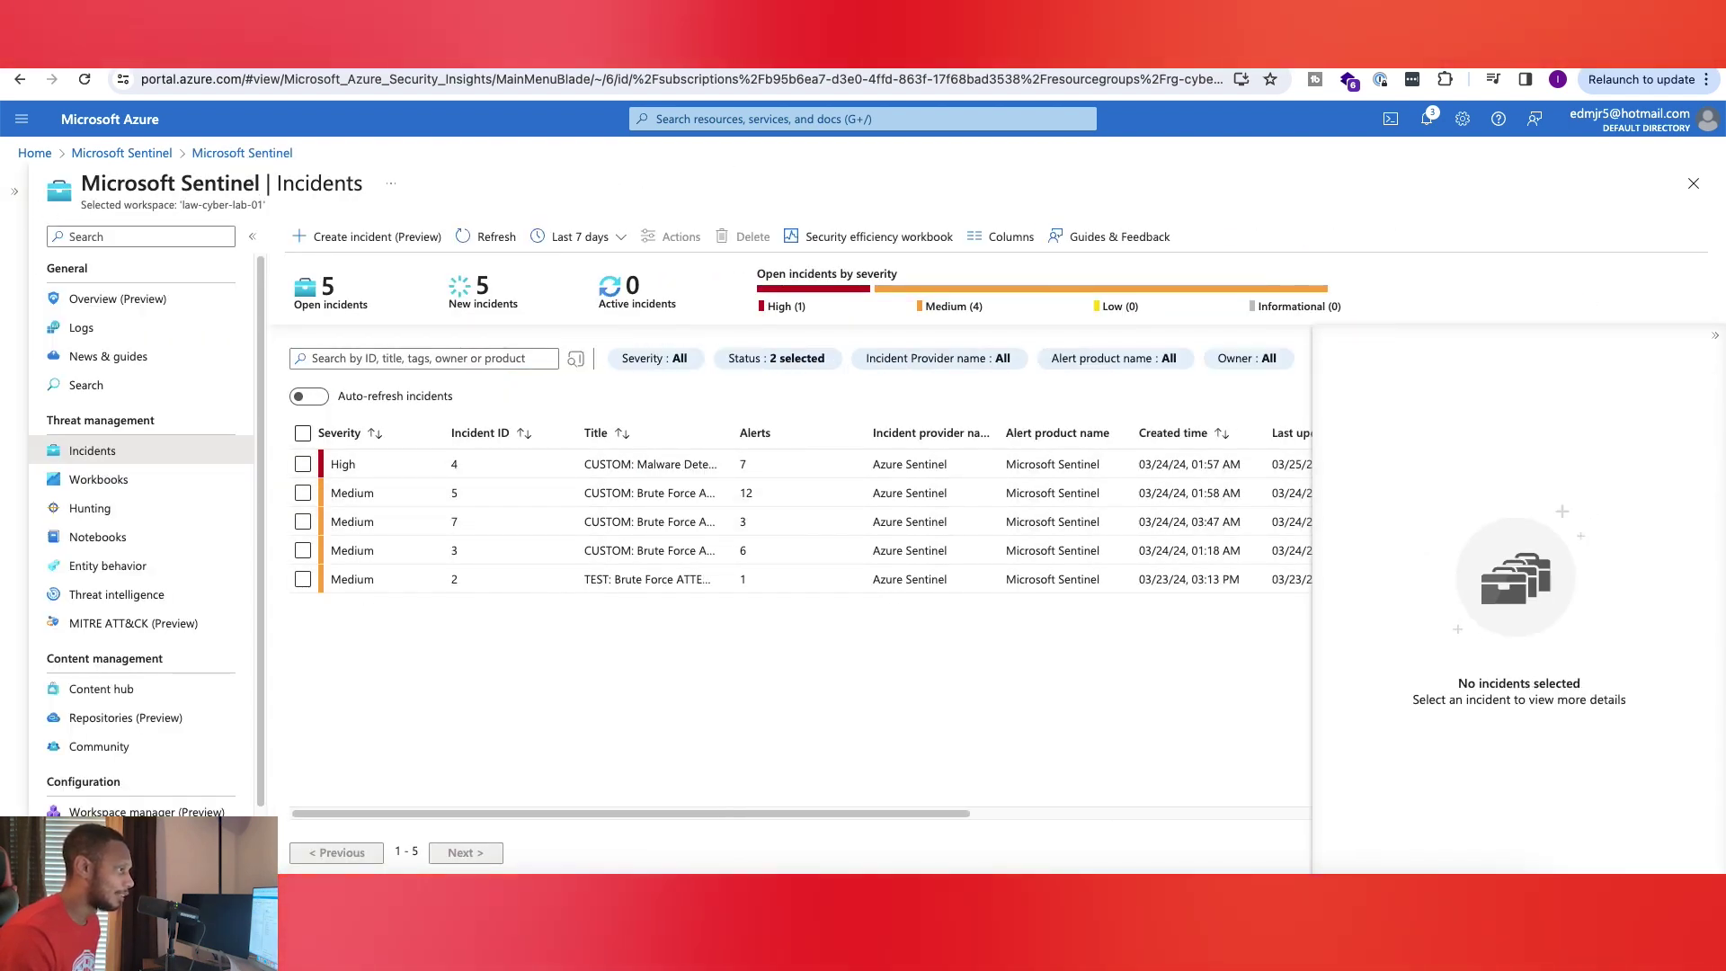
pyautogui.click(1710, 340)
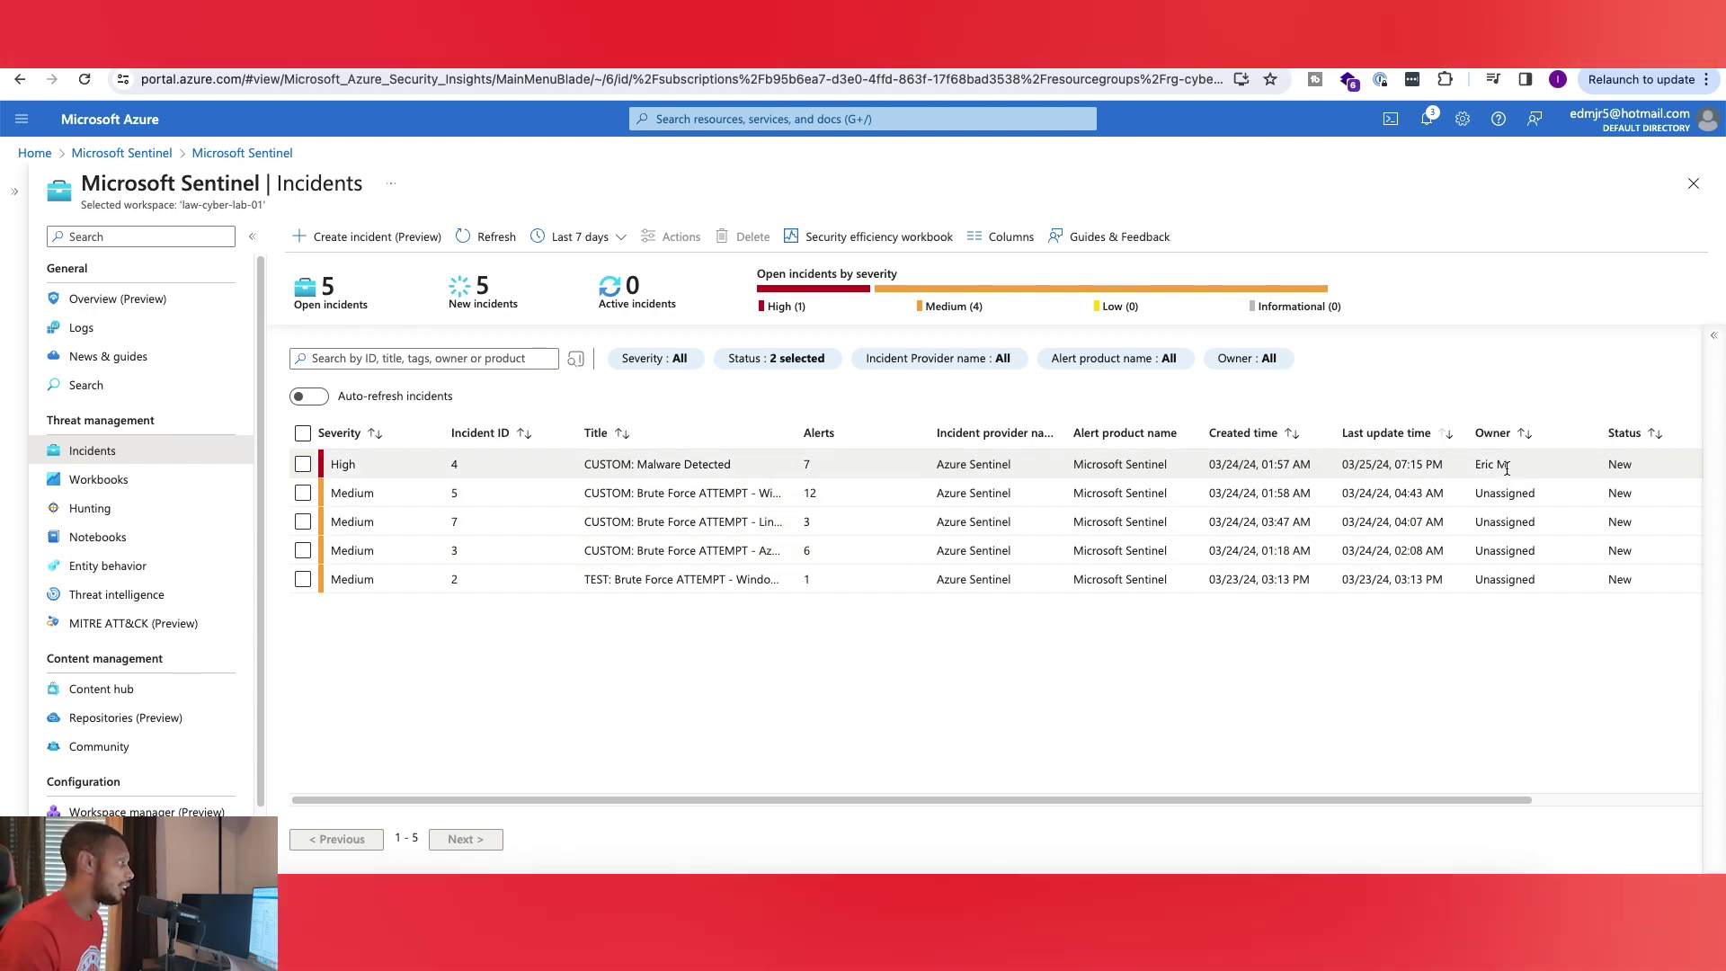
# Examine the owner, severity, evidence and entities of the high-severity CUSTOM: Malware Detected incident
pyautogui.click(1507, 467)
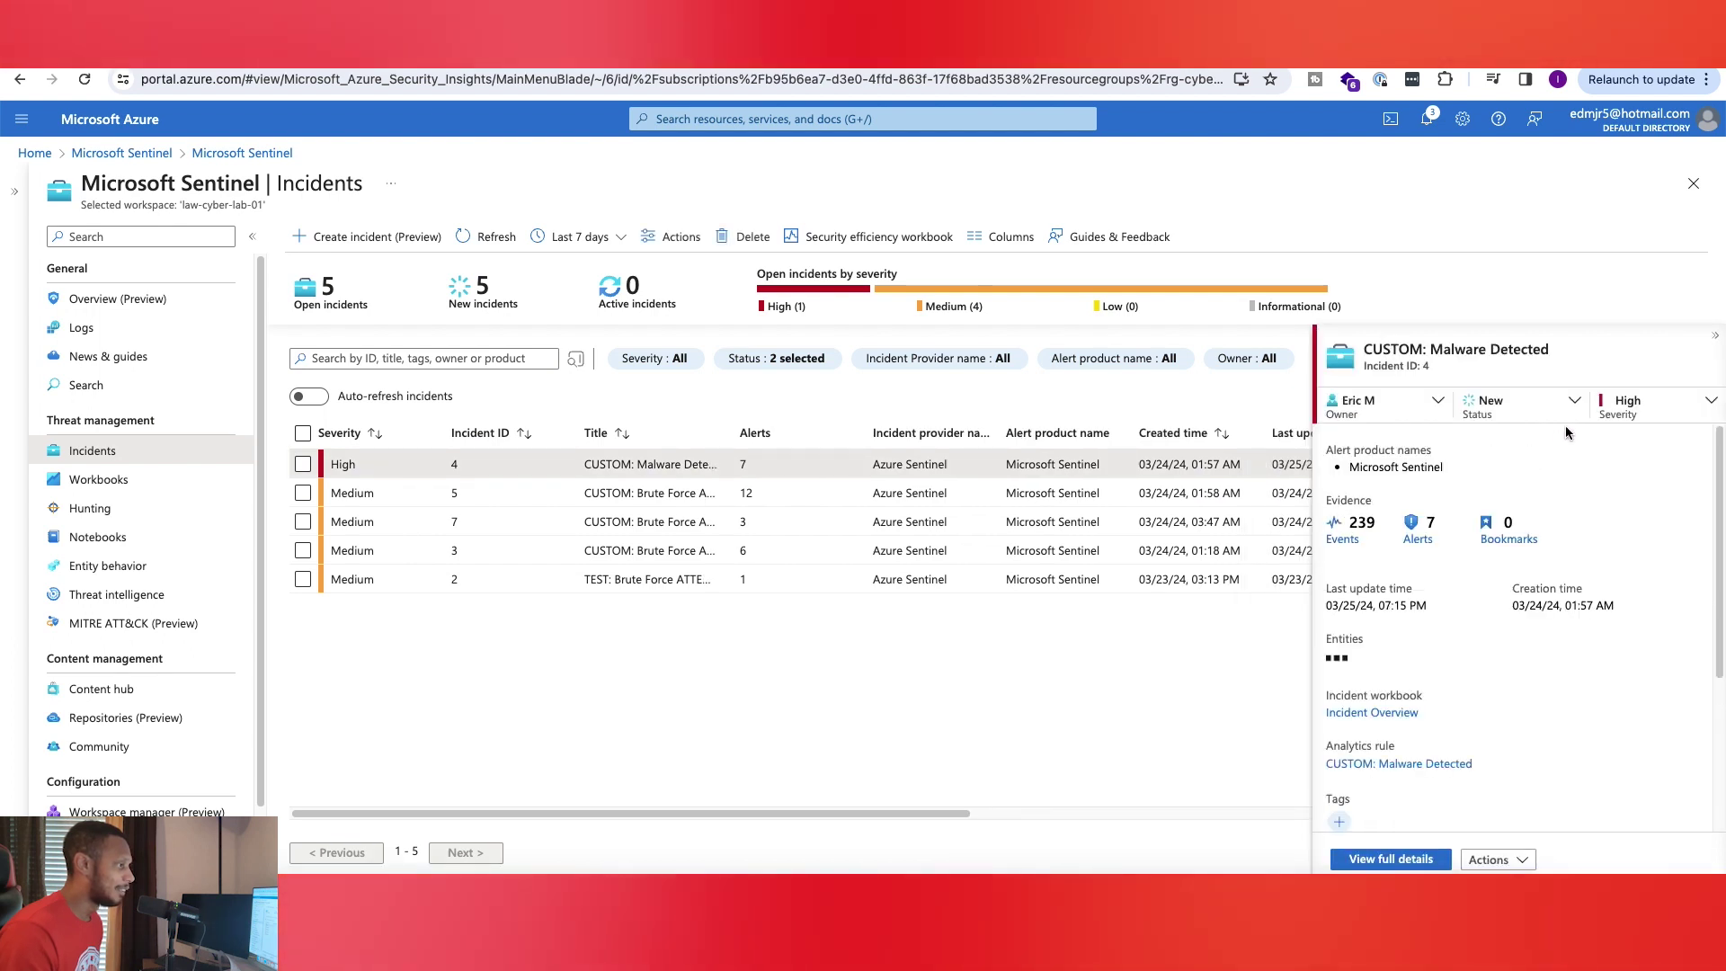
pyautogui.click(1716, 341)
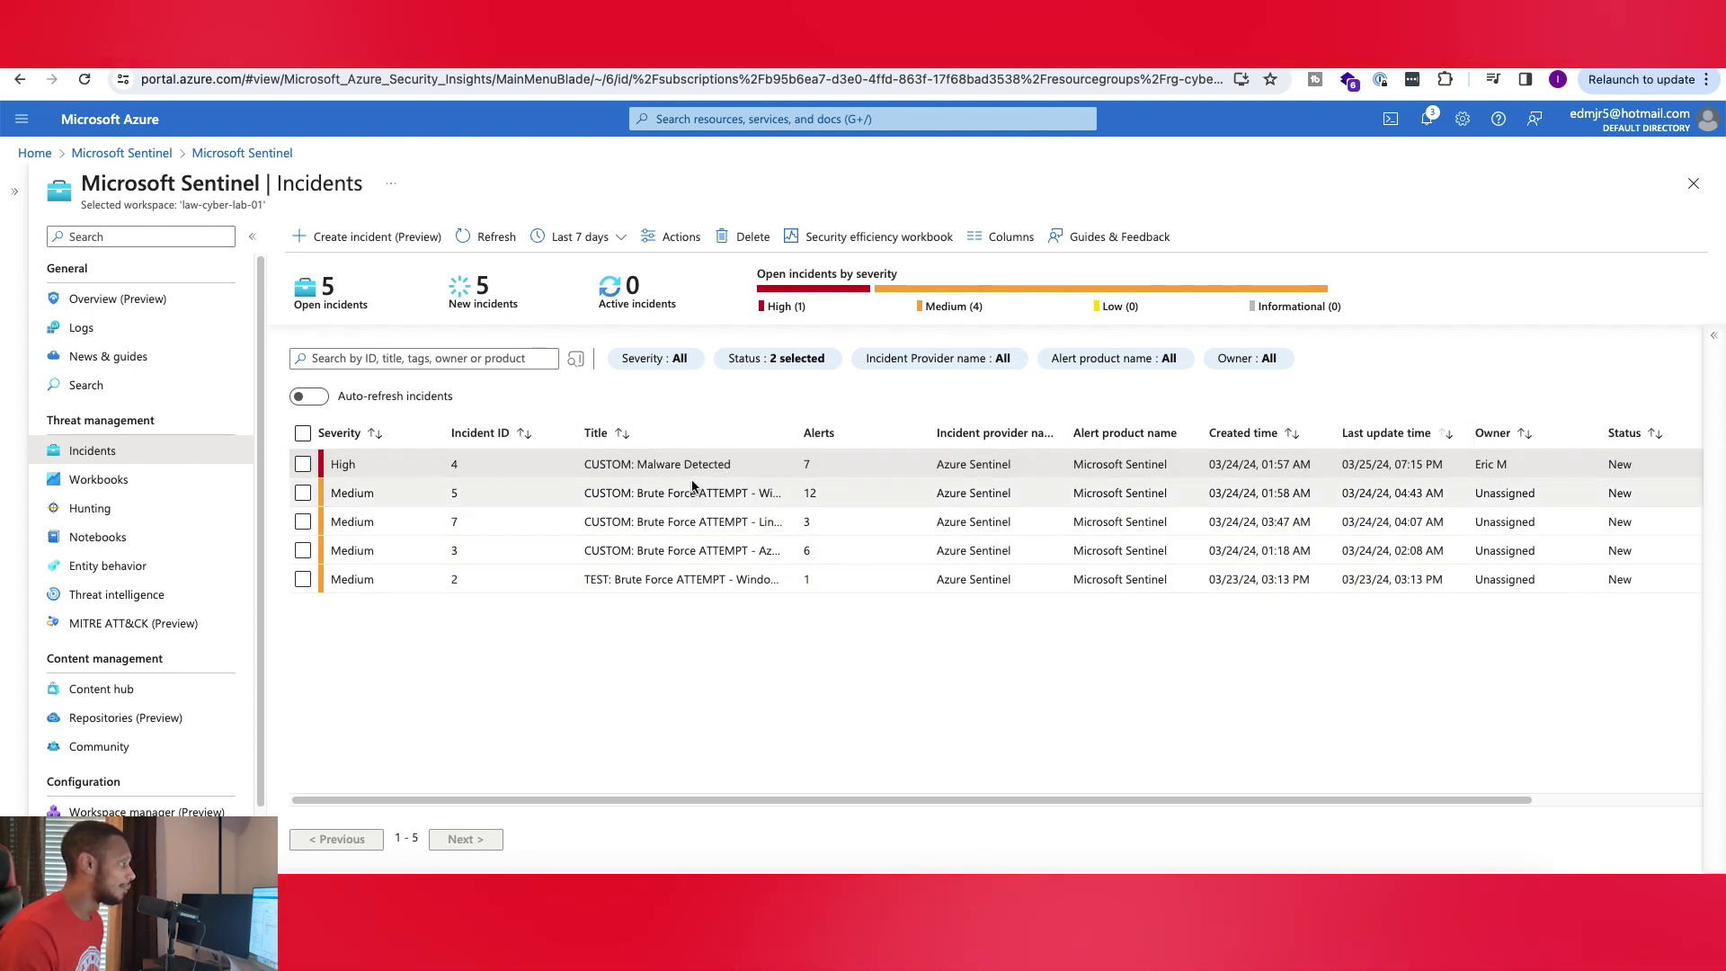
pyautogui.doubleClick(343, 462)
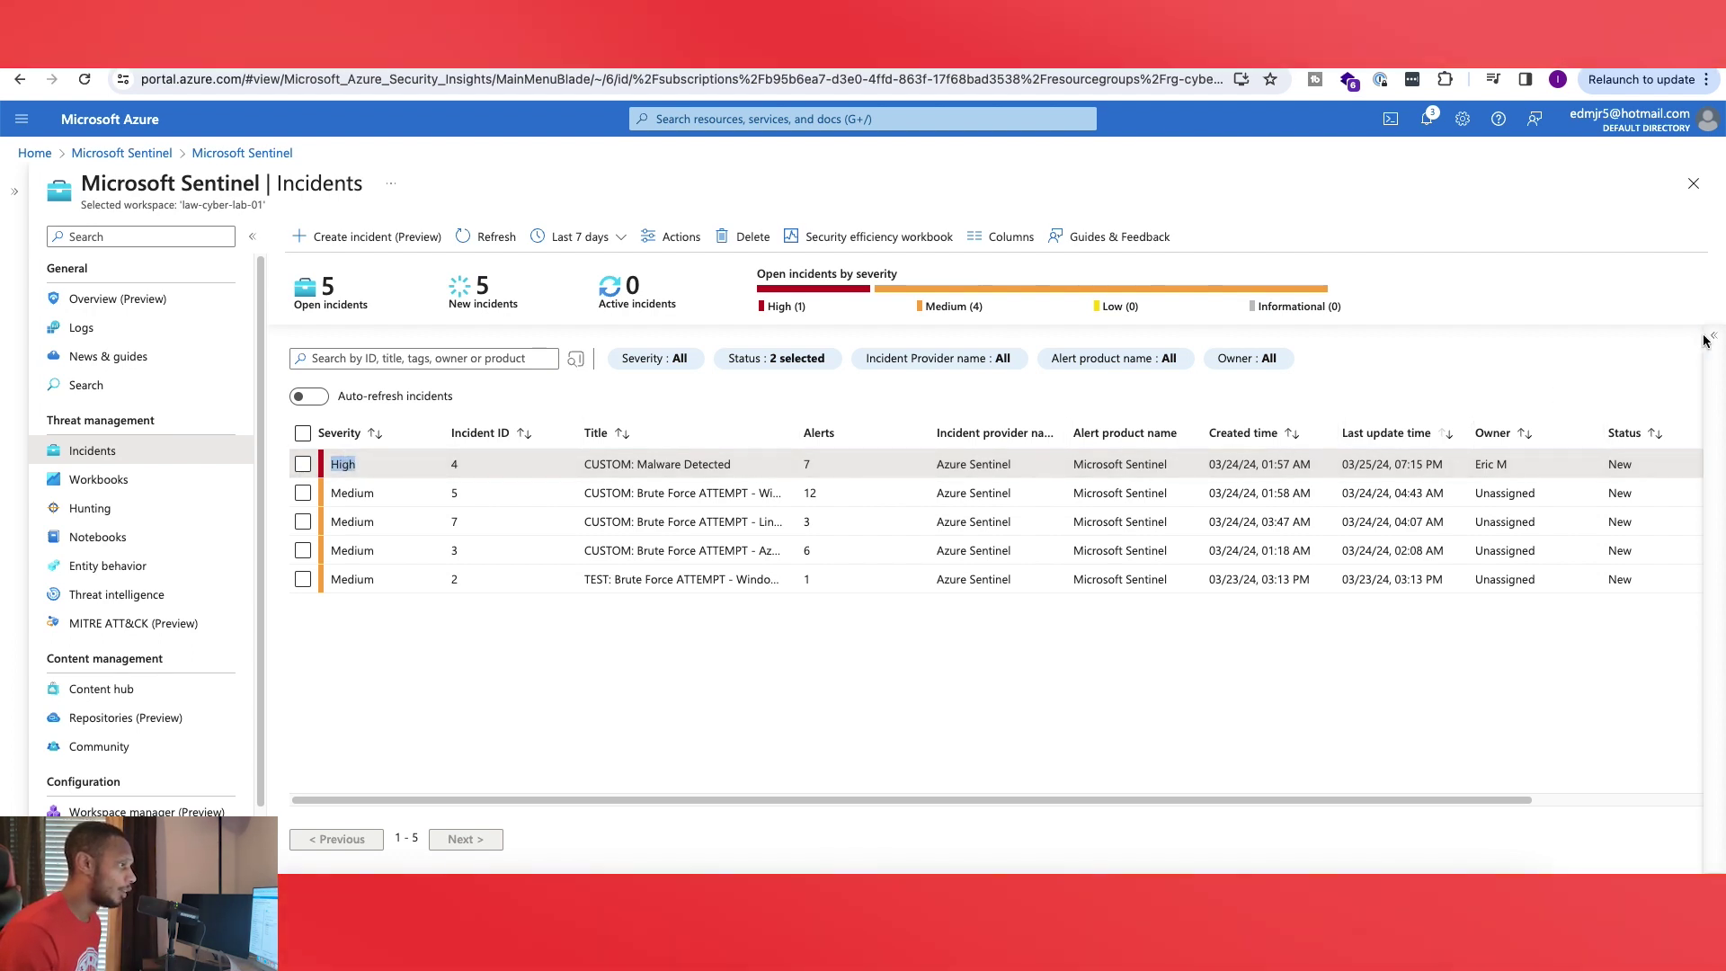
pyautogui.click(1708, 338)
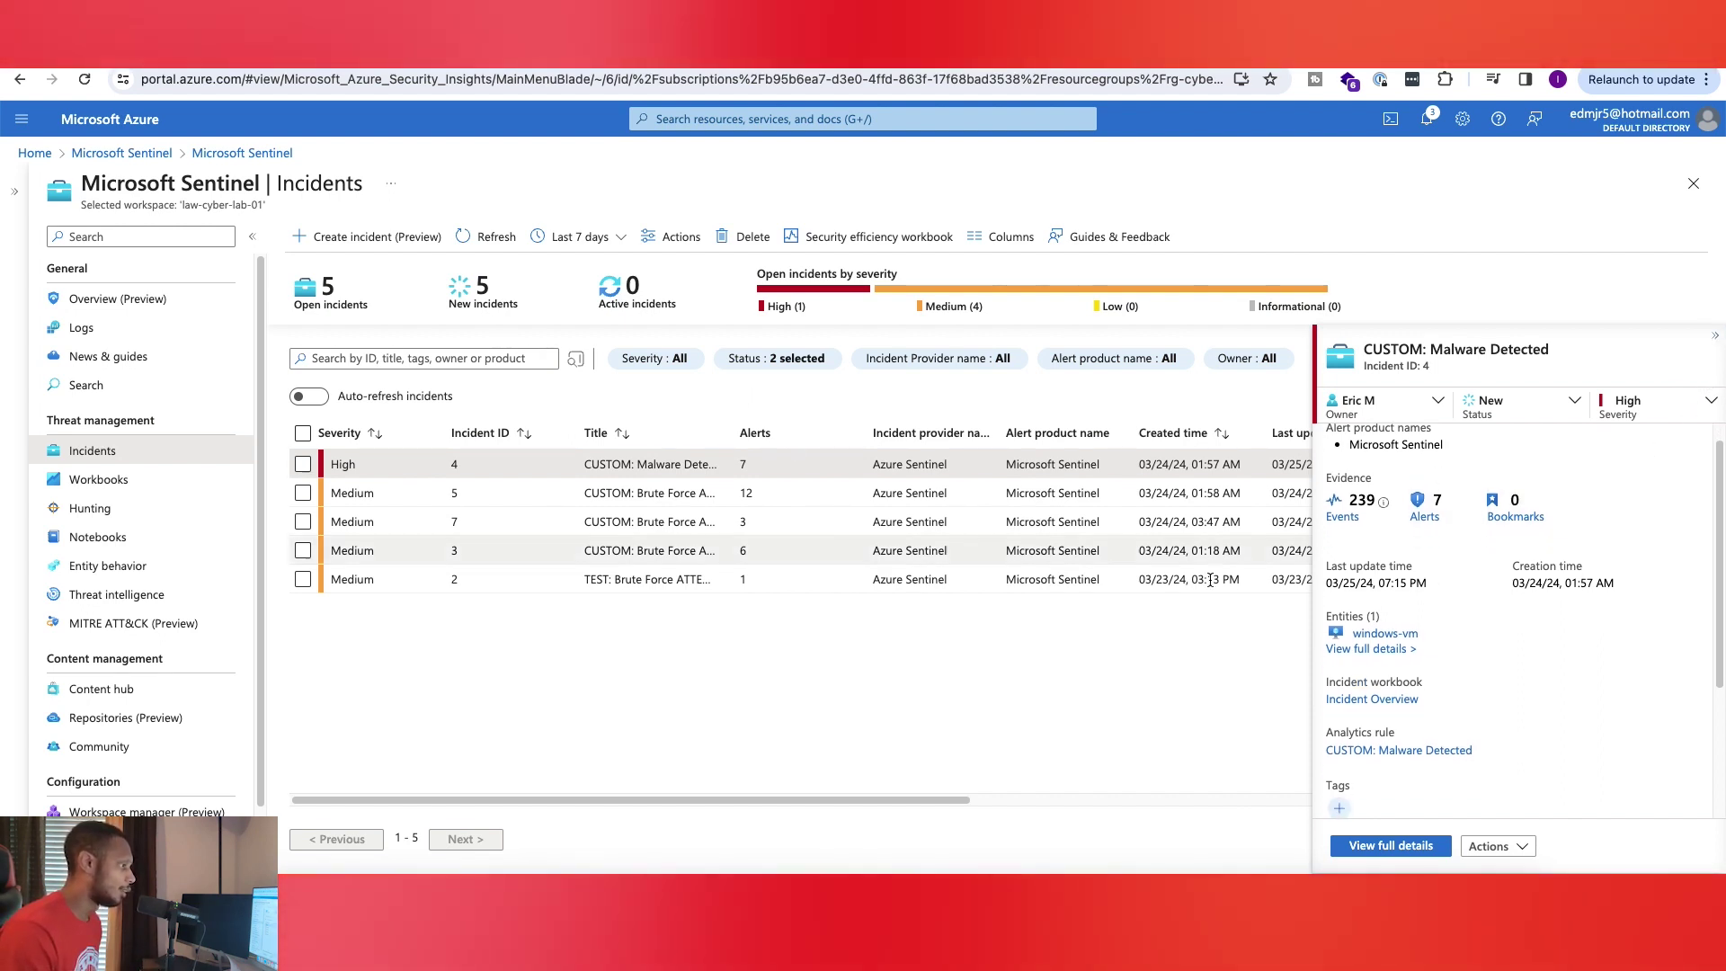
pyautogui.scroll(1, 1492, 658)
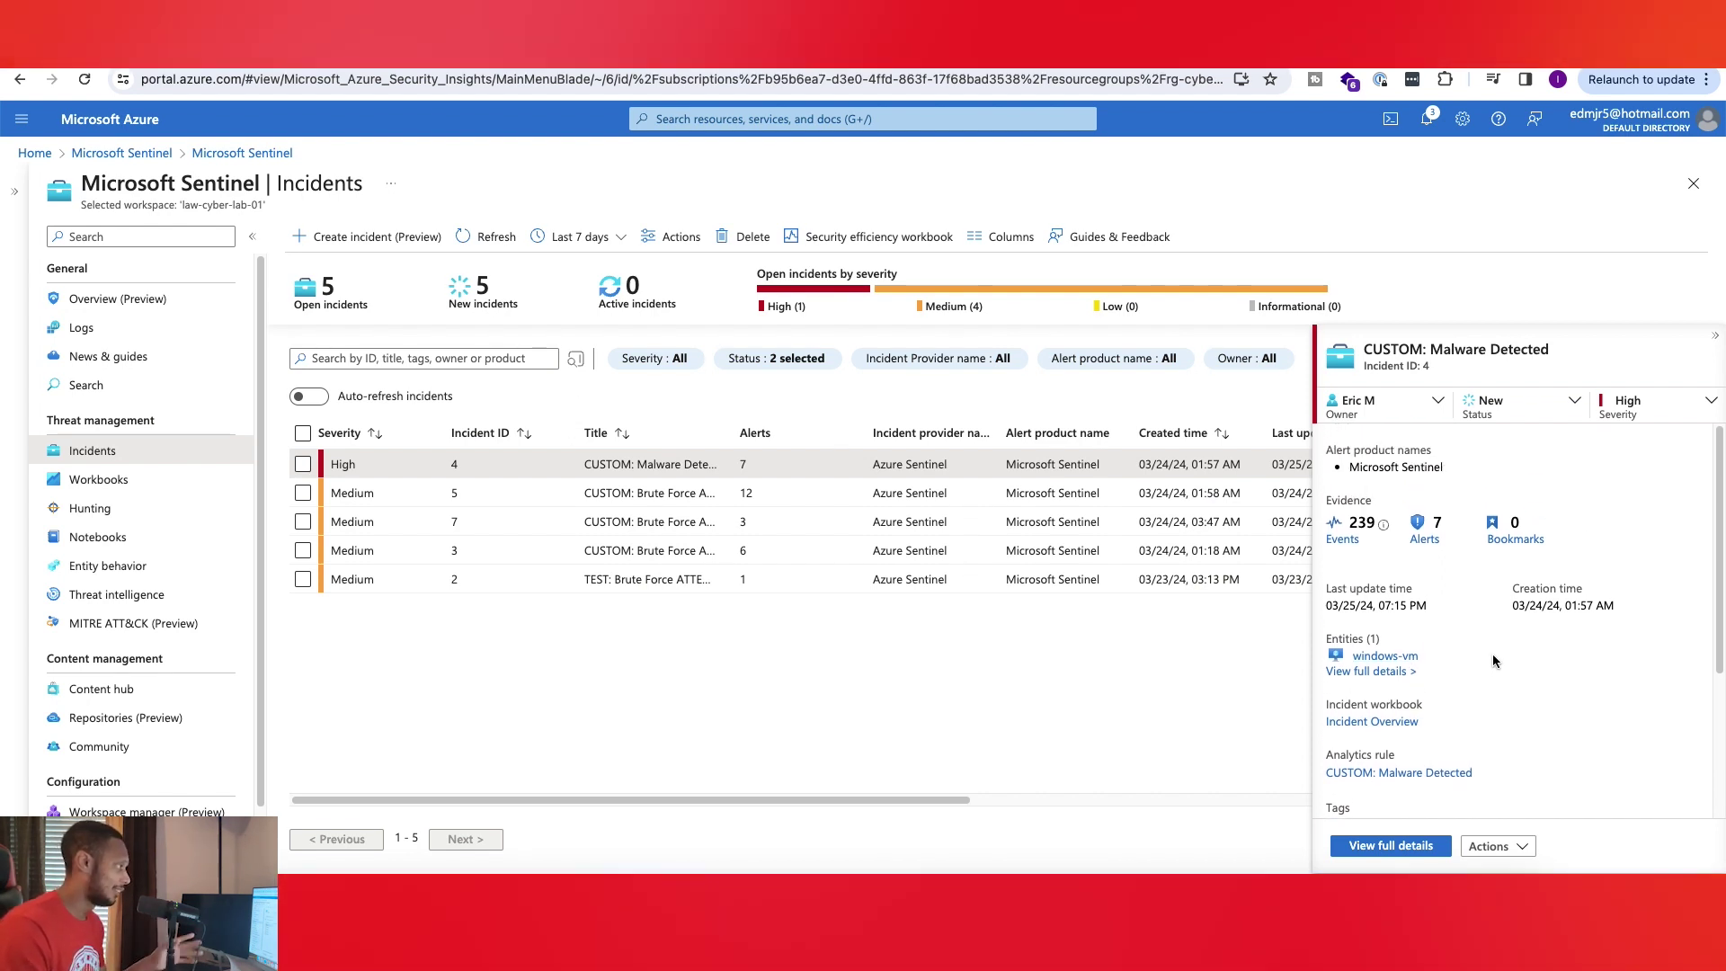
pyautogui.scroll(-1, 1491, 666)
pyautogui.scroll(-2, 1453, 618)
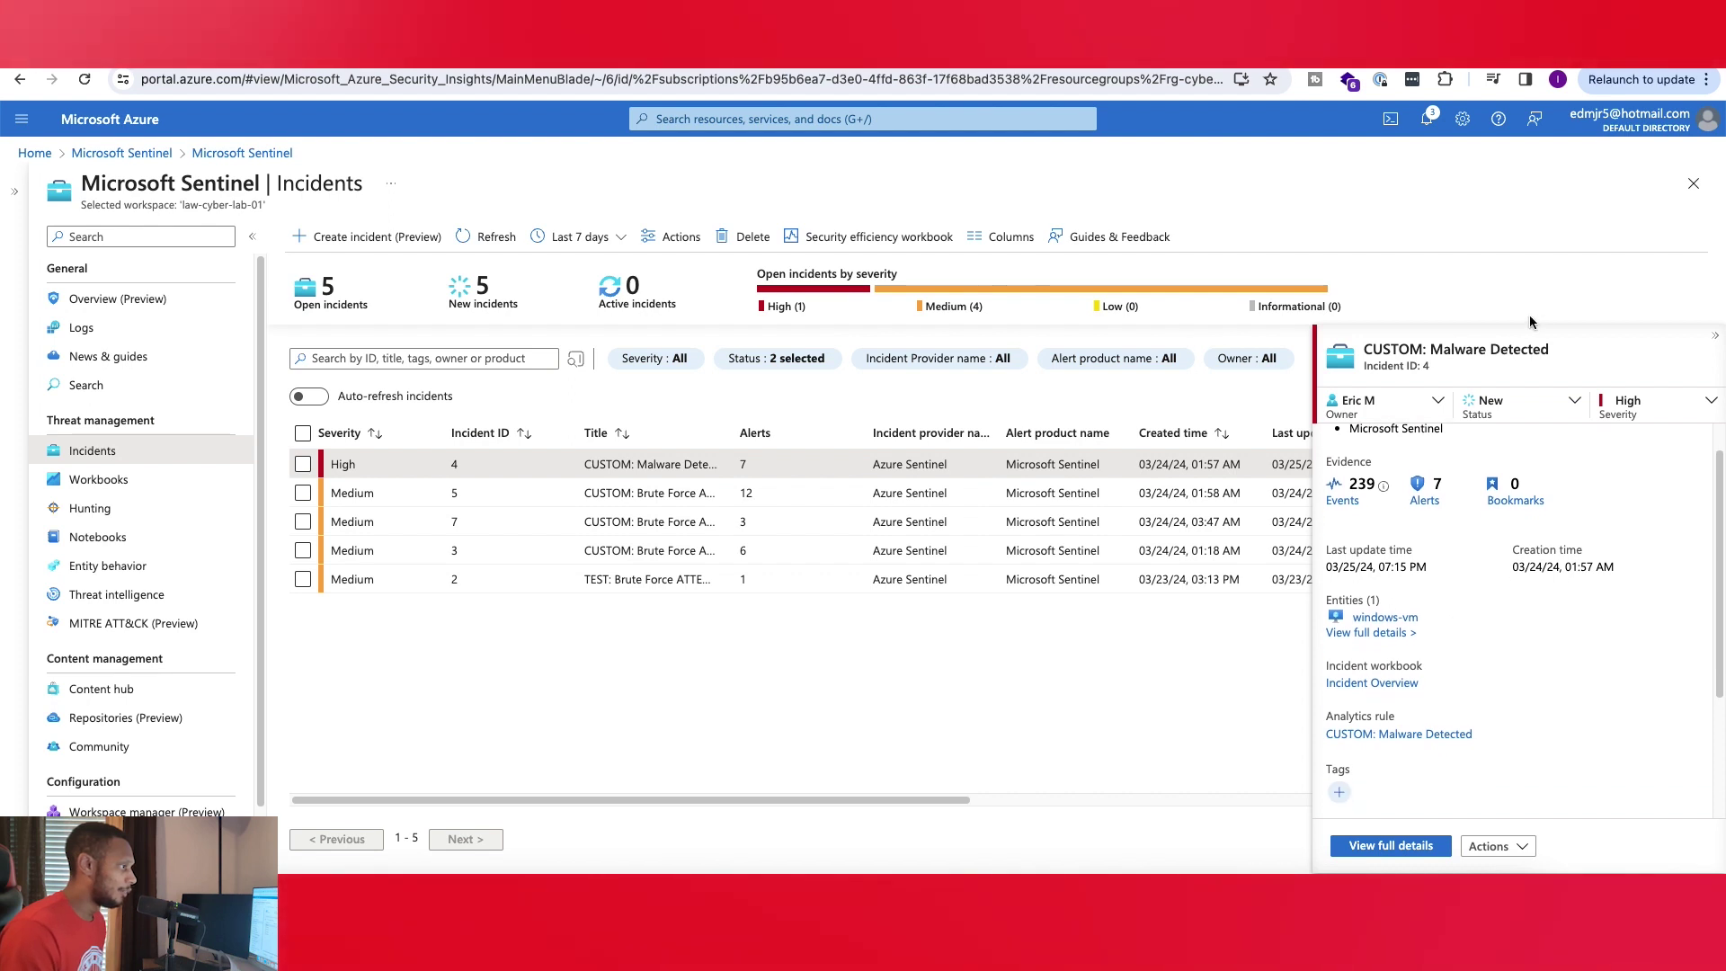
pyautogui.moveTo(1535, 348); pyautogui.dragTo(1426, 339)
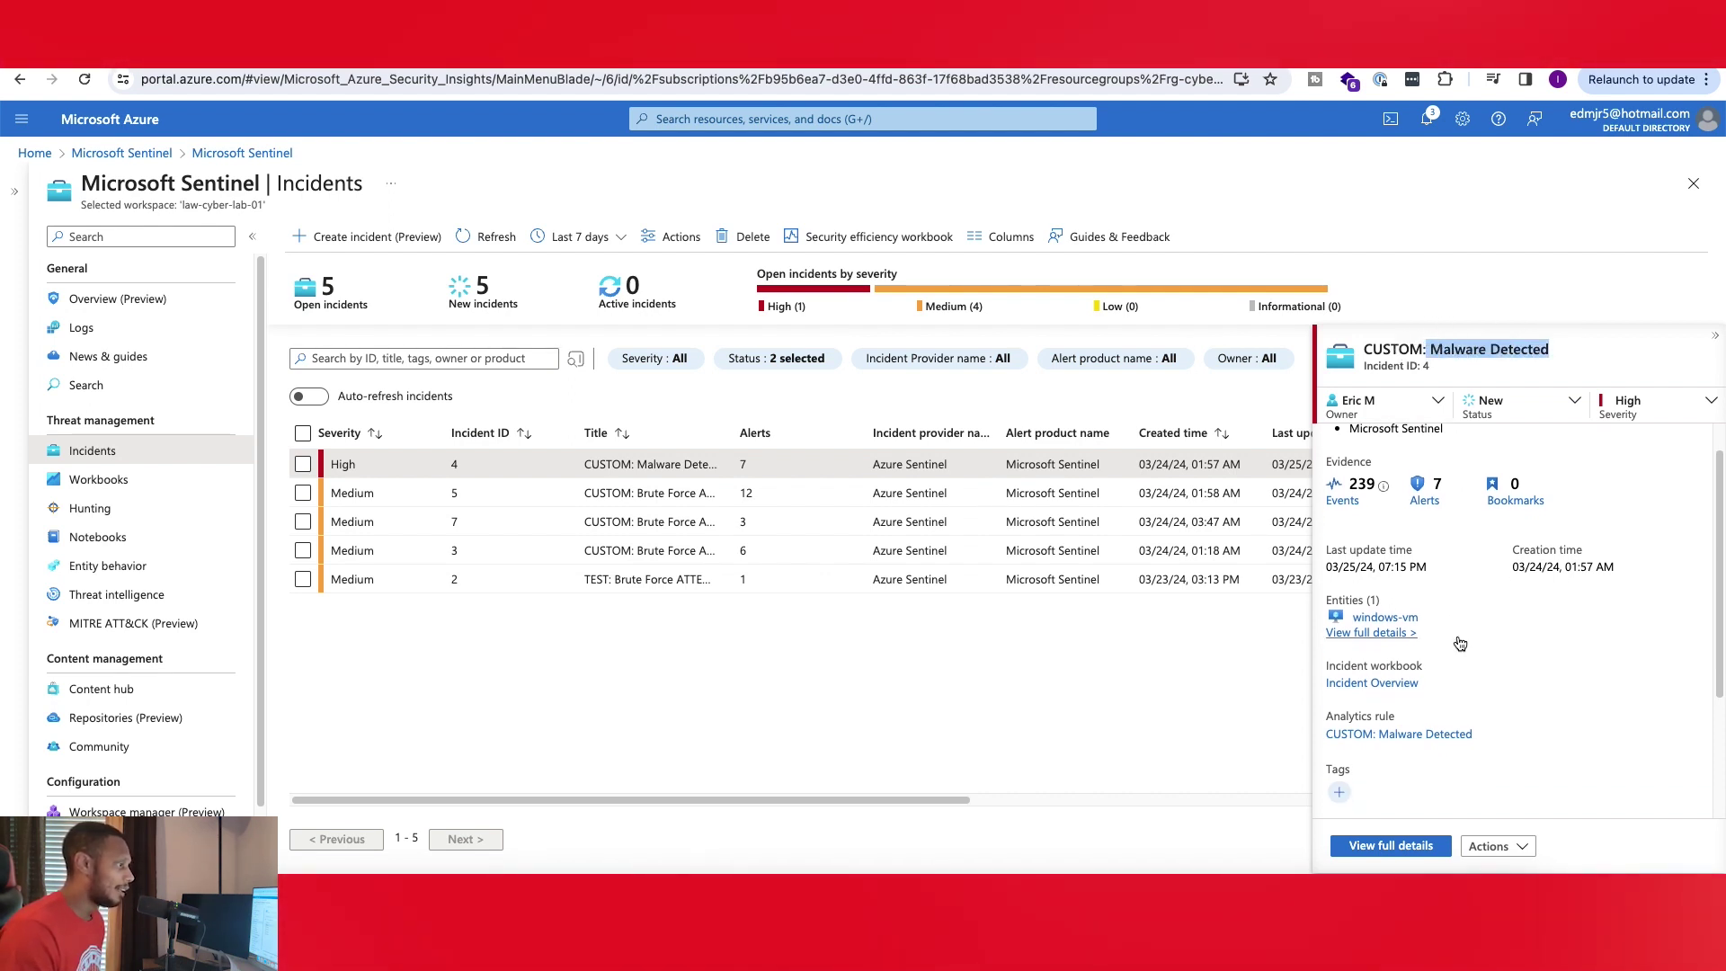
# Open the full details of the Malware Detected incident's entities and return to the incidents list
pyautogui.click(1392, 604)
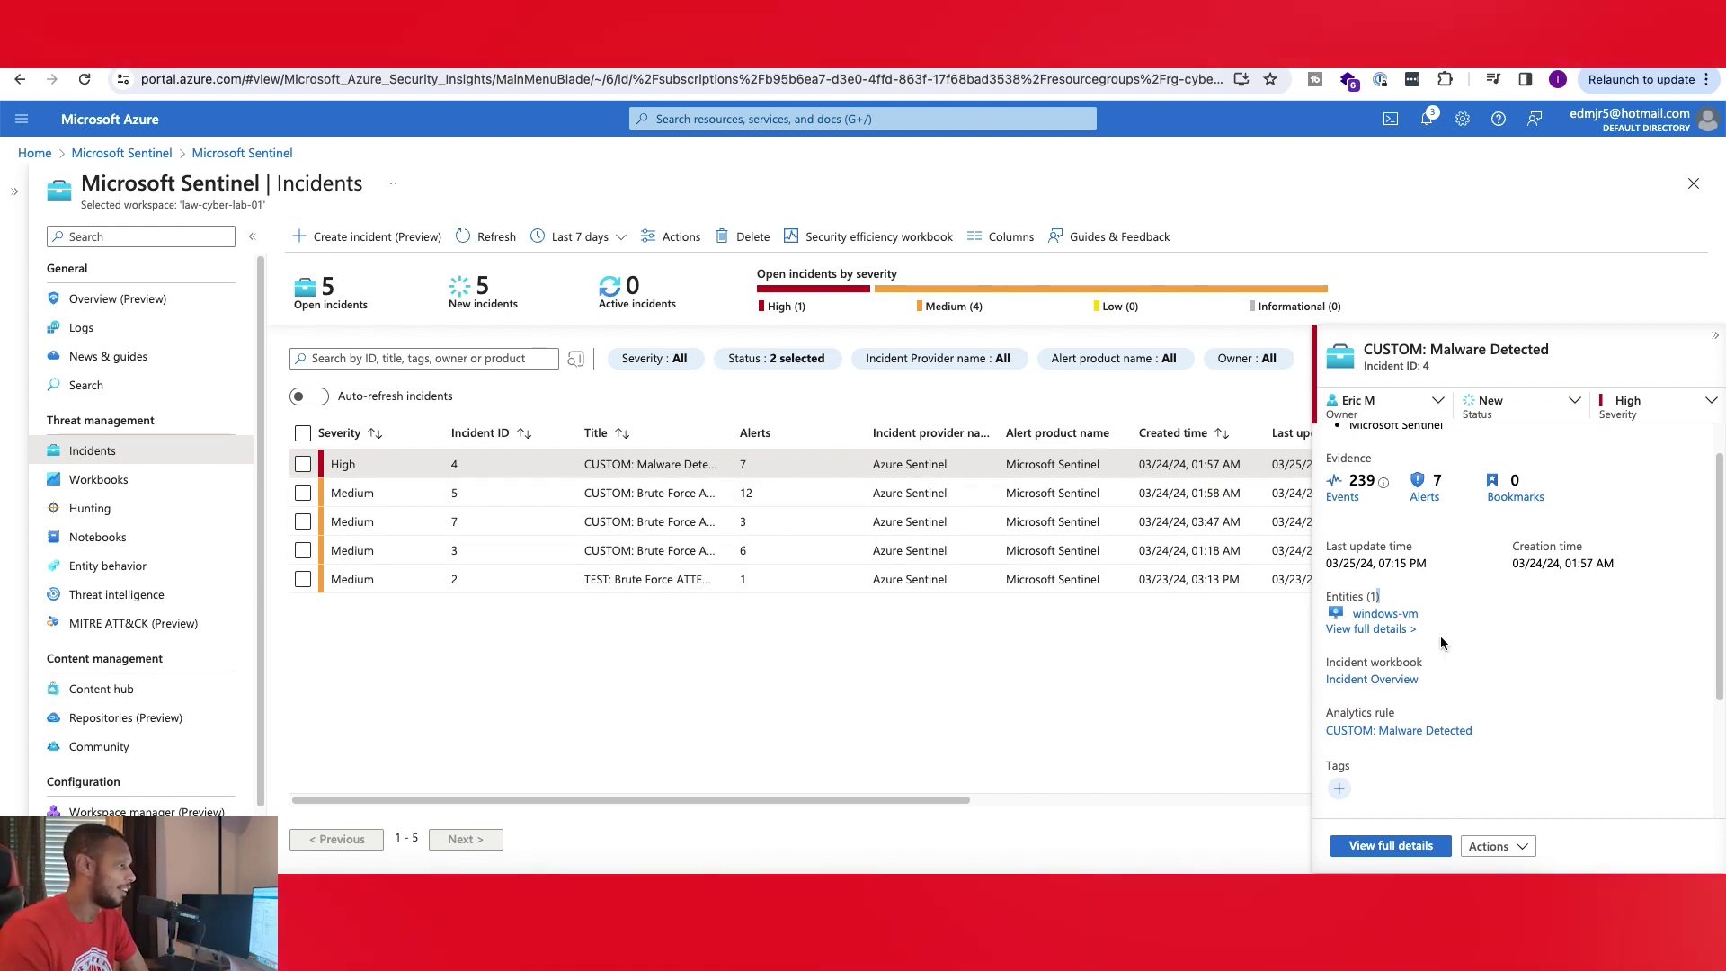
pyautogui.click(1376, 629)
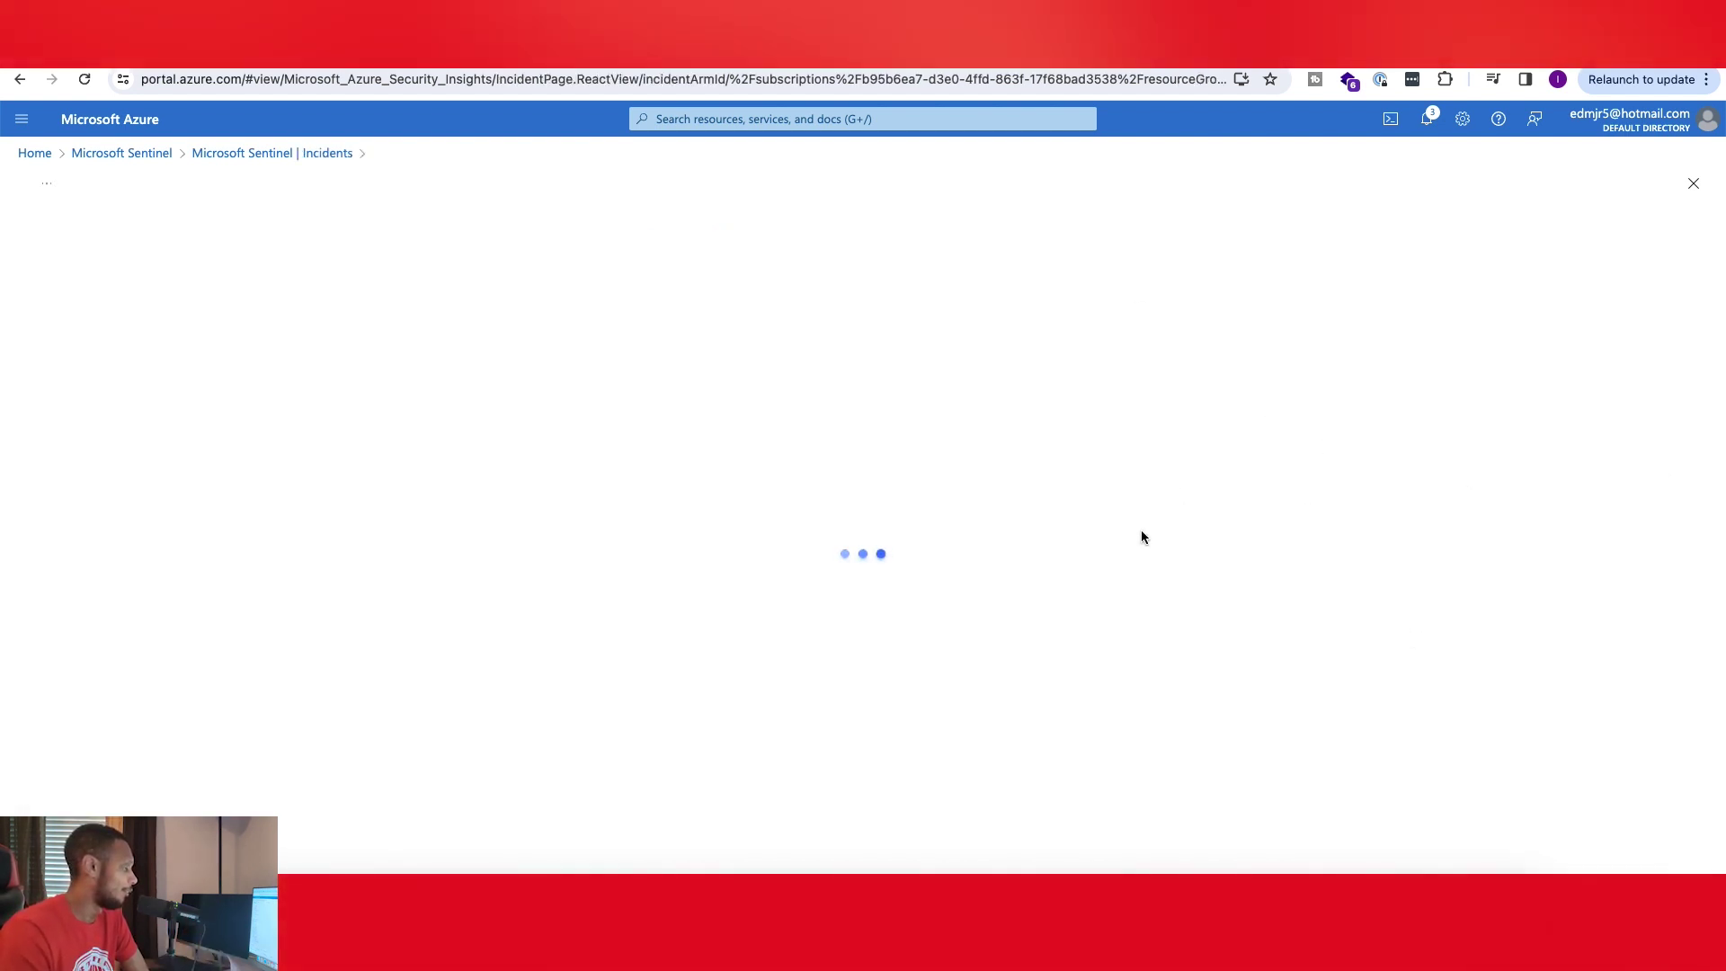
pyautogui.click(20, 80)
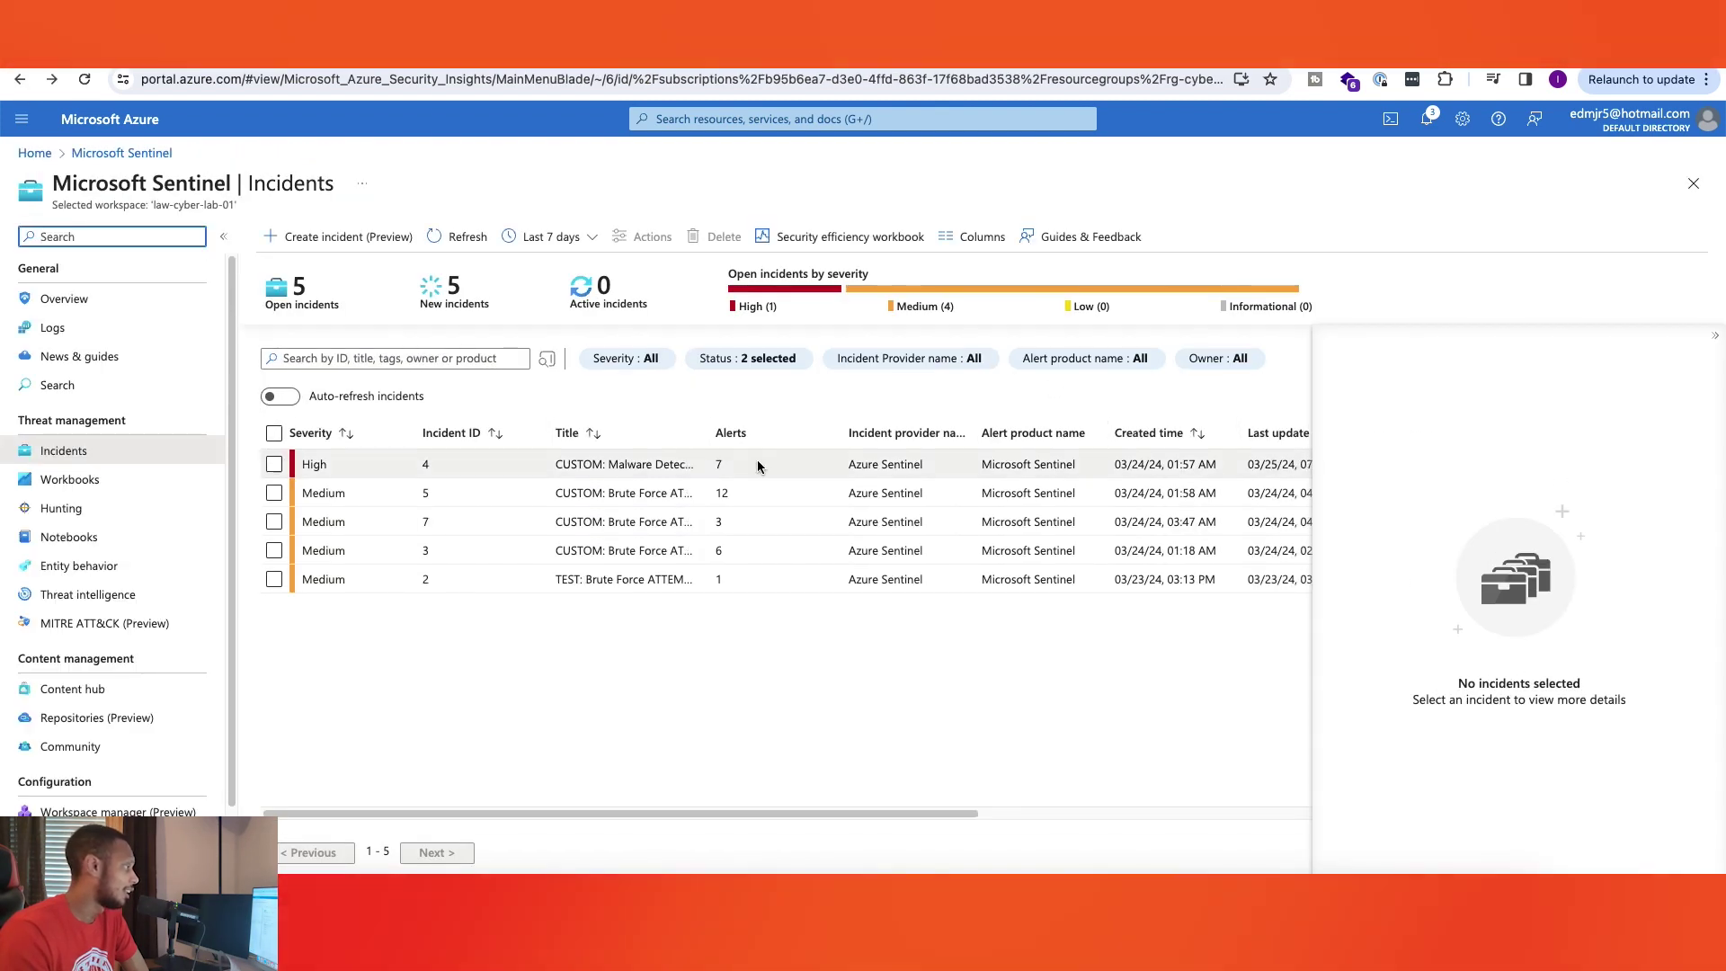
# Select the CUSTOM: Malware Detected incident again and open its linked analytics rule
pyautogui.click(757, 464)
pyautogui.scroll(-4, 1483, 609)
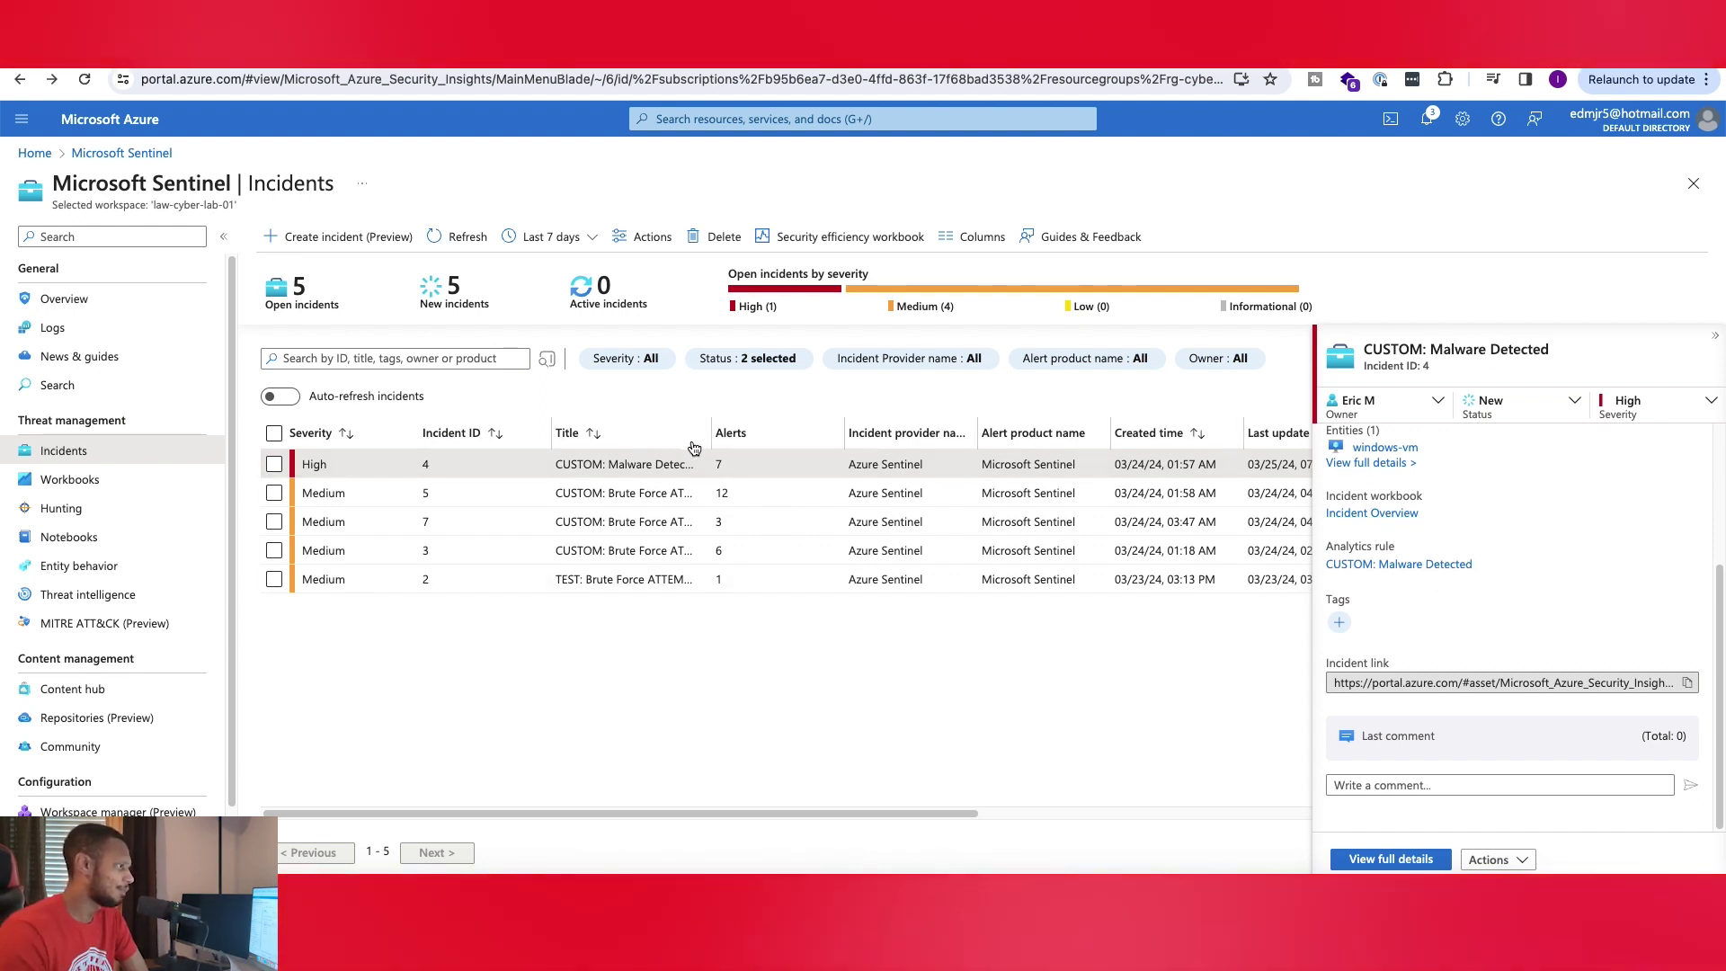
pyautogui.click(1399, 565)
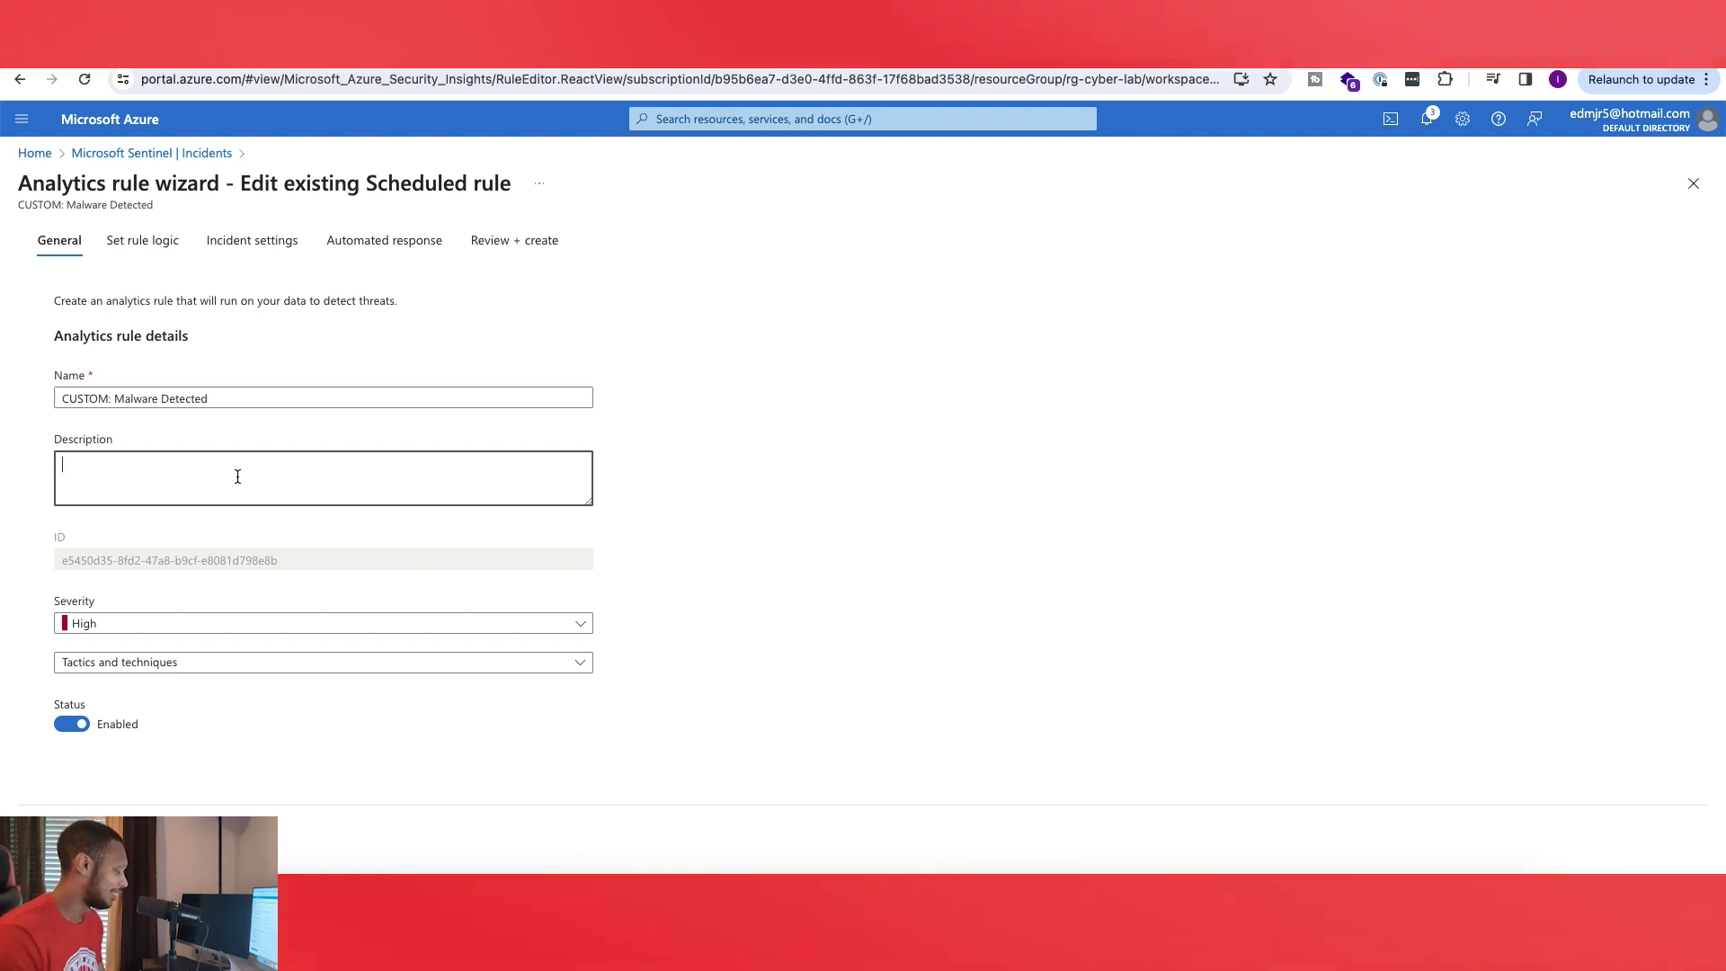
# Enter "When malware is detected" as the analytics rule's description
pyautogui.click(237, 476)
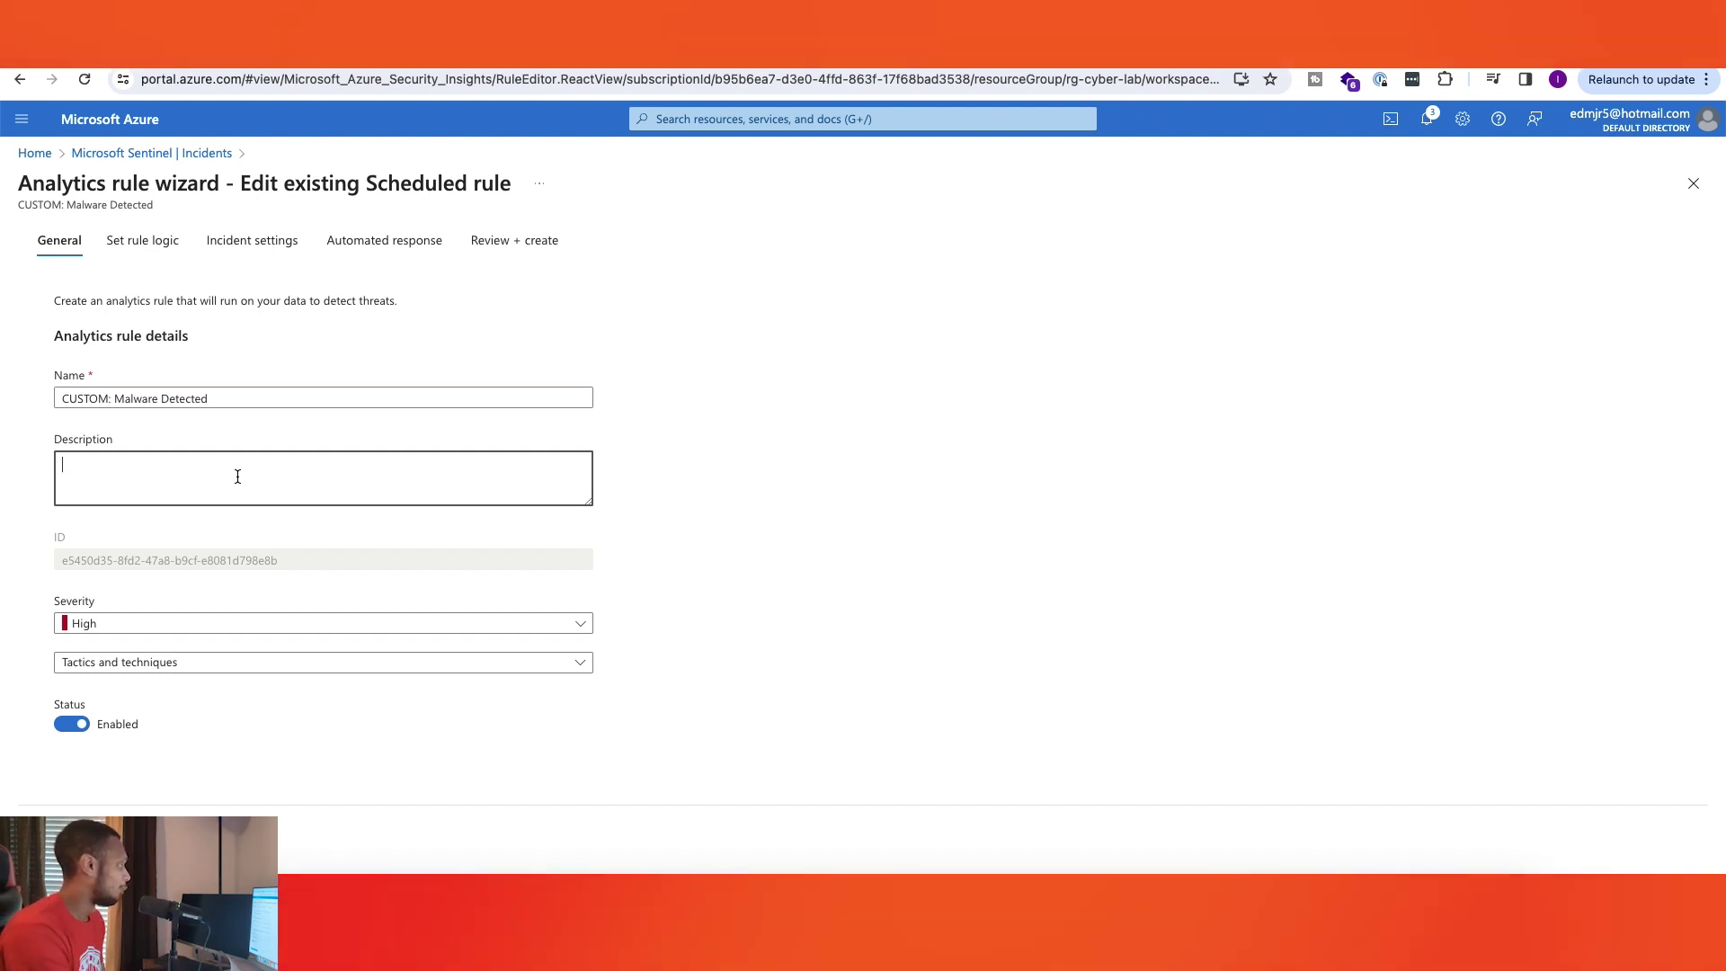
pyautogui.write('When malwarw ')
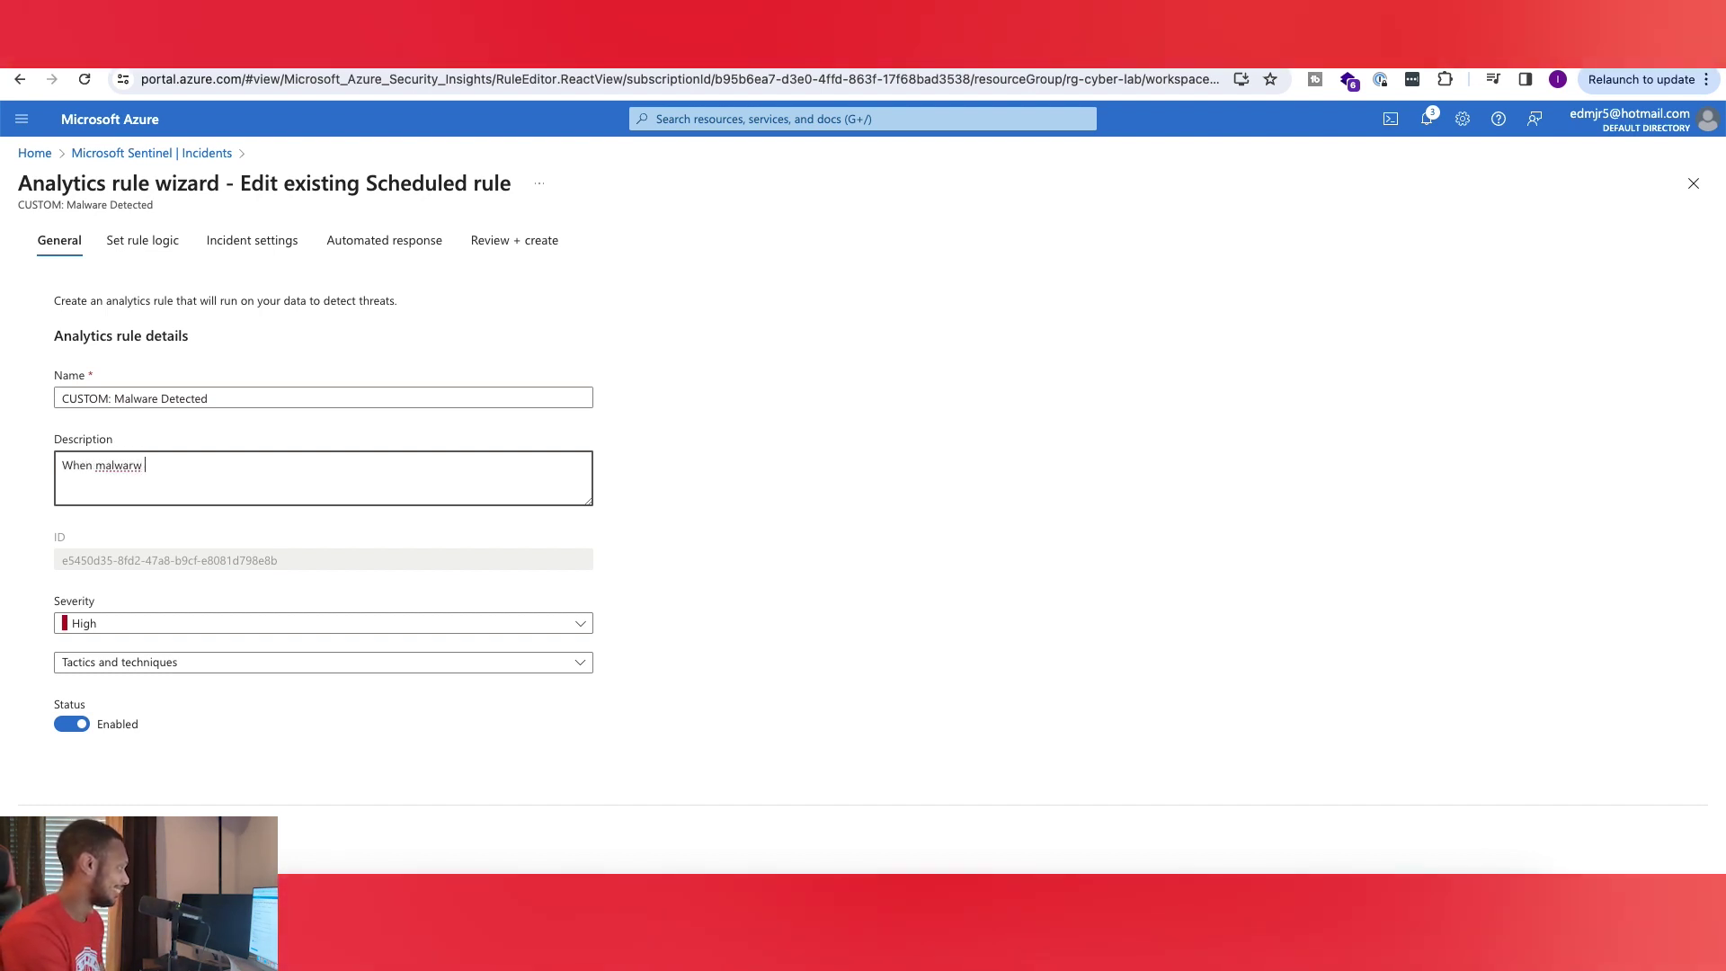
pyautogui.press('BackSpace')
pyautogui.press('BackSpace')
pyautogui.write('e is detected')
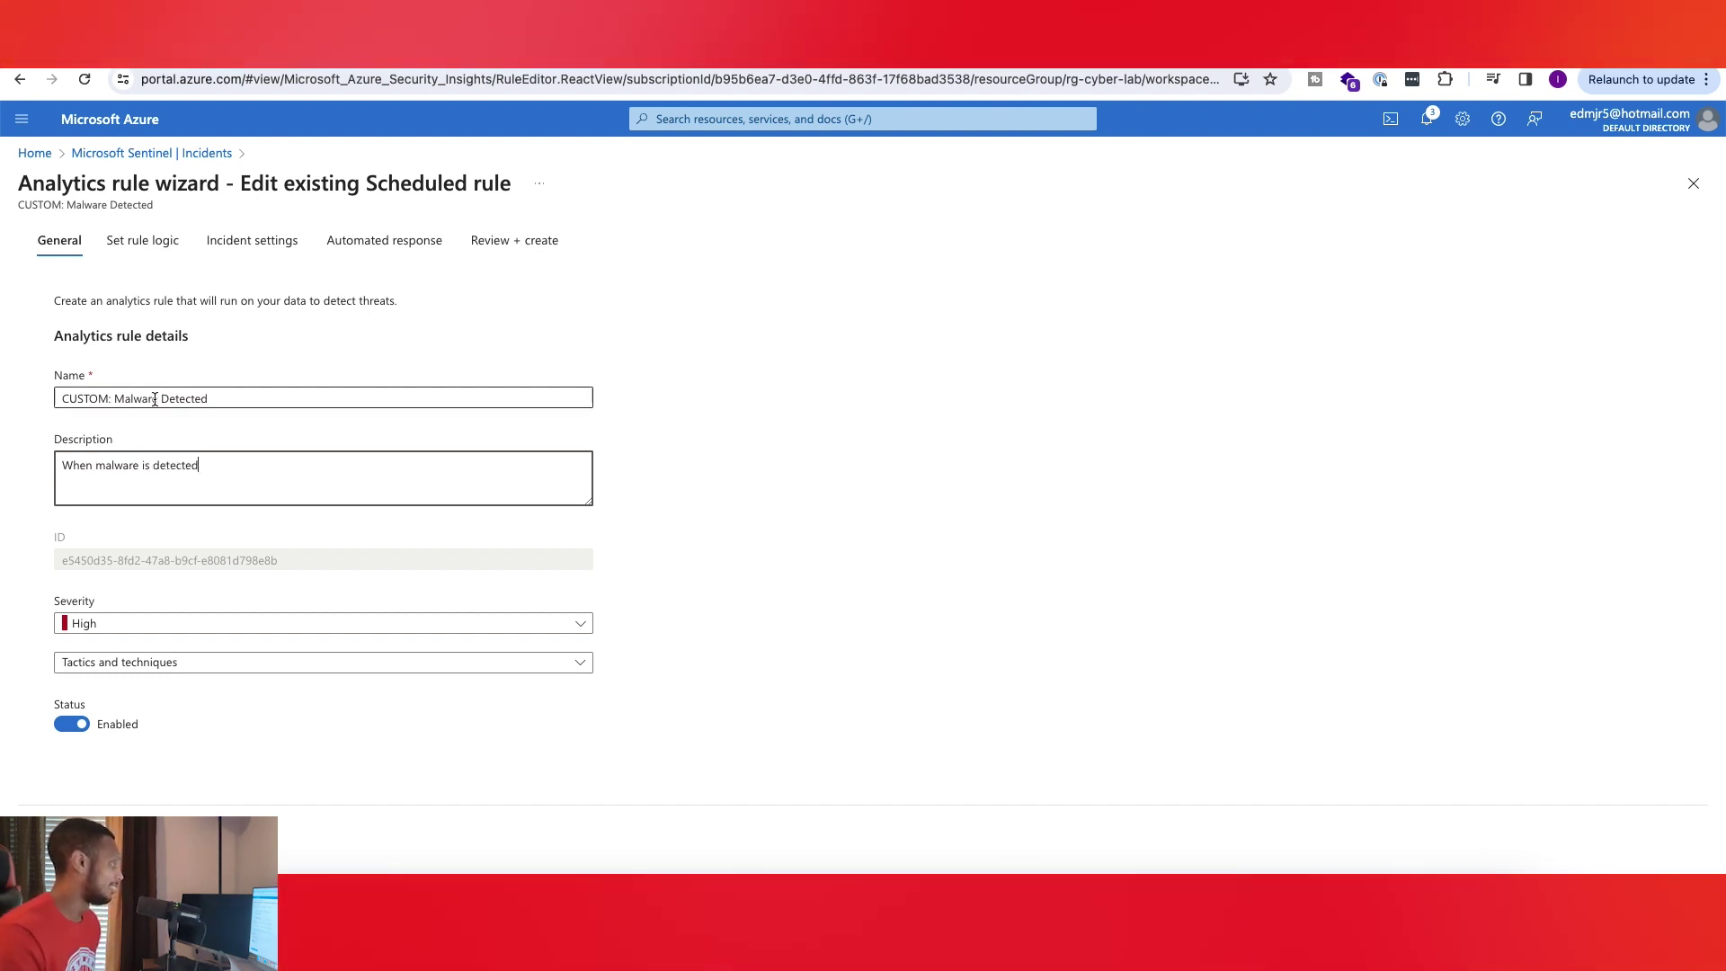
# Review the rule logic's query and search the web in a new browser tab for "1117 event id"
pyautogui.click(120, 249)
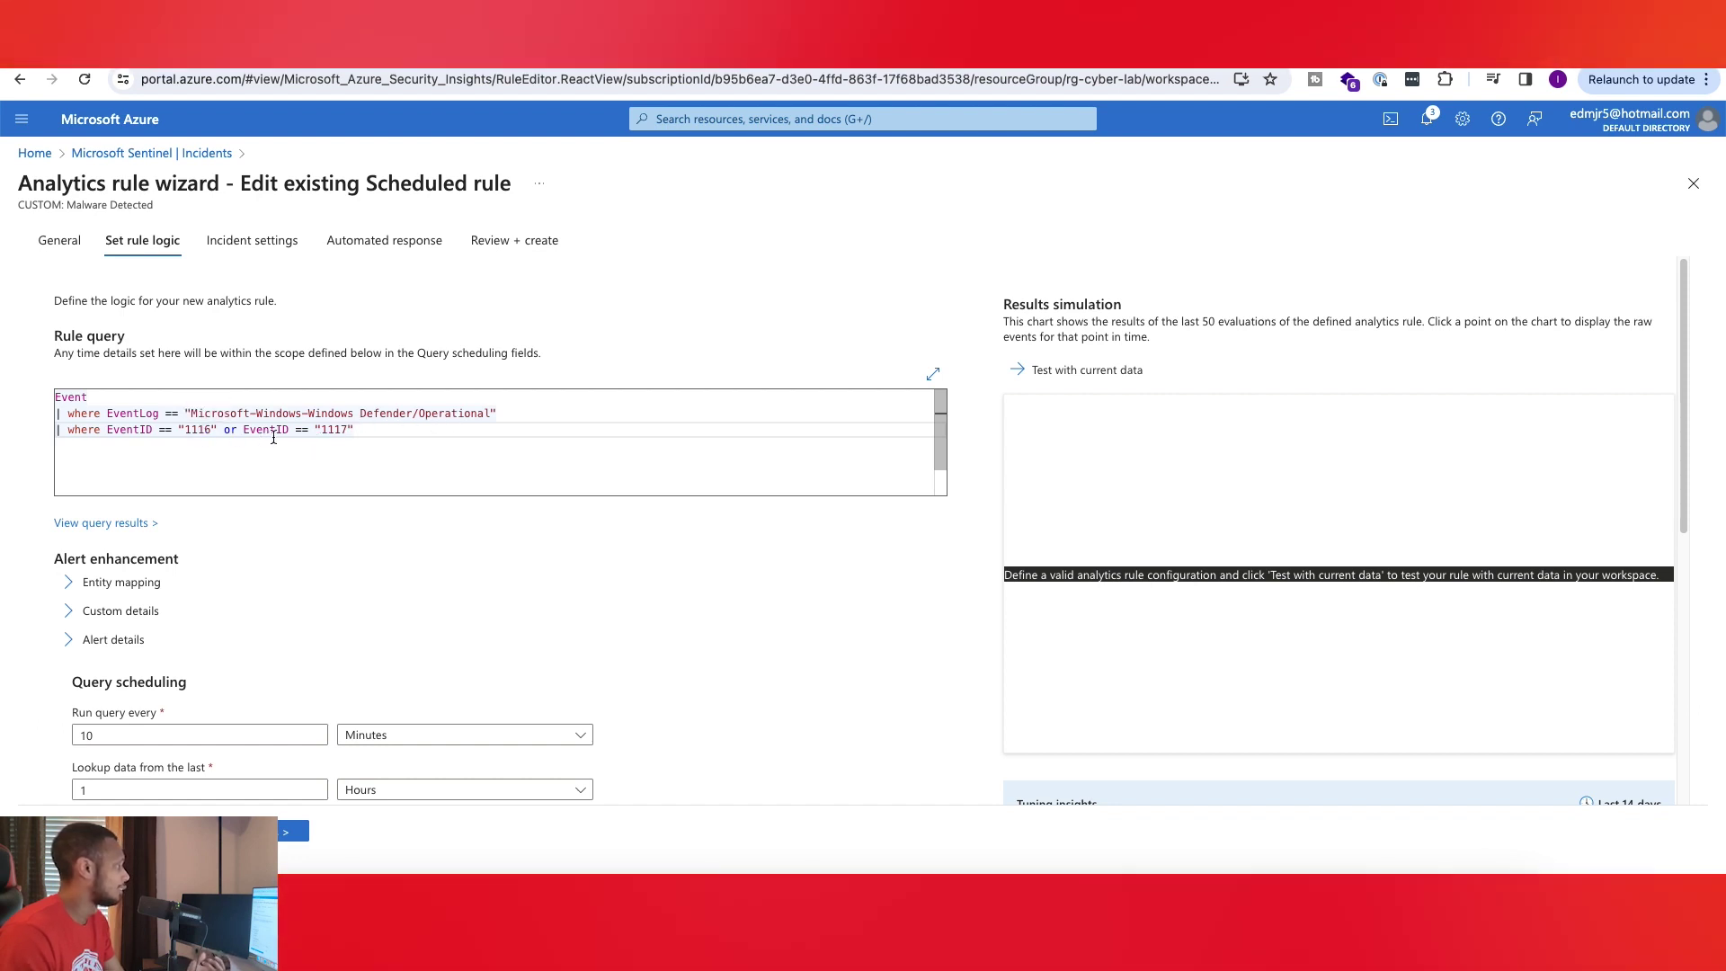
pyautogui.click(351, 430)
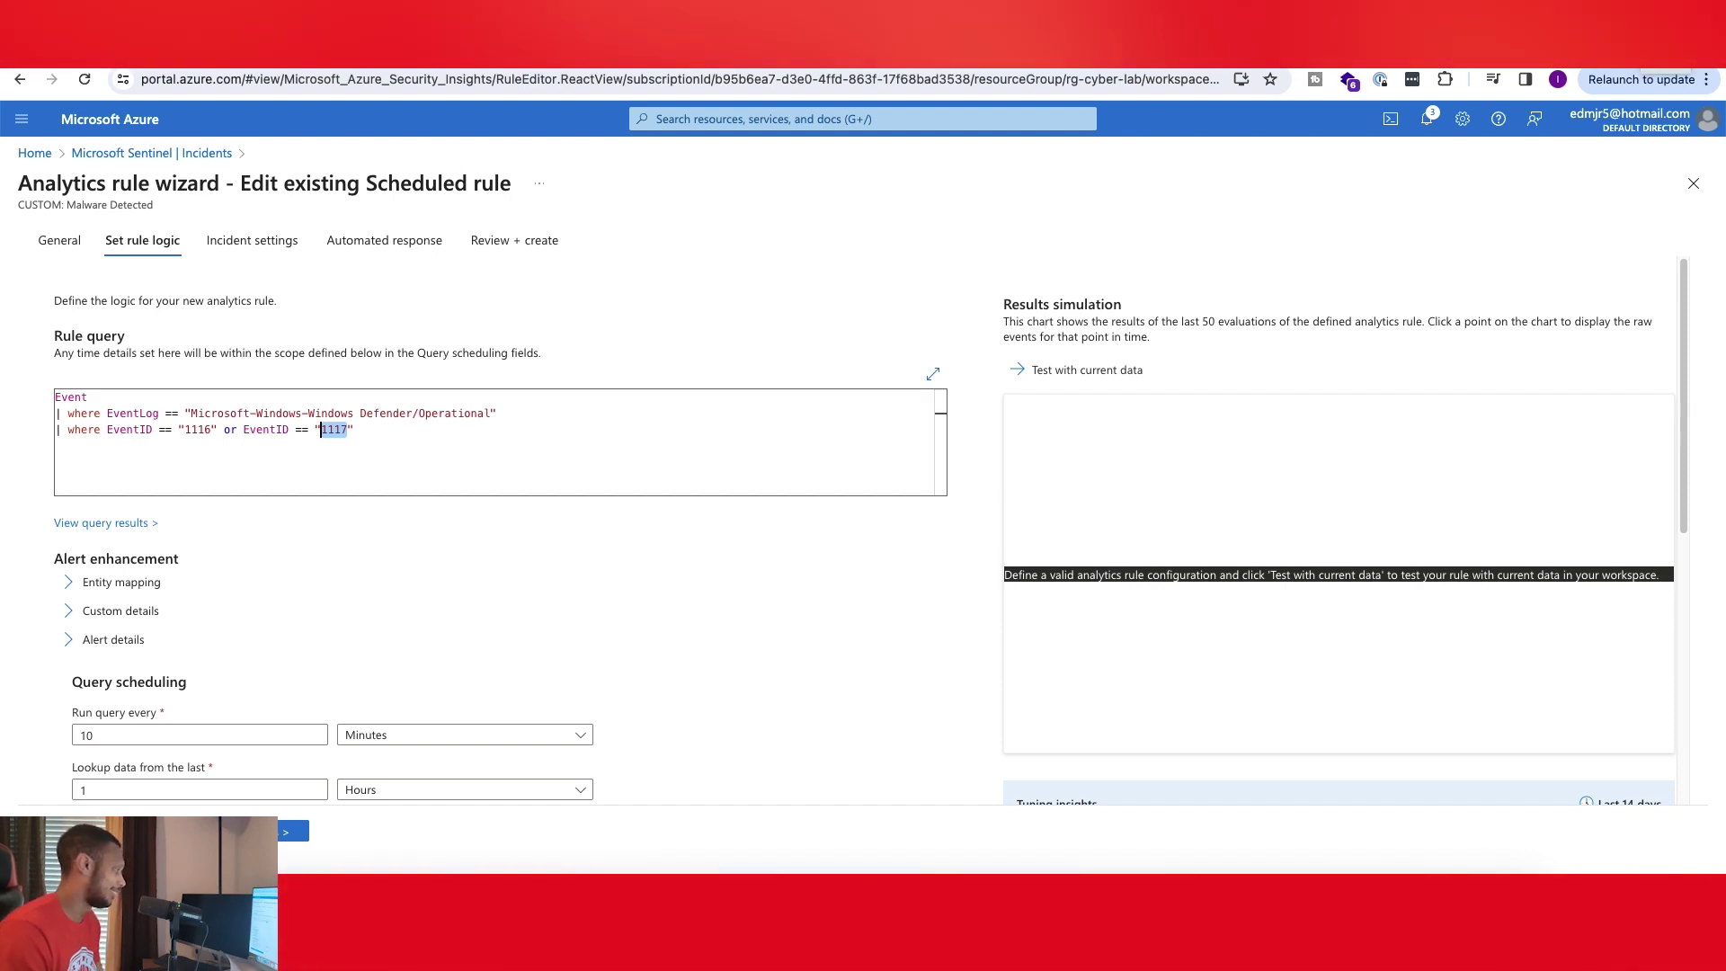
pyautogui.press('super+t')
pyautogui.write('1117')
pyautogui.write('eve')
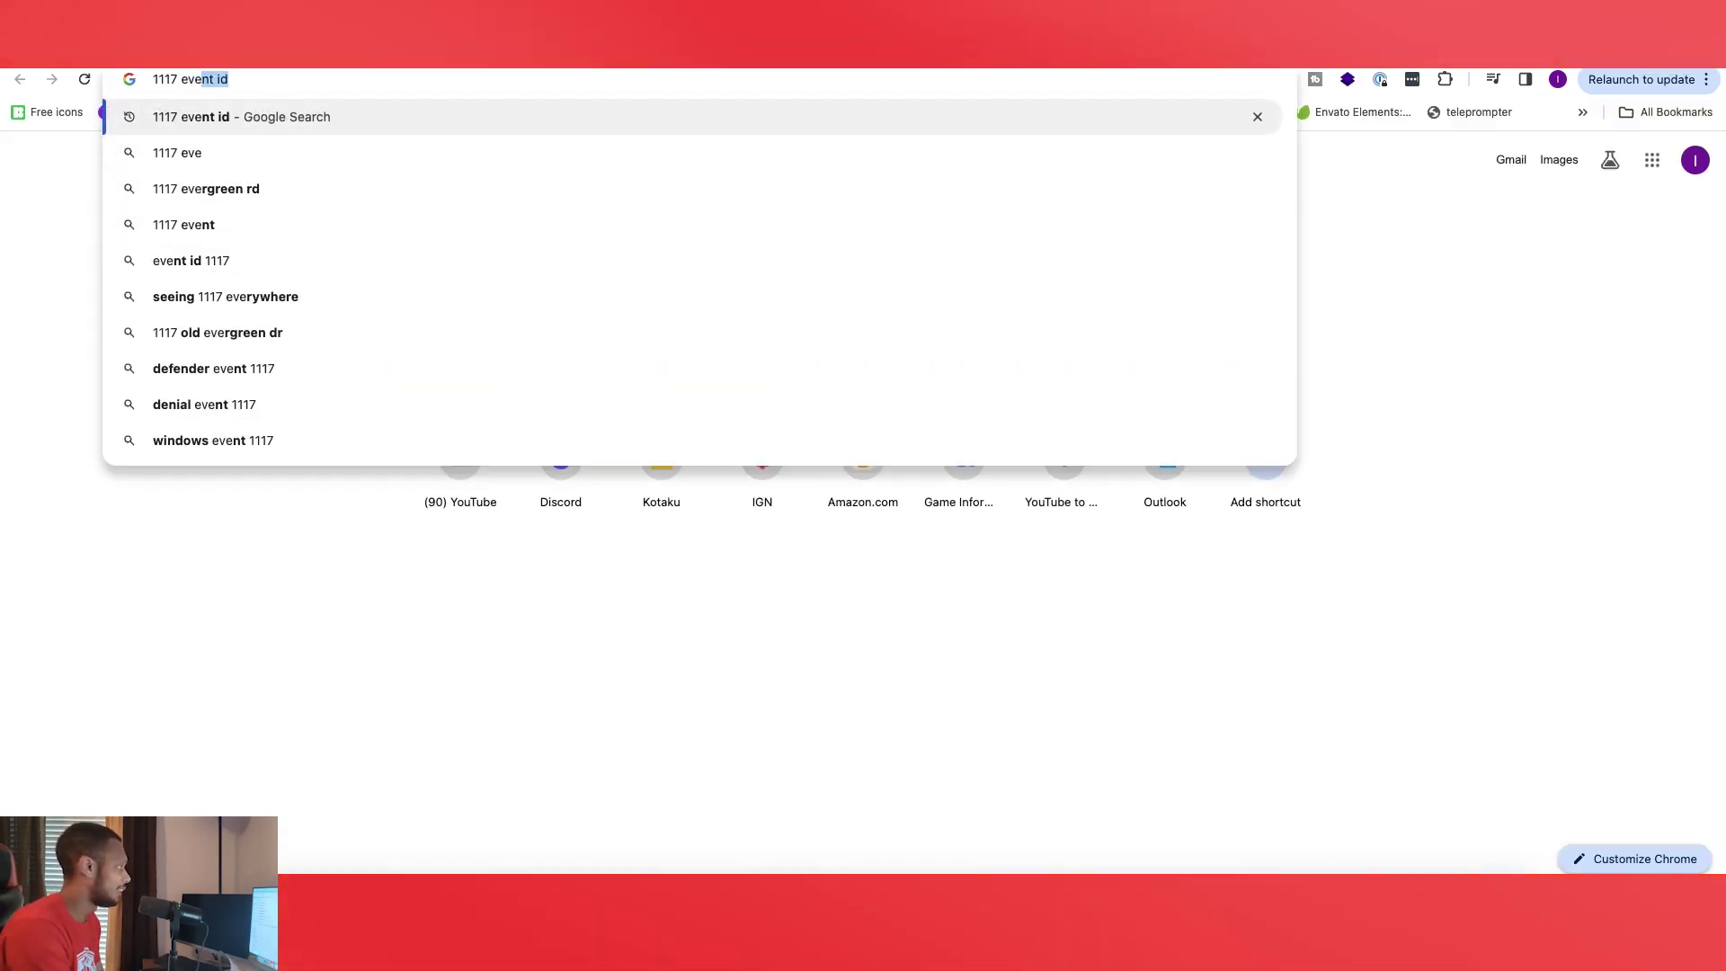
pyautogui.press('Return')
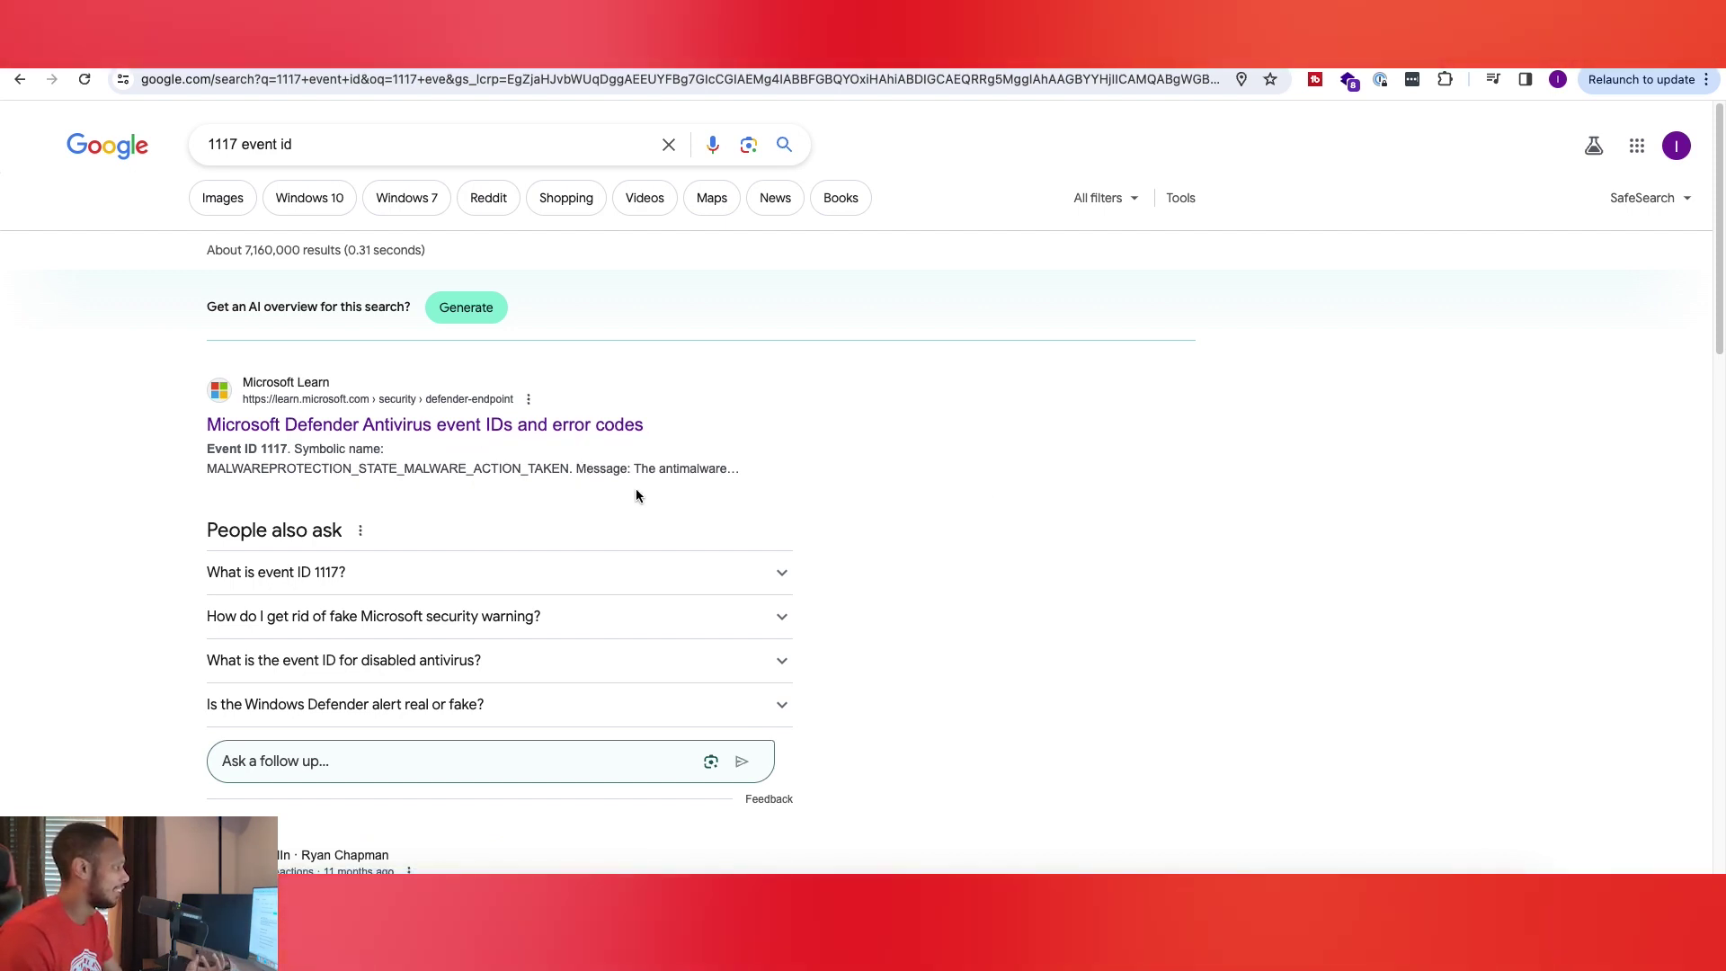
pyautogui.moveTo(366, 468); pyautogui.dragTo(507, 479)
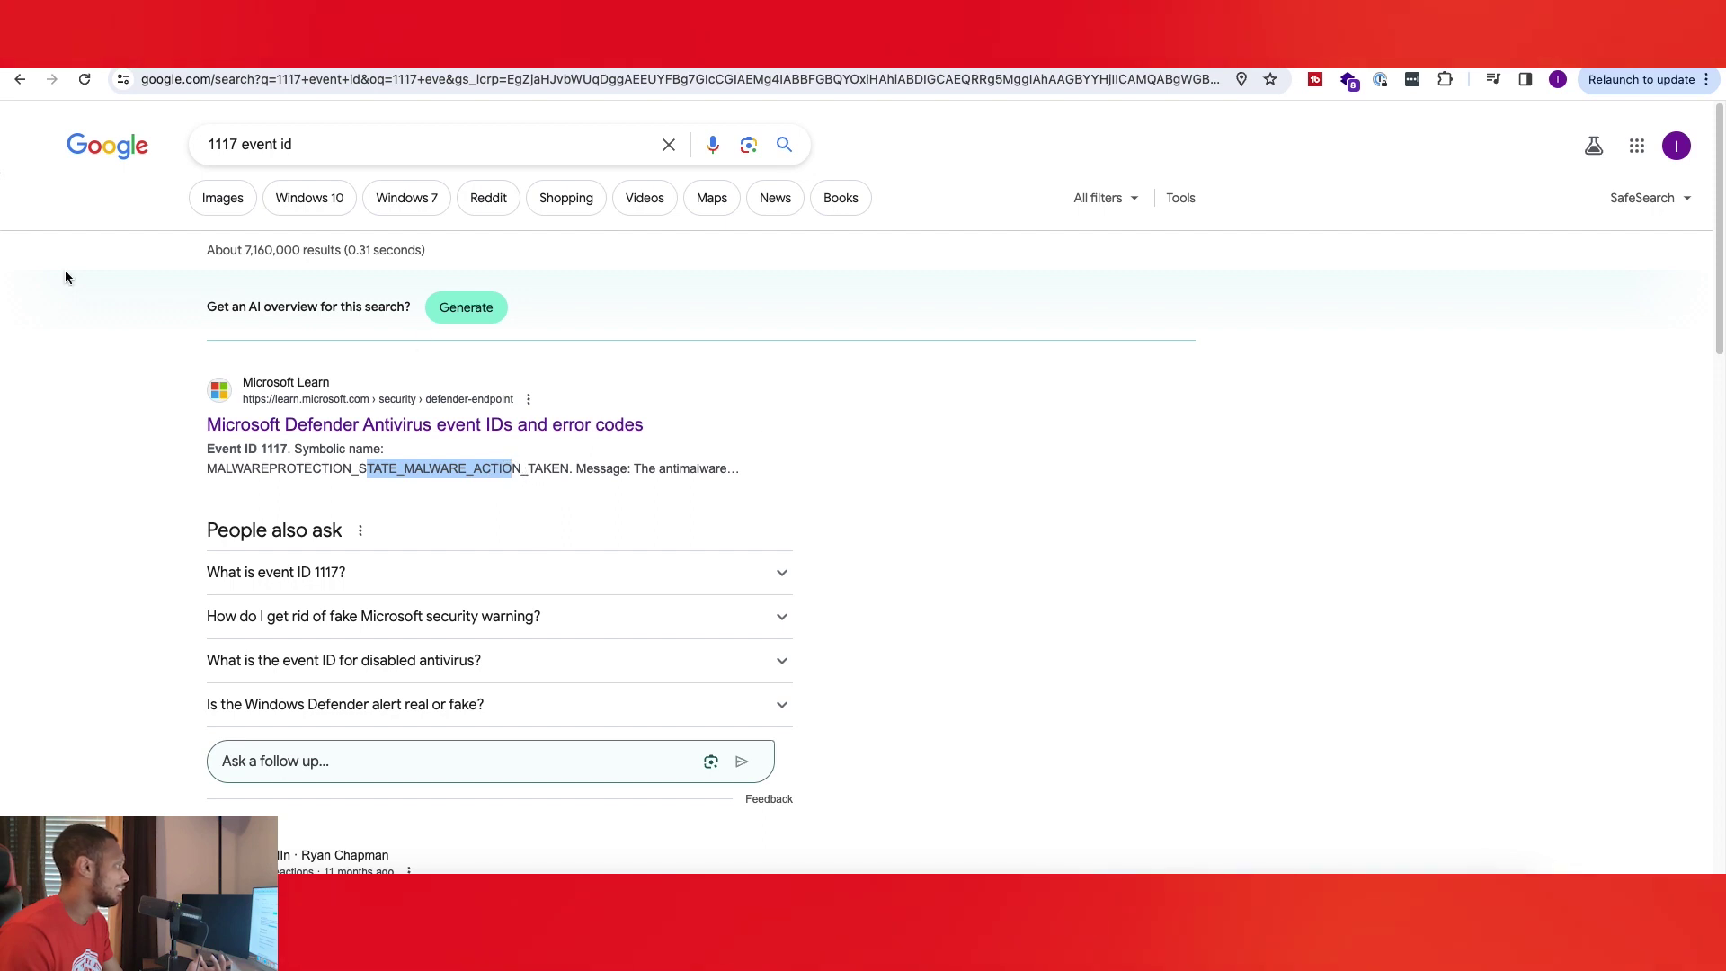
# Change the web search to "1116 event id" to read about that event, and return to the analytics rule
pyautogui.click(233, 151)
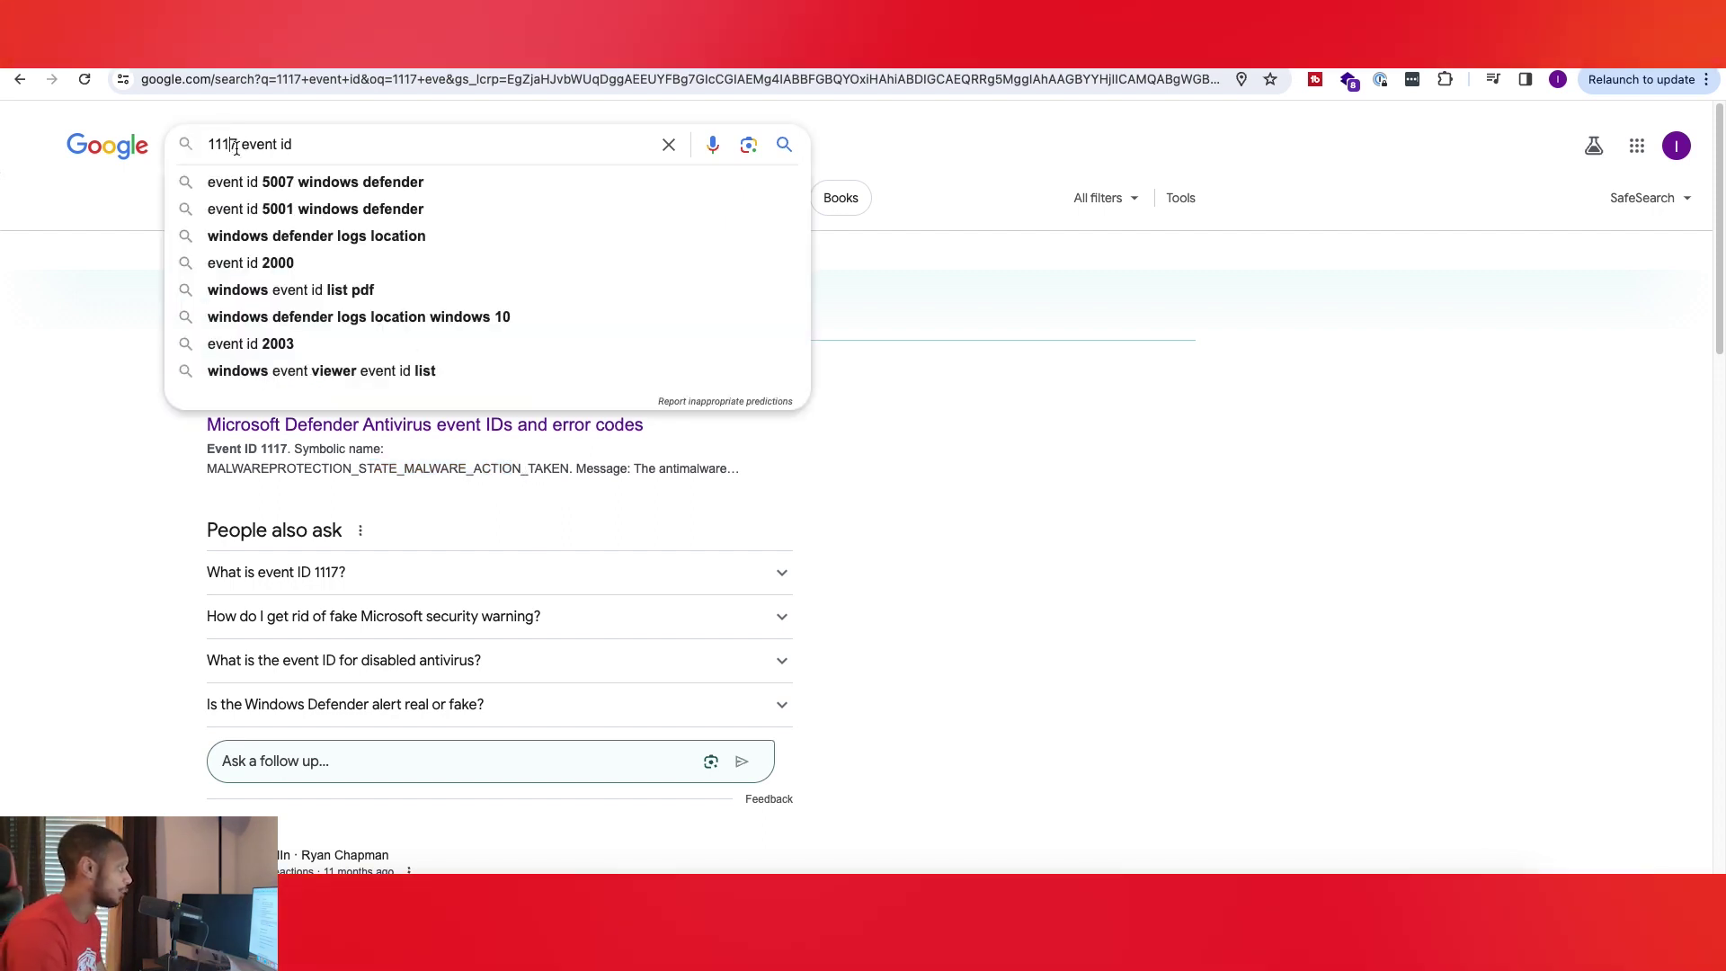
pyautogui.press('BackSpace')
pyautogui.write('6')
pyautogui.press('Return')
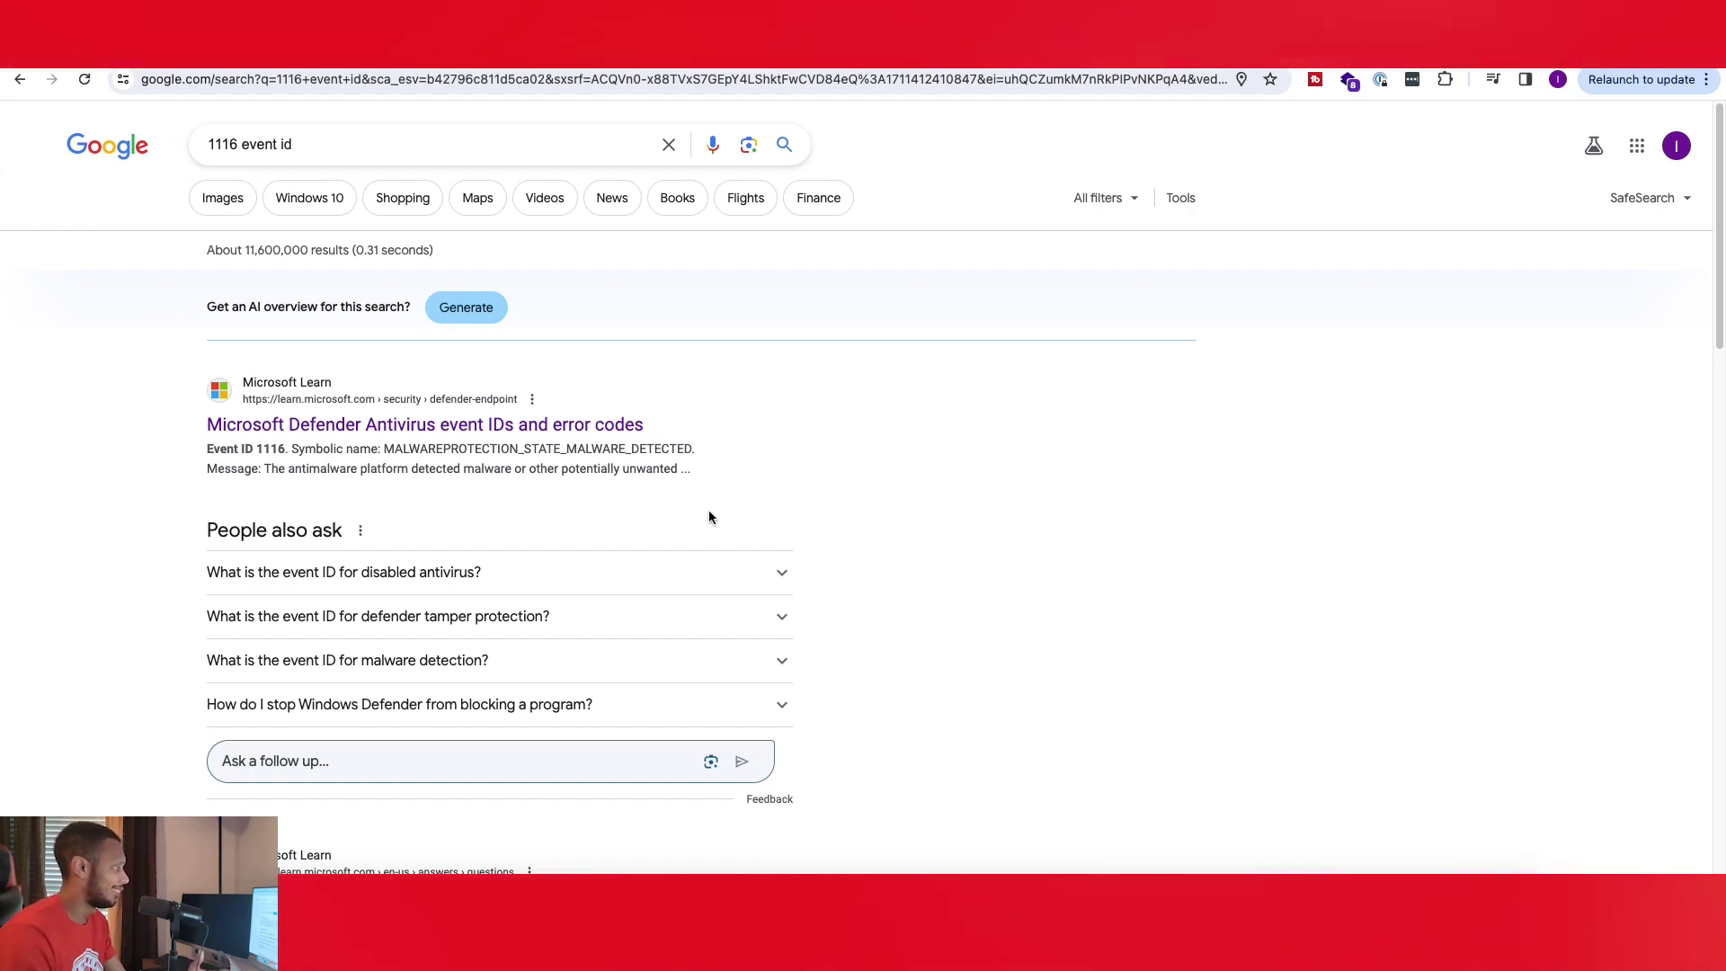
pyautogui.click(1474, 45)
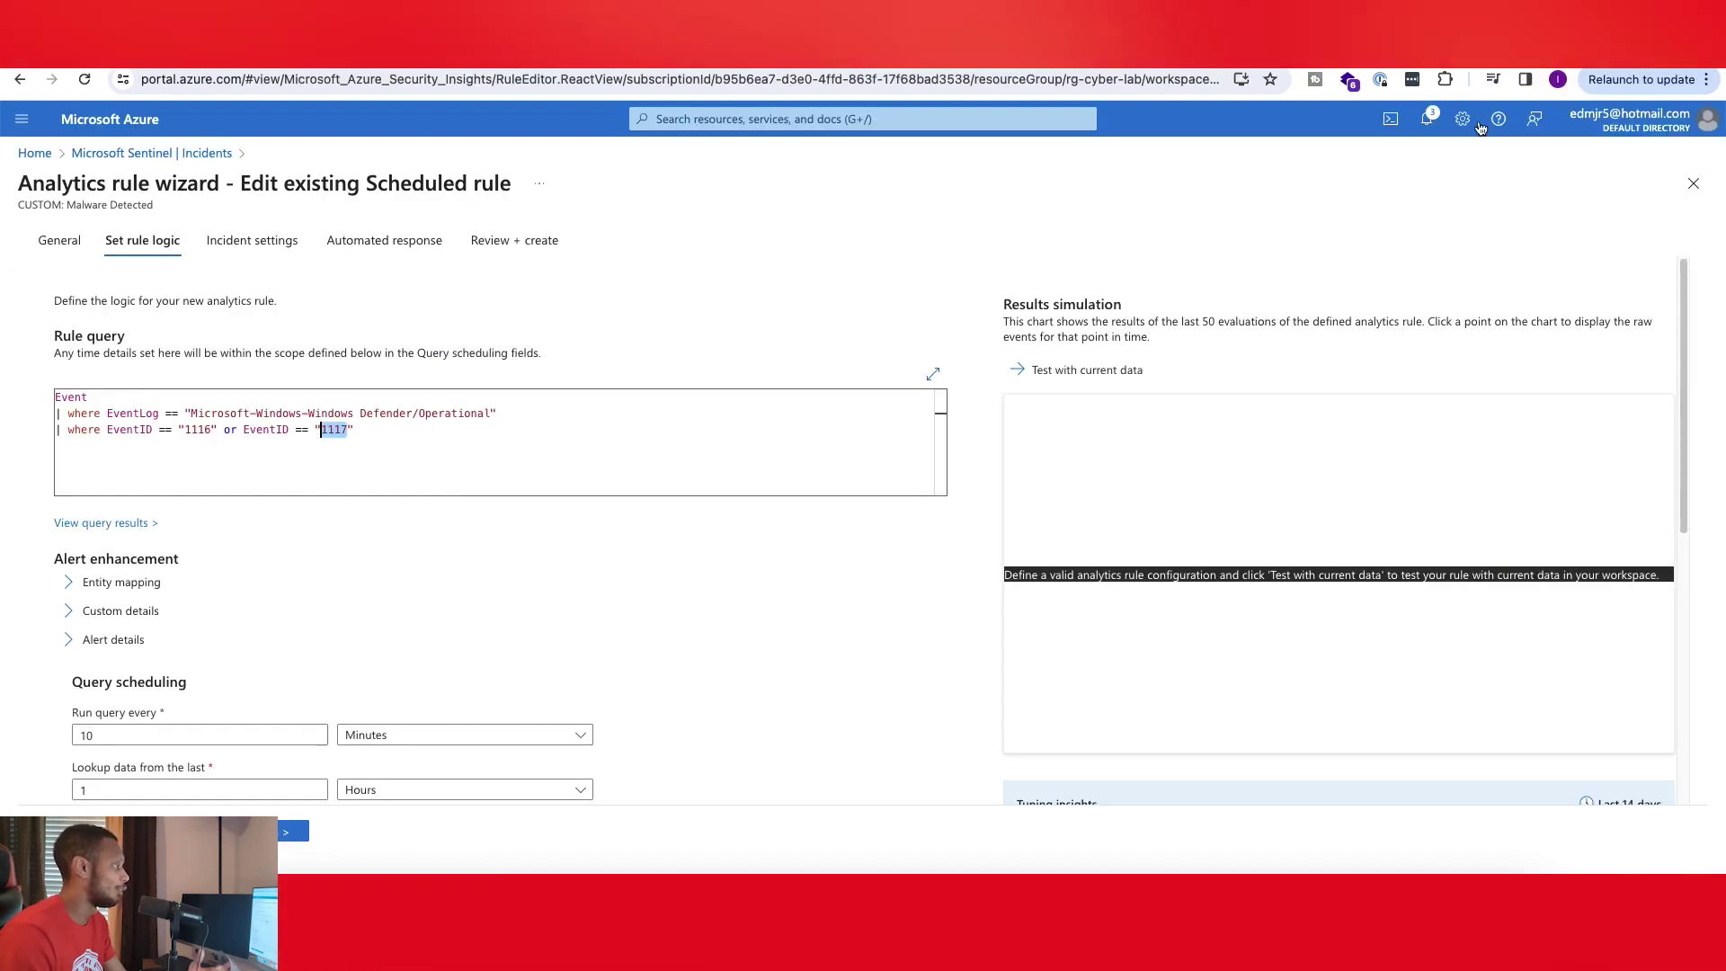
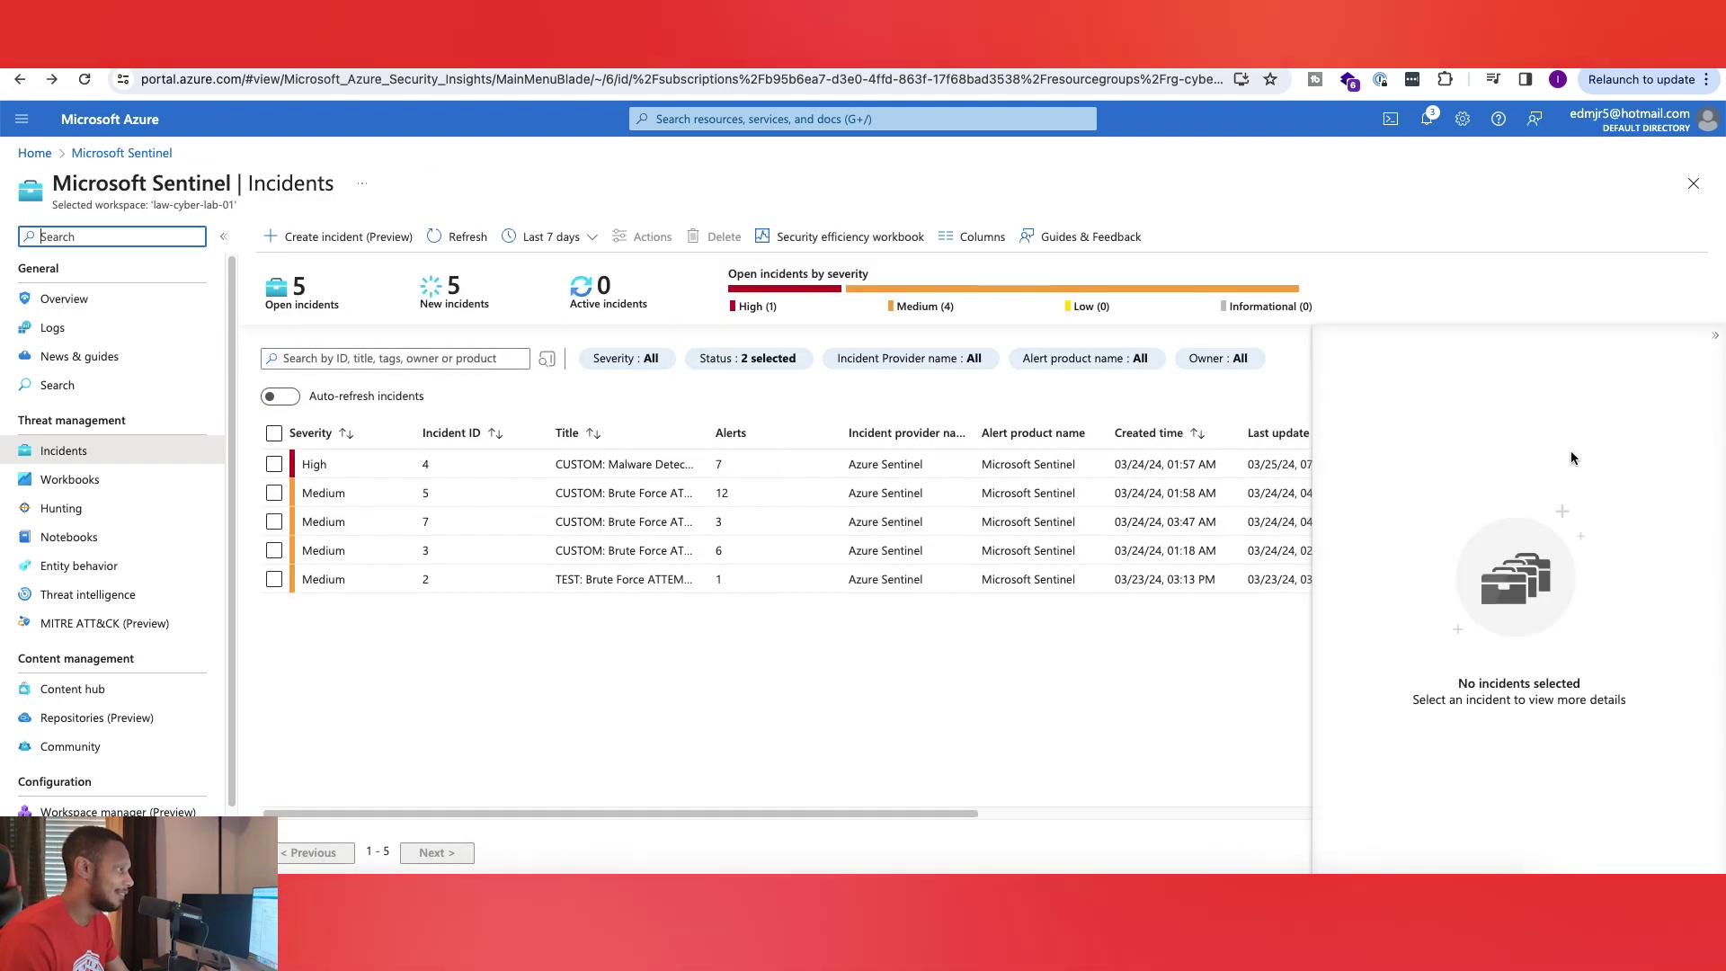
# Select the CUSTOM: Malware Detected incident and unassign its owner
pyautogui.click(935, 465)
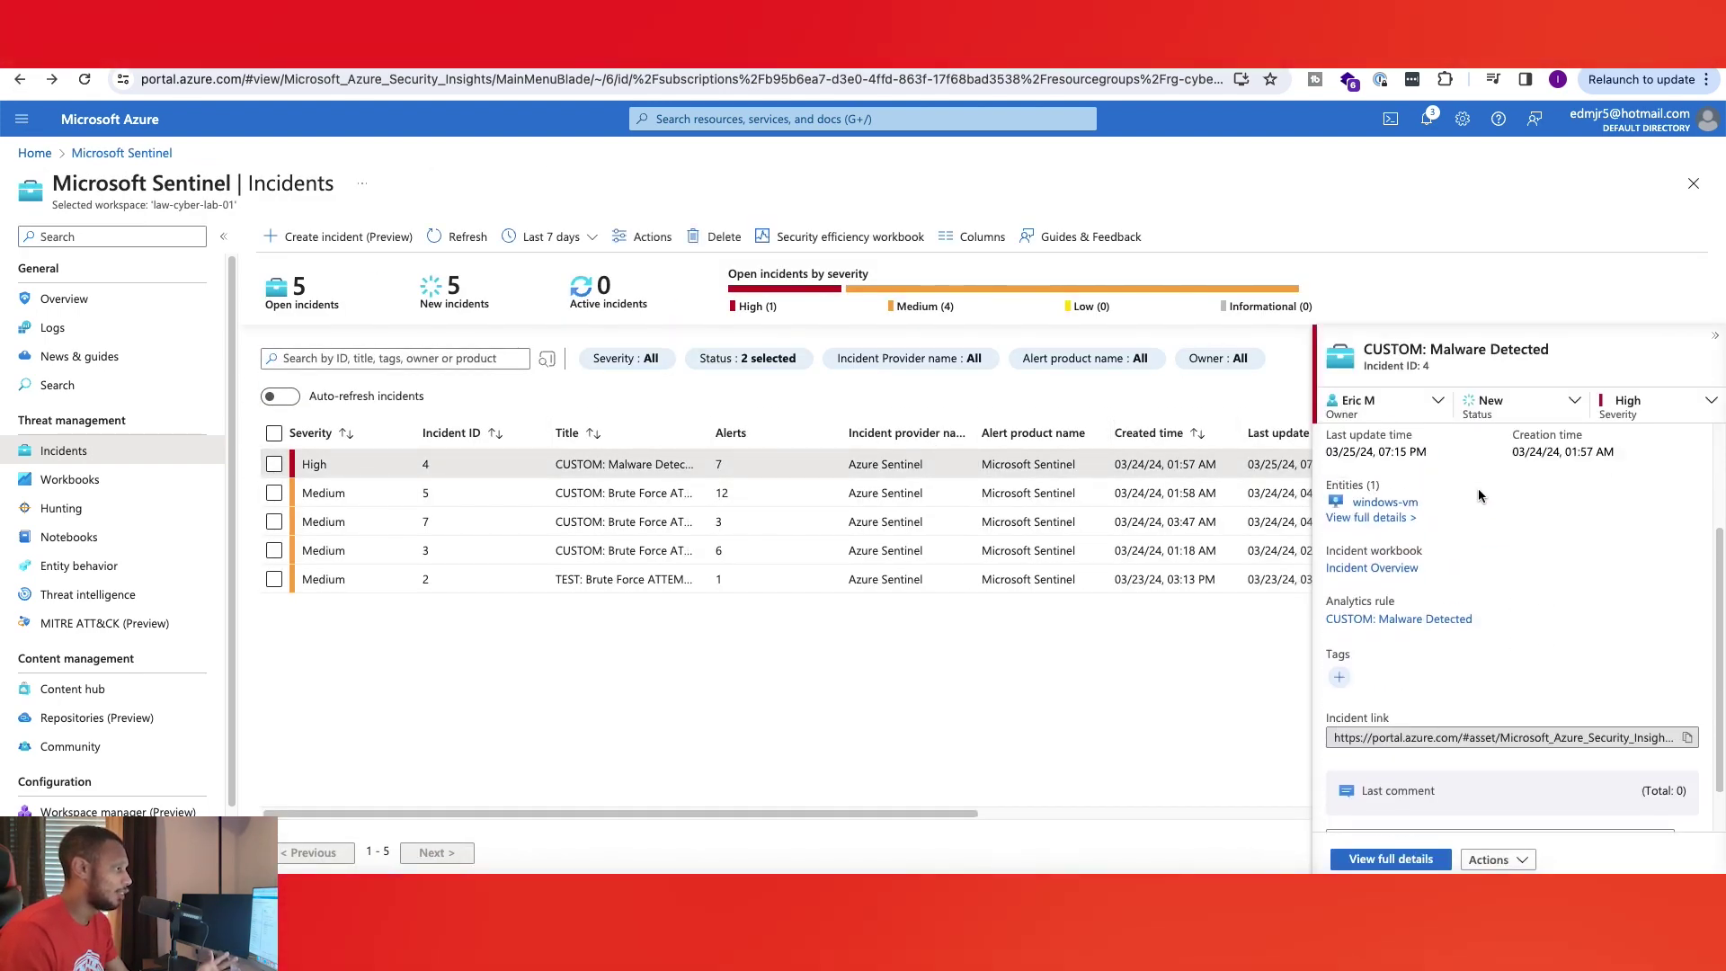
pyautogui.scroll(3, 1474, 503)
pyautogui.click(1420, 405)
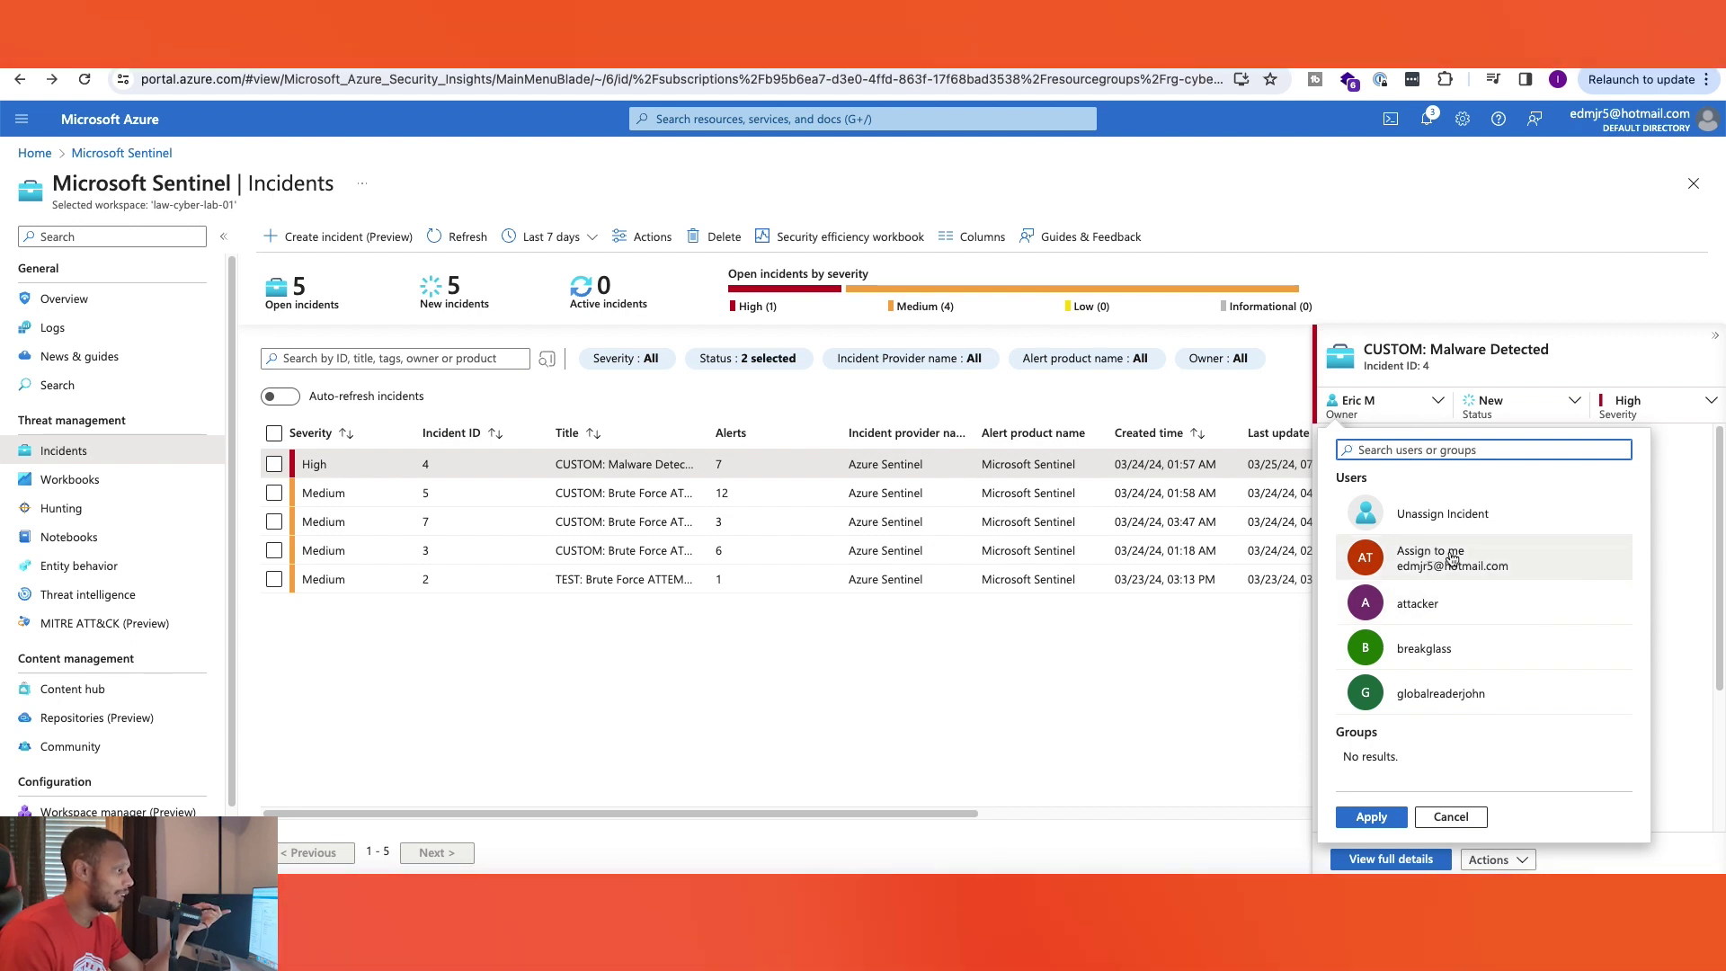
pyautogui.click(1443, 513)
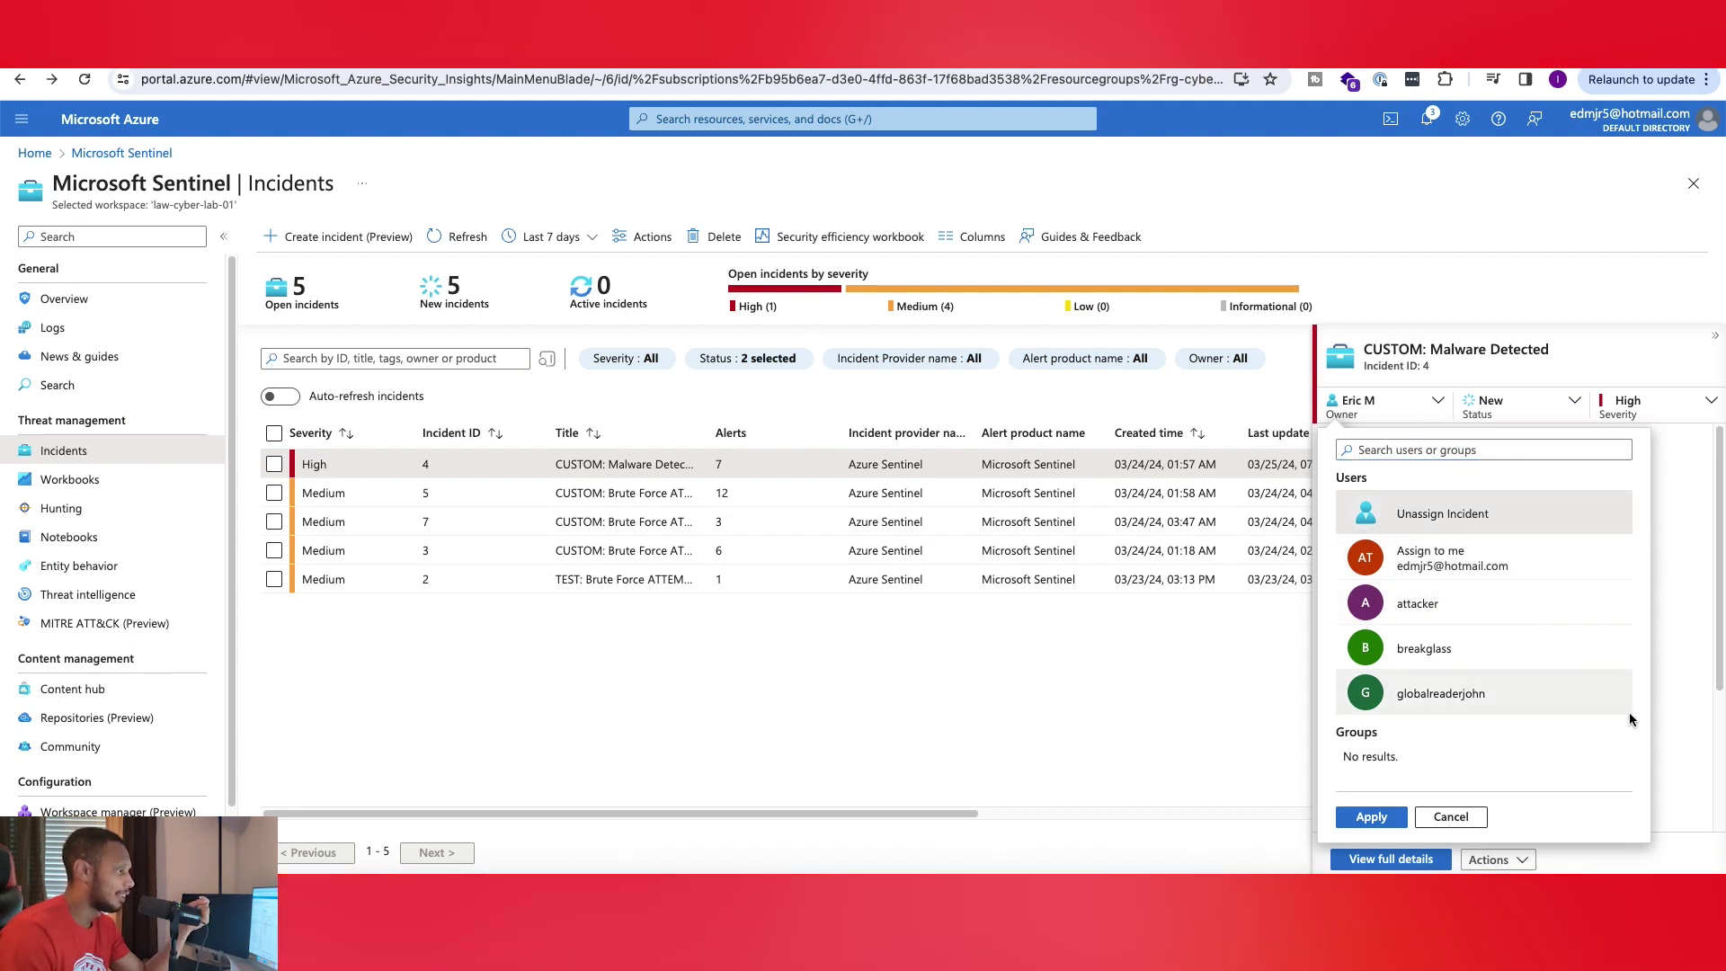
pyautogui.click(1472, 616)
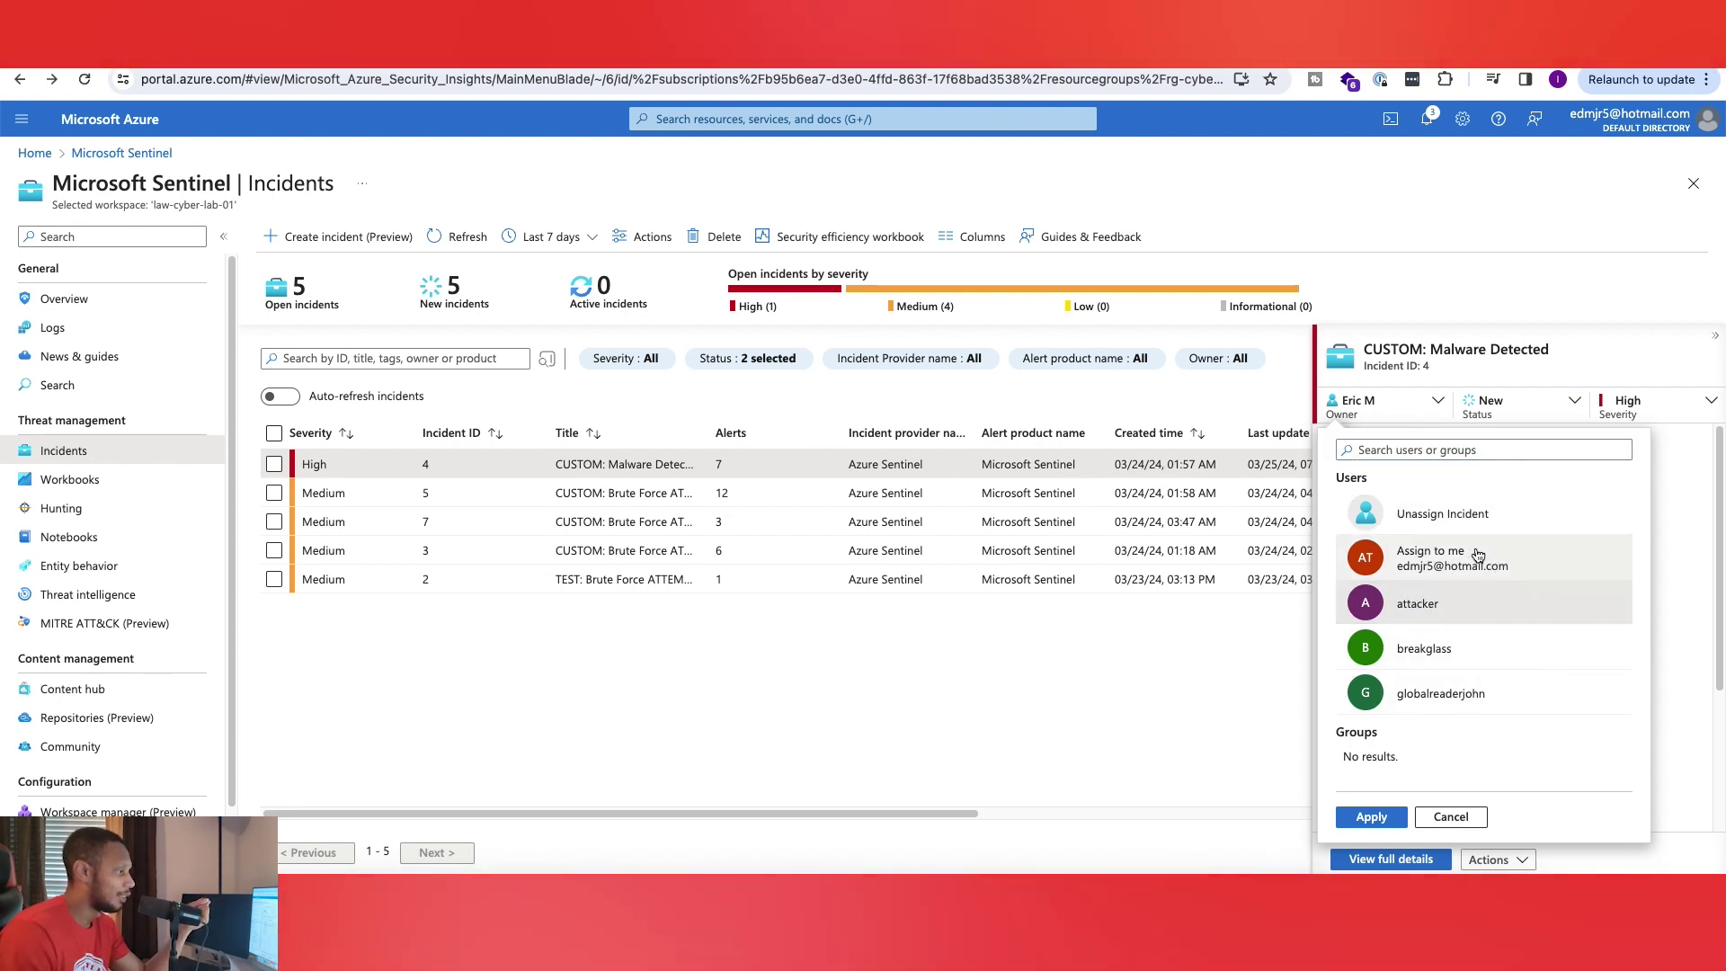
pyautogui.click(1389, 819)
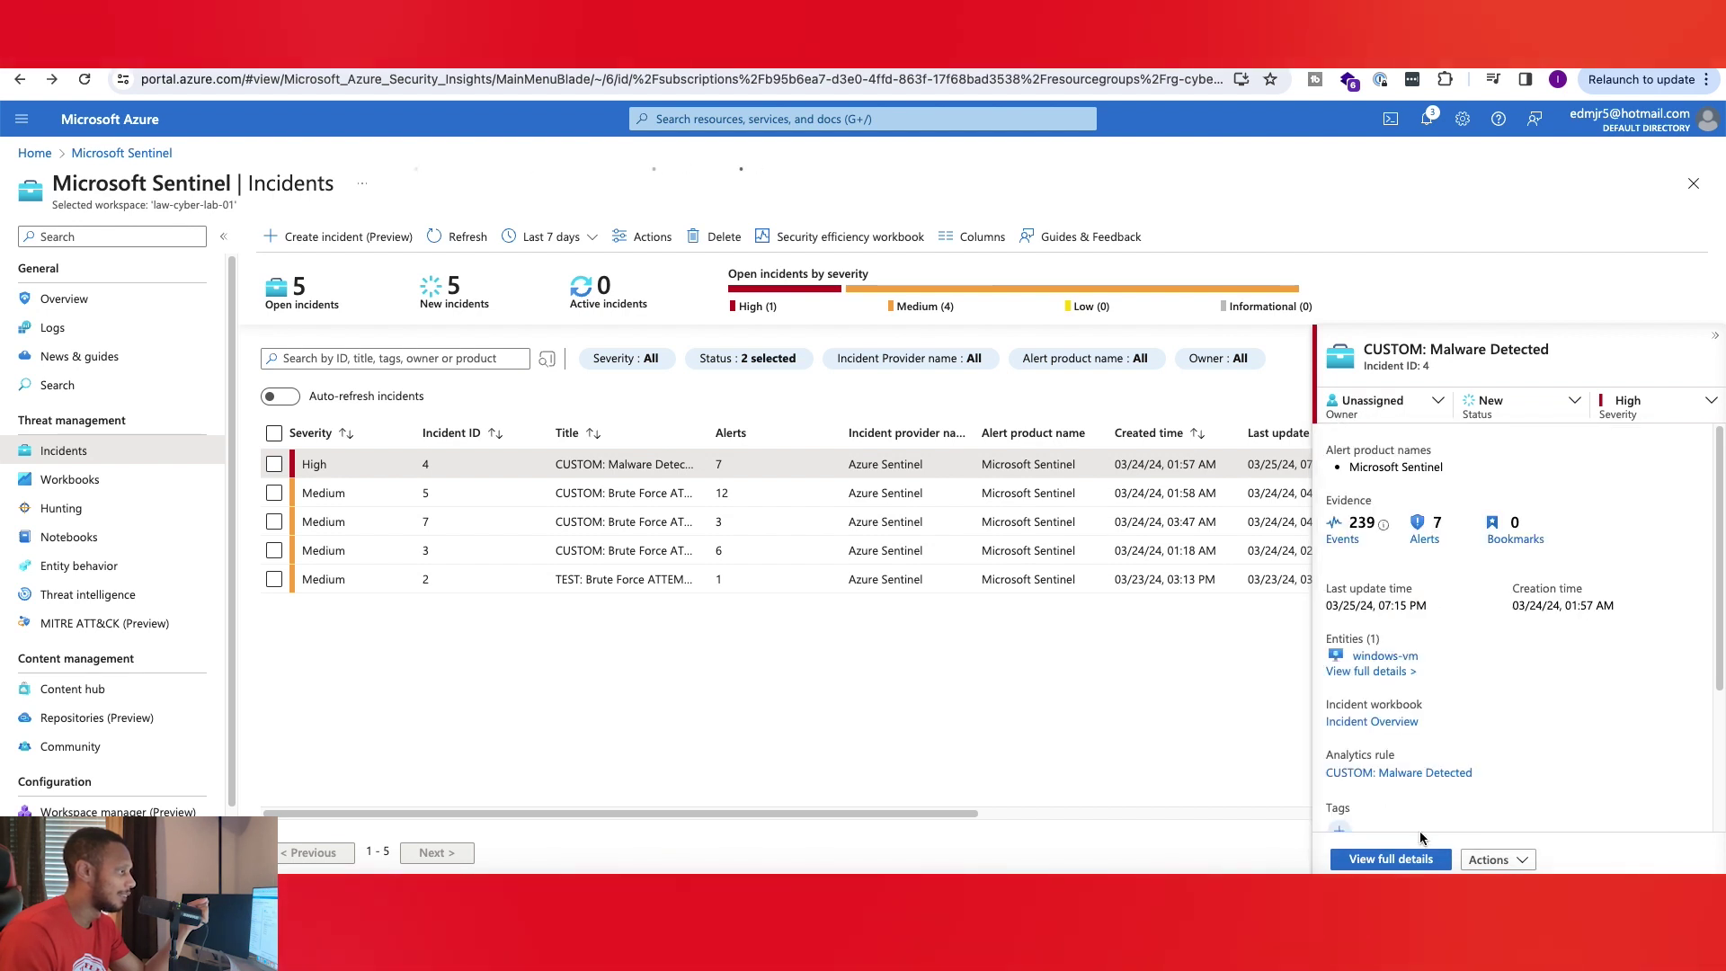
# Assign the CUSTOM: Malware Detected incident to your own account as owner
pyautogui.click(1409, 406)
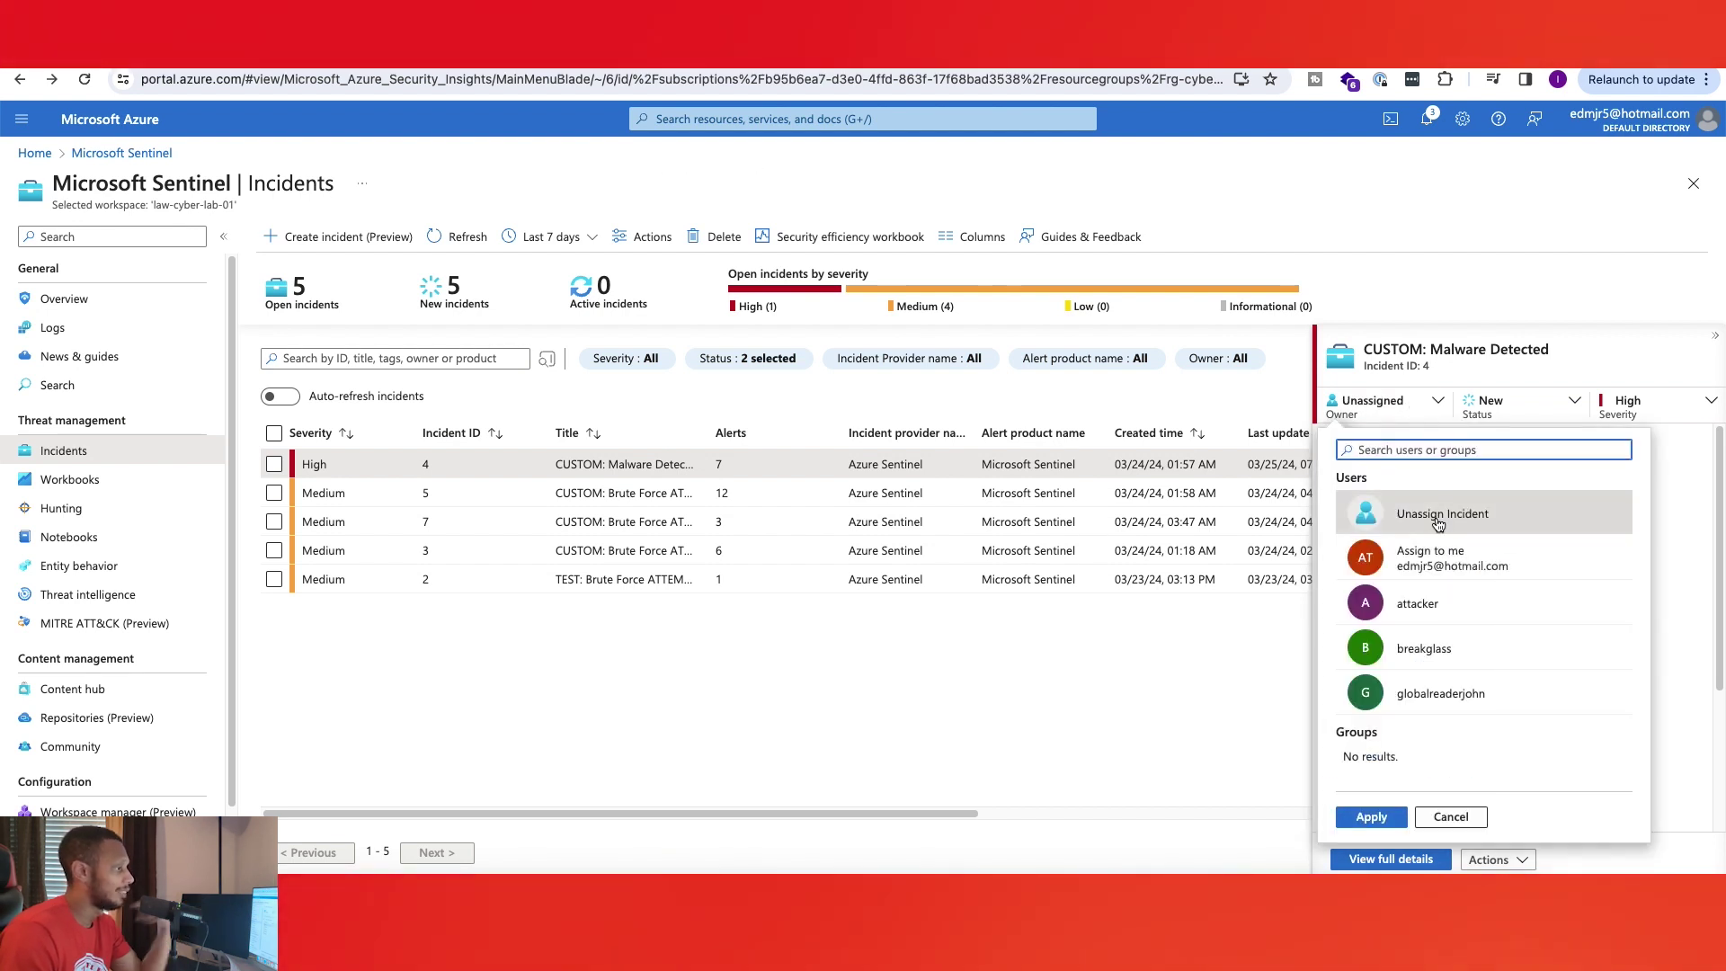
pyautogui.click(1429, 557)
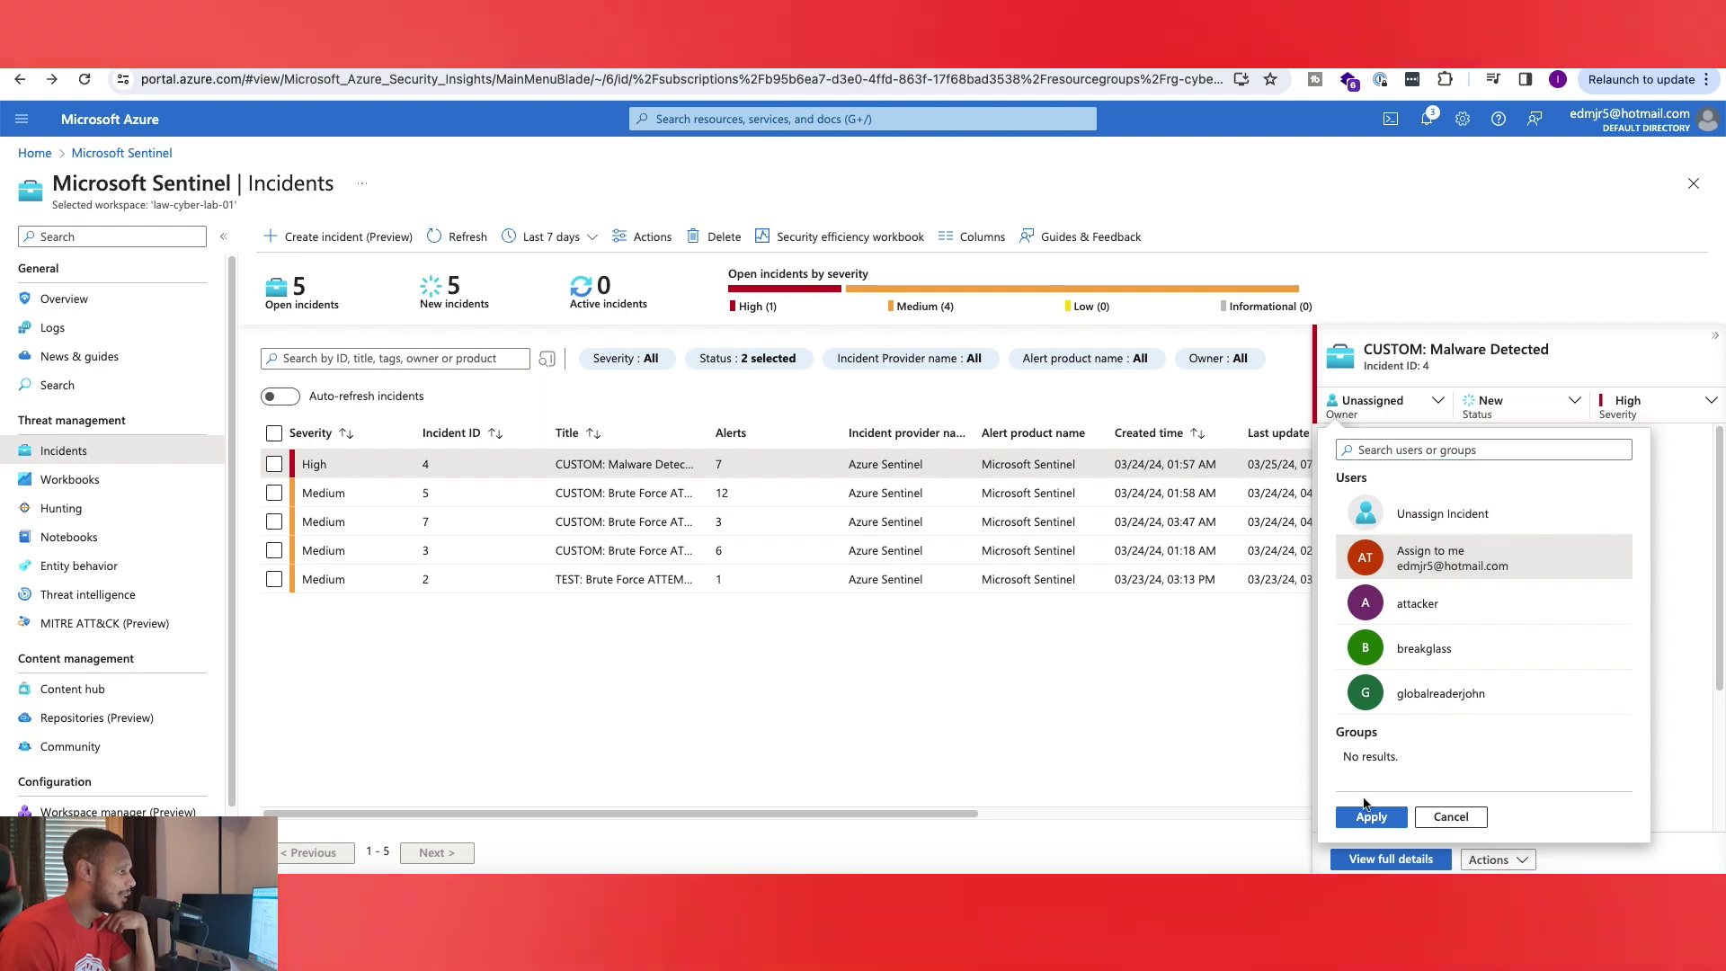
pyautogui.click(1367, 815)
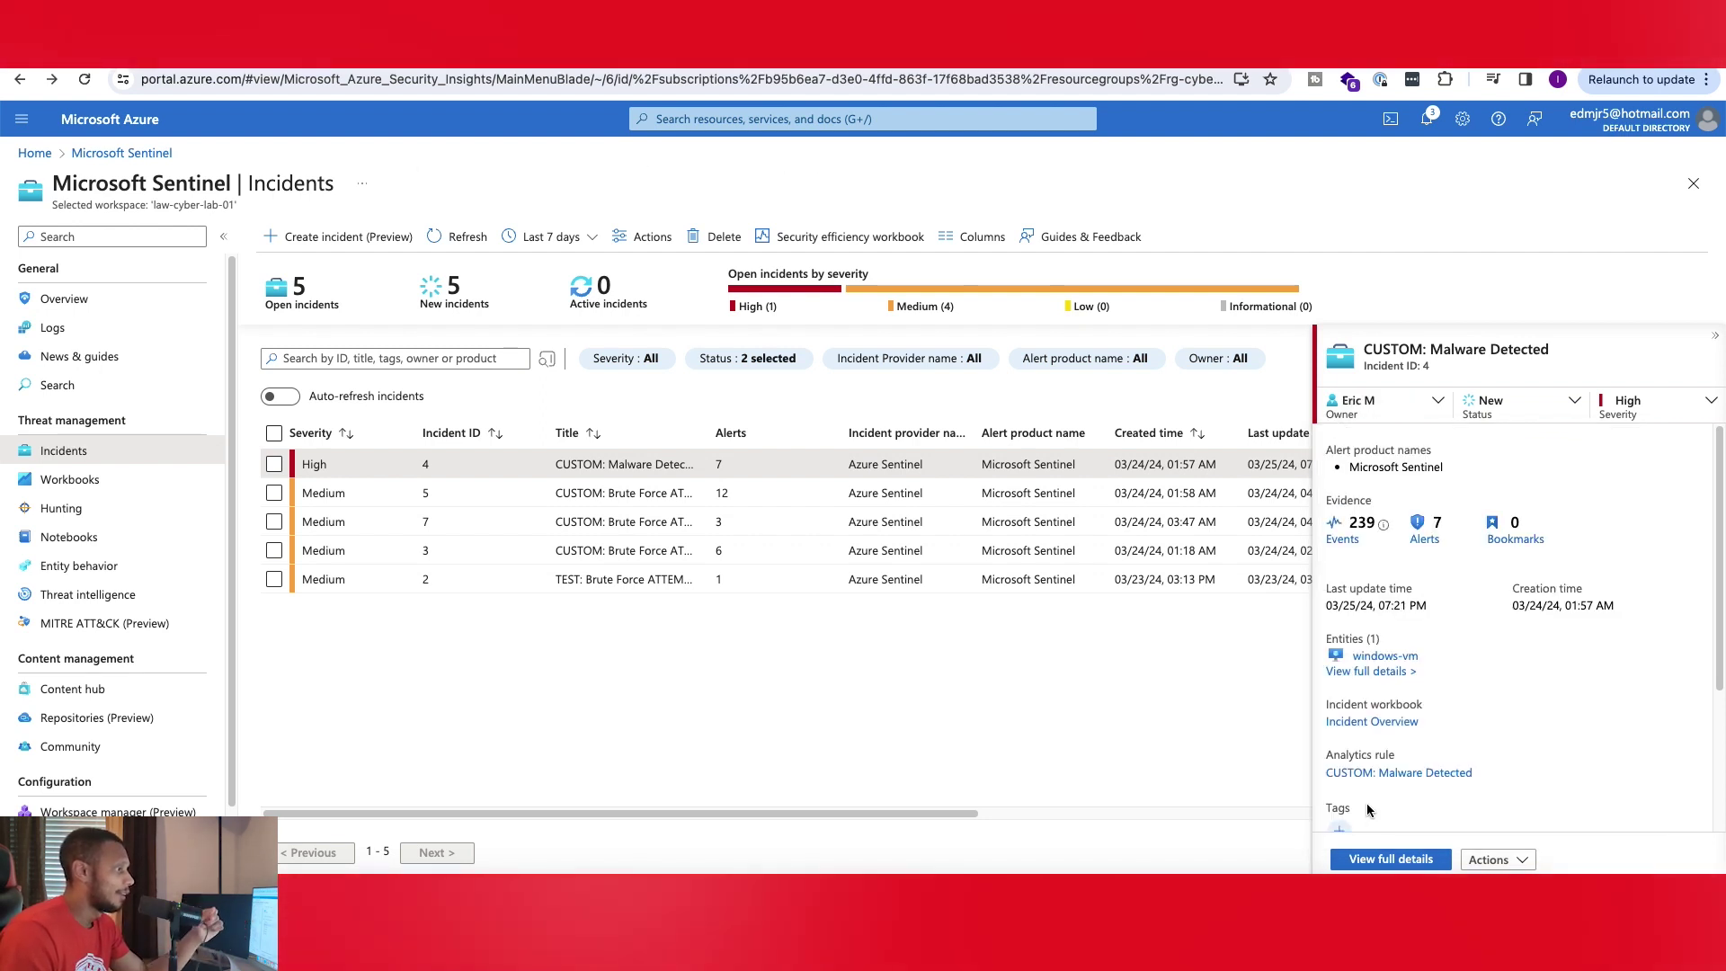
# Review the status and severity choices available for the selected incident without changing them
pyautogui.click(1542, 413)
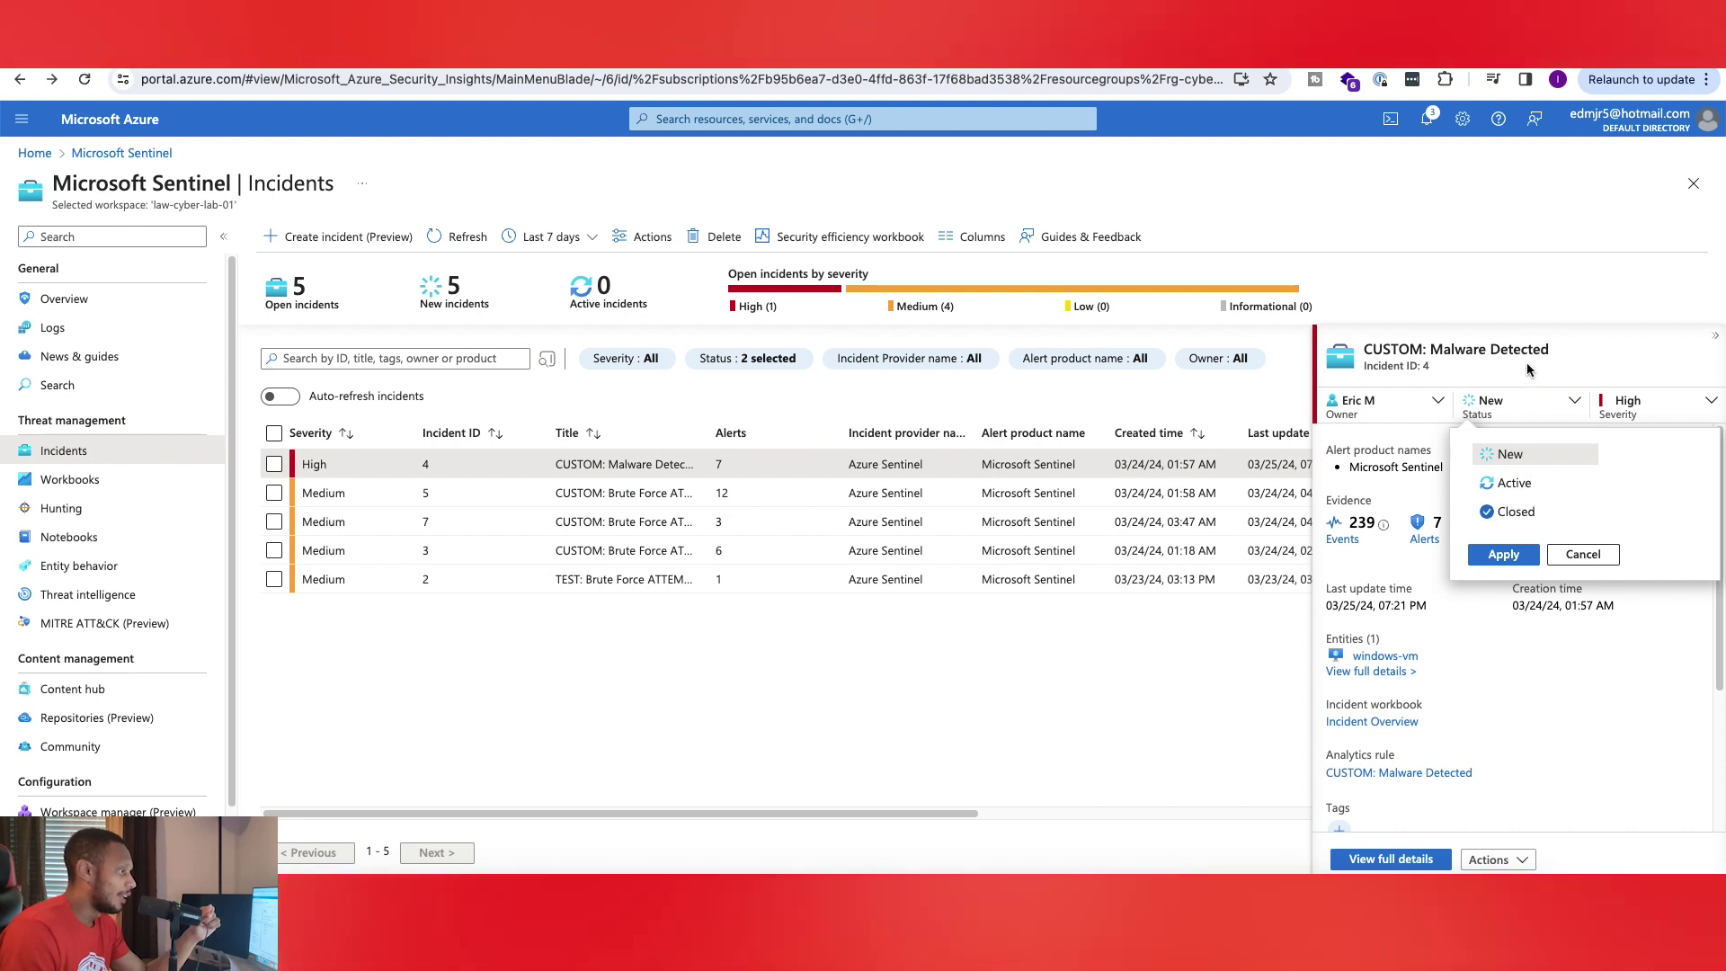
pyautogui.click(1658, 409)
pyautogui.click(1658, 409)
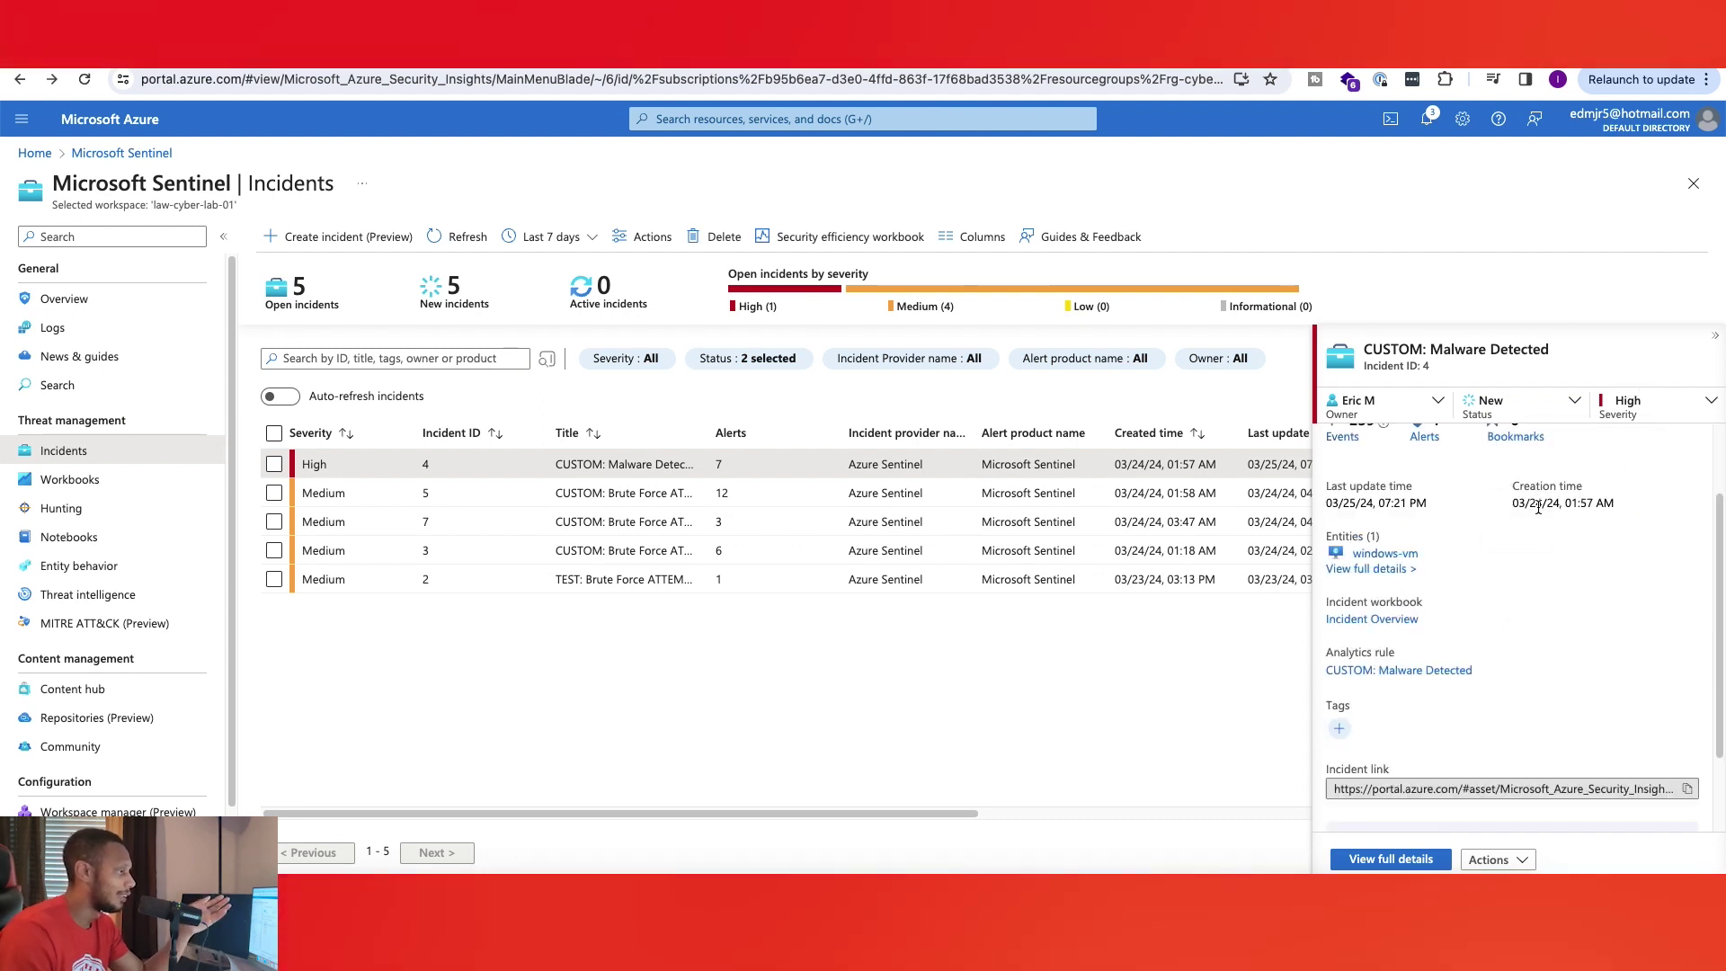
# Add the tag "malware" to the incident and remove that tag again
pyautogui.scroll(-3, 1539, 514)
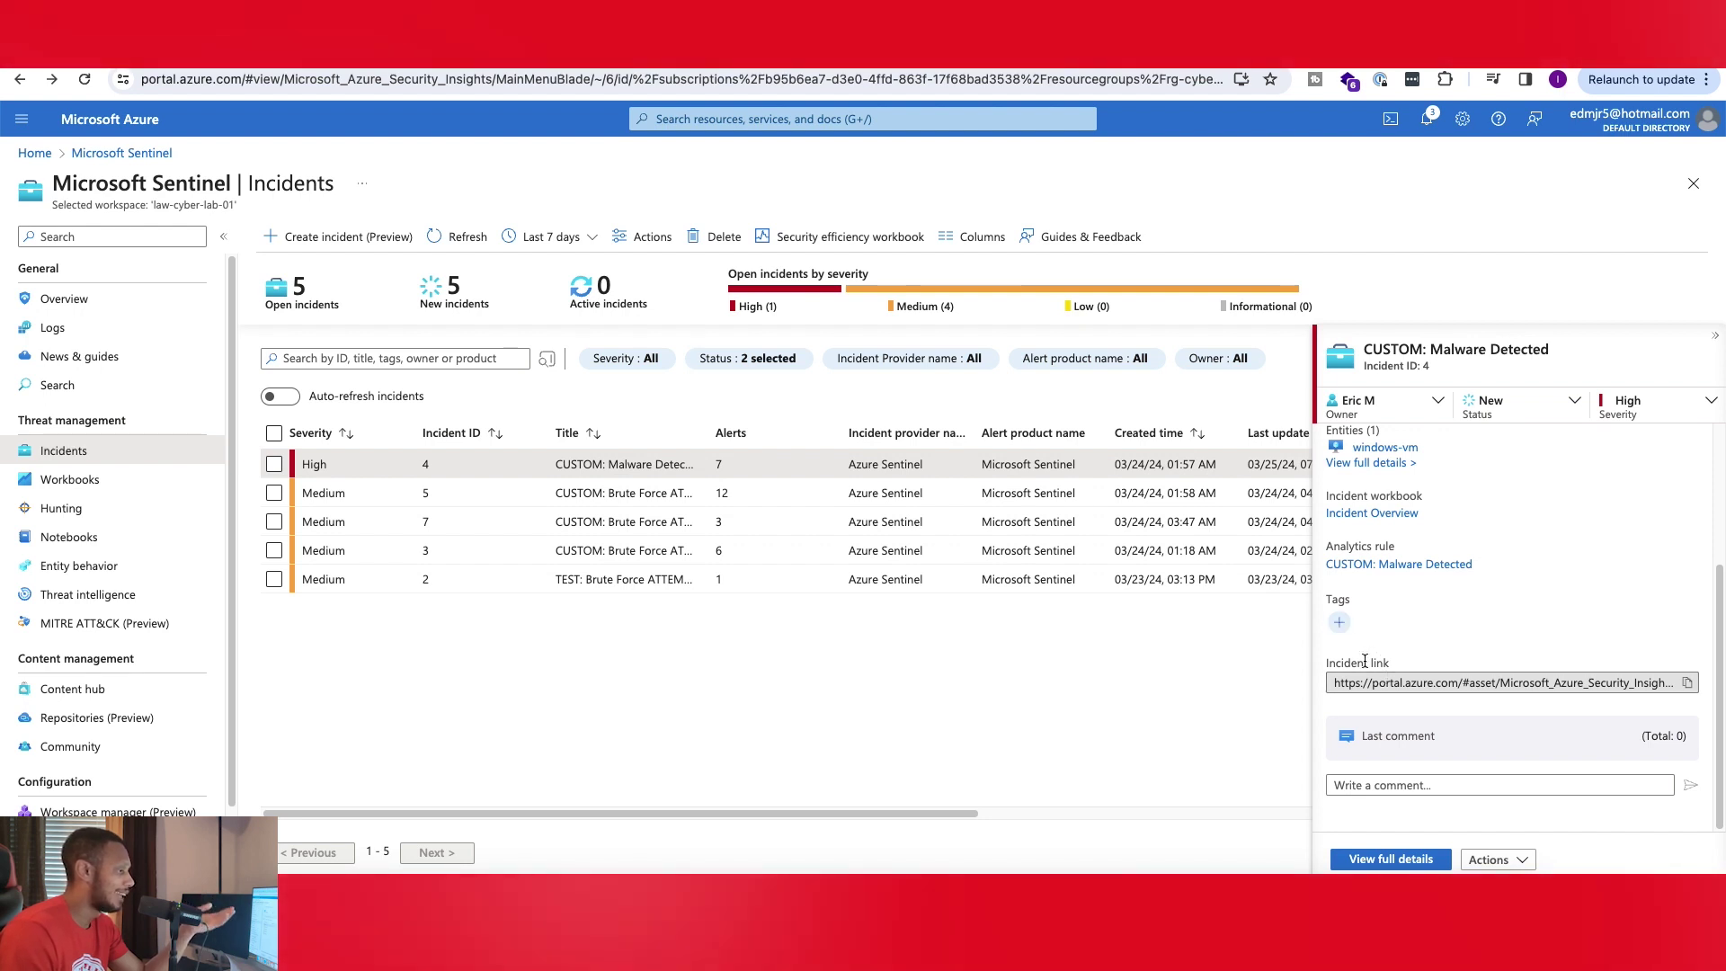
pyautogui.click(1339, 623)
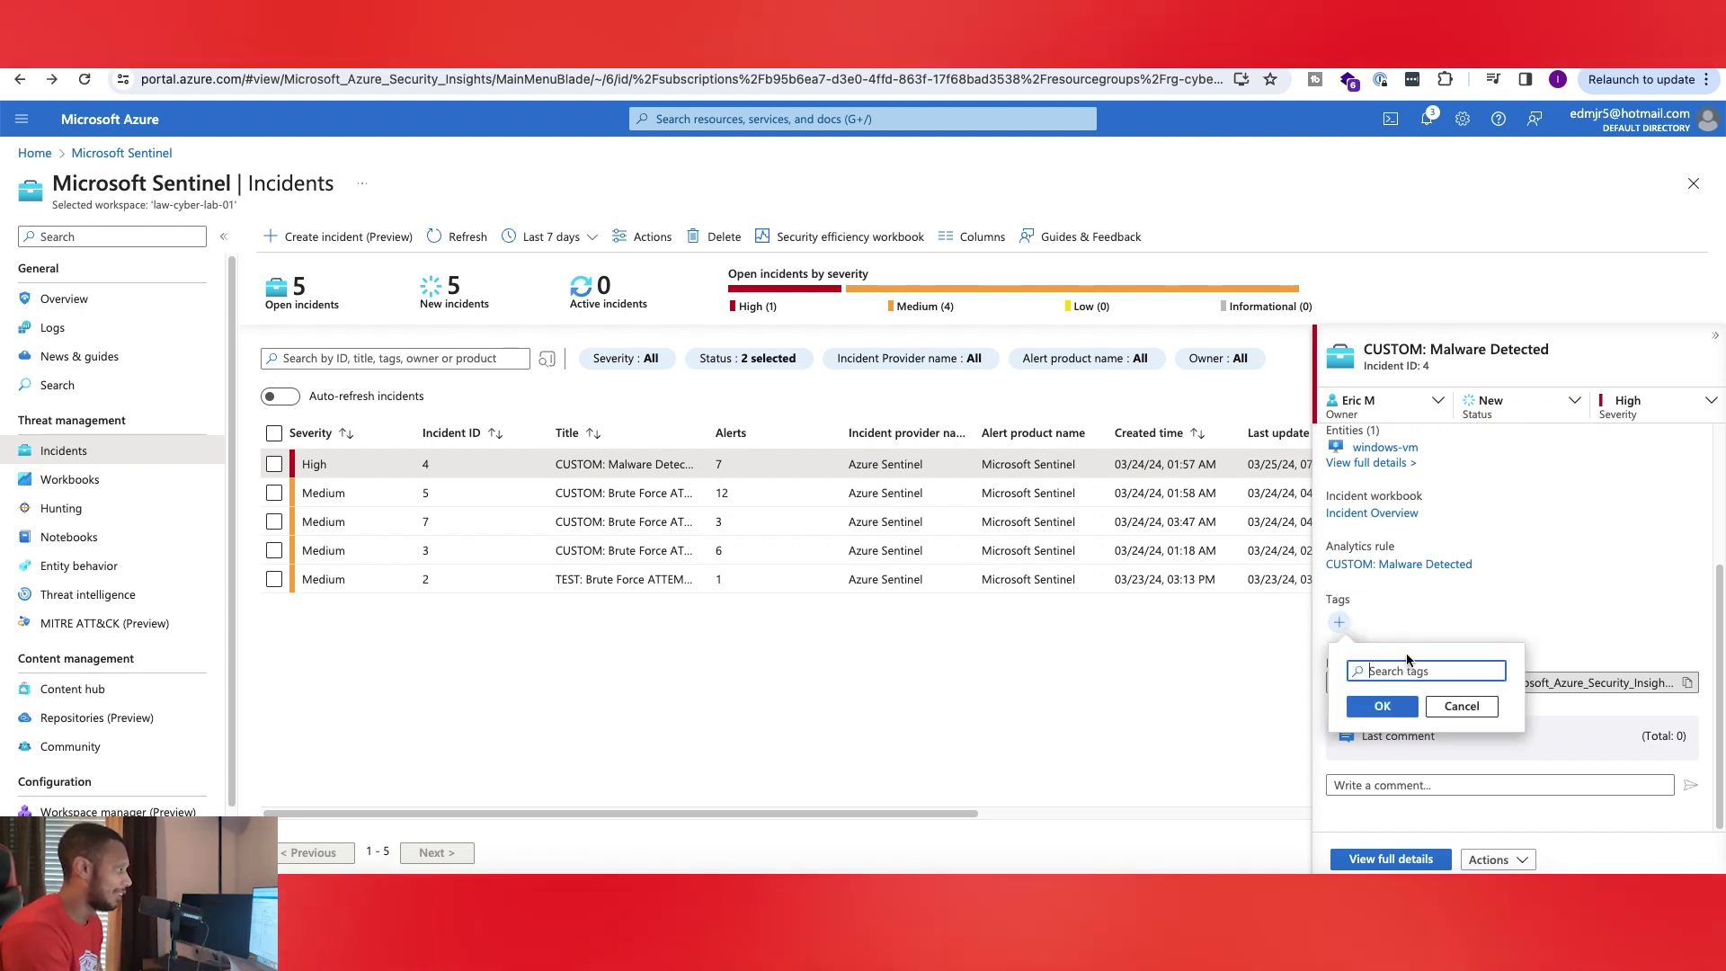
pyautogui.write('malware')
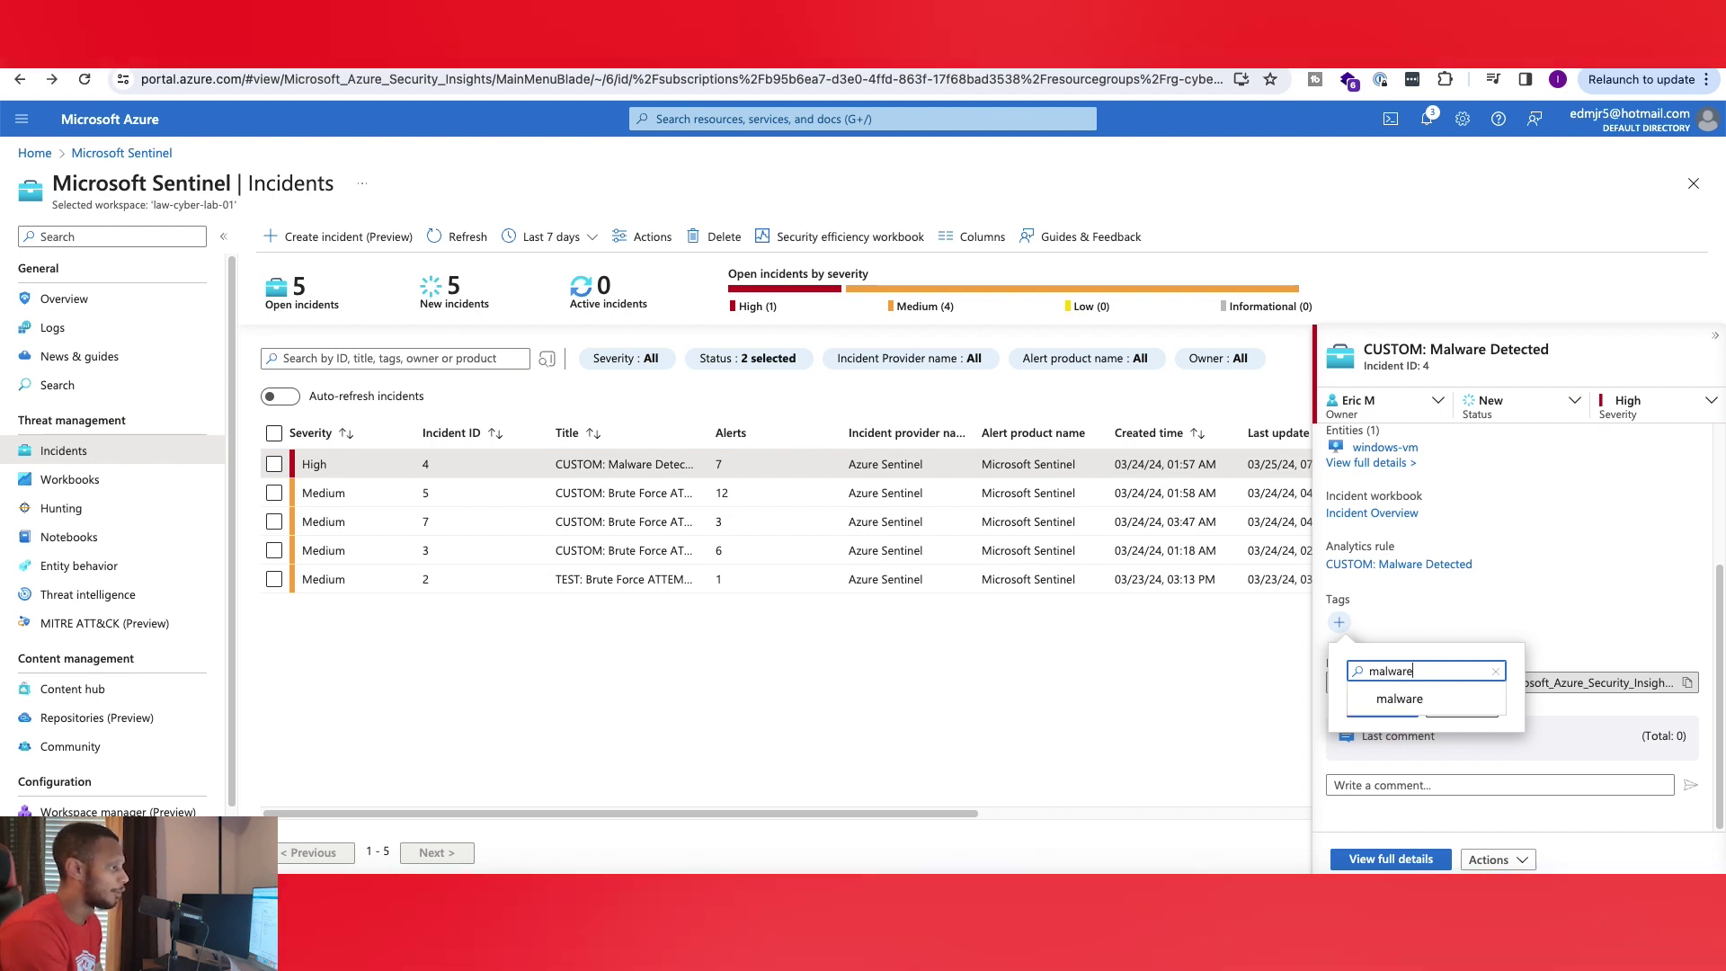
pyautogui.click(1400, 698)
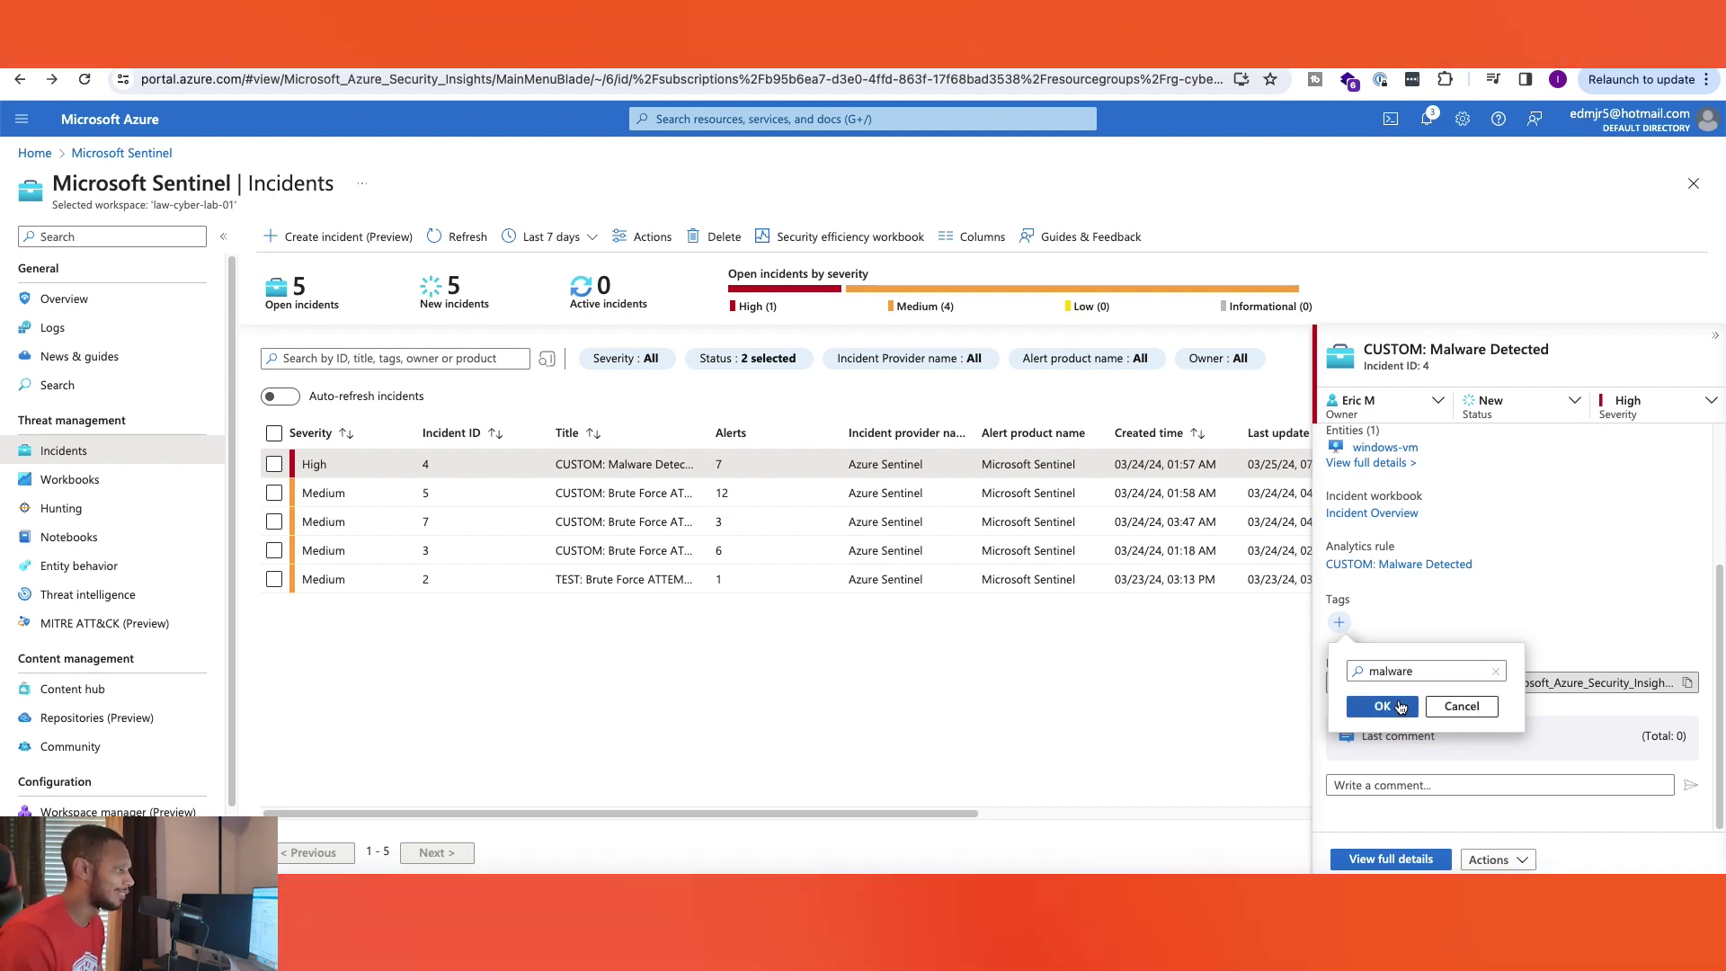
pyautogui.click(1382, 708)
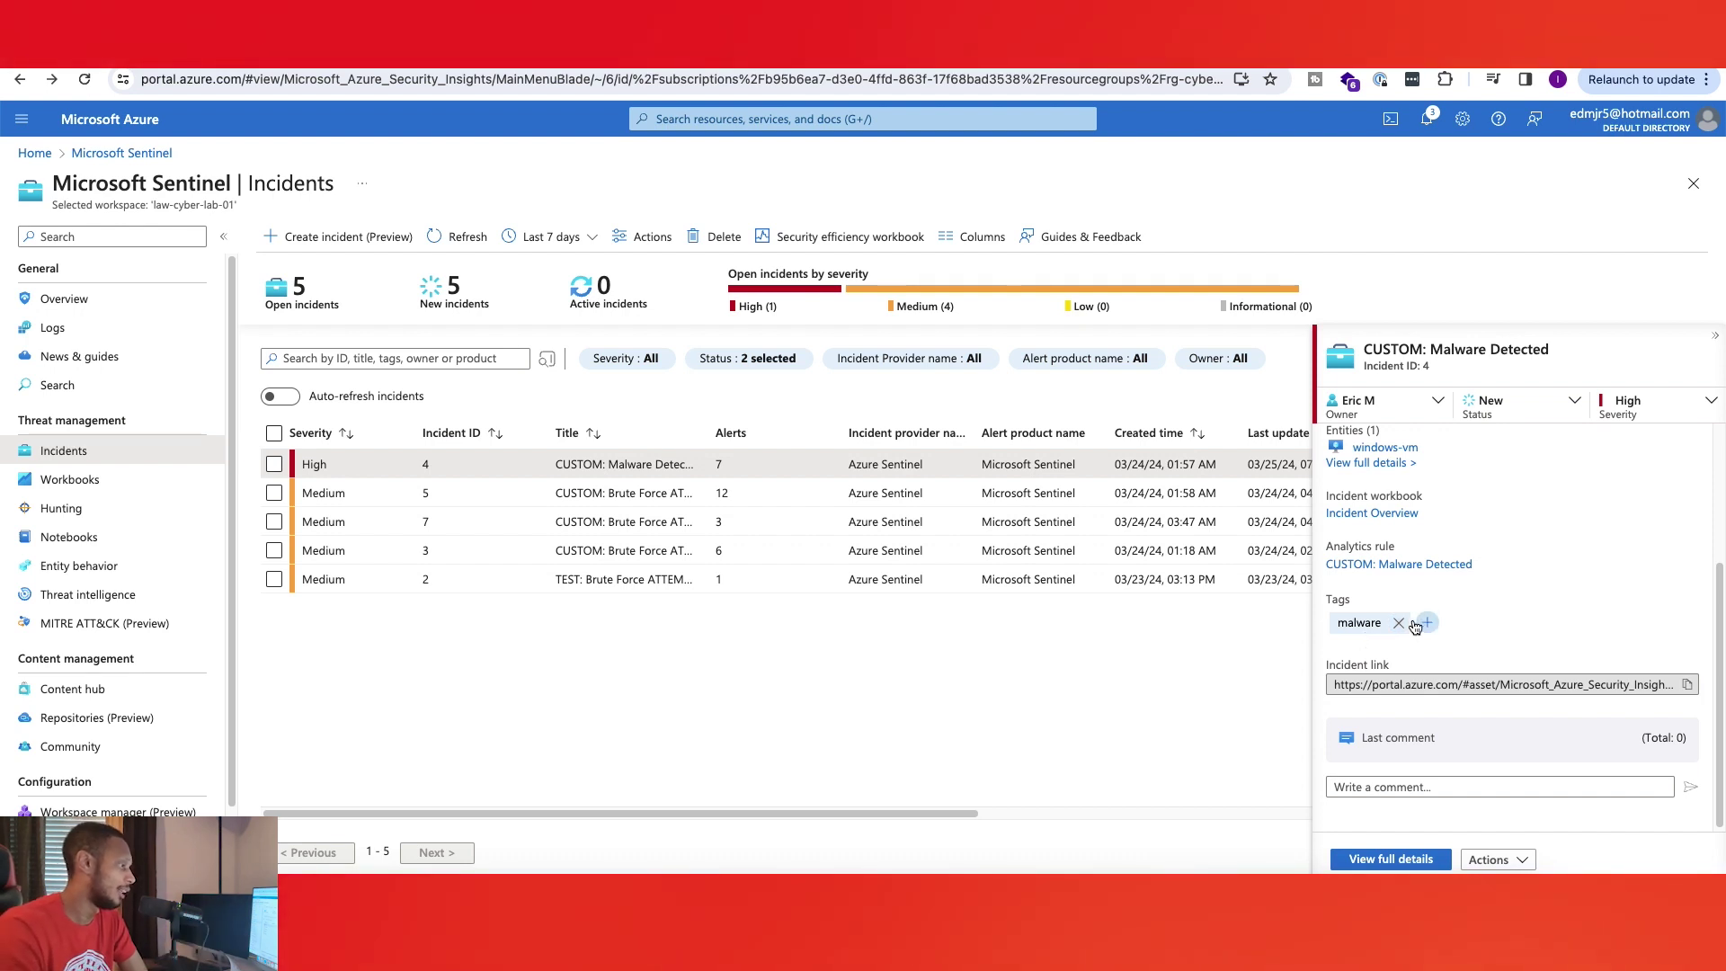
pyautogui.click(1399, 622)
# Post the comment "I created this alert, just testing out some things." on the incident
pyautogui.click(1402, 785)
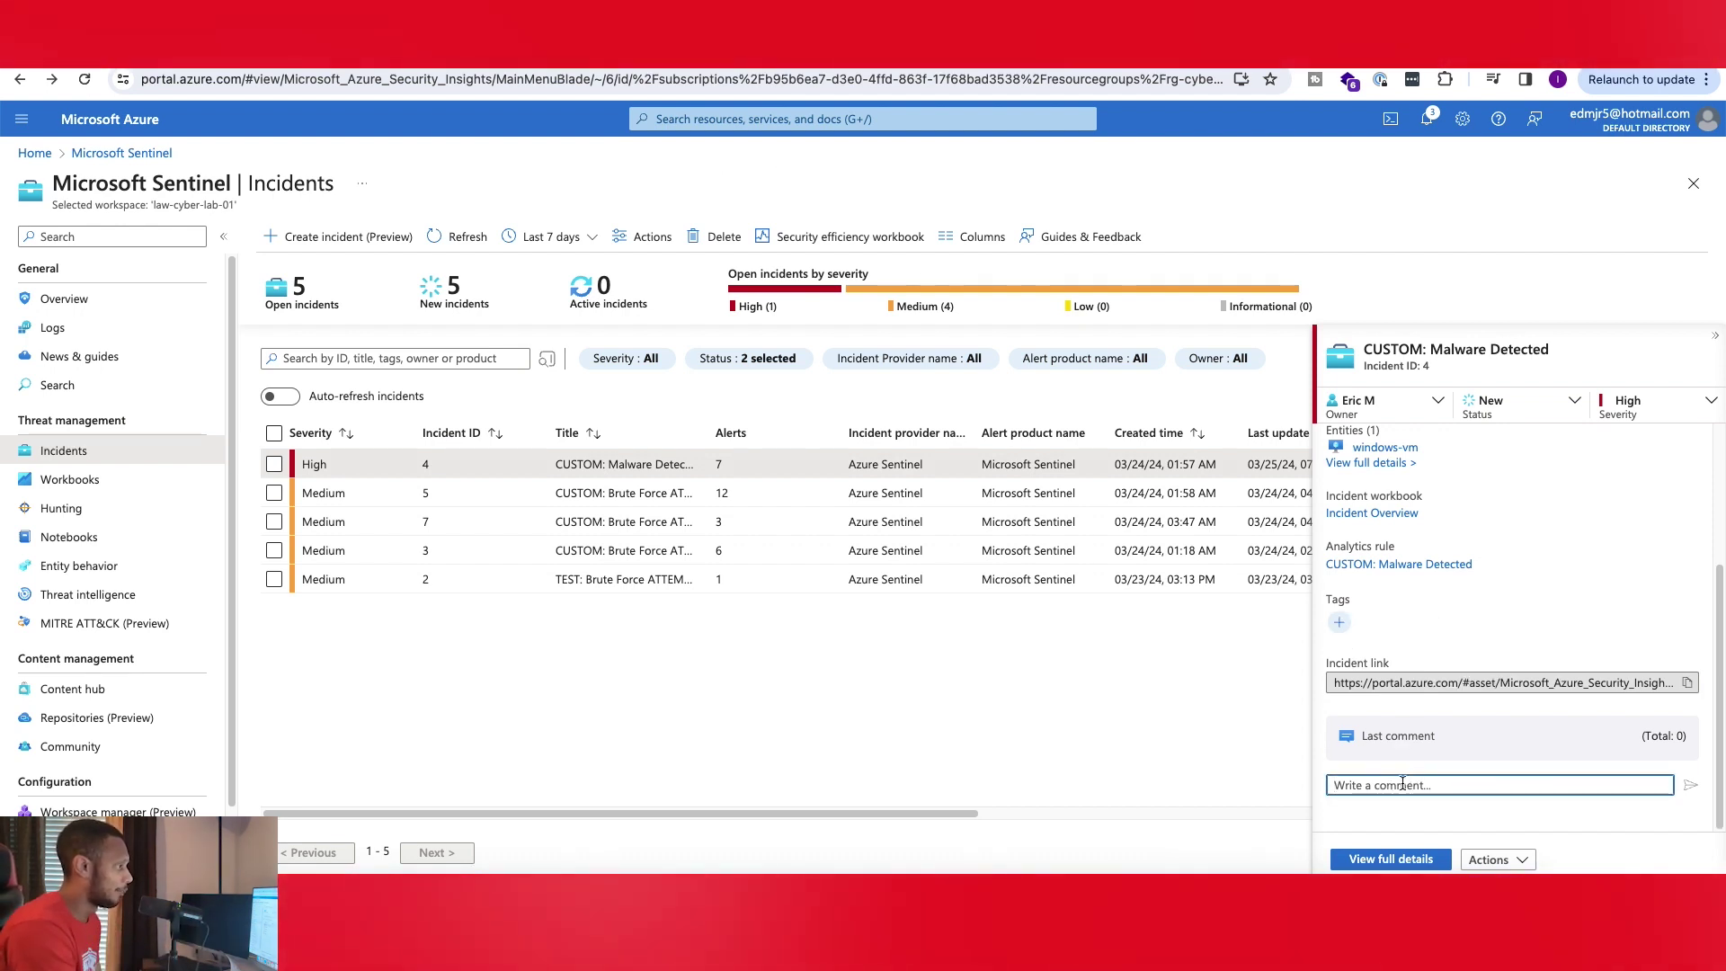
pyautogui.write('I create')
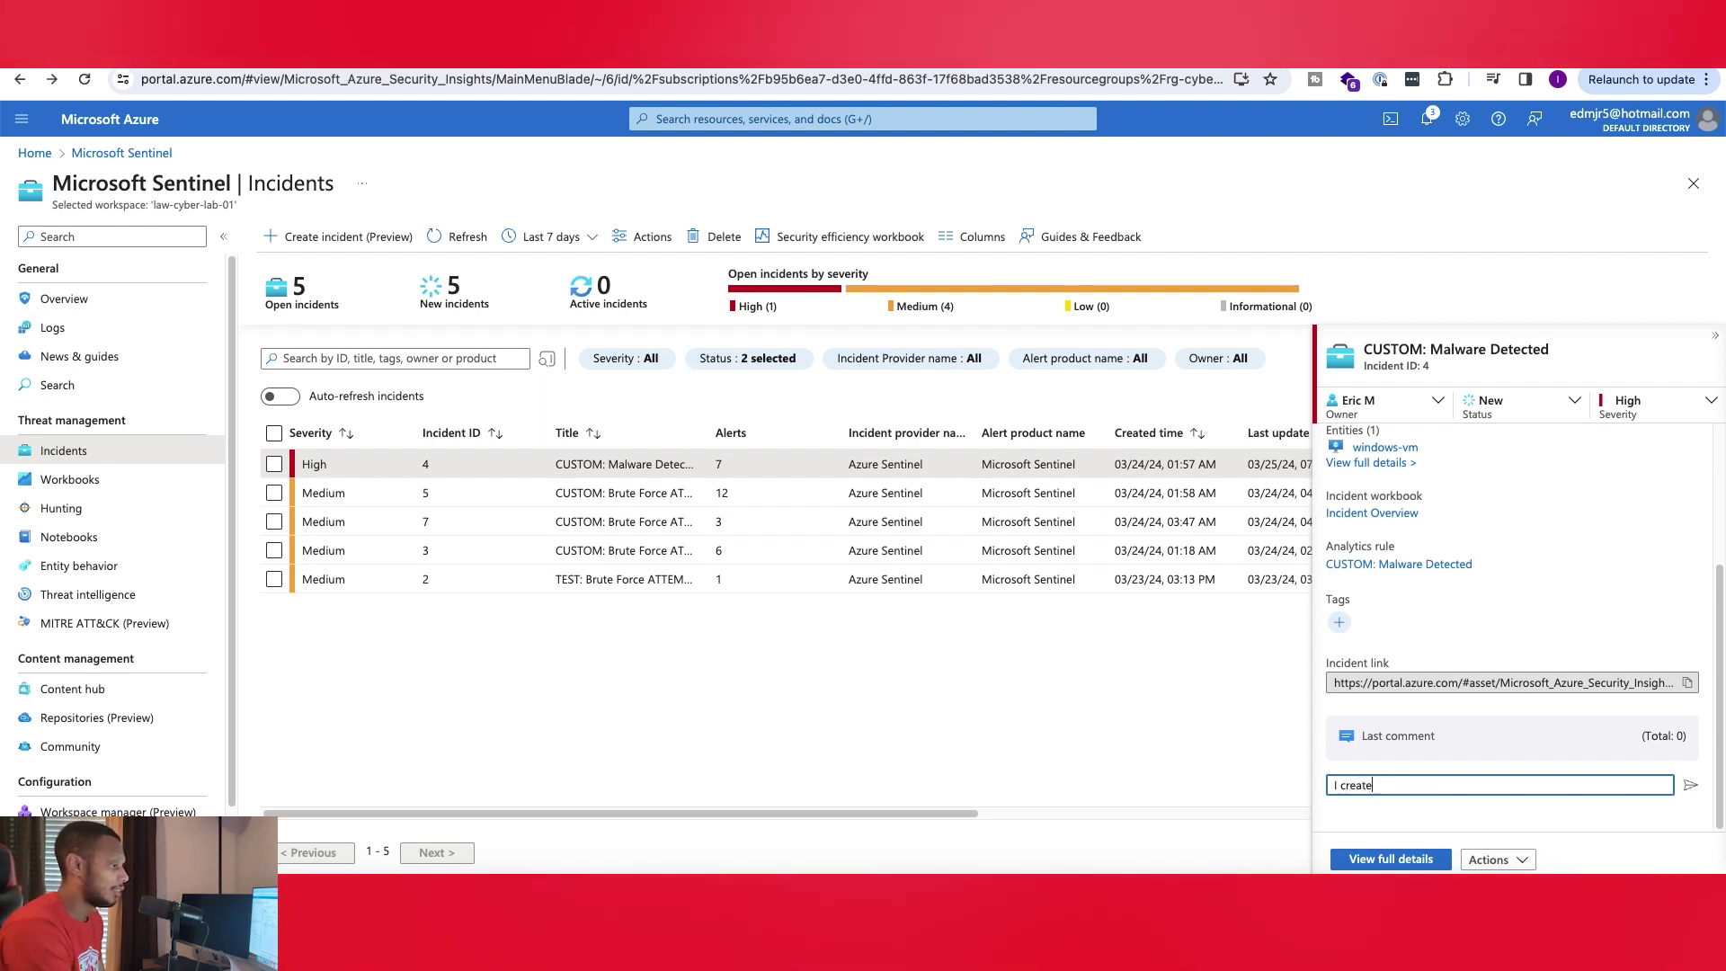
pyautogui.write('d this')
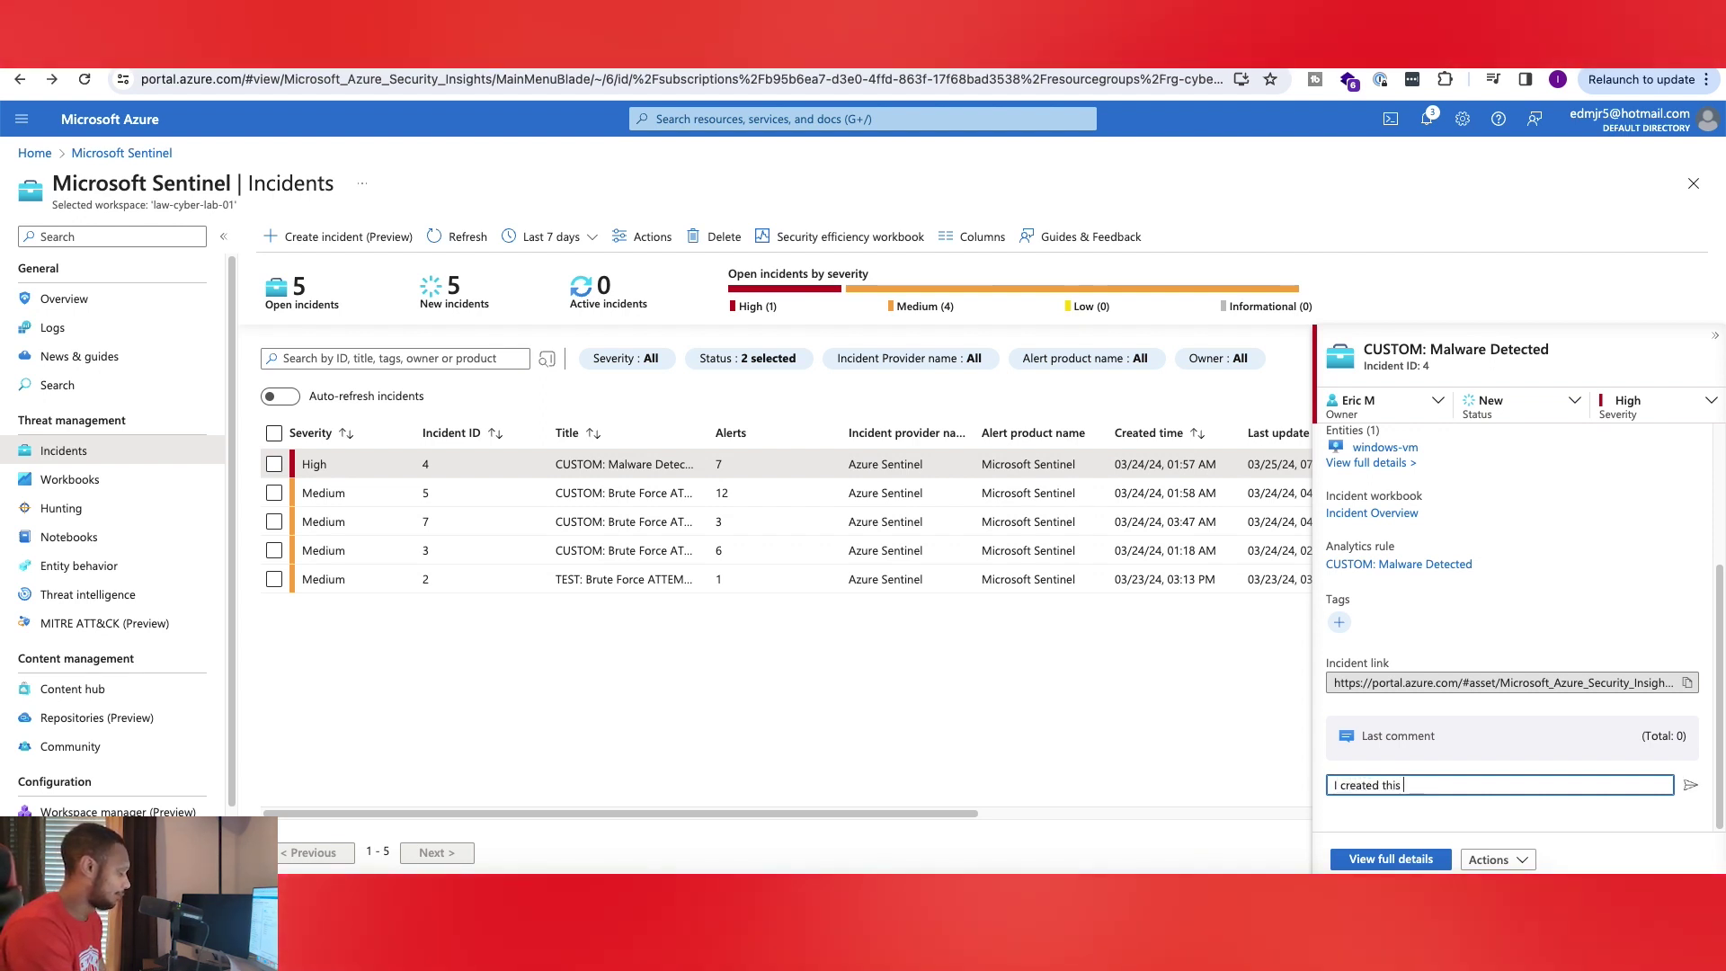
pyautogui.write(' alert')
pyautogui.write(', just test')
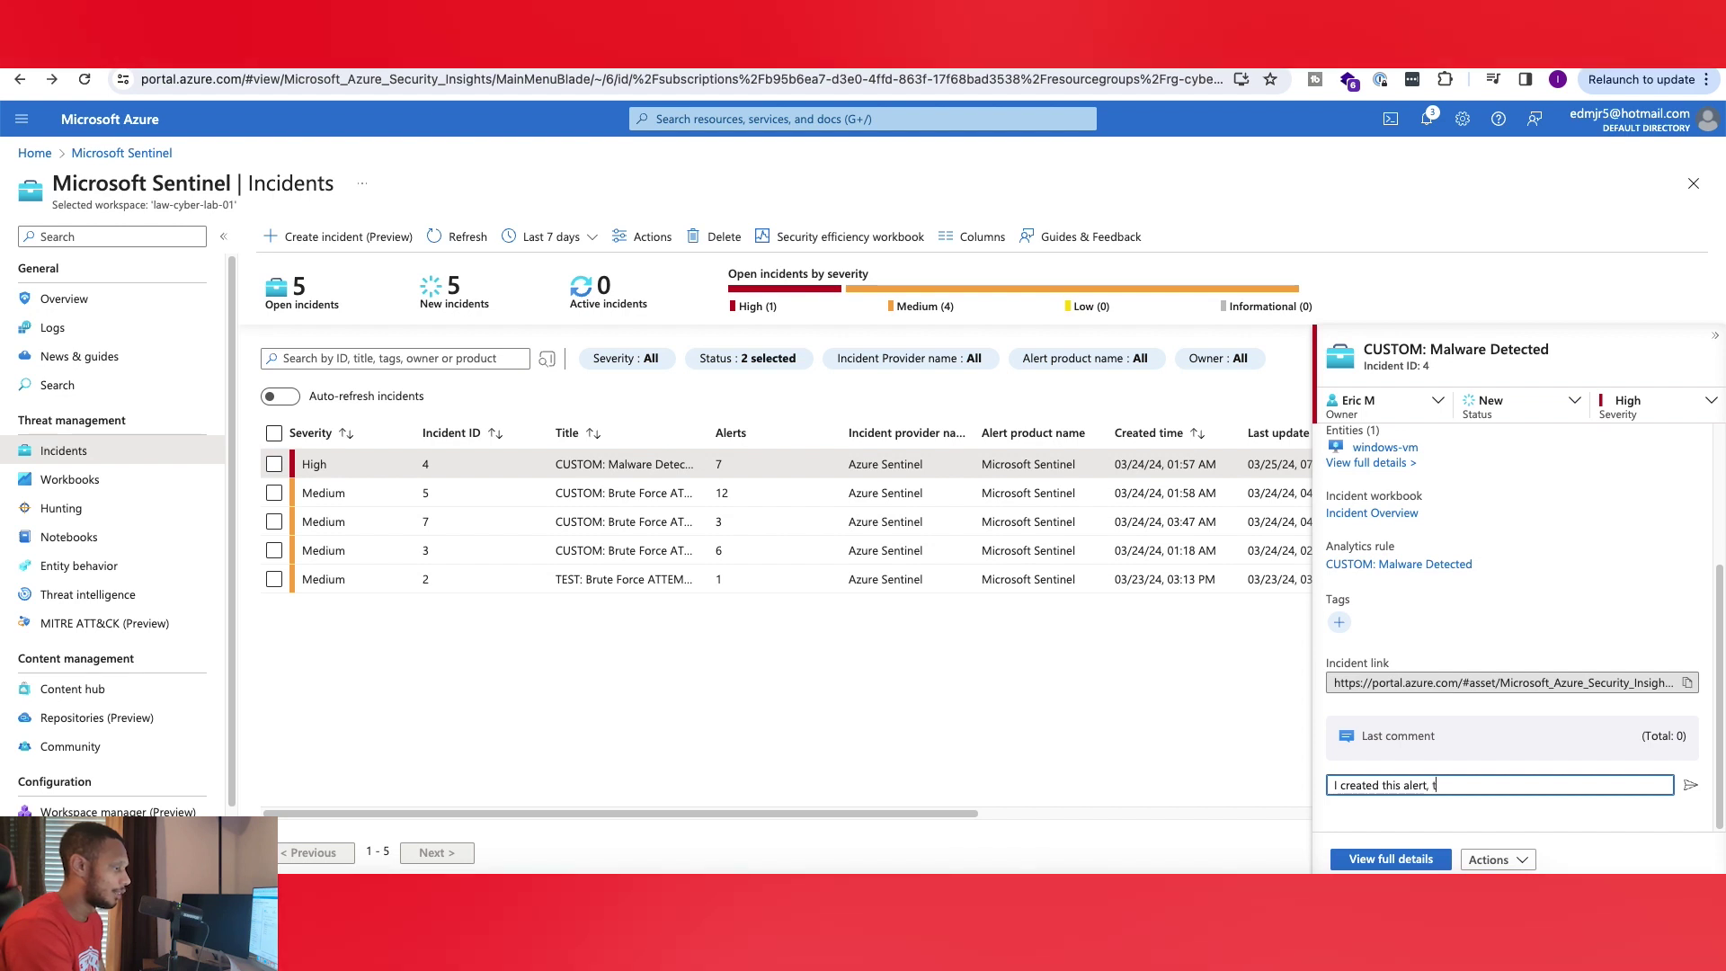
pyautogui.write('ing out someth')
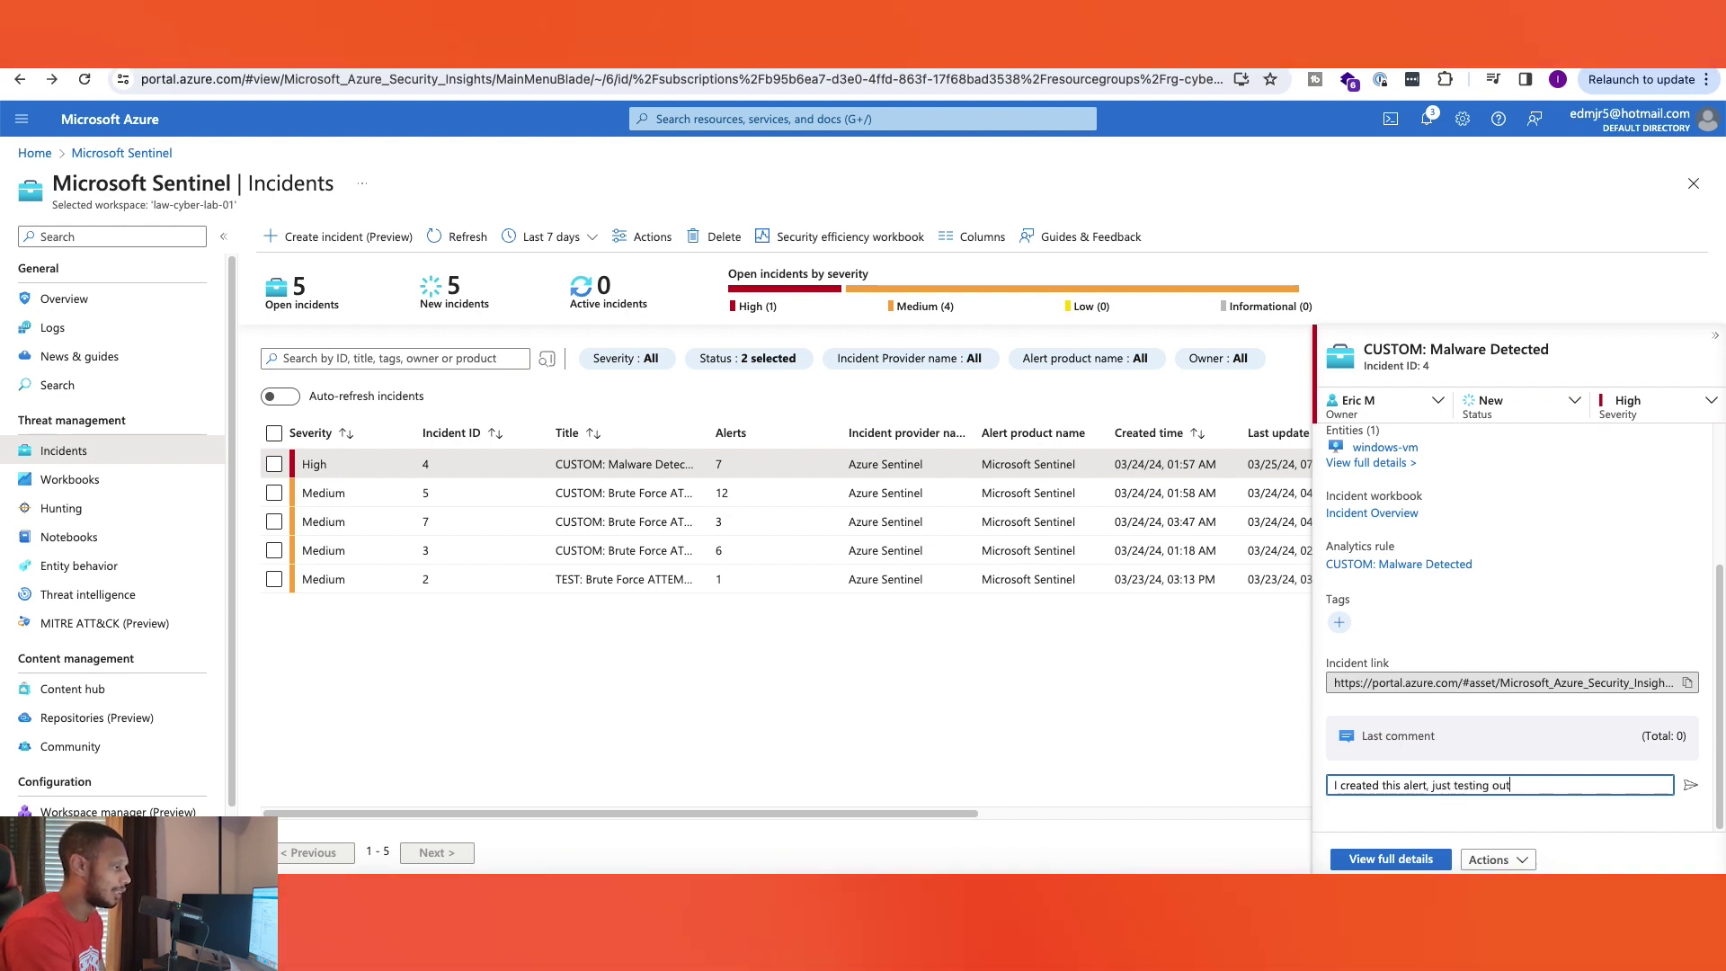
pyautogui.write('ing things.')
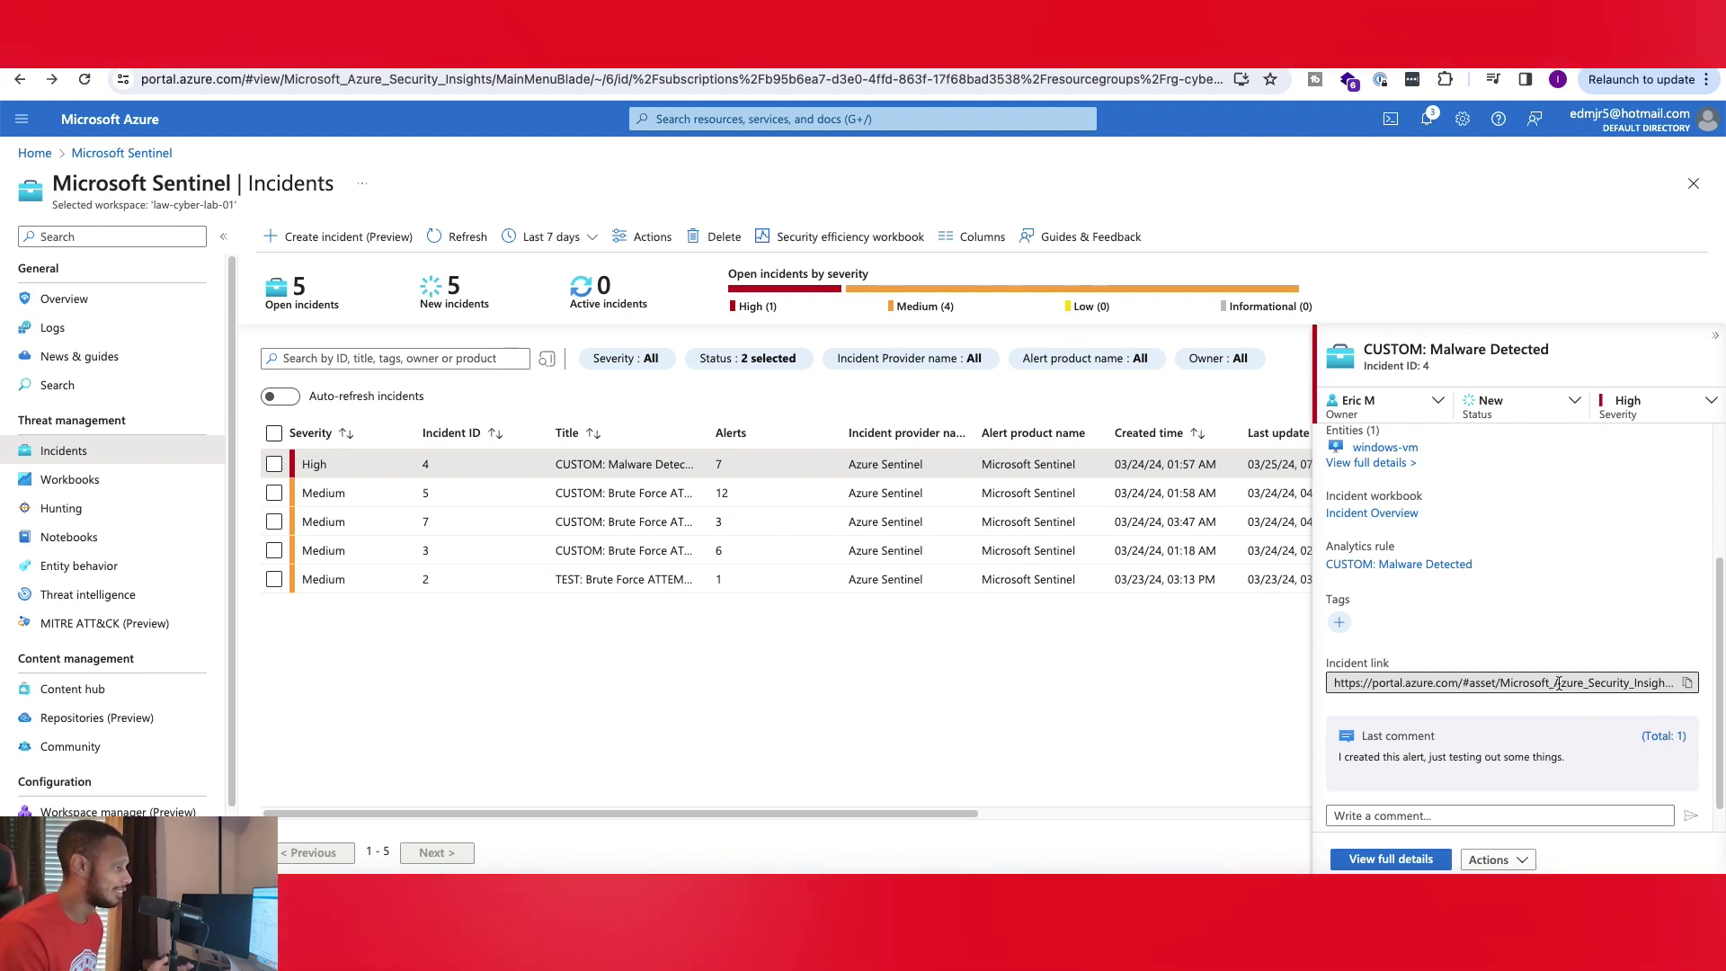
# Open the incident's full page from its comment total and bring up the incident activity log
pyautogui.click(1663, 735)
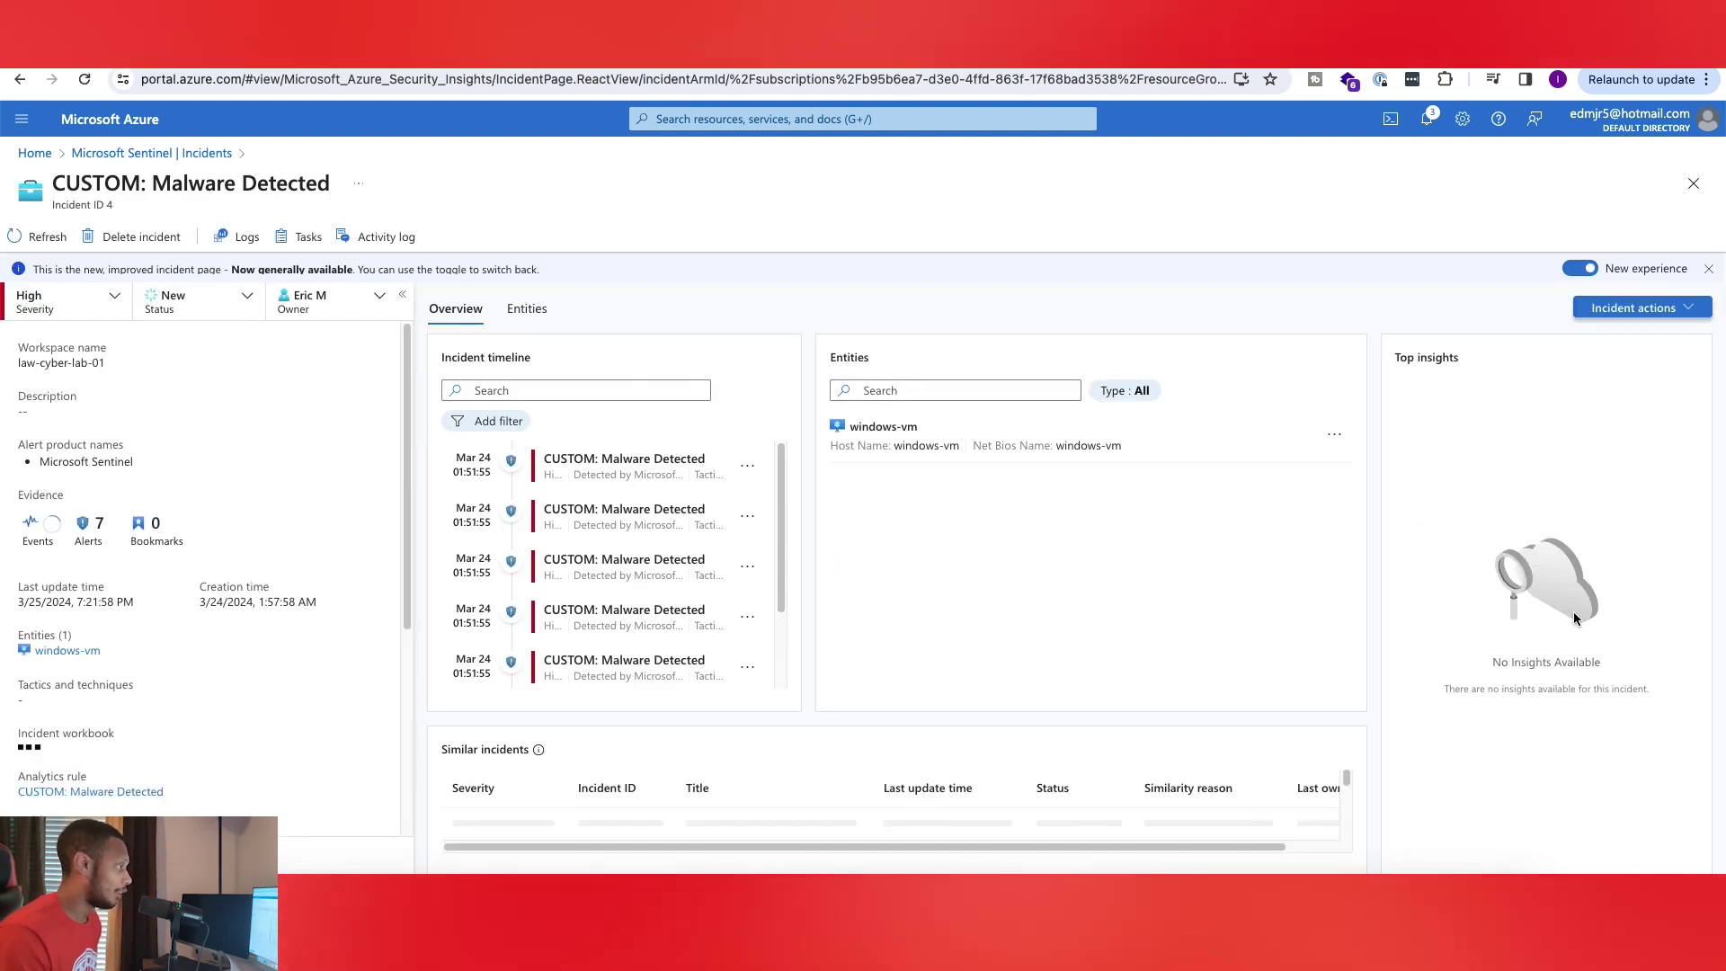
pyautogui.scroll(-4, 215, 551)
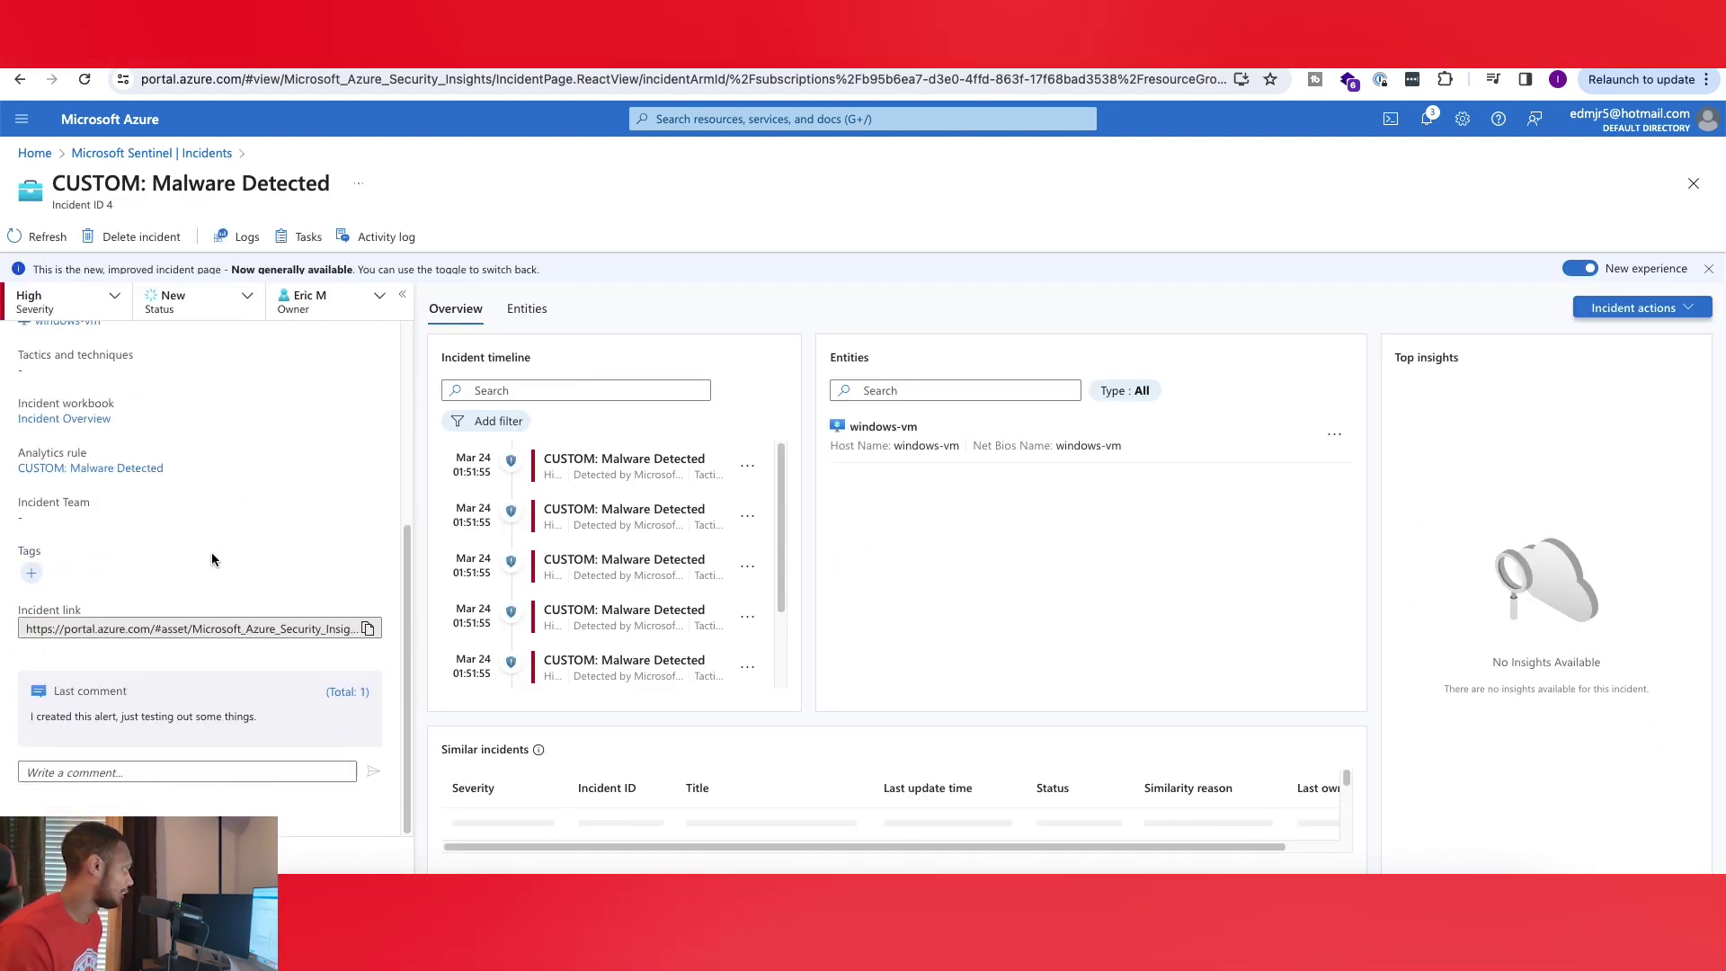
pyautogui.click(371, 691)
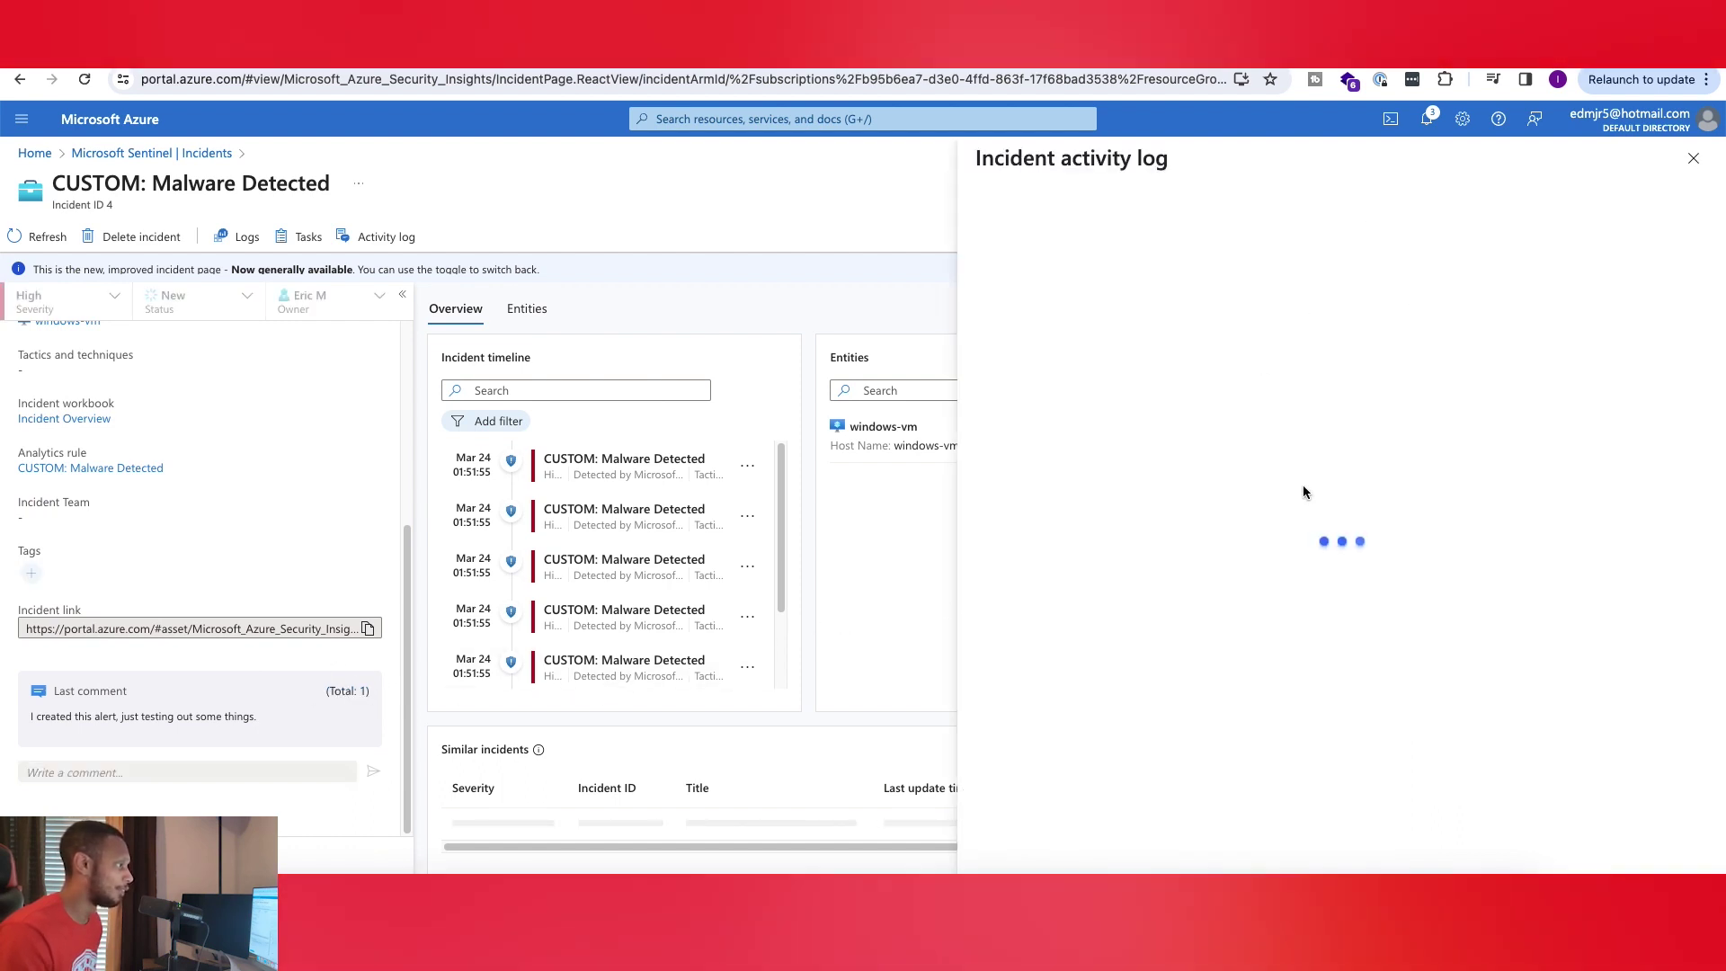
# Examine the incident activity log for its creation, added alerts, and tag, owner and status changes
pyautogui.scroll(-3, 1205, 285)
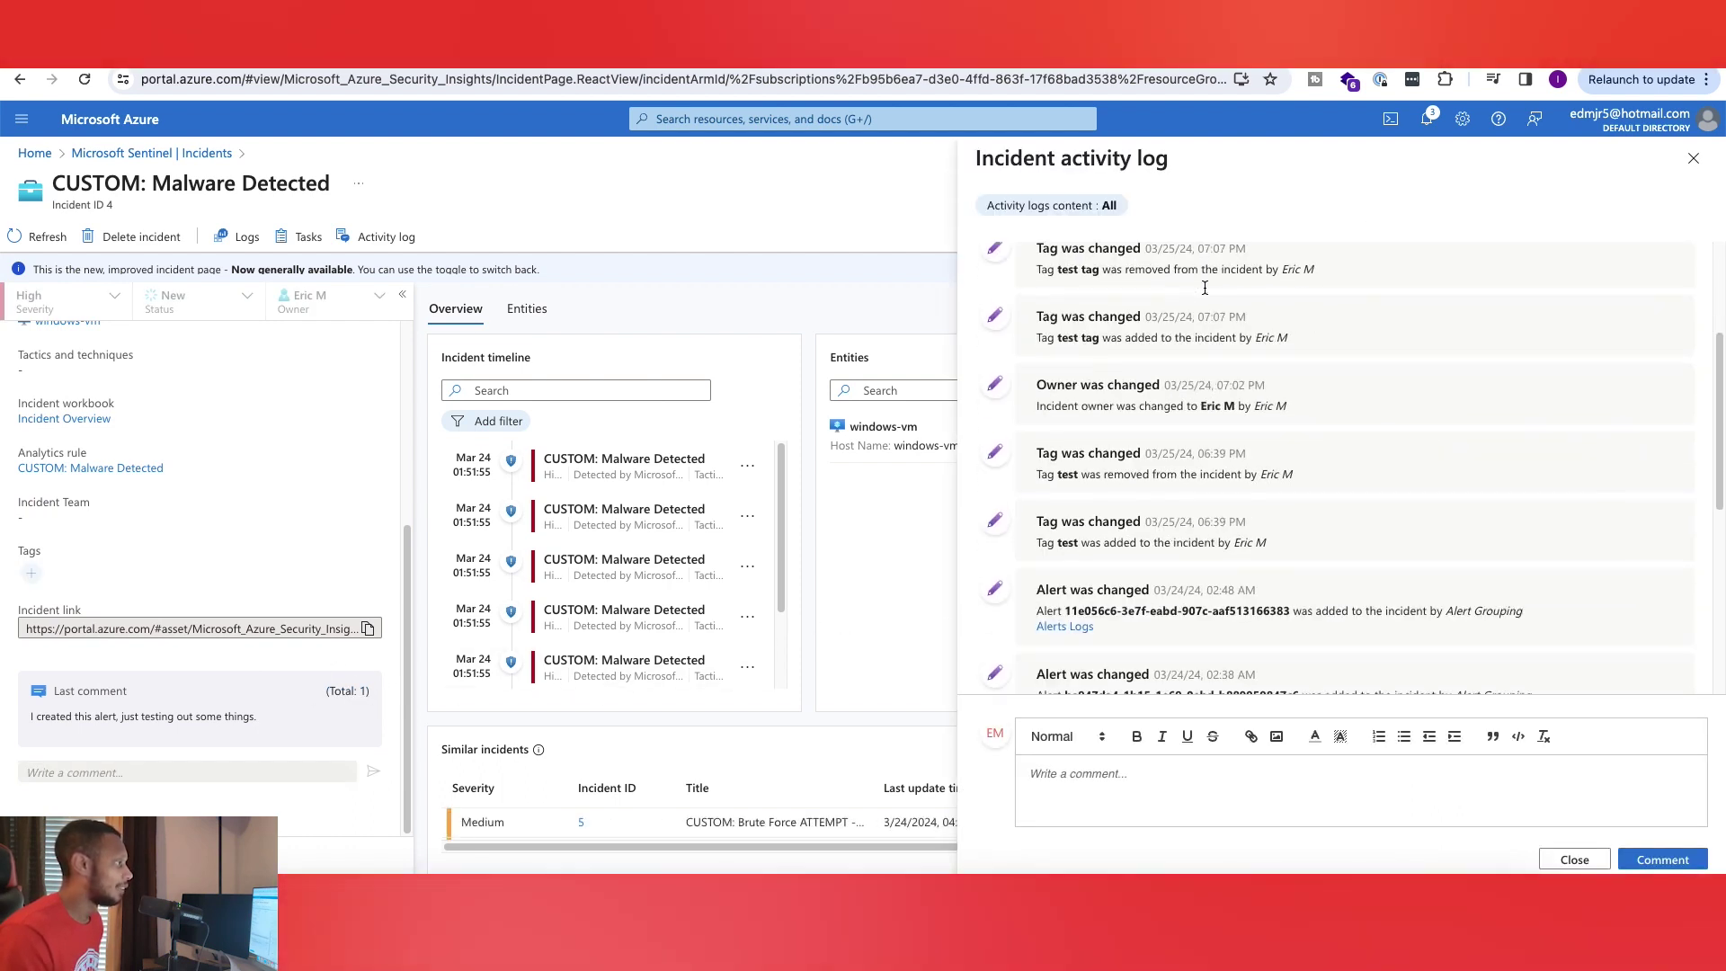
pyautogui.scroll(-5, 1205, 288)
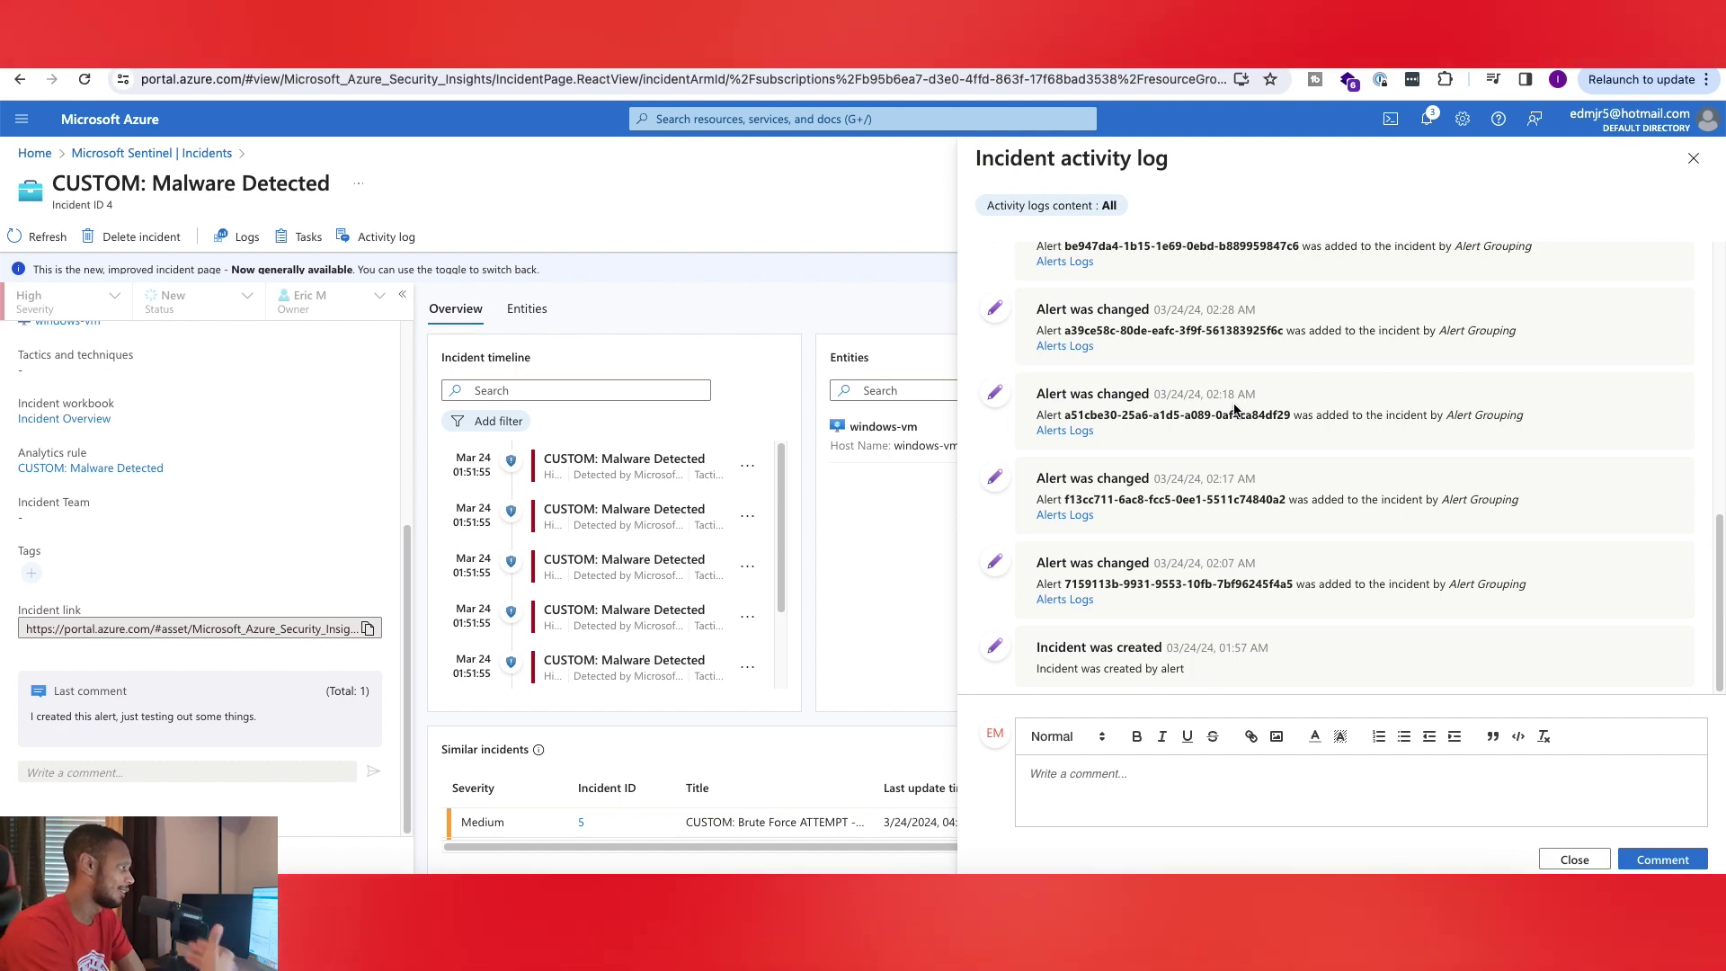
pyautogui.scroll(15, 1265, 459)
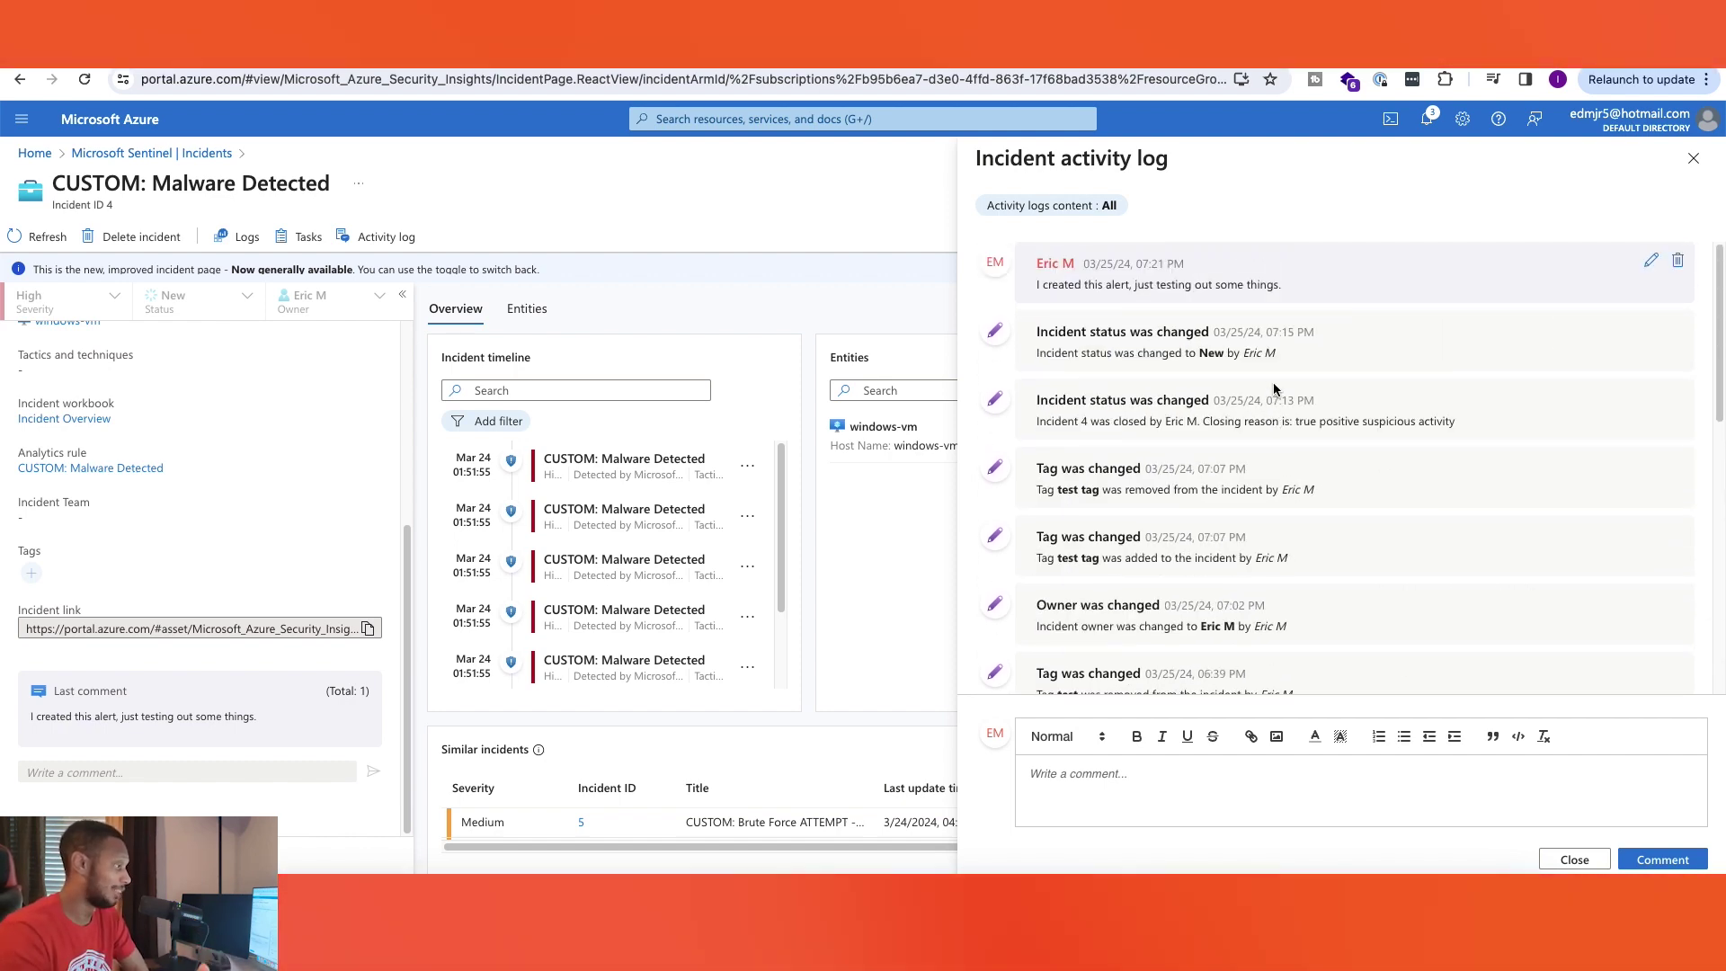
pyautogui.scroll(-15, 1276, 409)
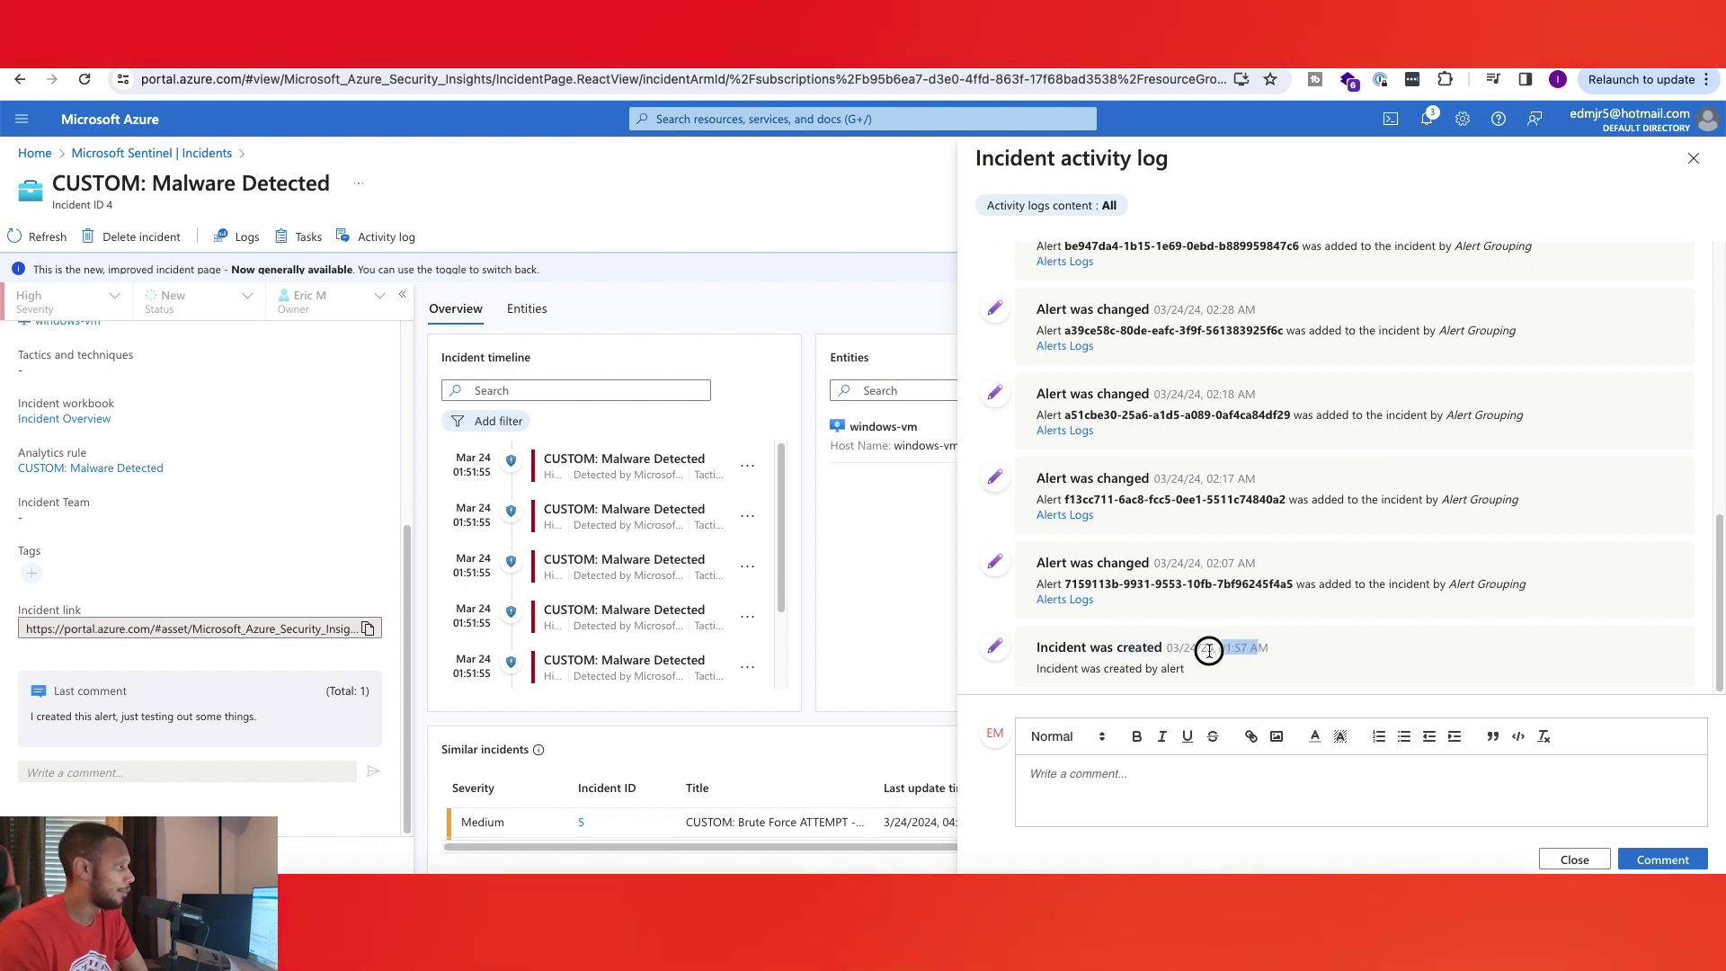
pyautogui.scroll(2, 1375, 584)
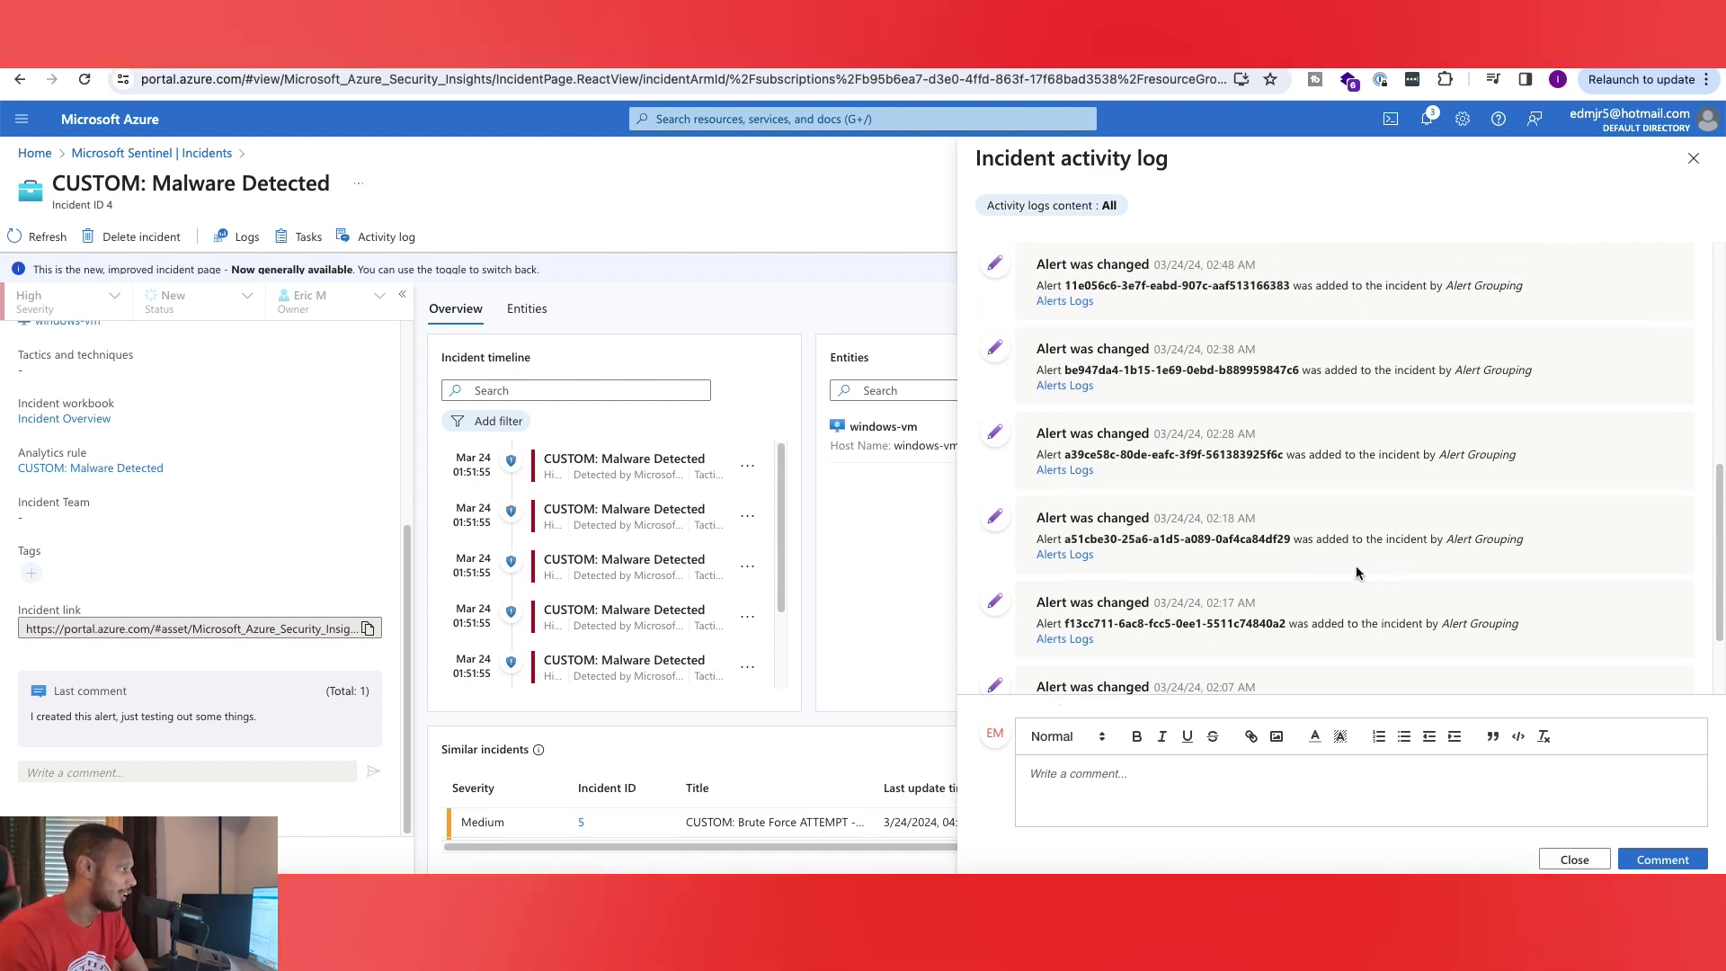
pyautogui.scroll(5, 1357, 573)
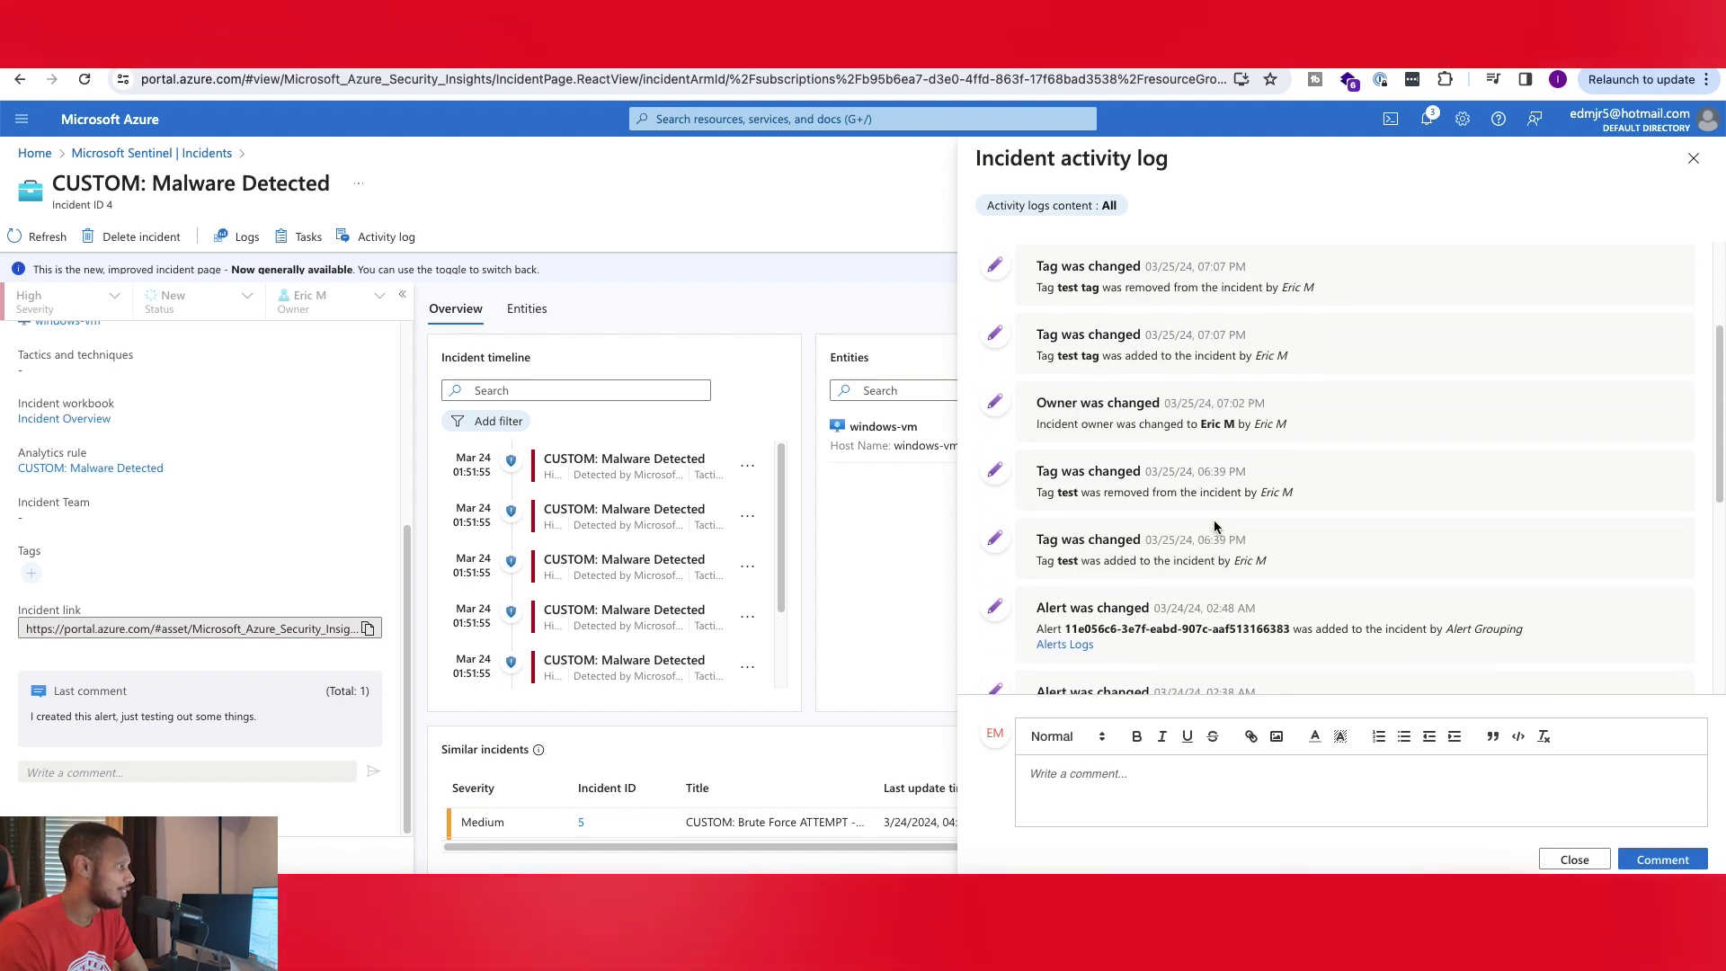
pyautogui.scroll(1, 1213, 526)
pyautogui.moveTo(1179, 582); pyautogui.dragTo(1087, 578)
pyautogui.moveTo(1145, 513); pyautogui.dragTo(1265, 475)
pyautogui.scroll(1, 1138, 475)
pyautogui.scroll(1, 1283, 425)
pyautogui.scroll(2, 1245, 312)
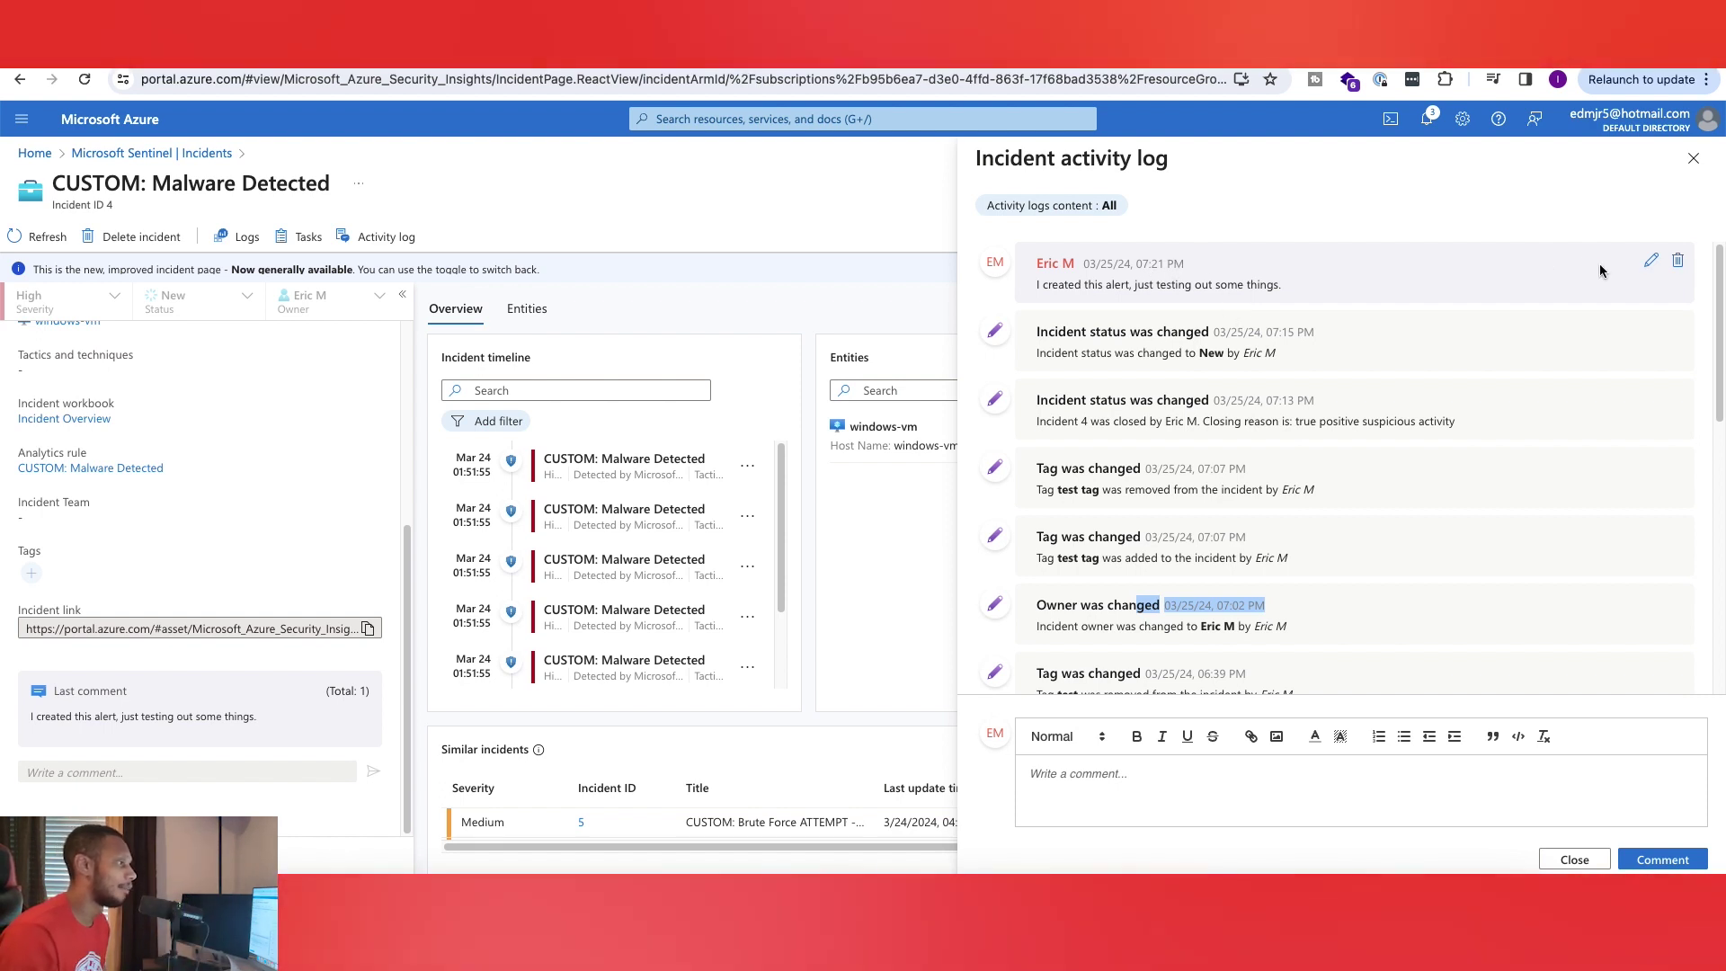
# Delete the posted test comment from the activity log and return to the incidents list
pyautogui.click(1677, 261)
pyautogui.click(1584, 304)
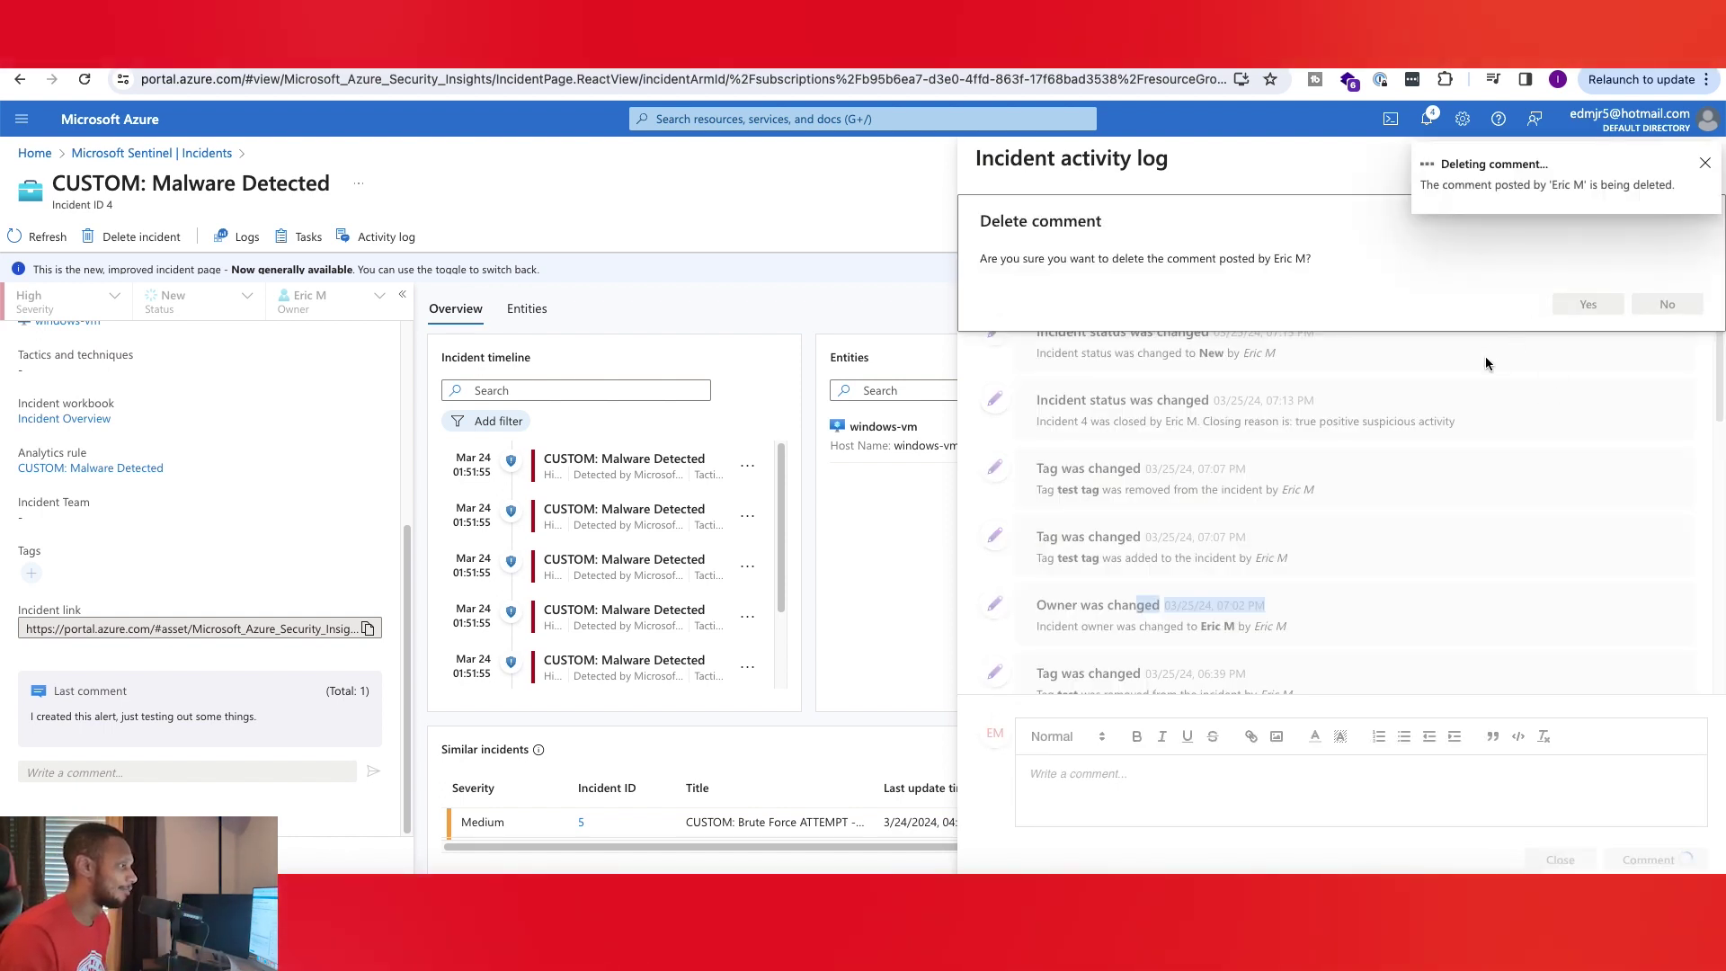
pyautogui.click(17, 79)
# Open the full details of the CUSTOM: Malware Detected incident and look over its evidence and summary information
pyautogui.scroll(-5, 1440, 622)
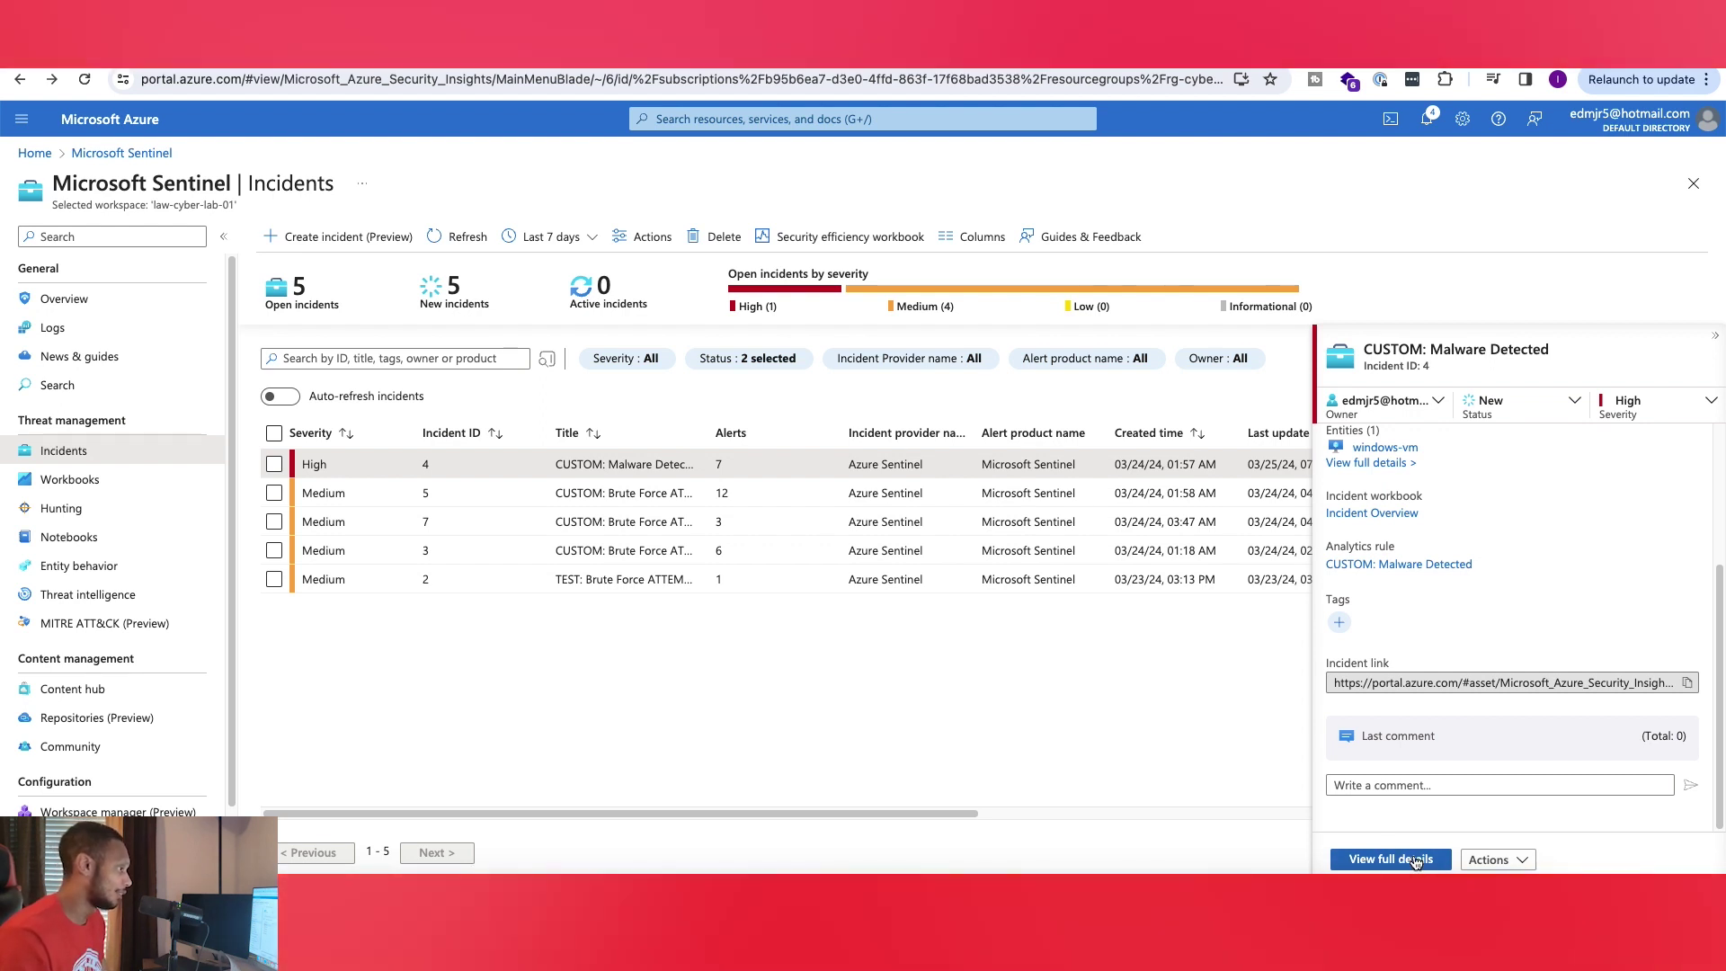
pyautogui.click(1415, 860)
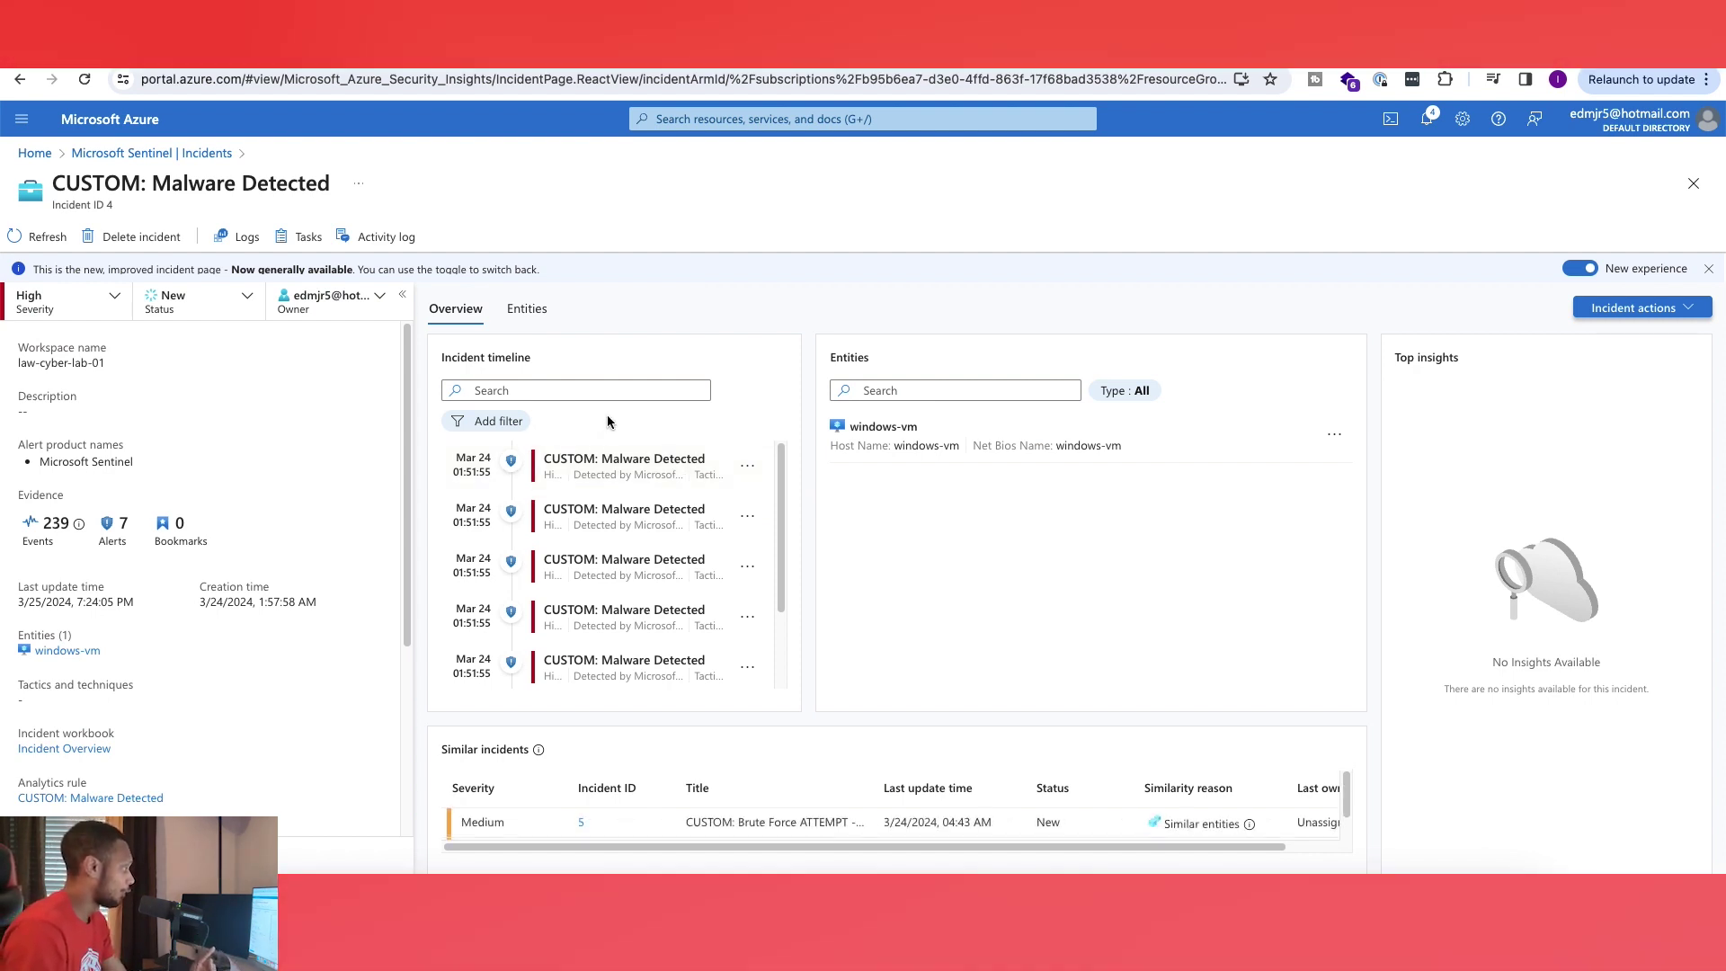
pyautogui.scroll(-1, 243, 484)
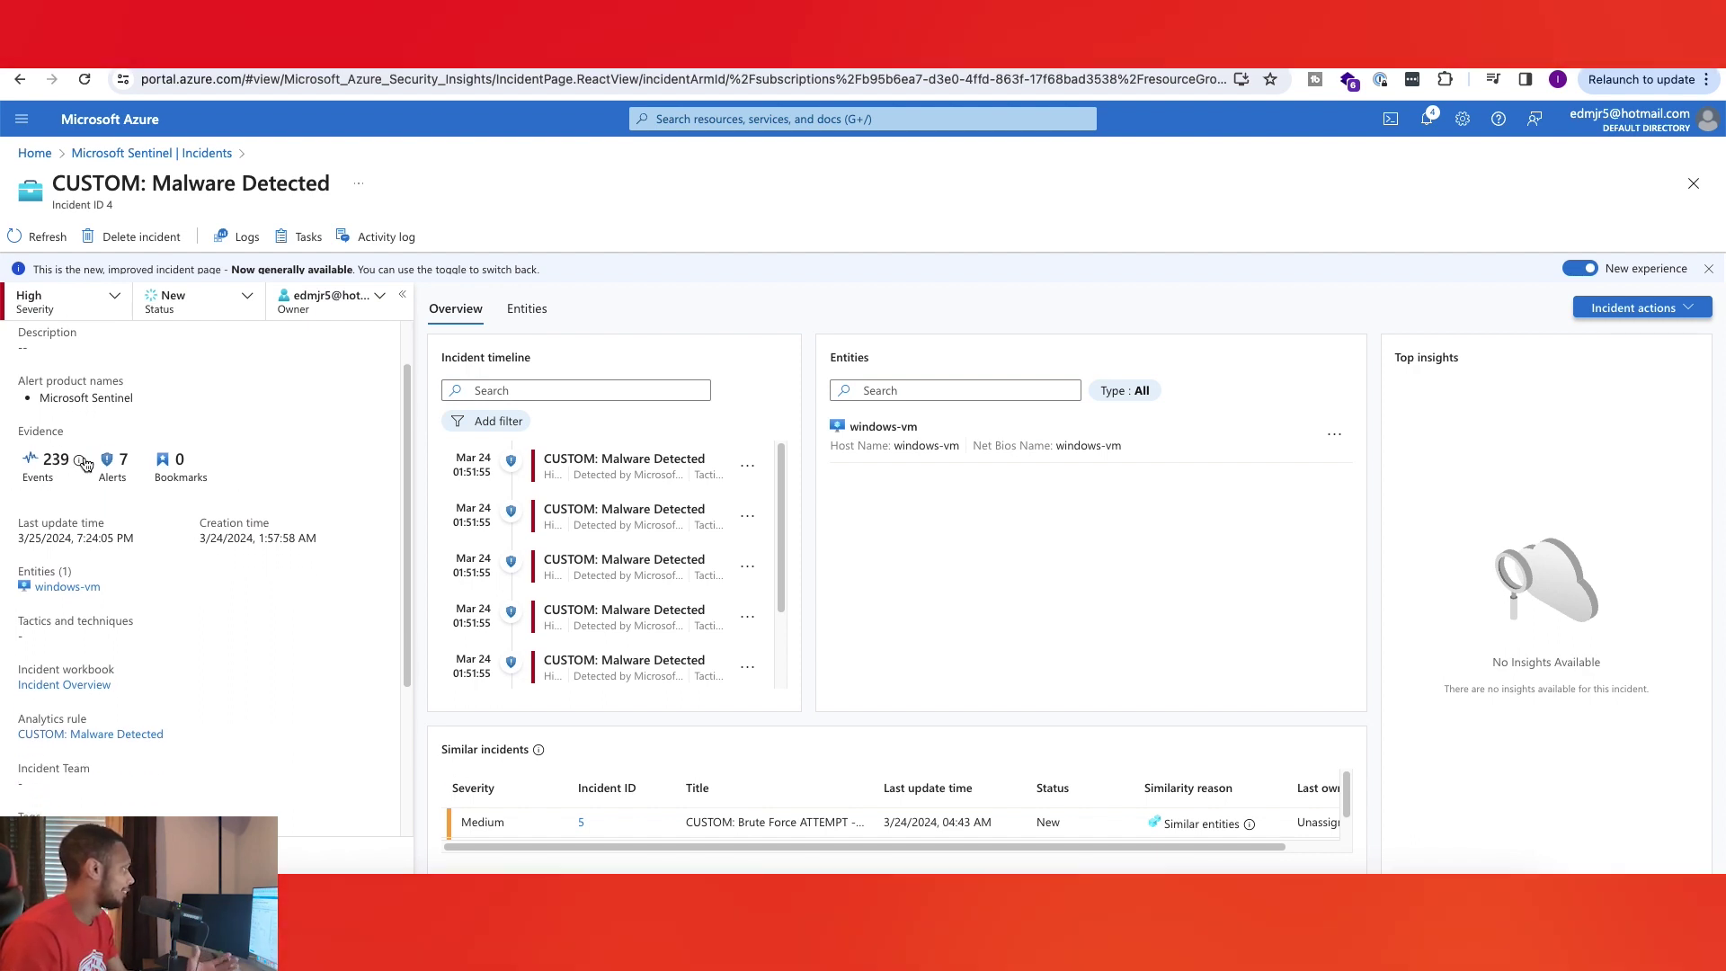
# Open the analytics rule behind the incident, look at its rule logic, and return to the incident page
pyautogui.scroll(-3, 146, 551)
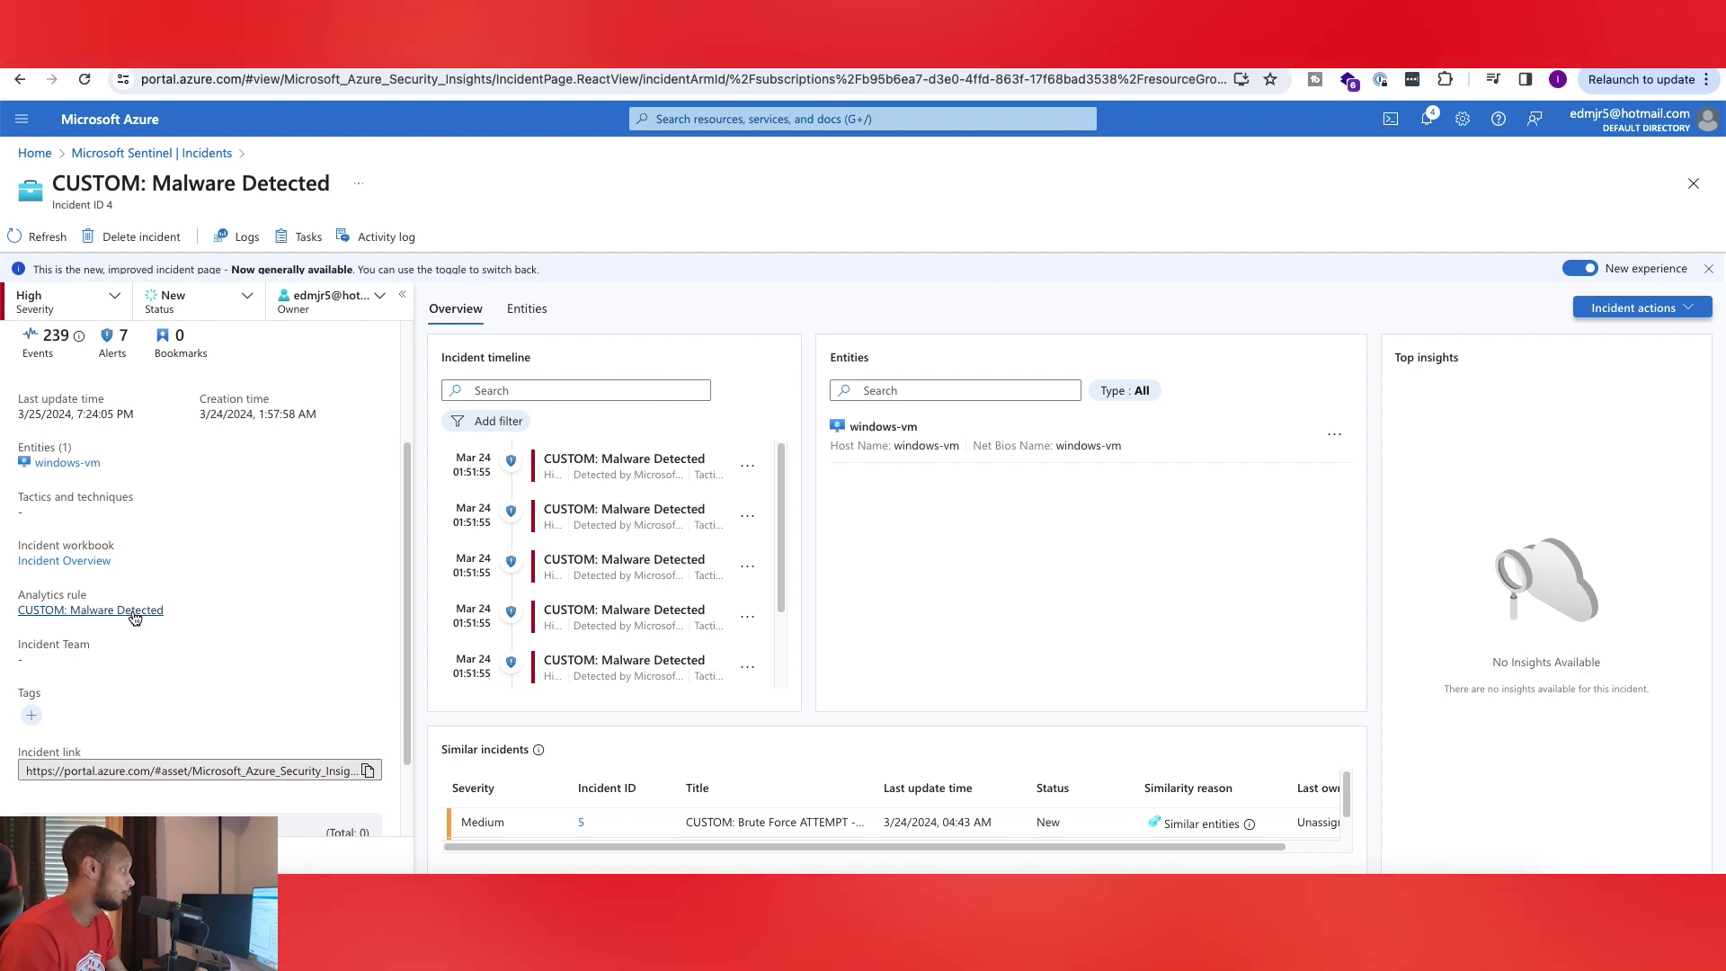
pyautogui.click(135, 612)
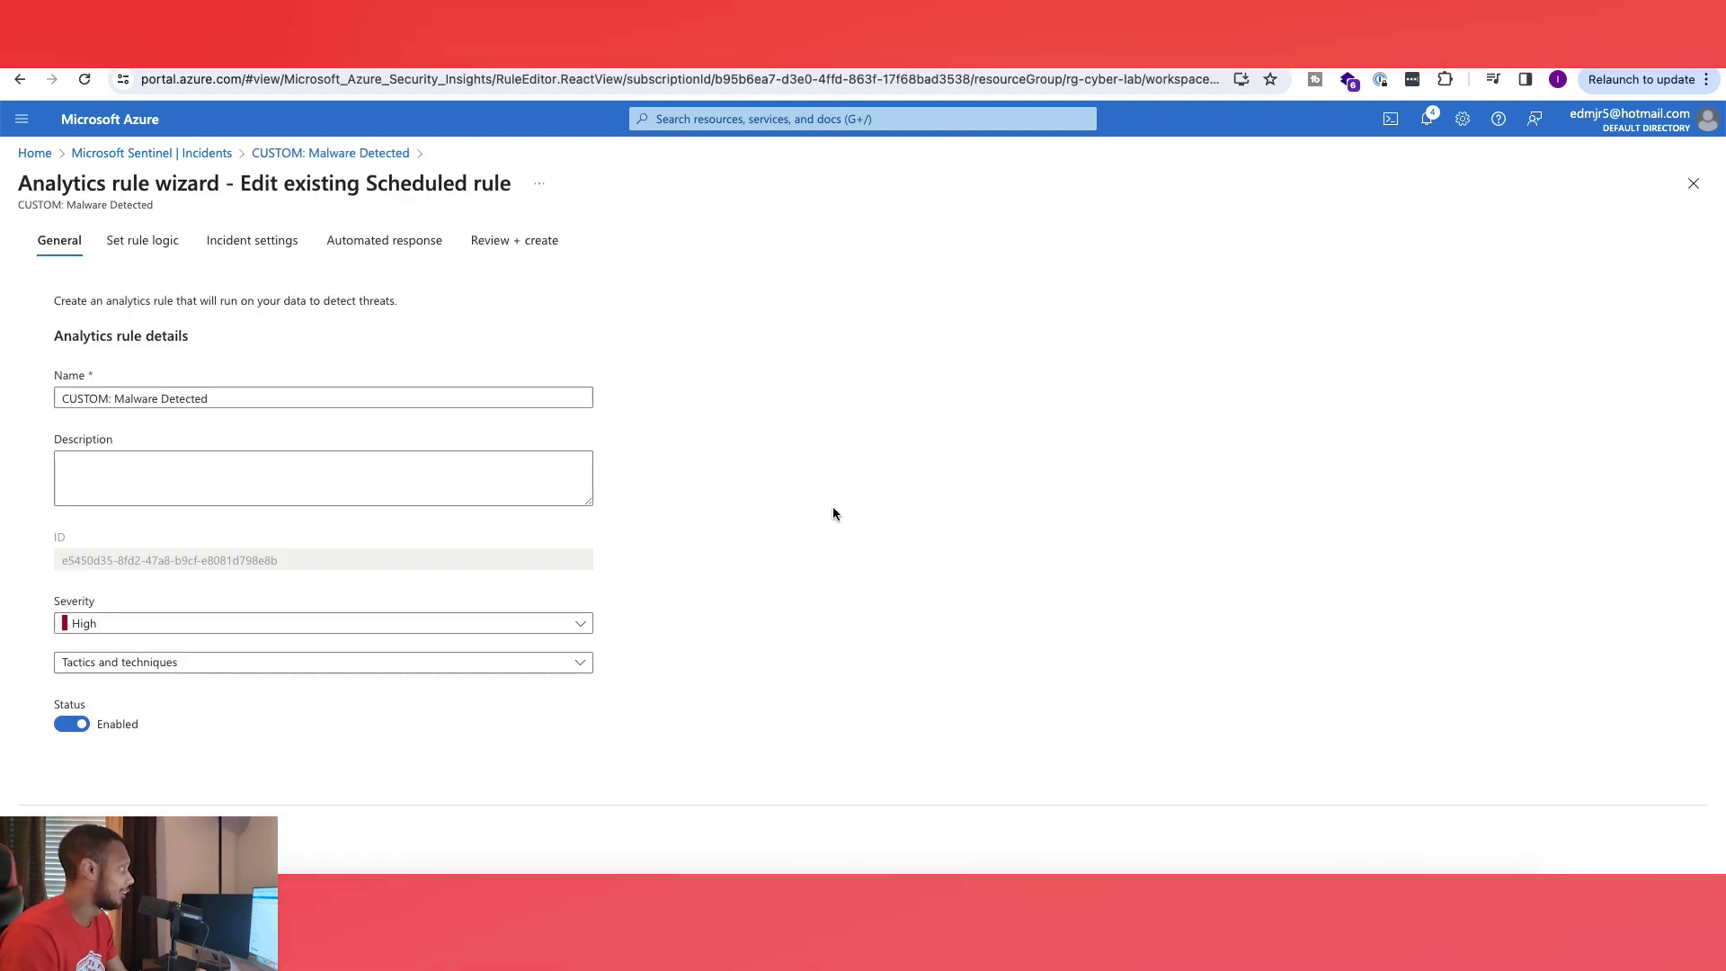
pyautogui.click(165, 257)
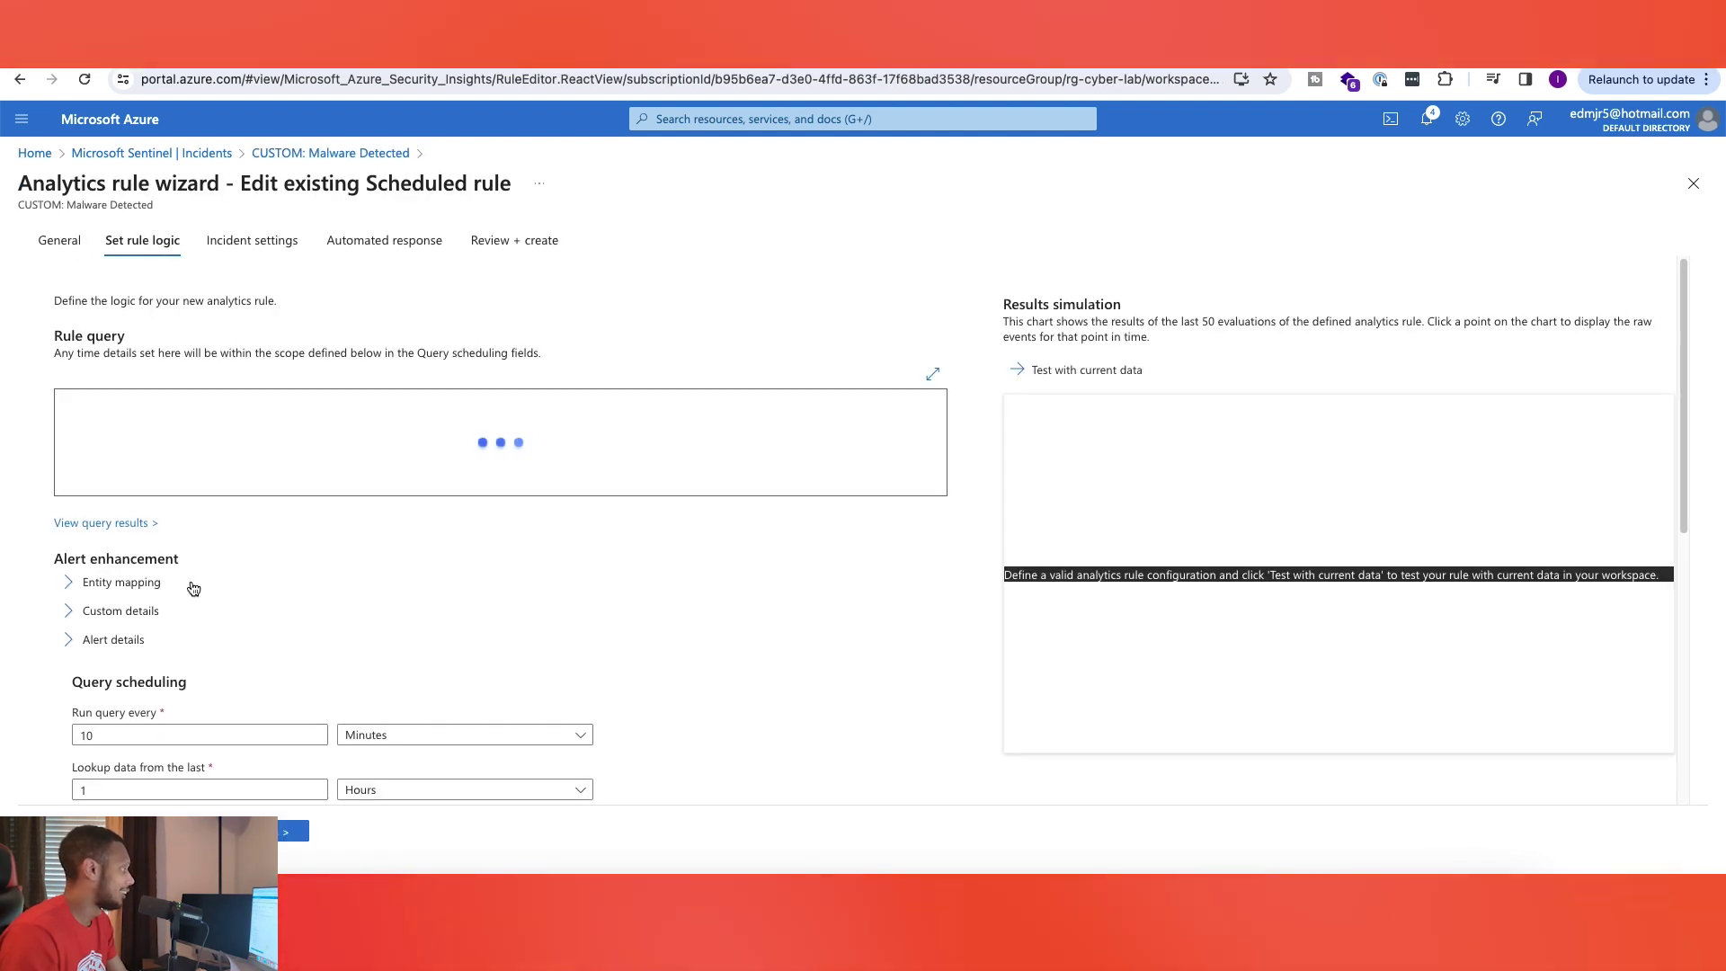
pyautogui.click(16, 80)
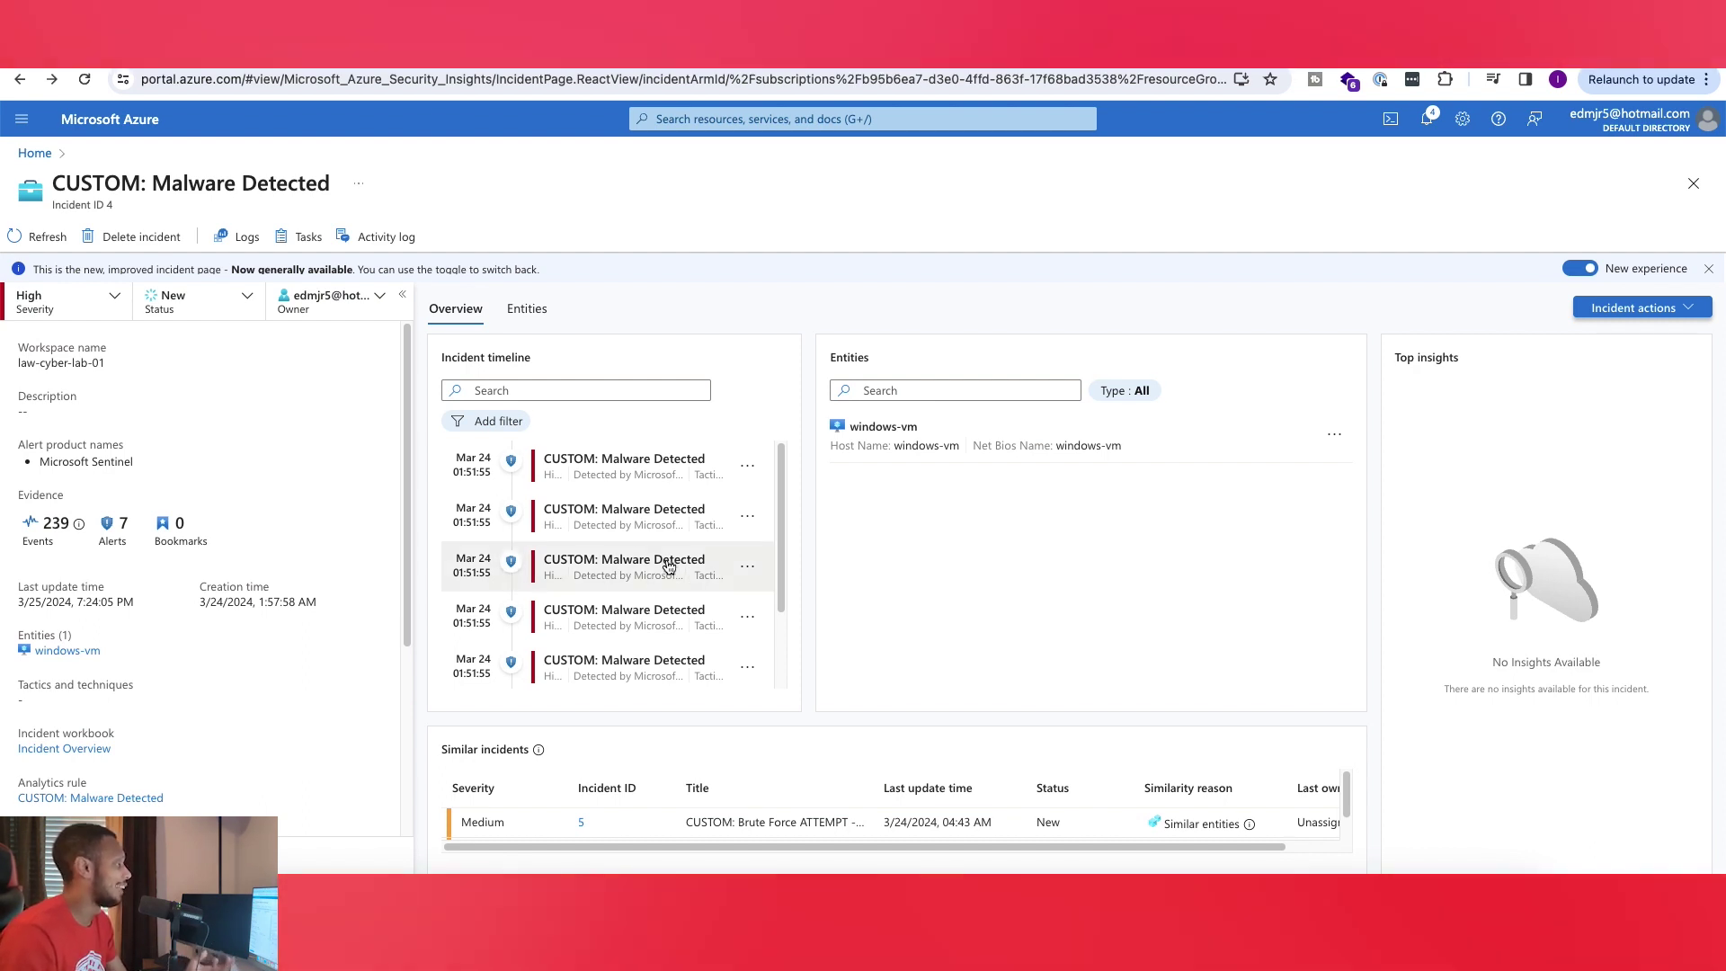
# Look through the CUSTOM: Malware Detected alerts in the incident timeline, opening the details of several of them
pyautogui.scroll(-2, 286, 558)
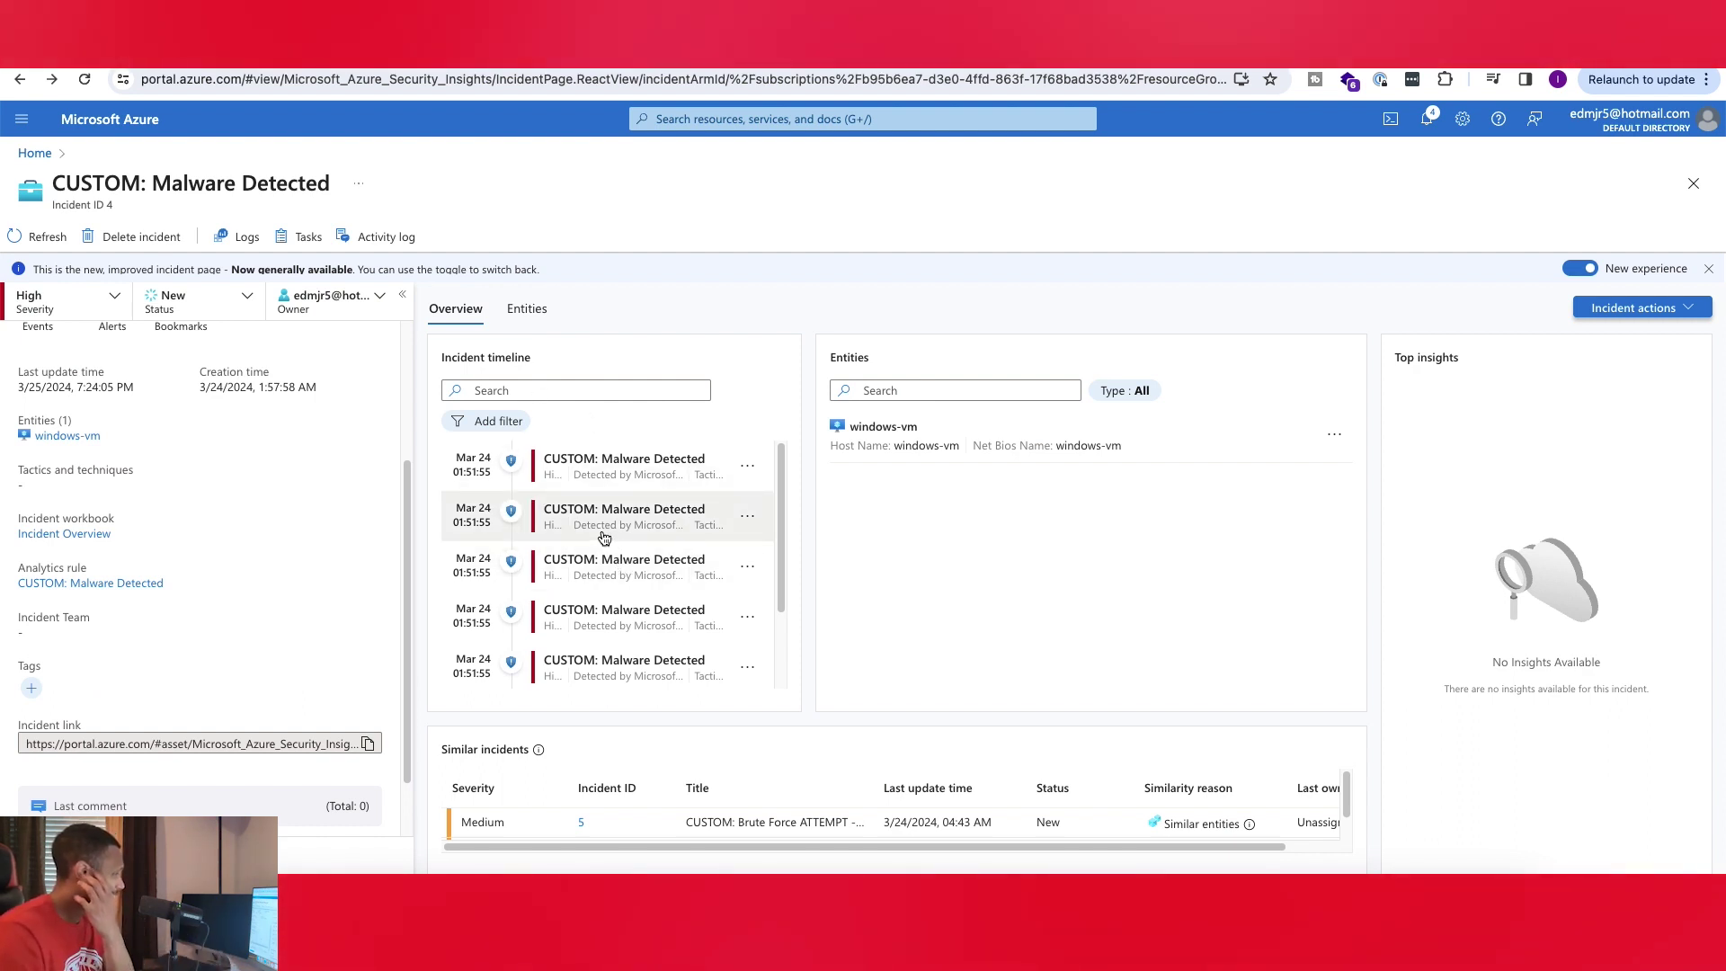
pyautogui.scroll(-2, 612, 503)
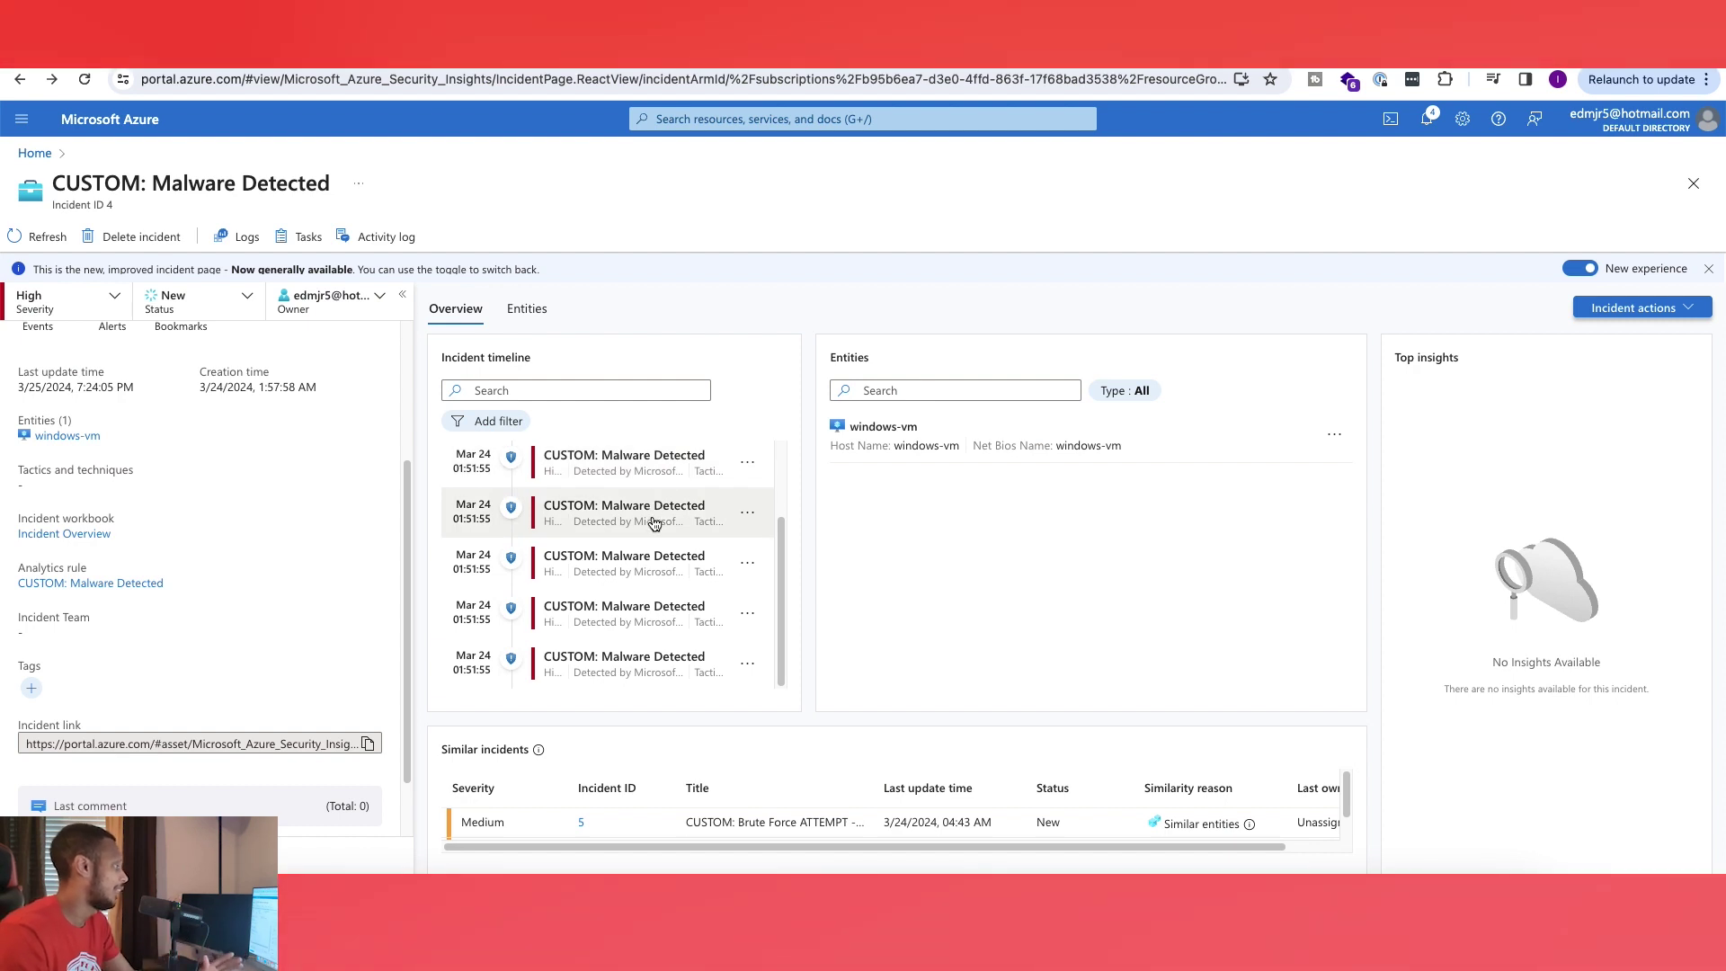
pyautogui.click(657, 515)
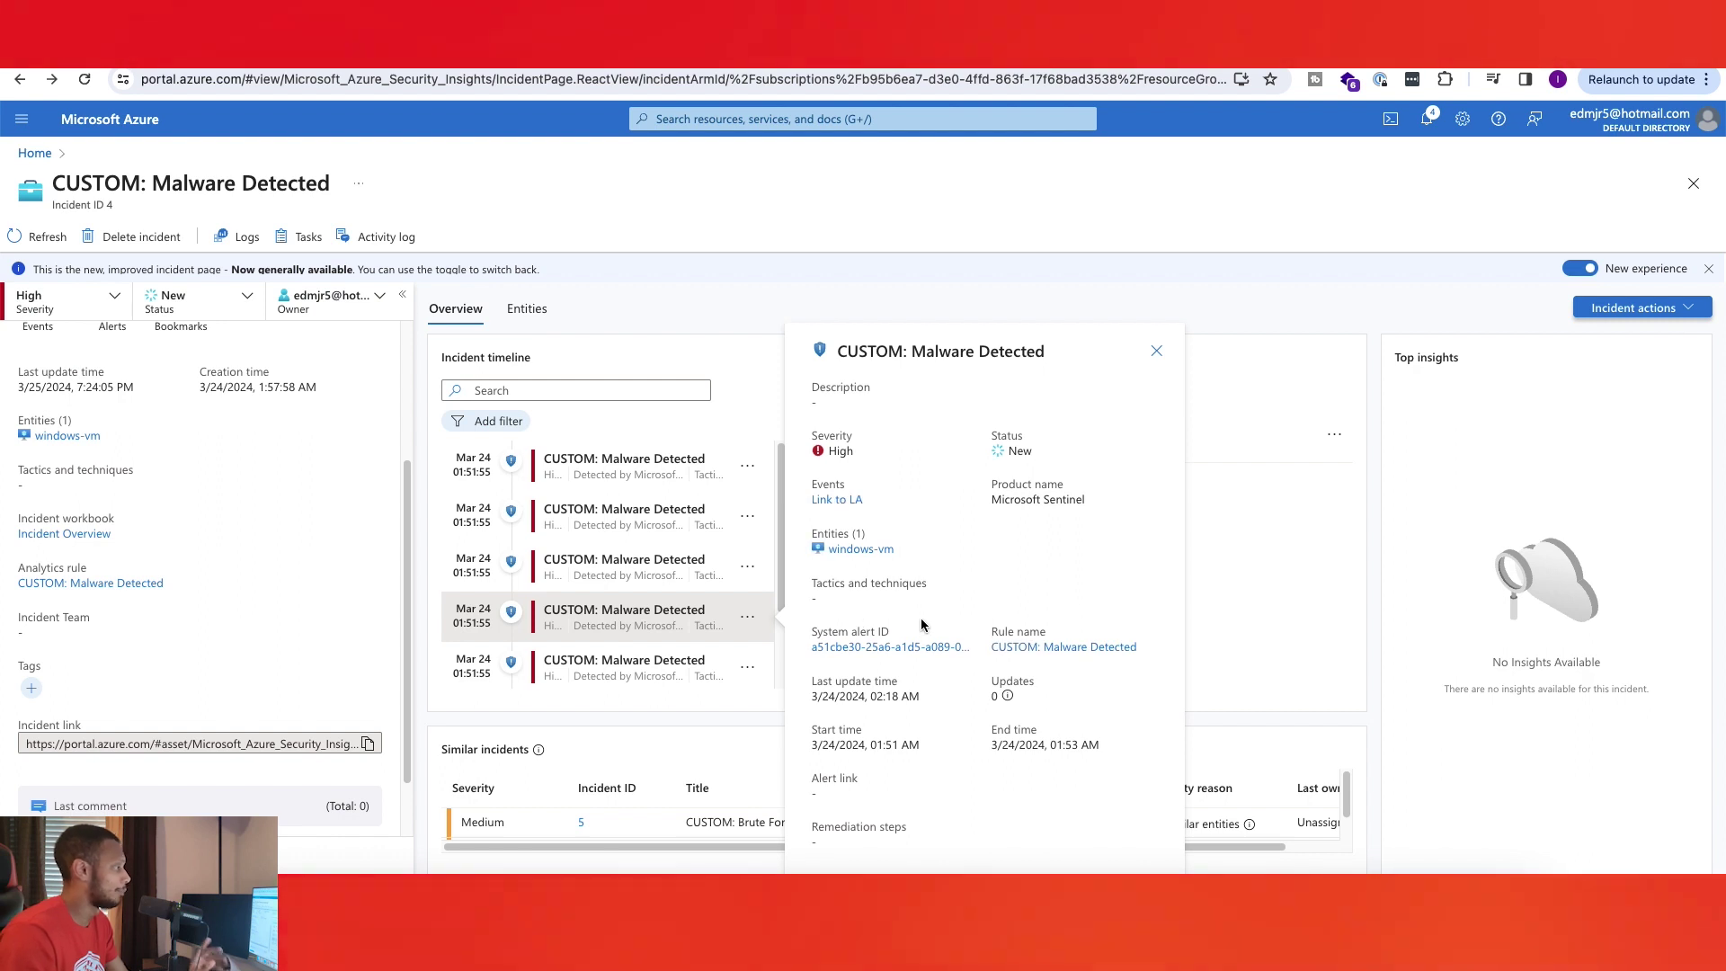
pyautogui.scroll(-1, 627, 586)
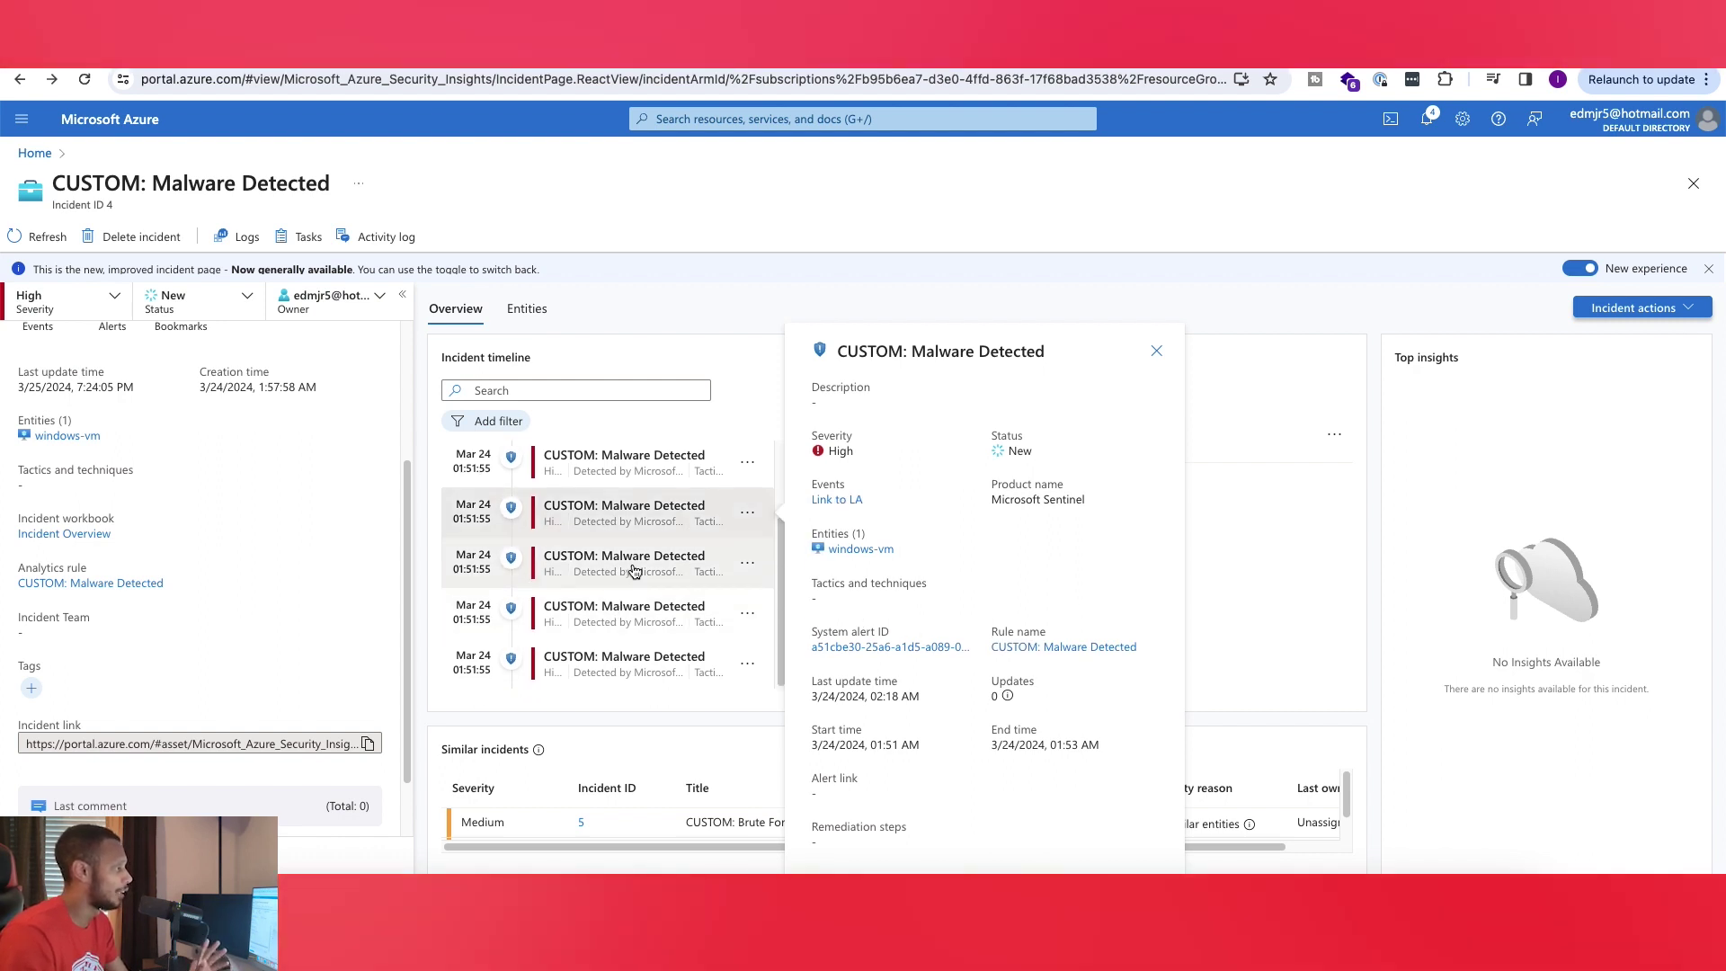
pyautogui.click(639, 587)
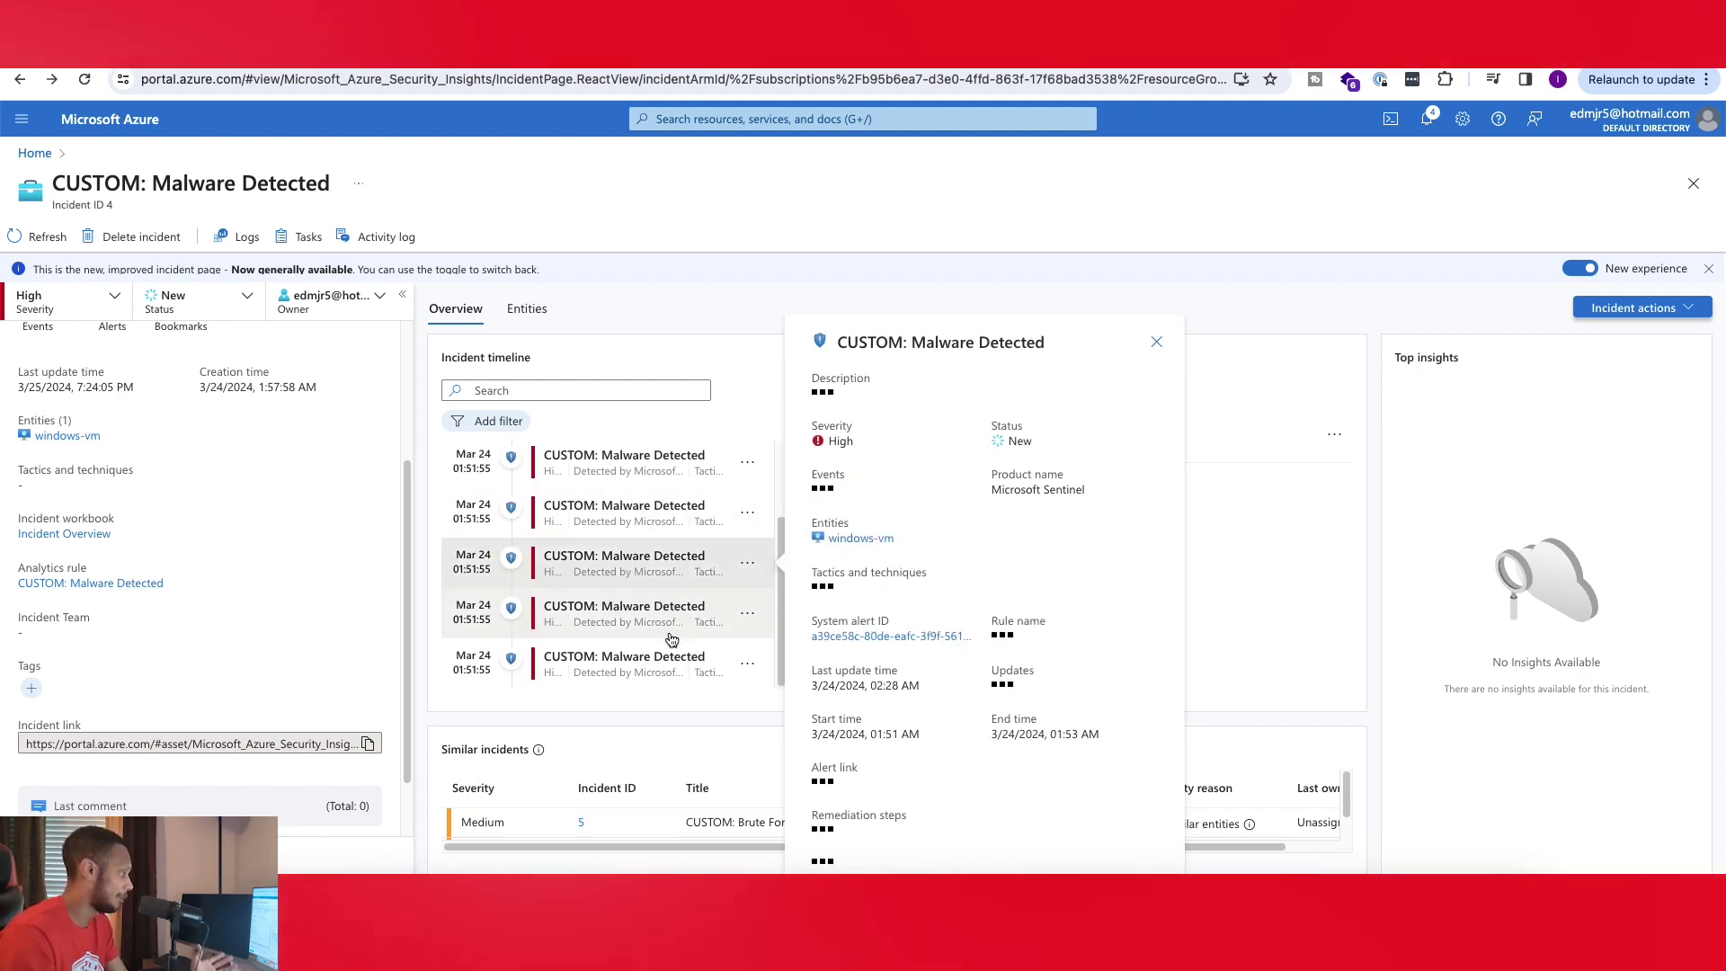
pyautogui.click(673, 604)
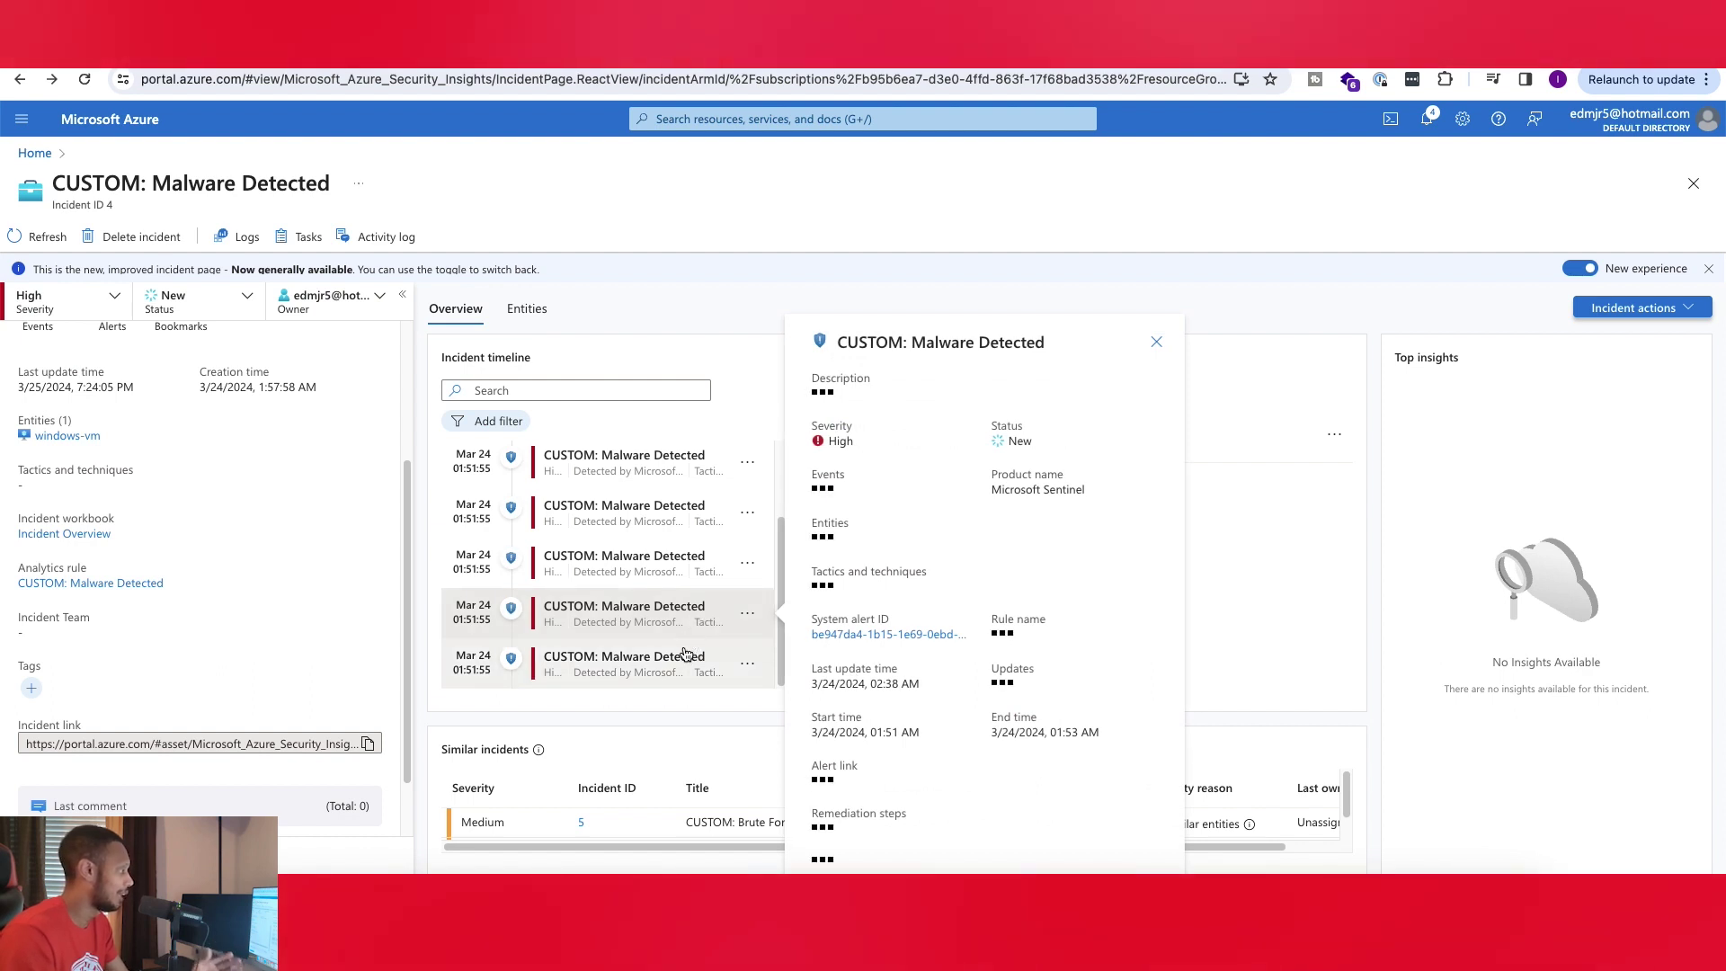
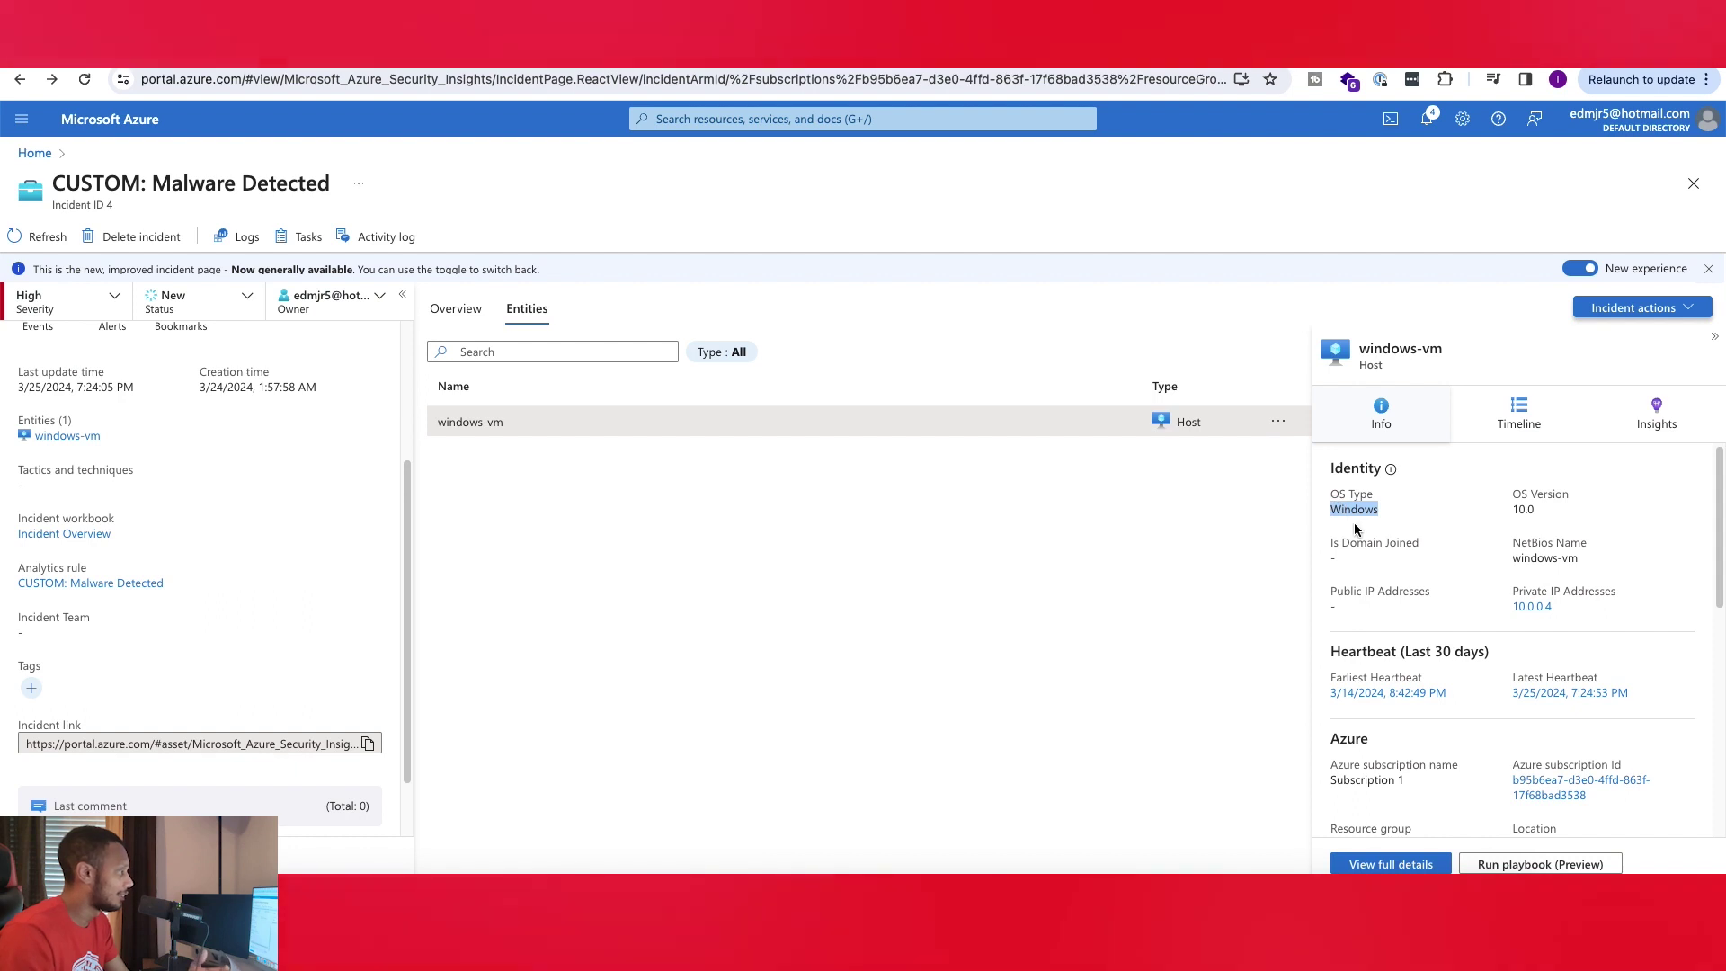
# Review the windows-vm host's identity, private IP address, heartbeat, Azure and Defender information, and collapse its details
pyautogui.moveTo(1555, 610); pyautogui.dragTo(1463, 610)
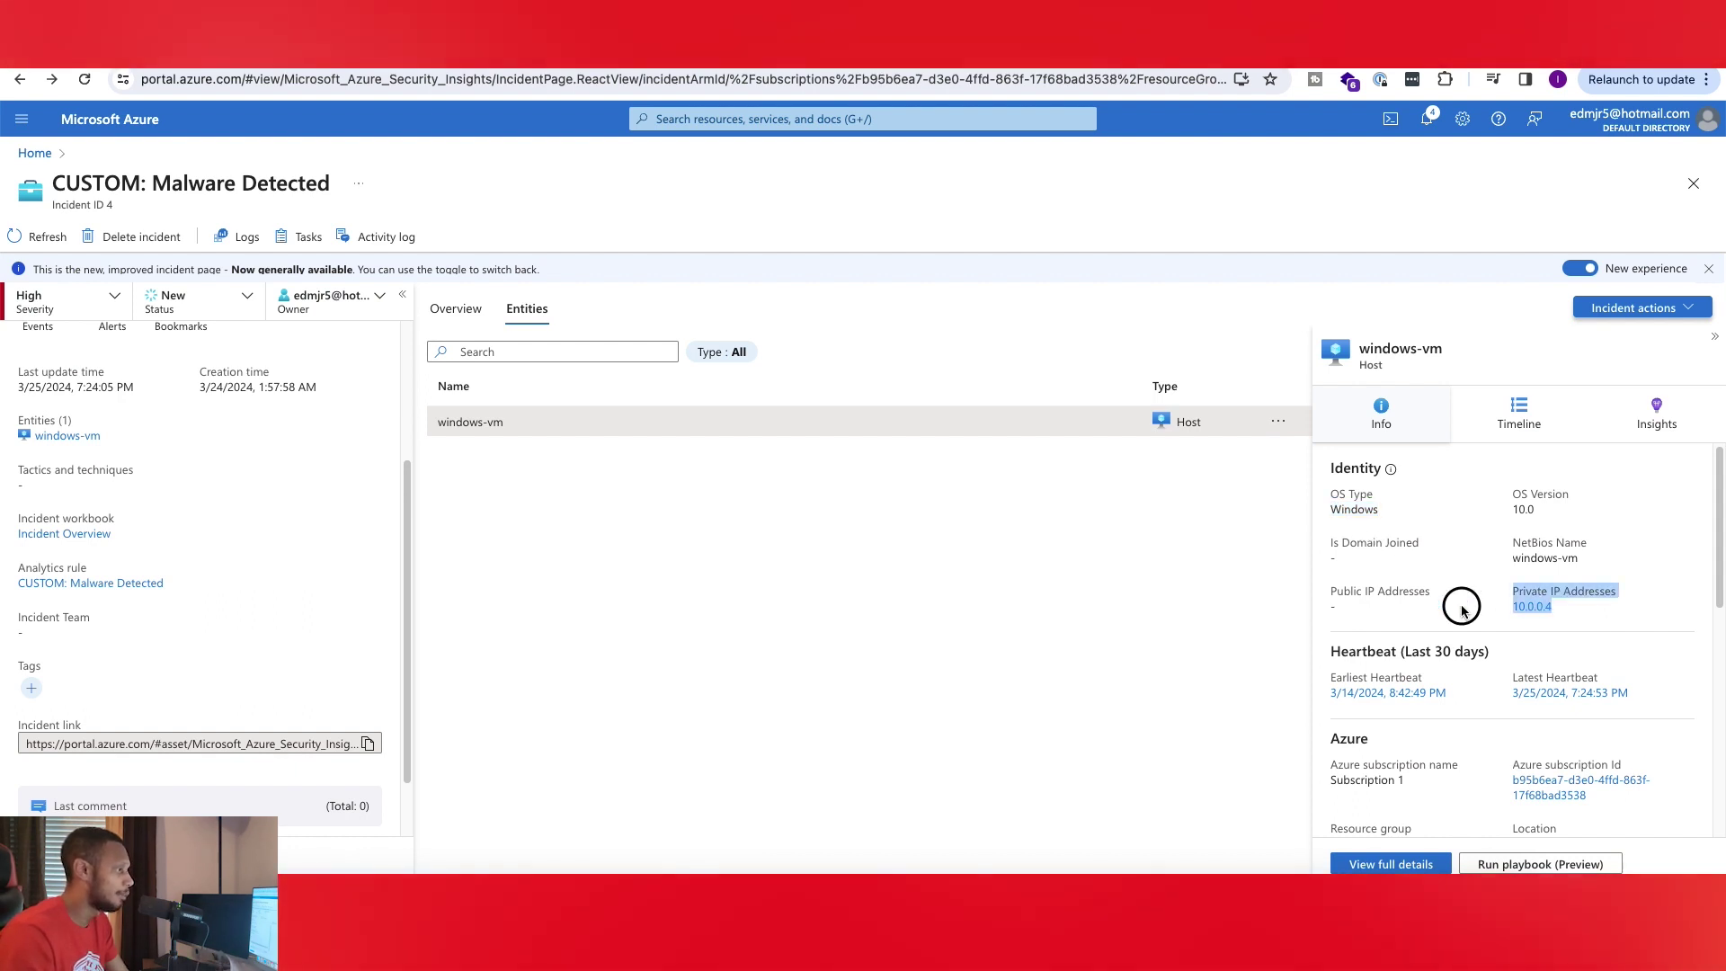
pyautogui.scroll(-6, 1490, 605)
pyautogui.scroll(4, 1588, 590)
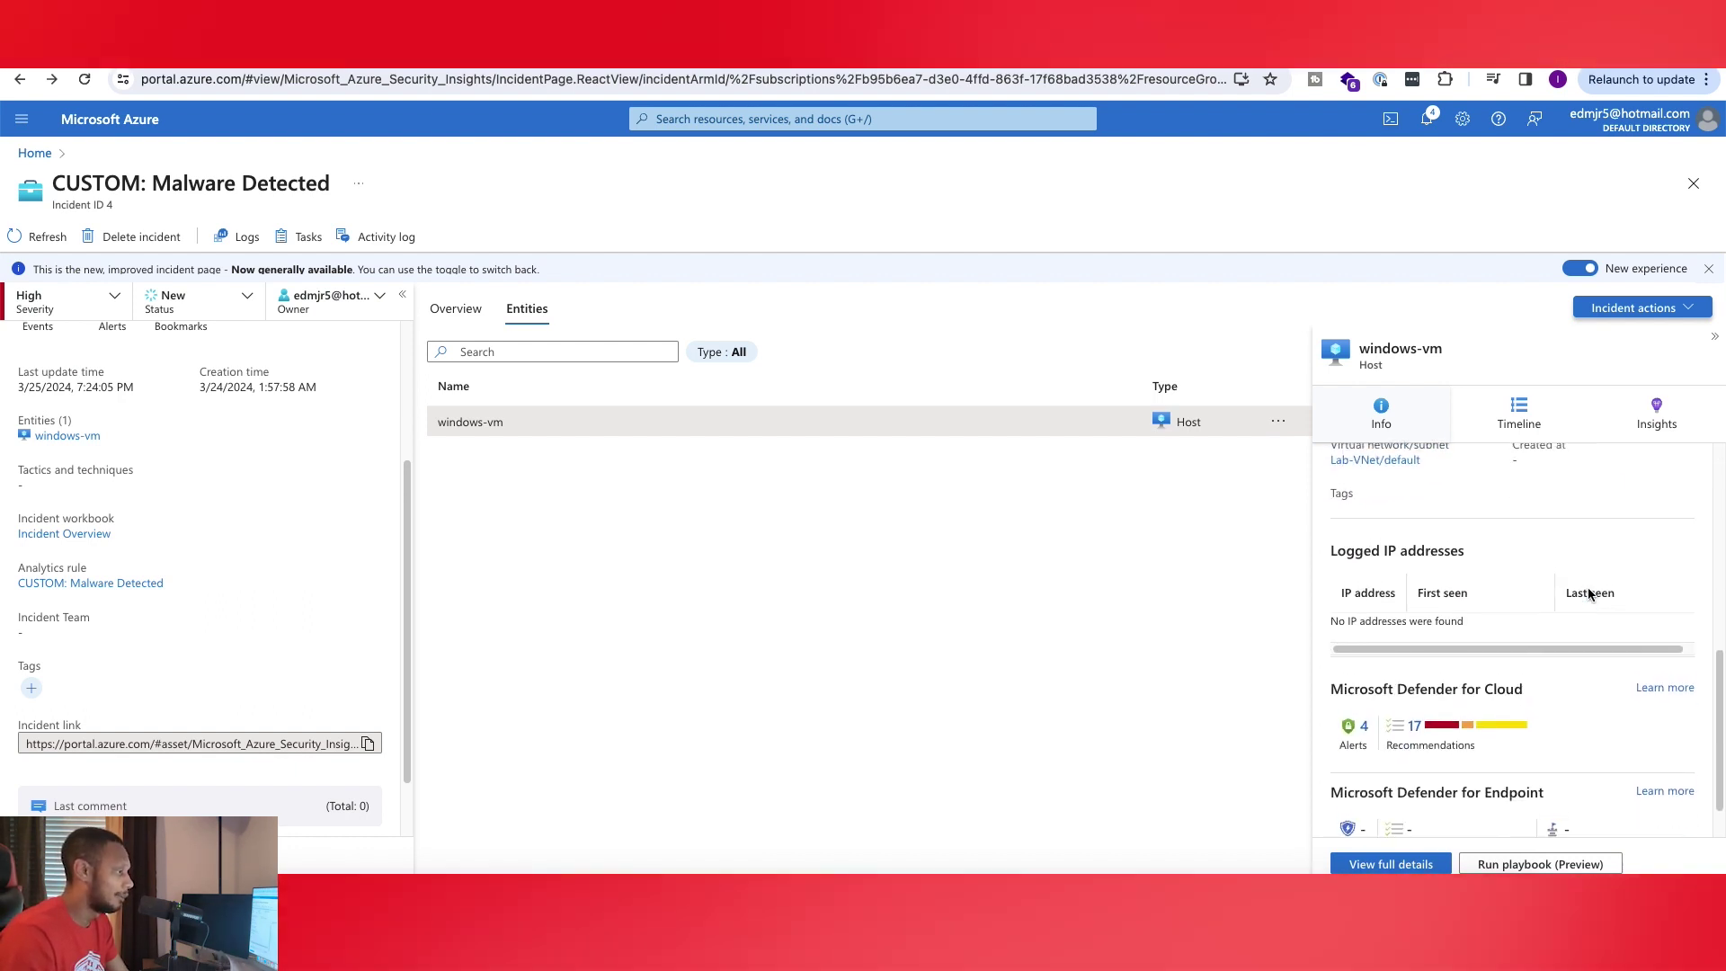
pyautogui.scroll(1, 1384, 530)
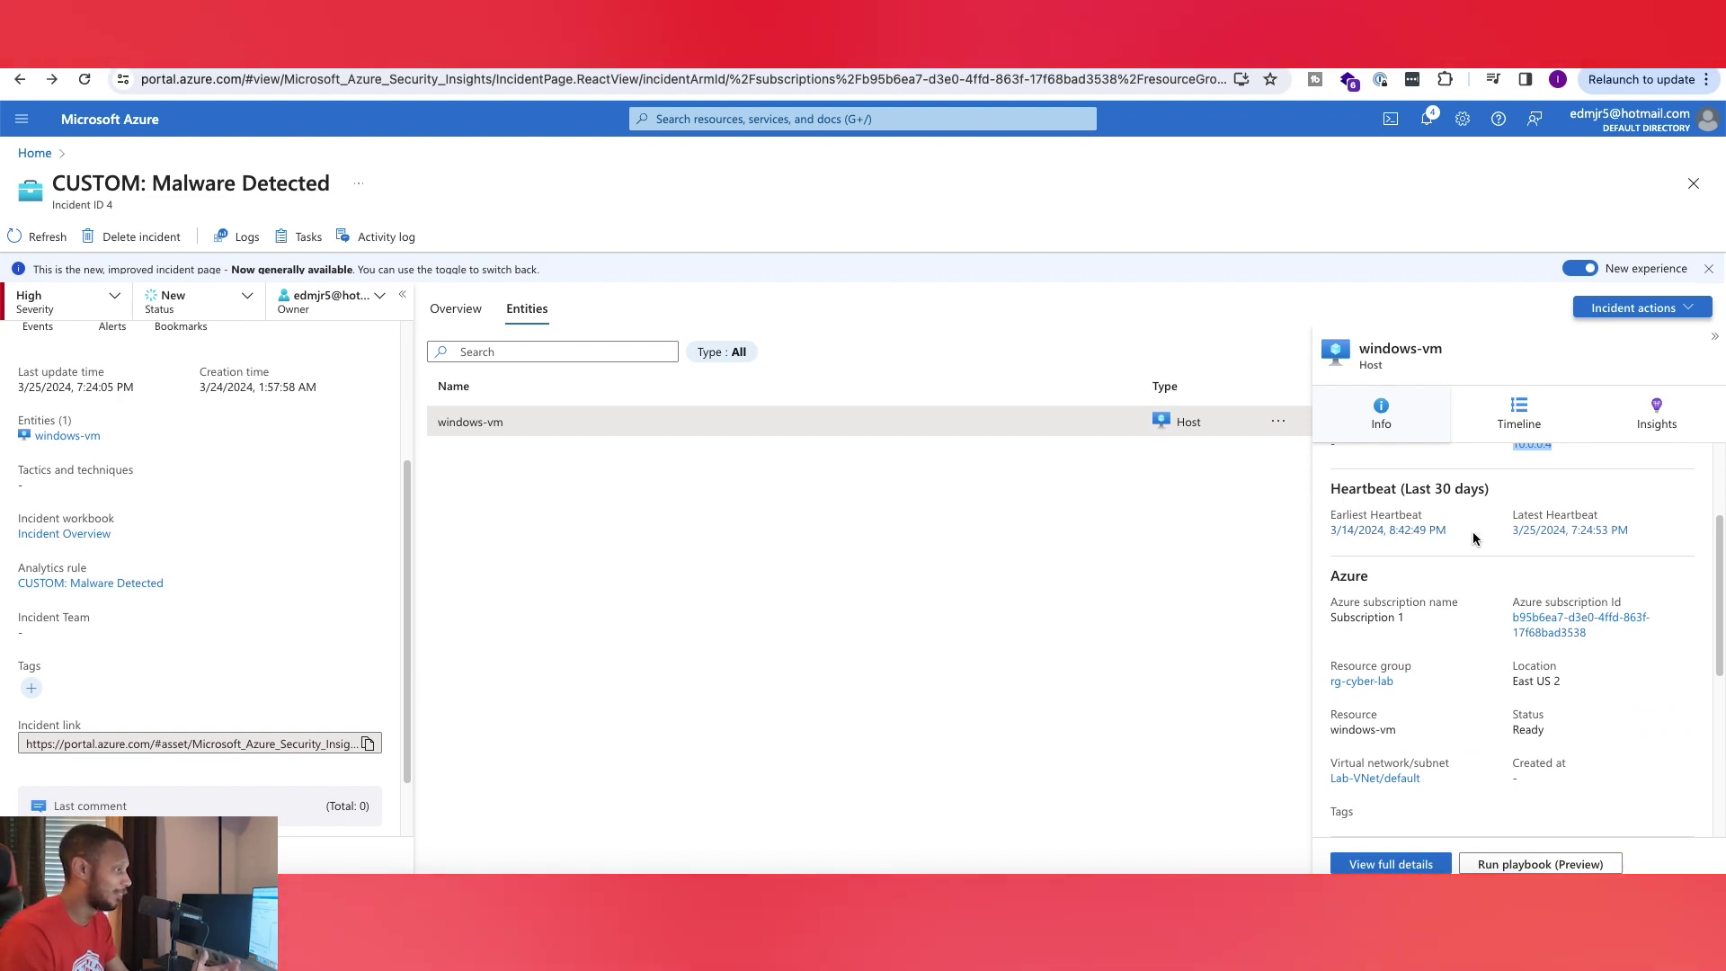
pyautogui.scroll(-3, 1553, 584)
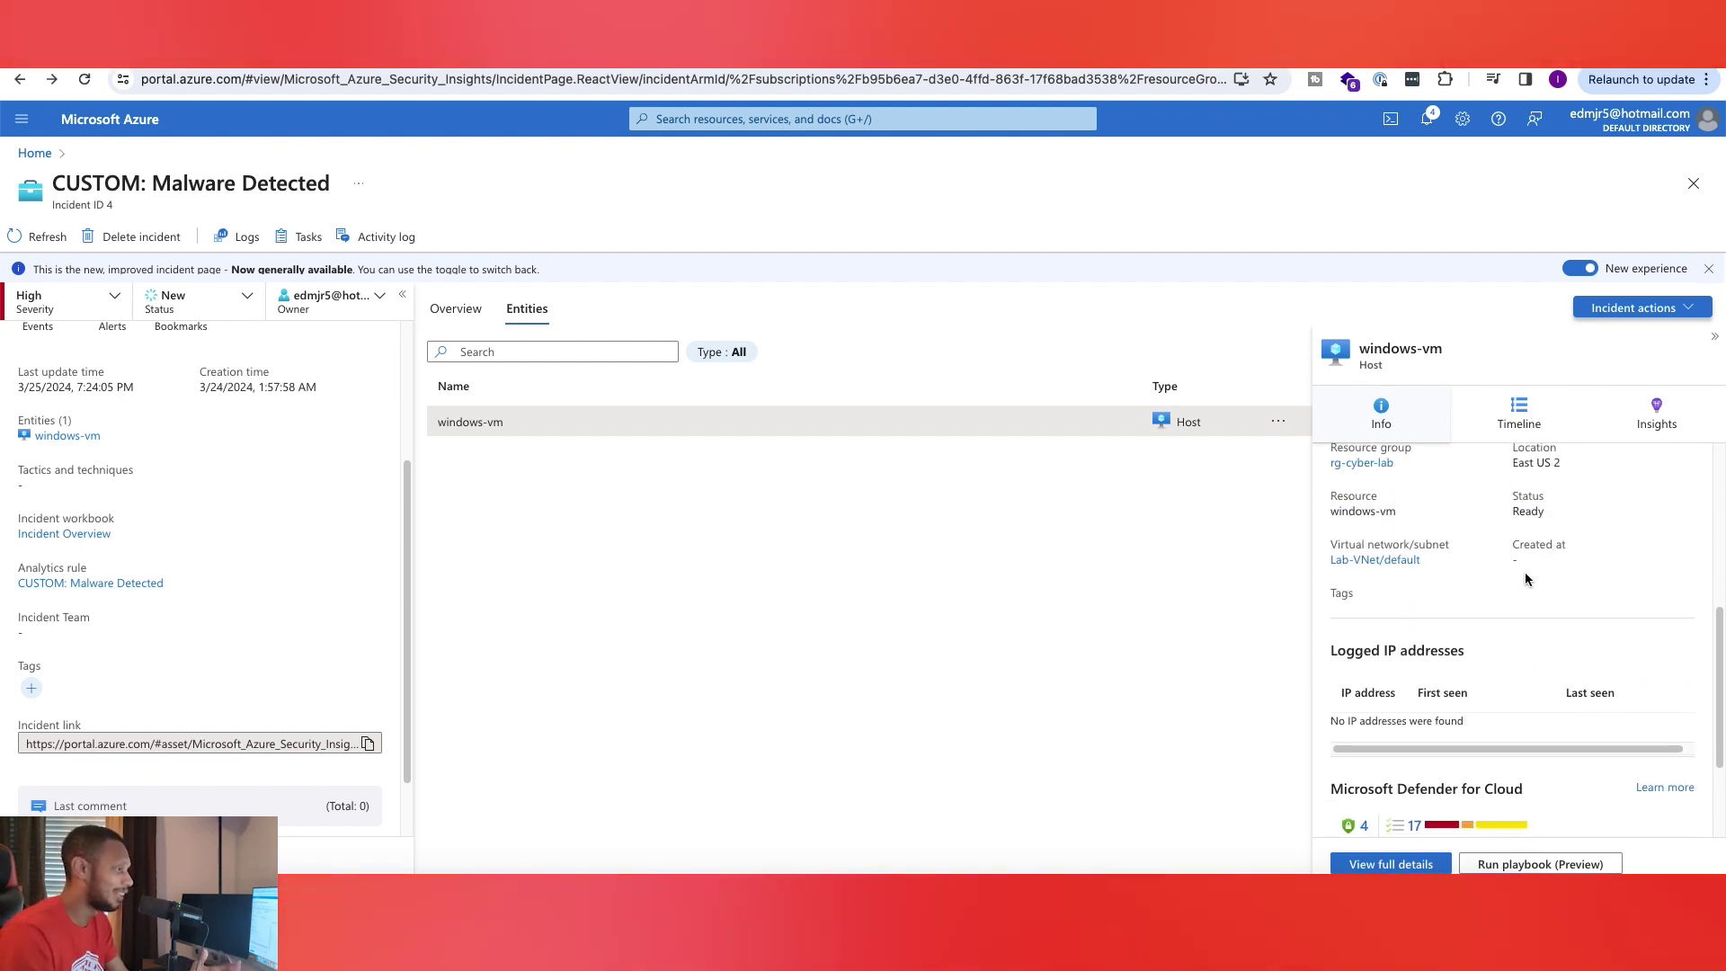
pyautogui.scroll(3, 1534, 547)
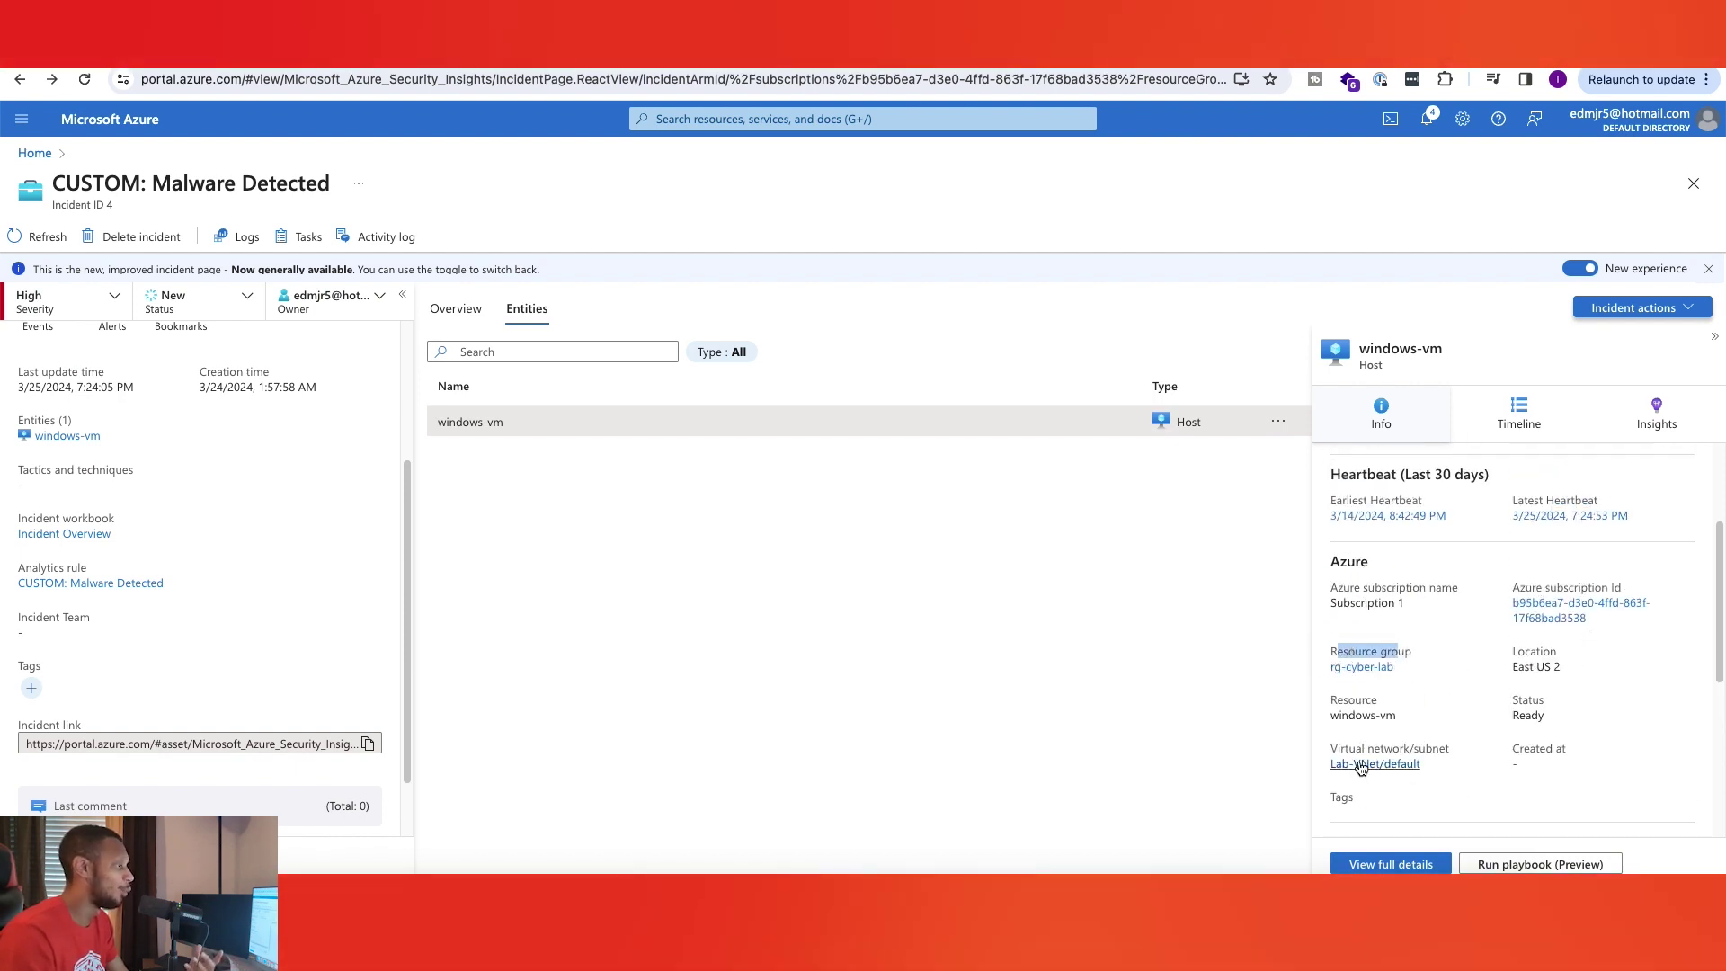
pyautogui.click(1717, 340)
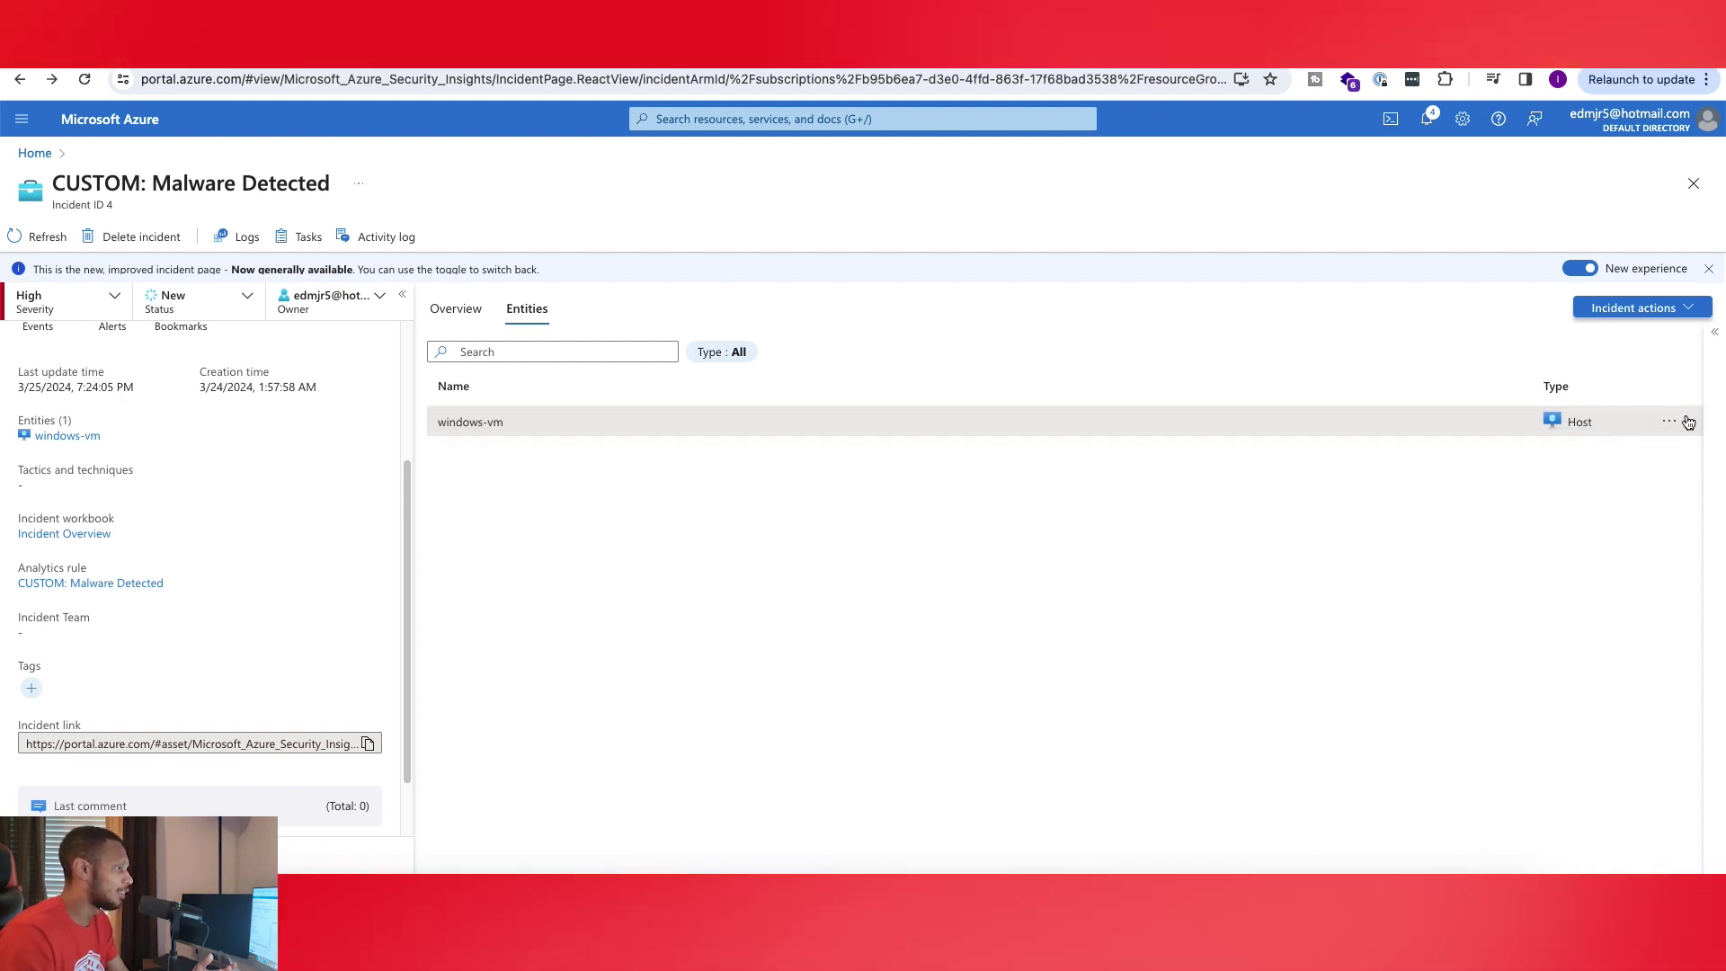
# Check the actions offered for the windows-vm entity and go back to the incident overview
pyautogui.click(1672, 420)
pyautogui.click(936, 398)
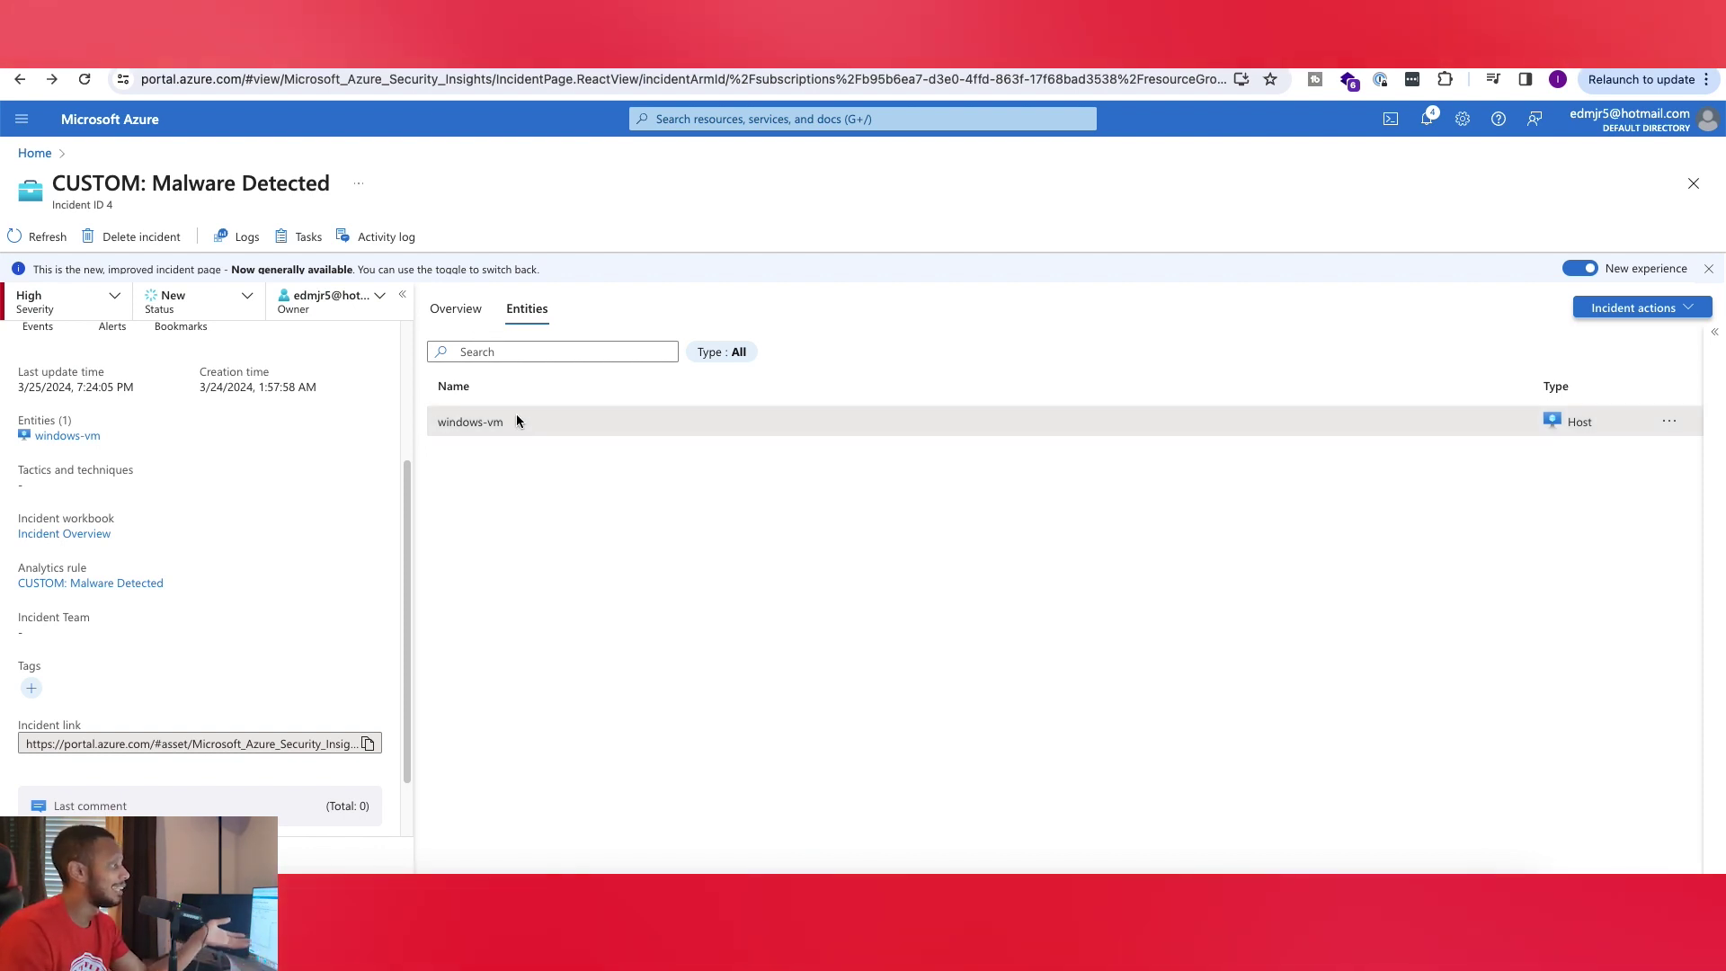
pyautogui.click(516, 420)
pyautogui.click(461, 310)
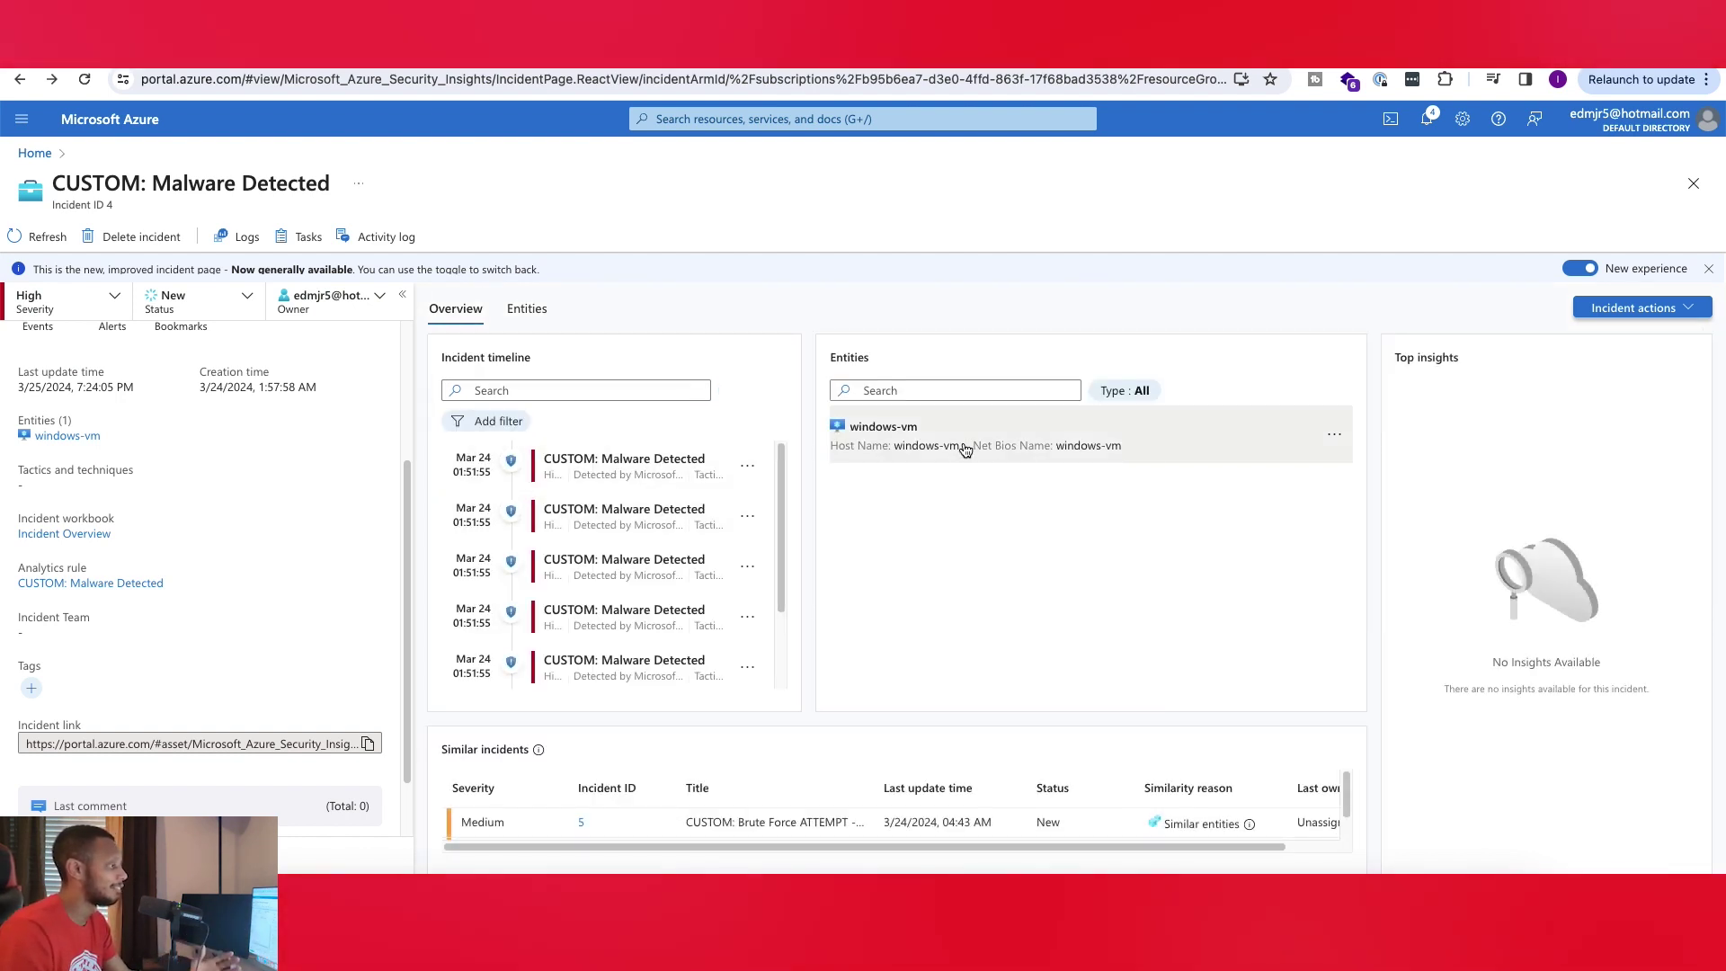
# Reopen the windows-vm host details from the overview, read through the host information again, and collapse them
pyautogui.click(964, 449)
pyautogui.scroll(-6, 1589, 499)
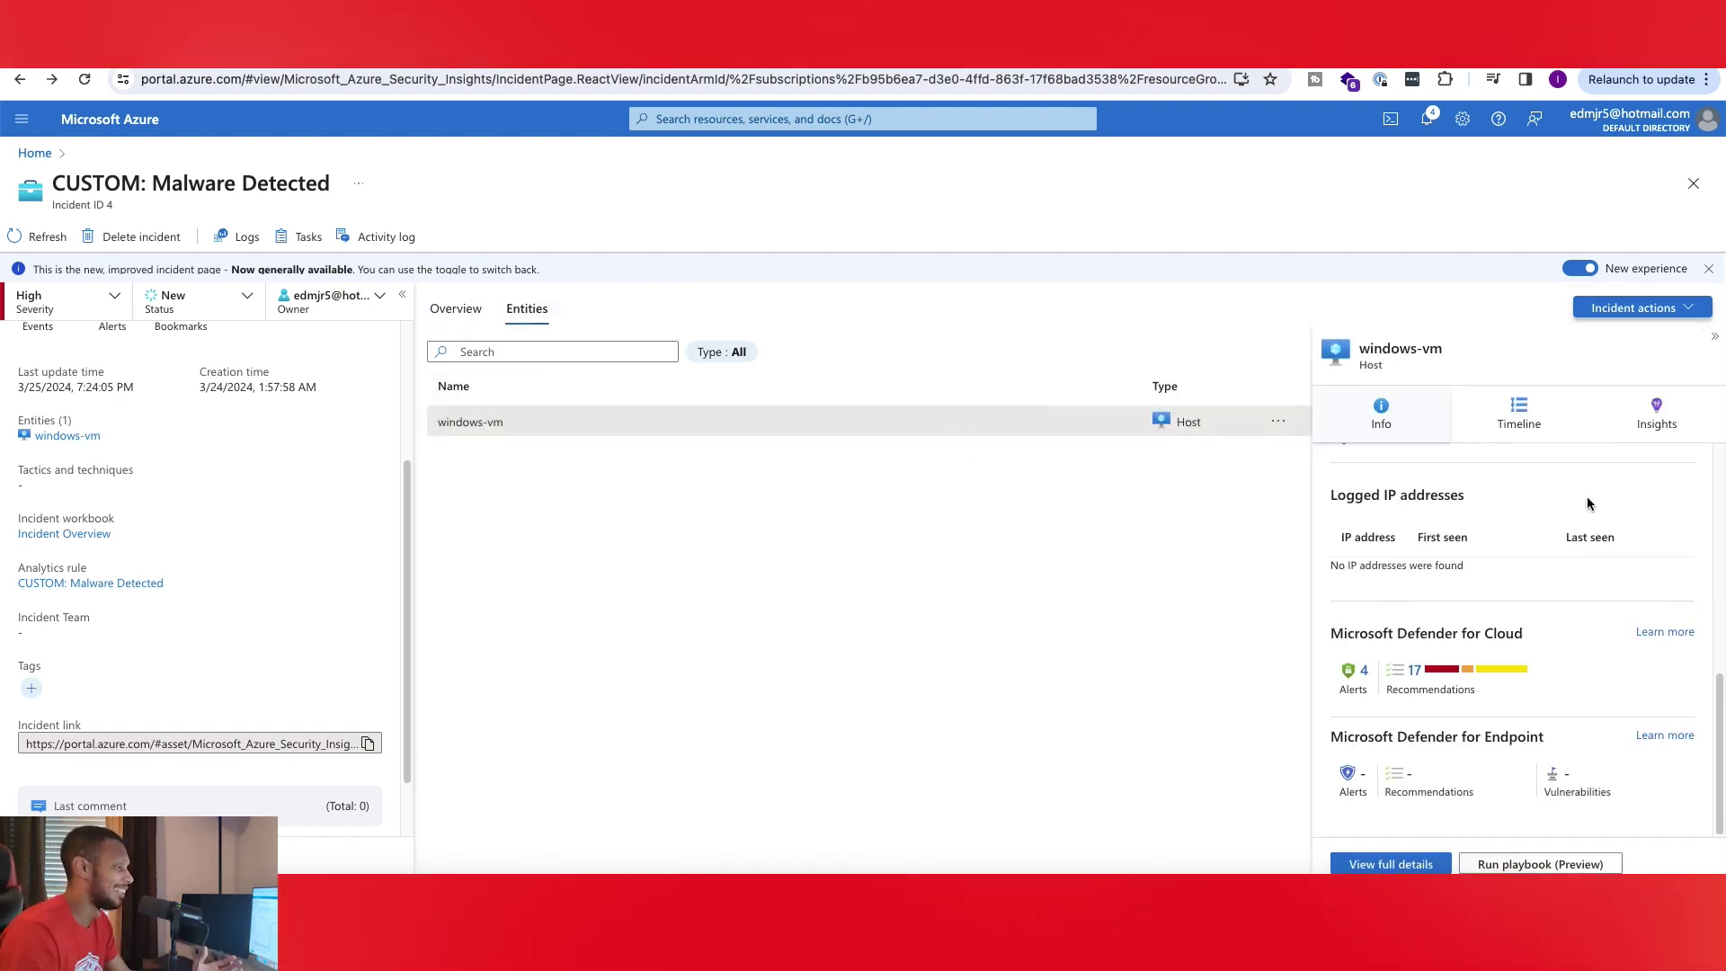
pyautogui.scroll(2, 1572, 597)
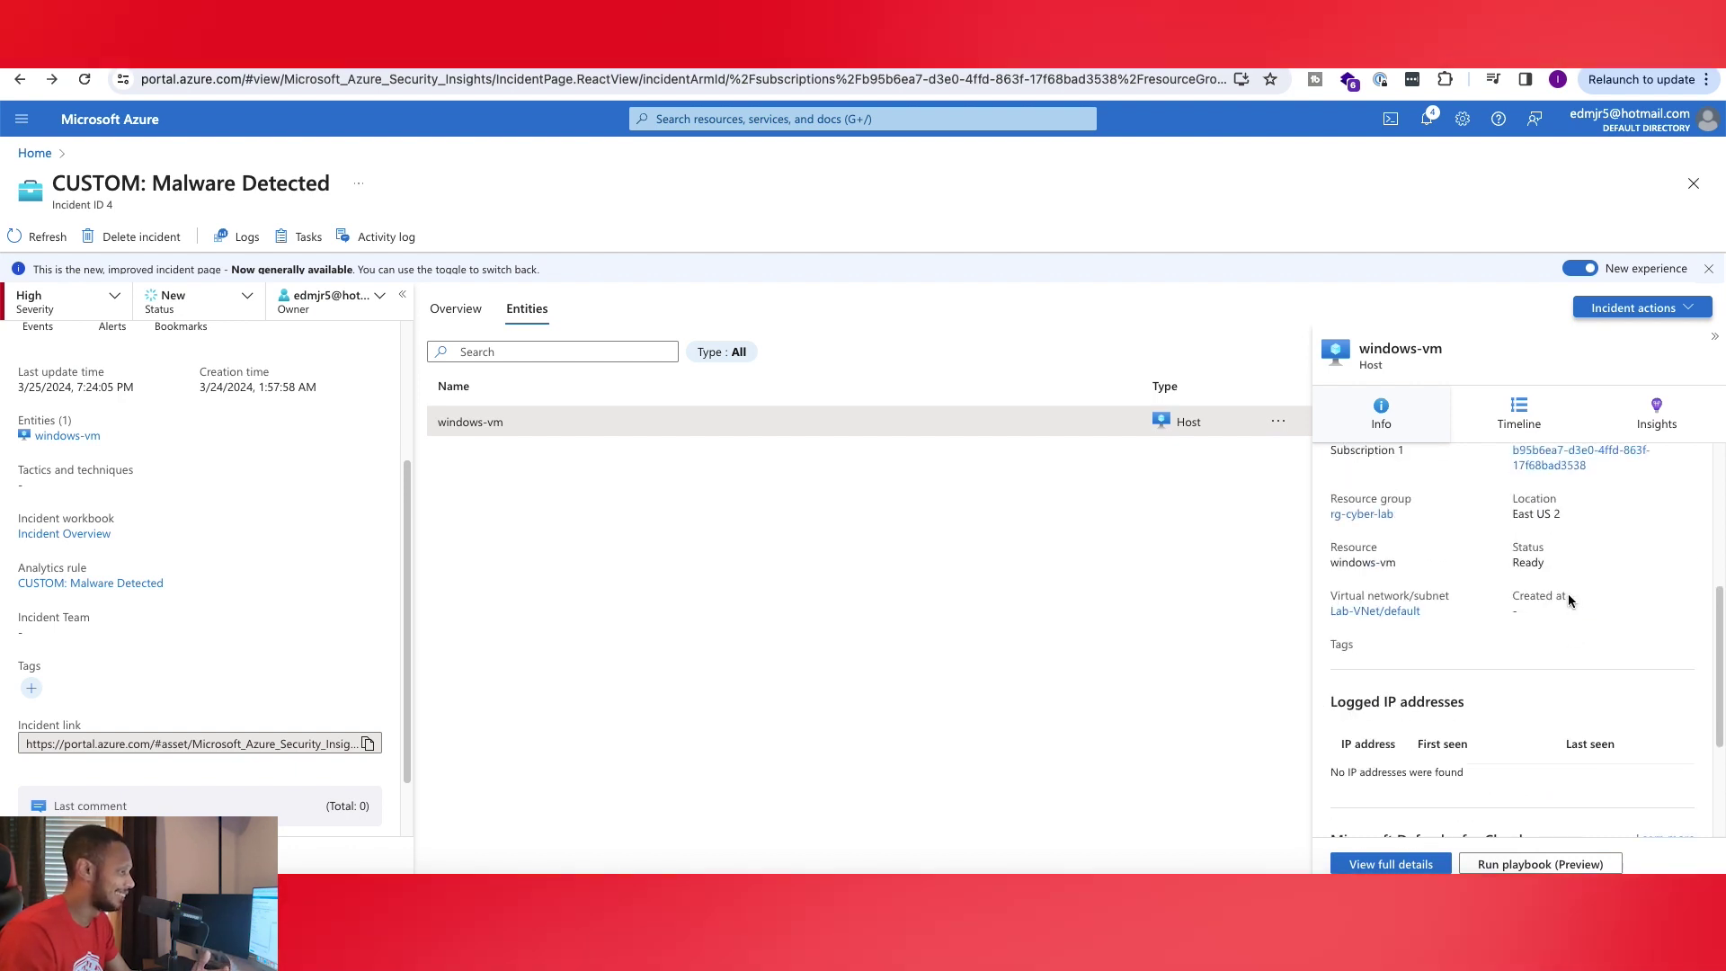
pyautogui.scroll(1, 1562, 593)
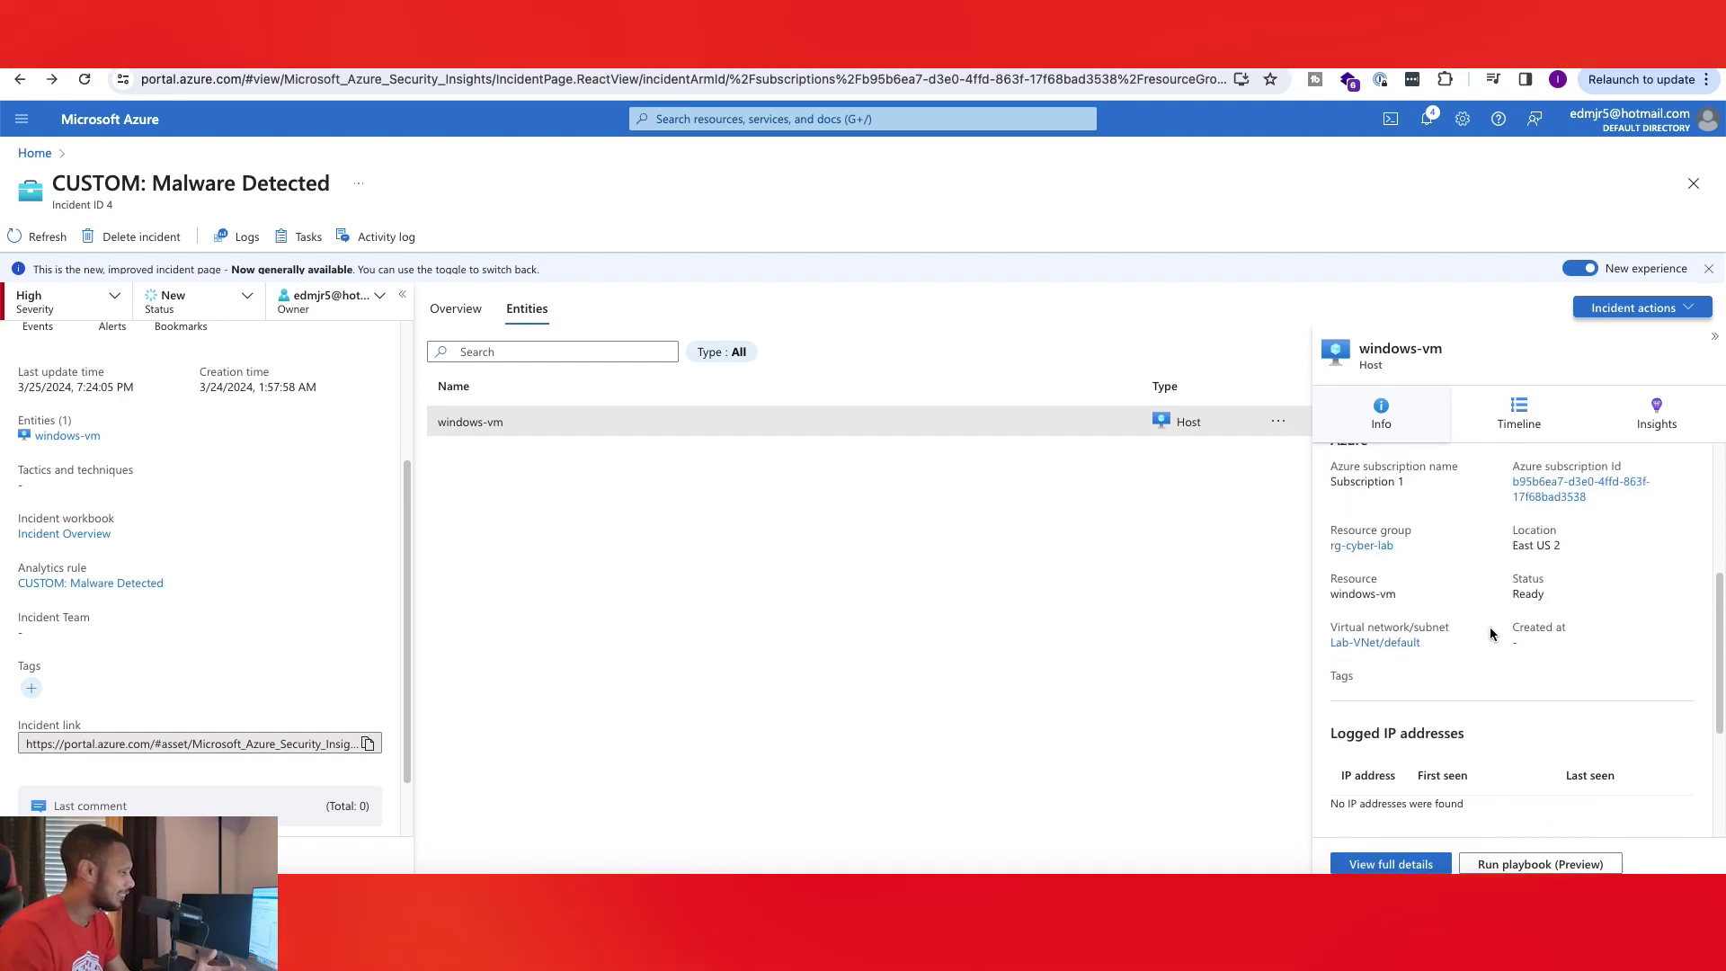
pyautogui.scroll(4, 1483, 593)
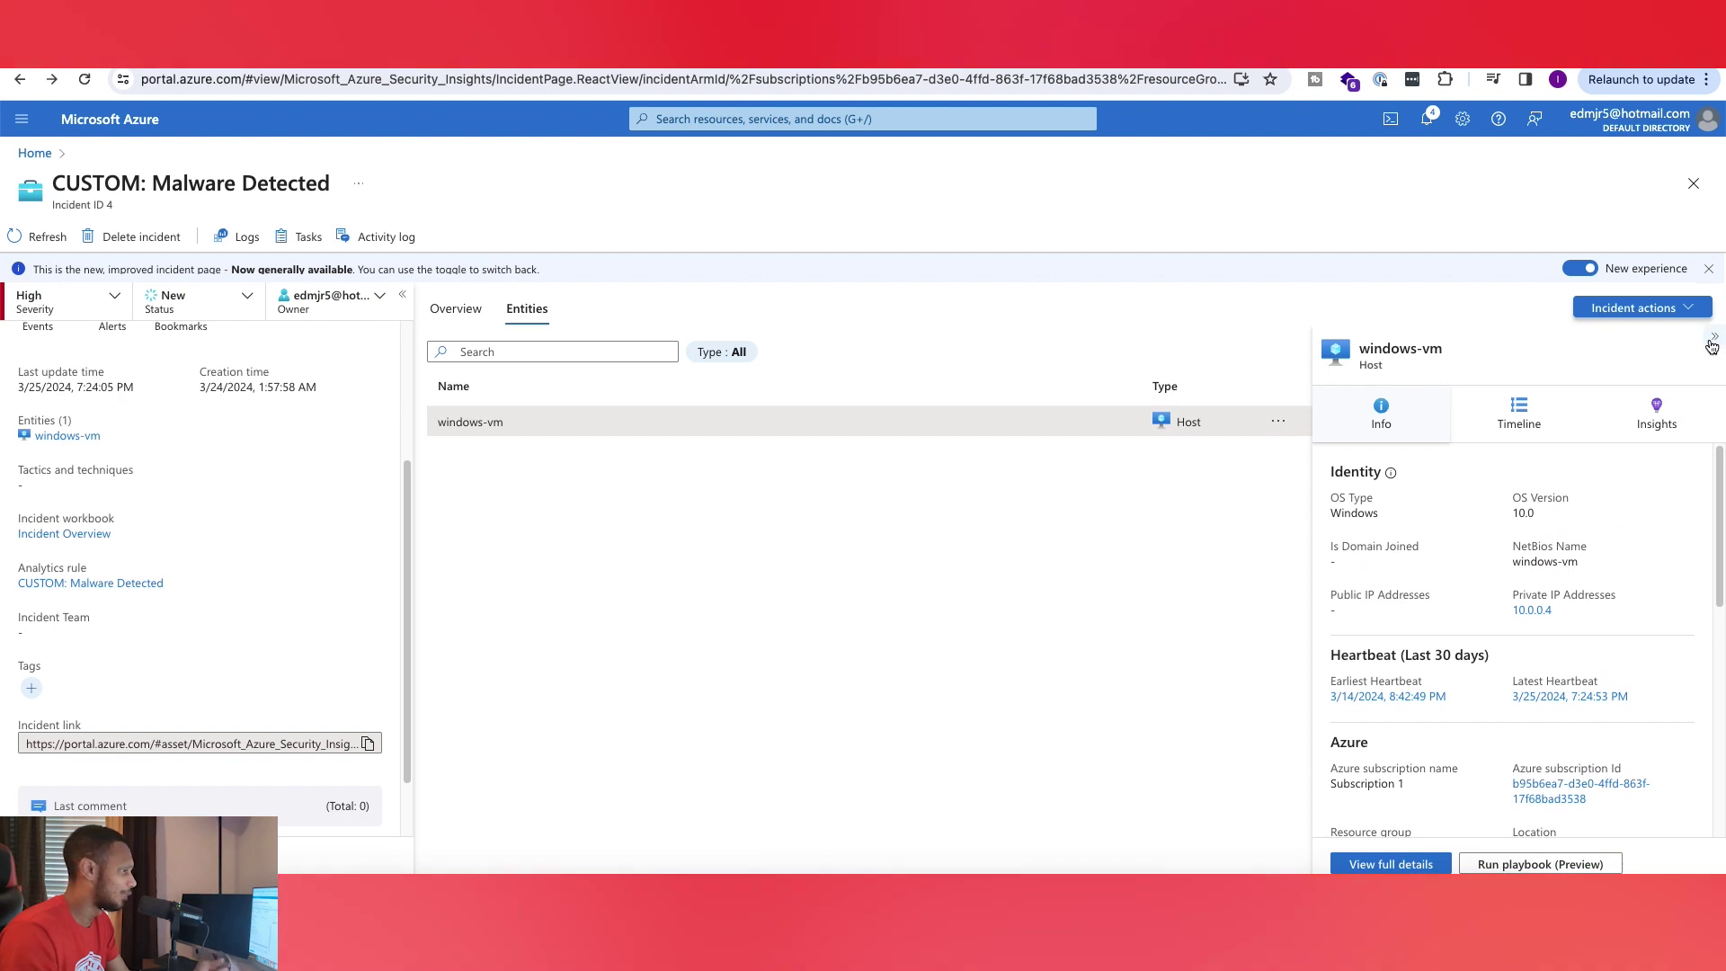
pyautogui.click(1712, 342)
# Return to the incident overview and look through the list of similar incidents
pyautogui.click(481, 314)
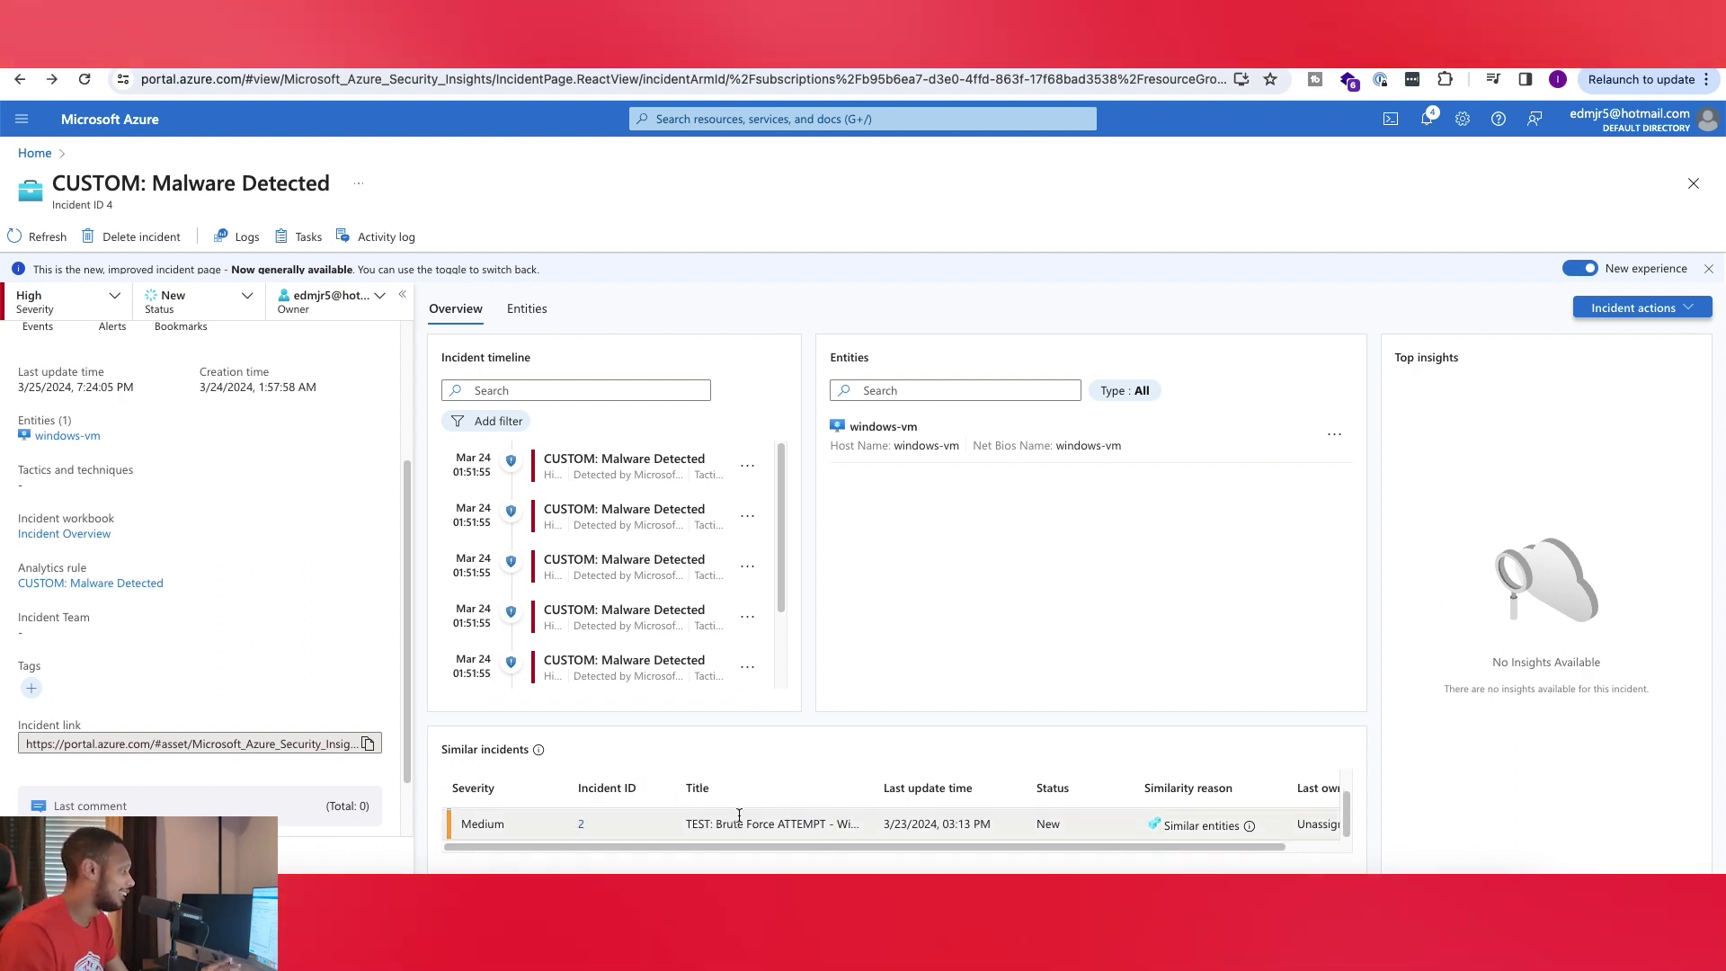
pyautogui.scroll(2, 742, 819)
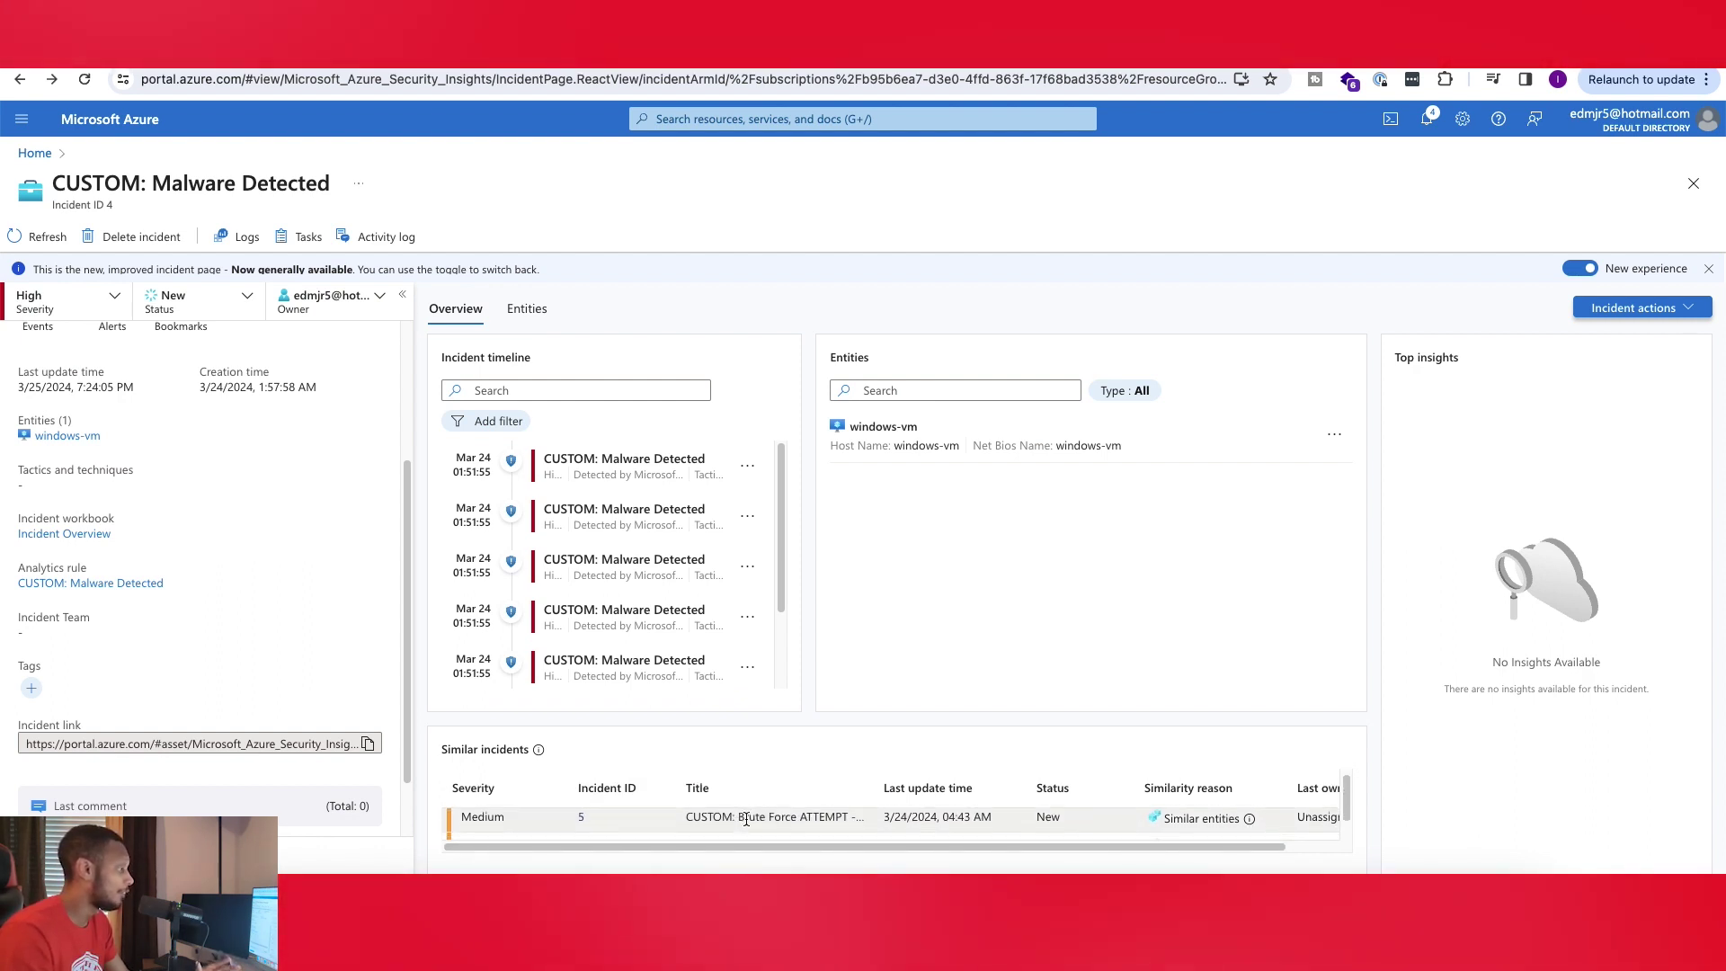
pyautogui.scroll(-1, 746, 818)
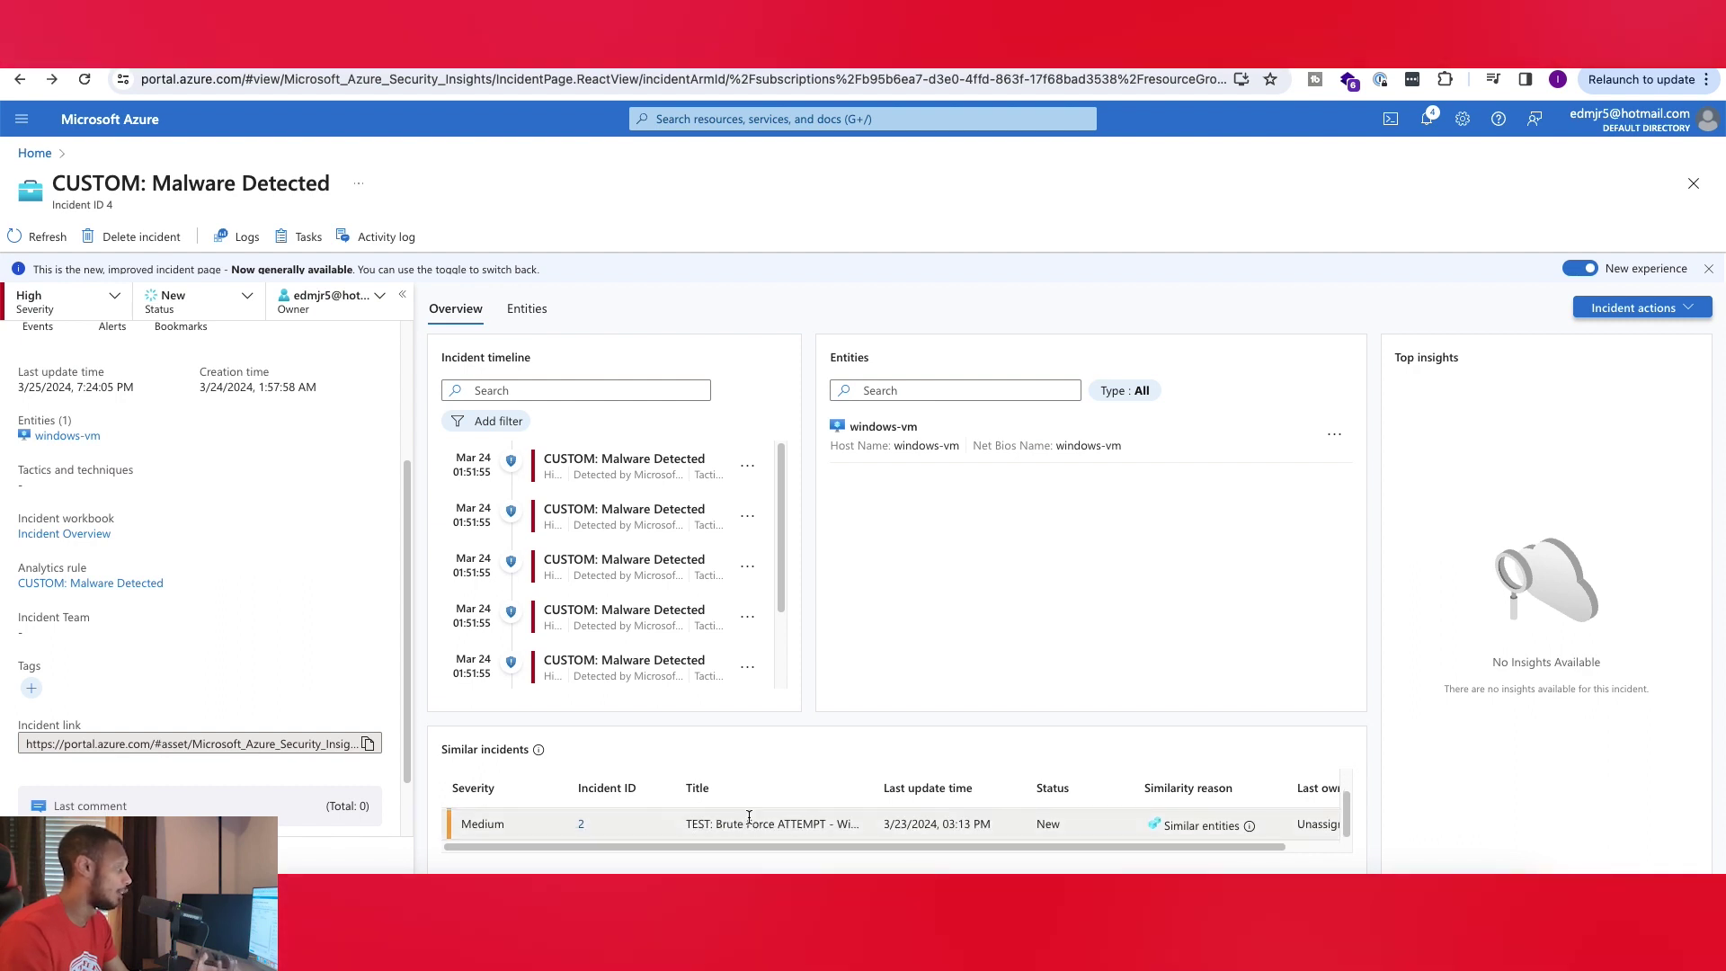
pyautogui.scroll(1, 749, 816)
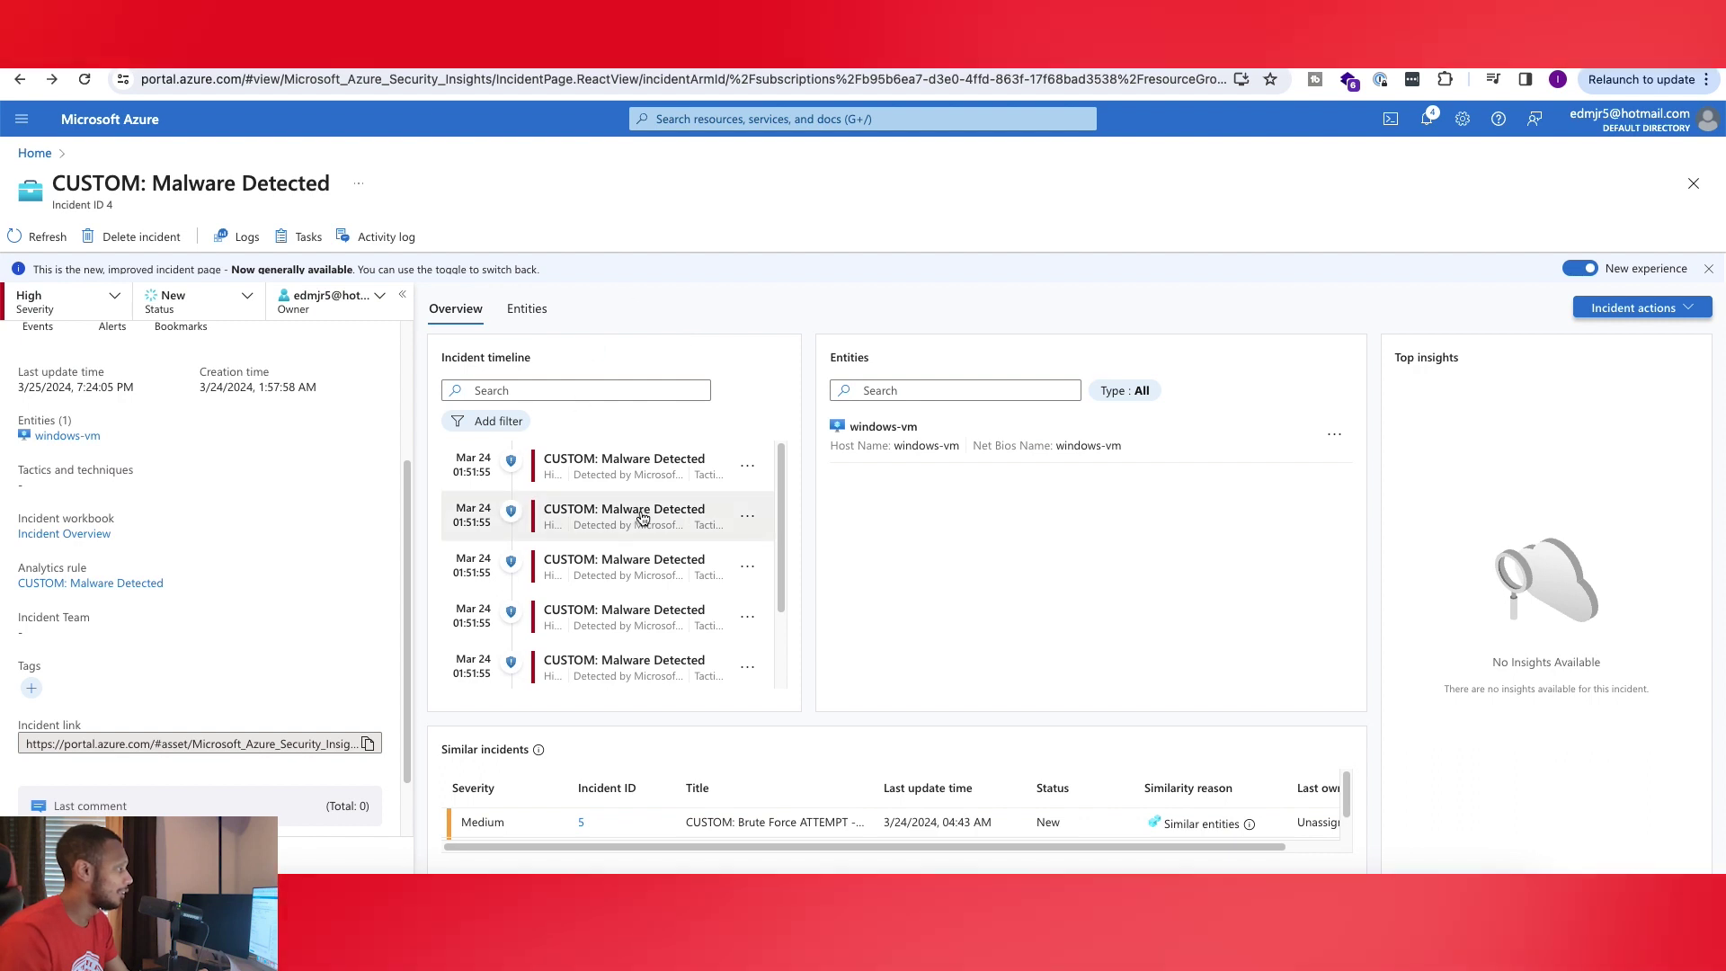
# Open the incident's investigation graph and collapse the related-alerts branch connected to the windows-vm host
pyautogui.scroll(-1, 733, 818)
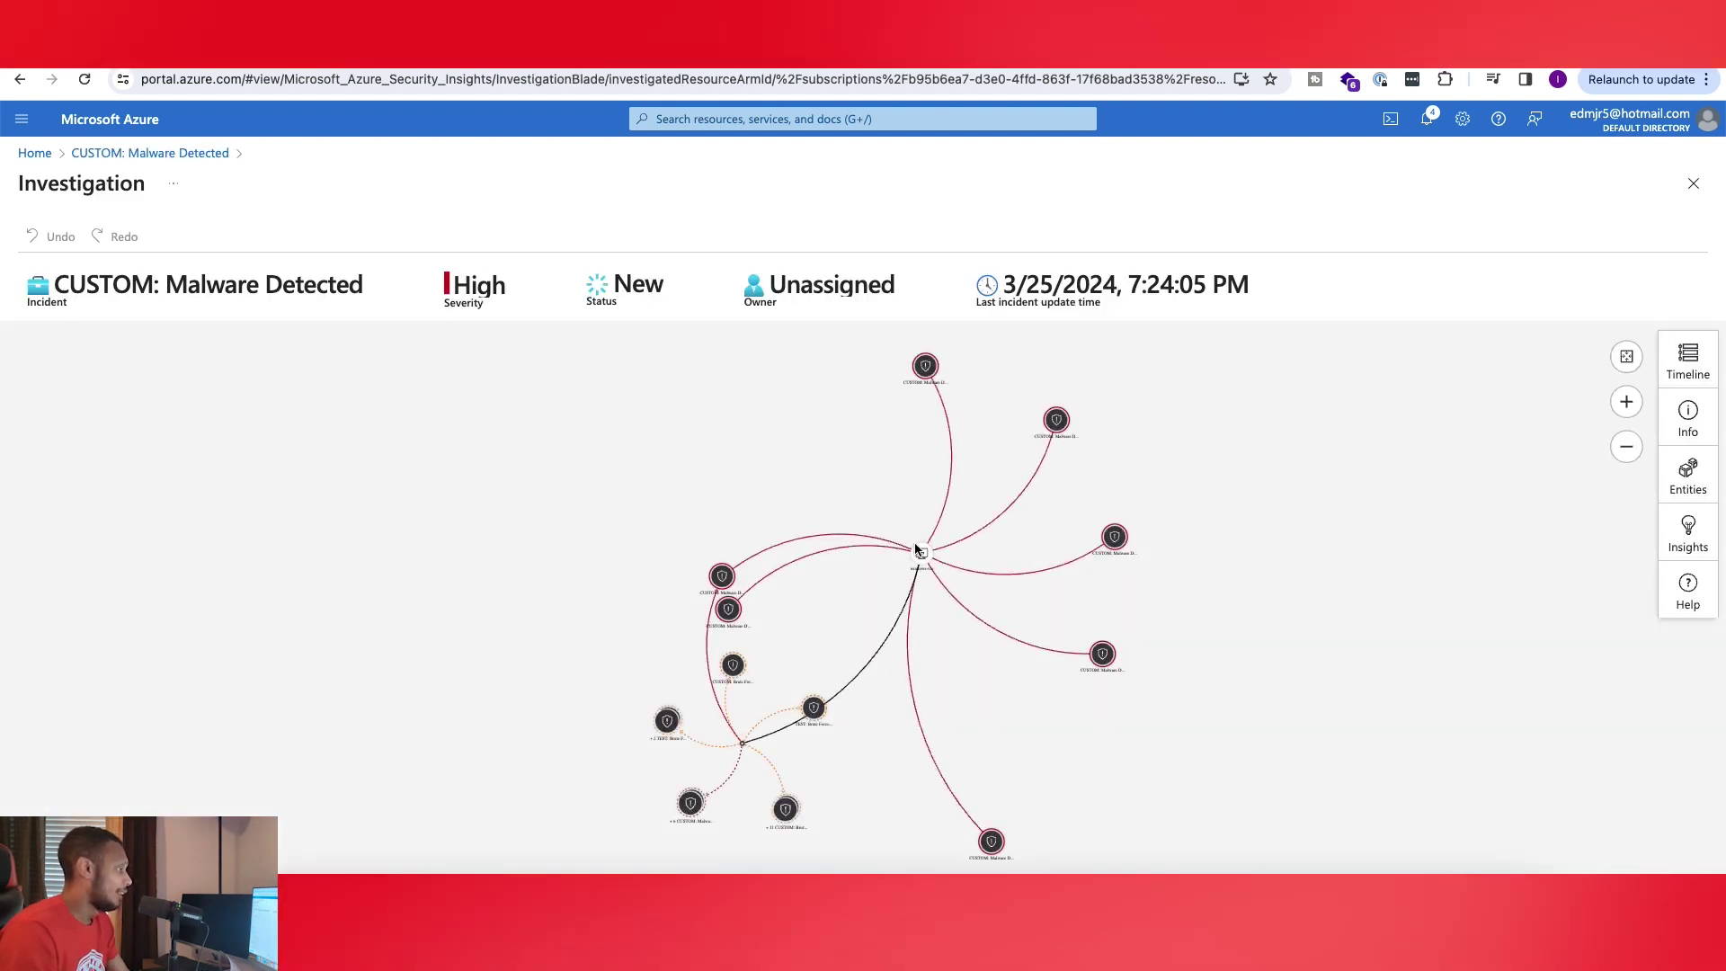
pyautogui.scroll(3, 755, 660)
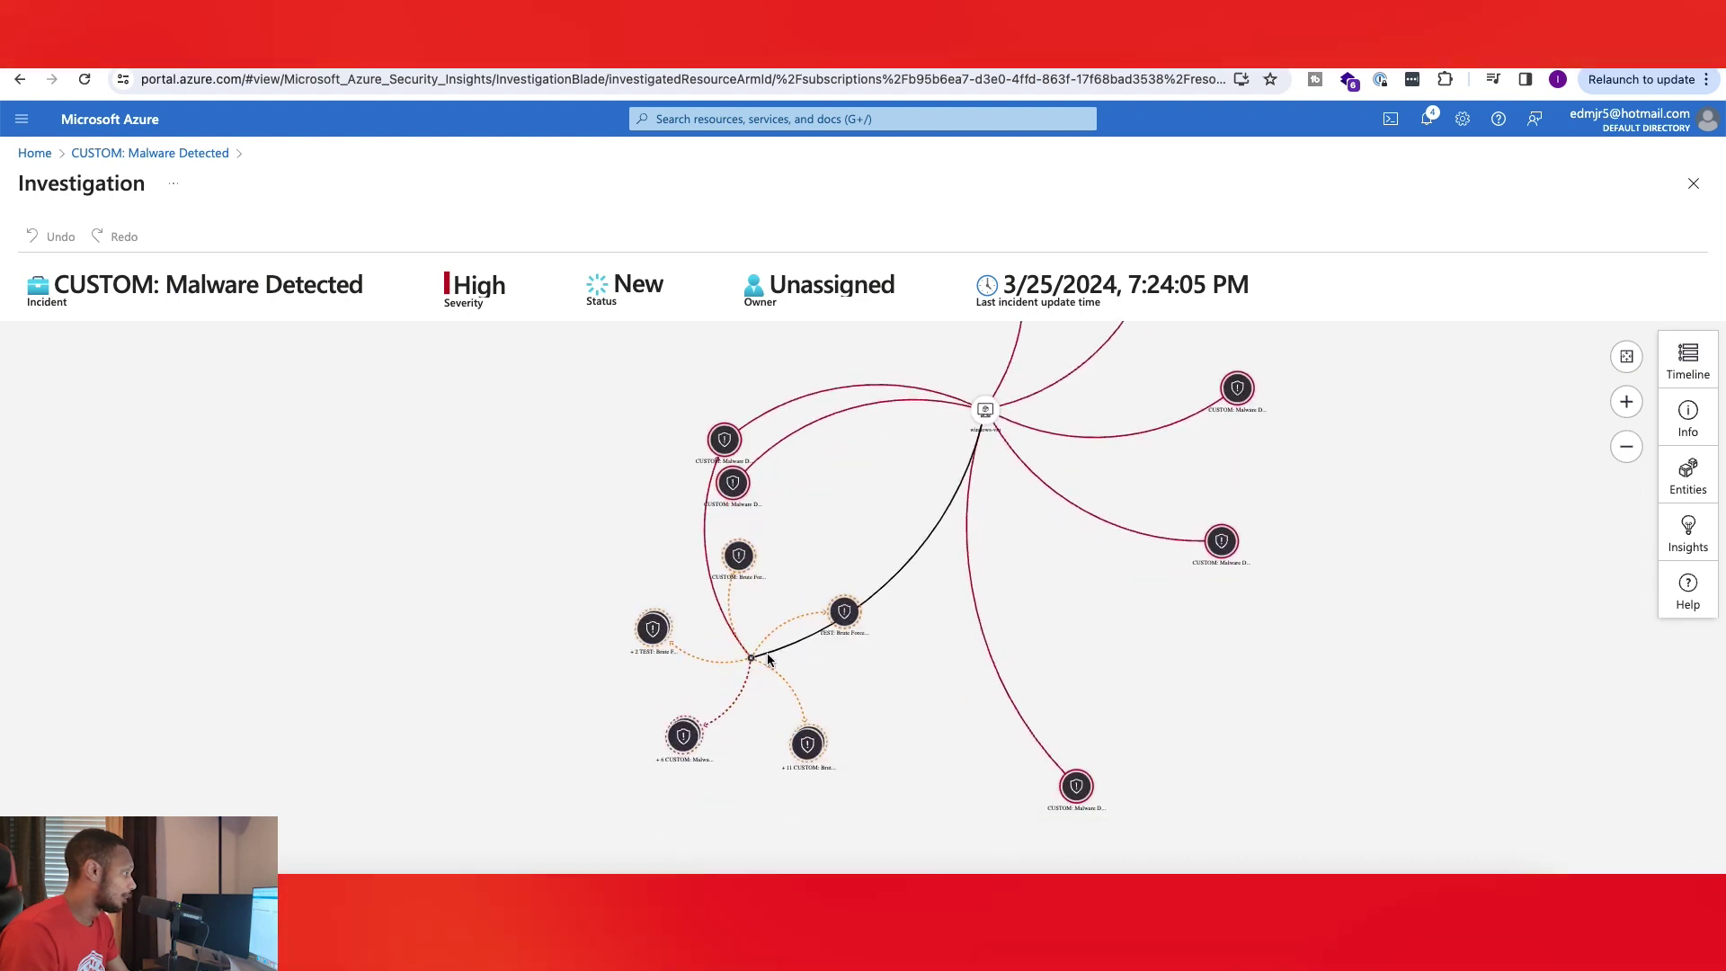
pyautogui.click(750, 659)
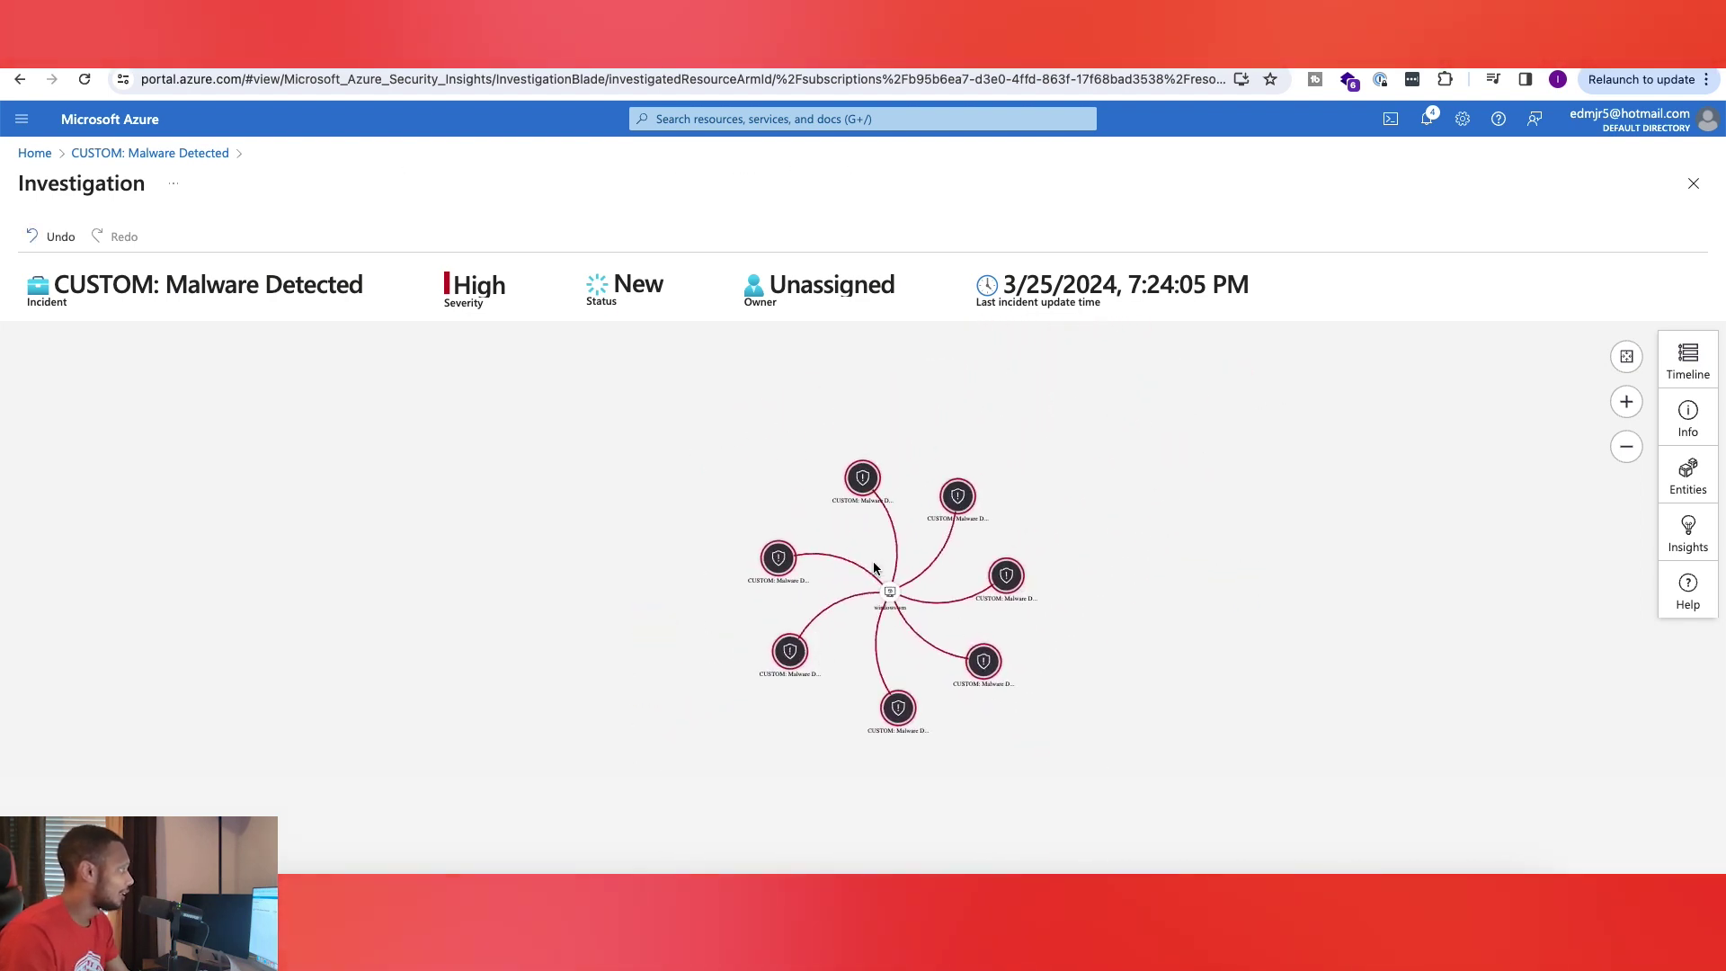
pyautogui.scroll(3, 1179, 542)
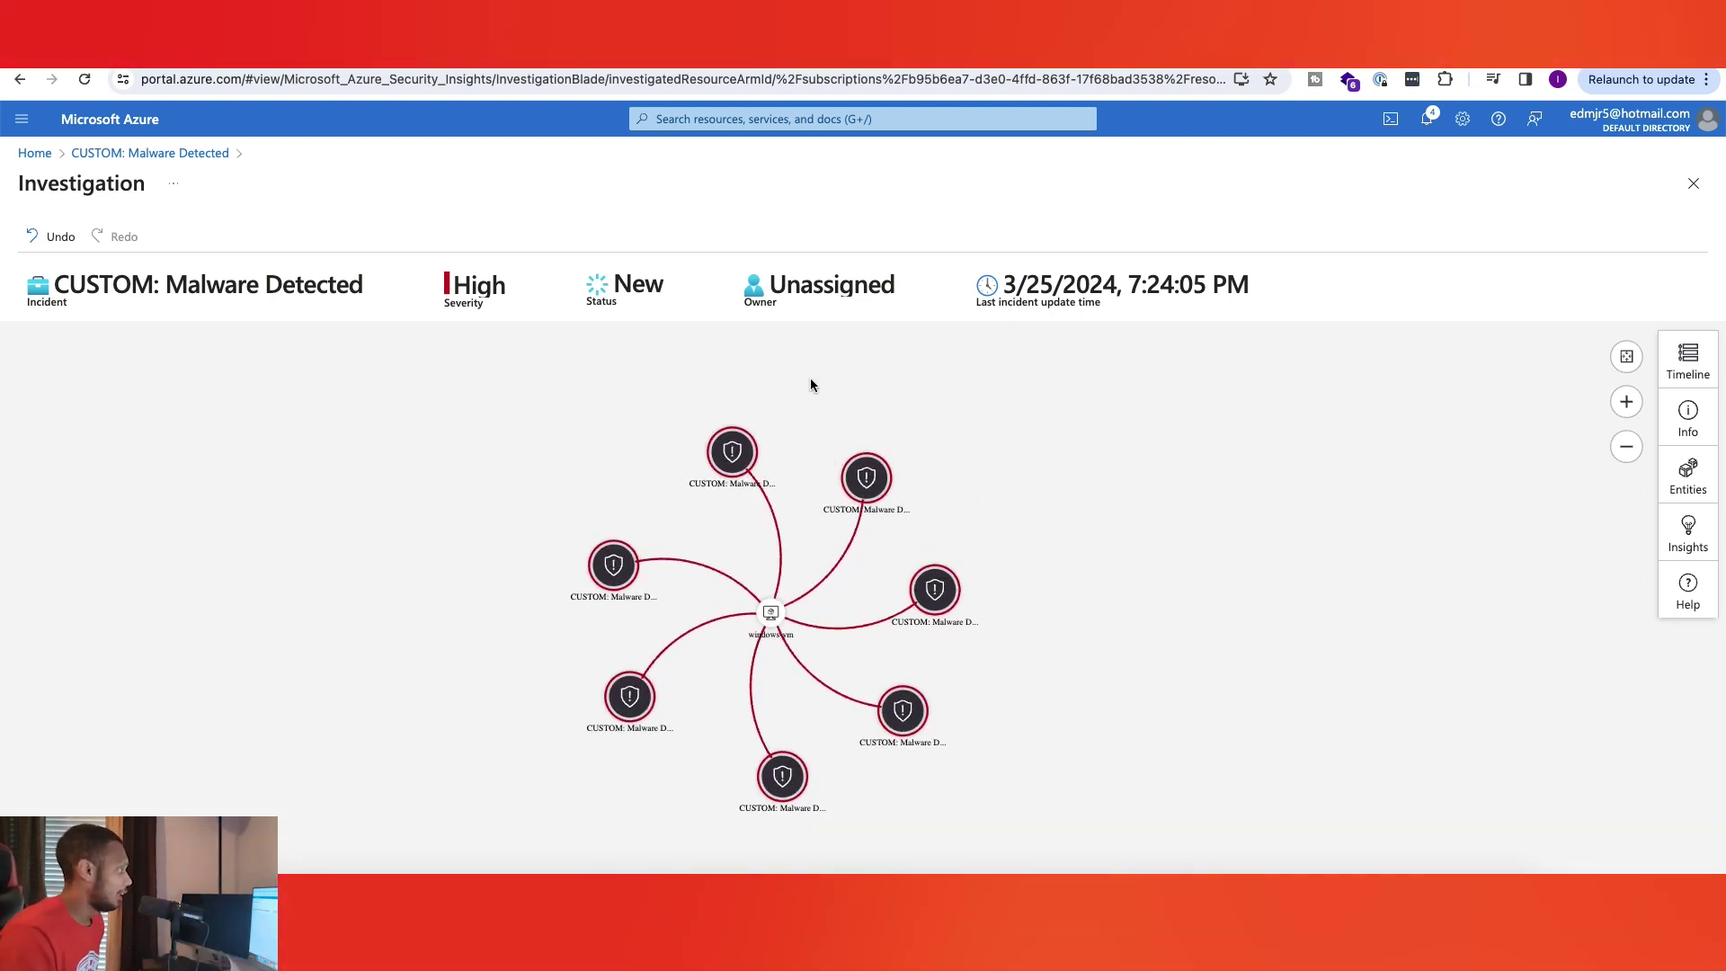
# Assign the incident to the signed-in account as owner from the investigation page
pyautogui.moveTo(208, 284); pyautogui.dragTo(364, 308)
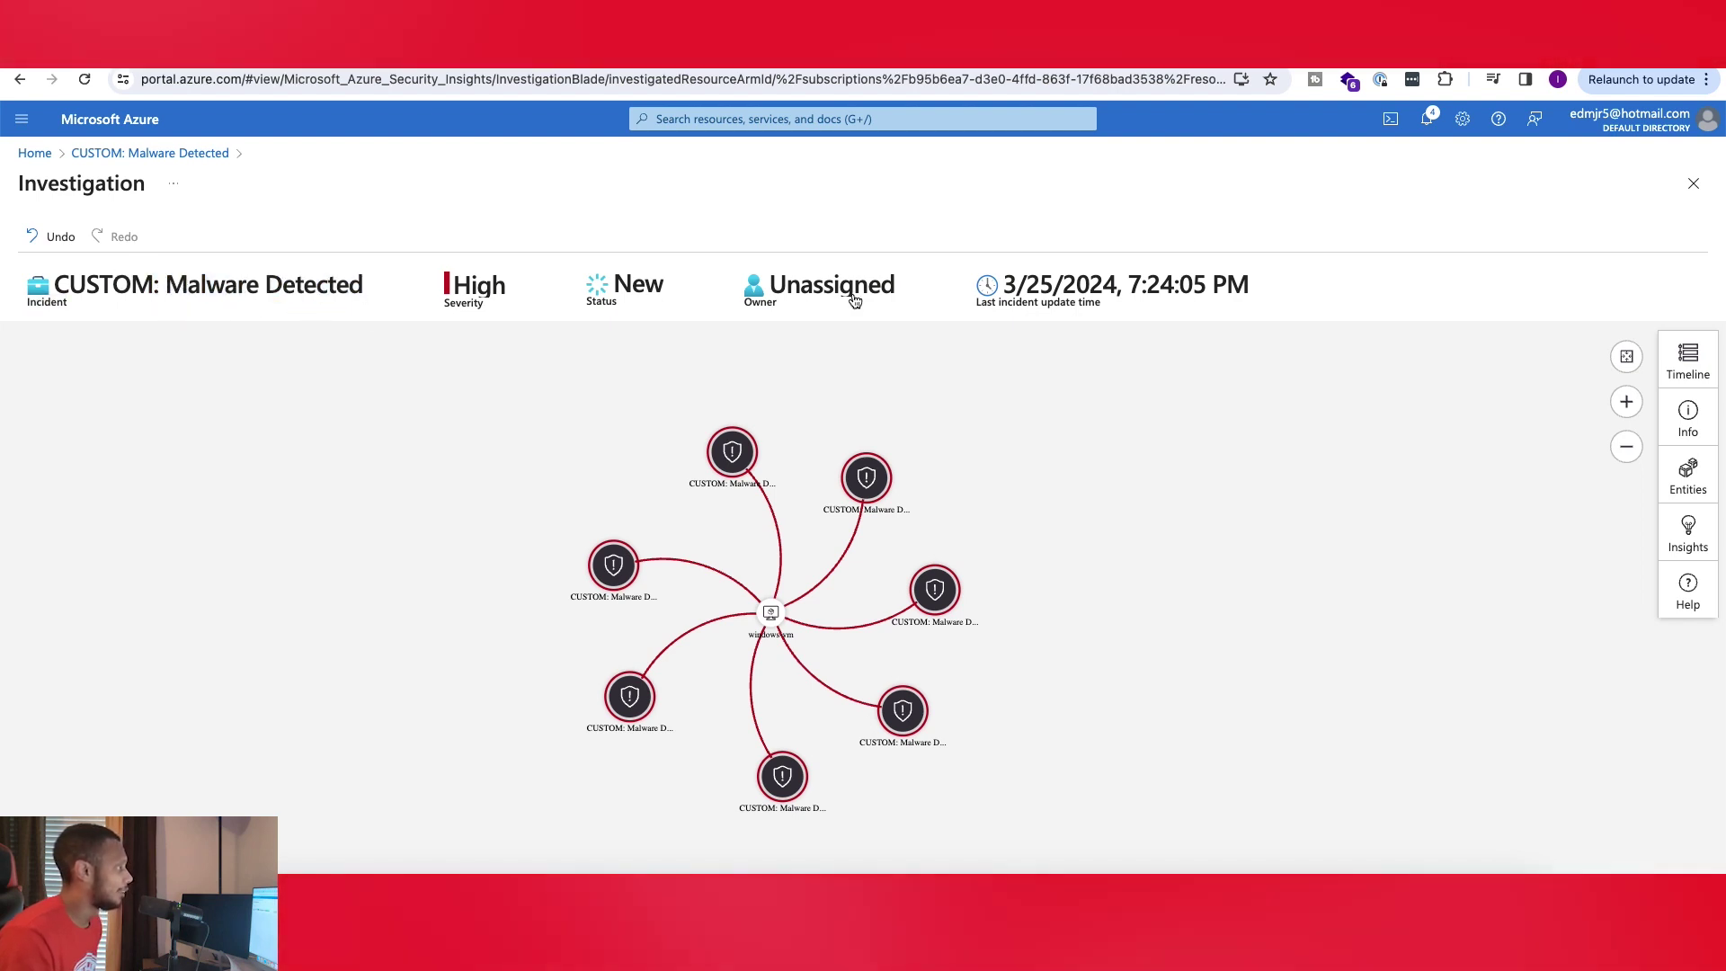
pyautogui.moveTo(922, 289); pyautogui.dragTo(875, 291)
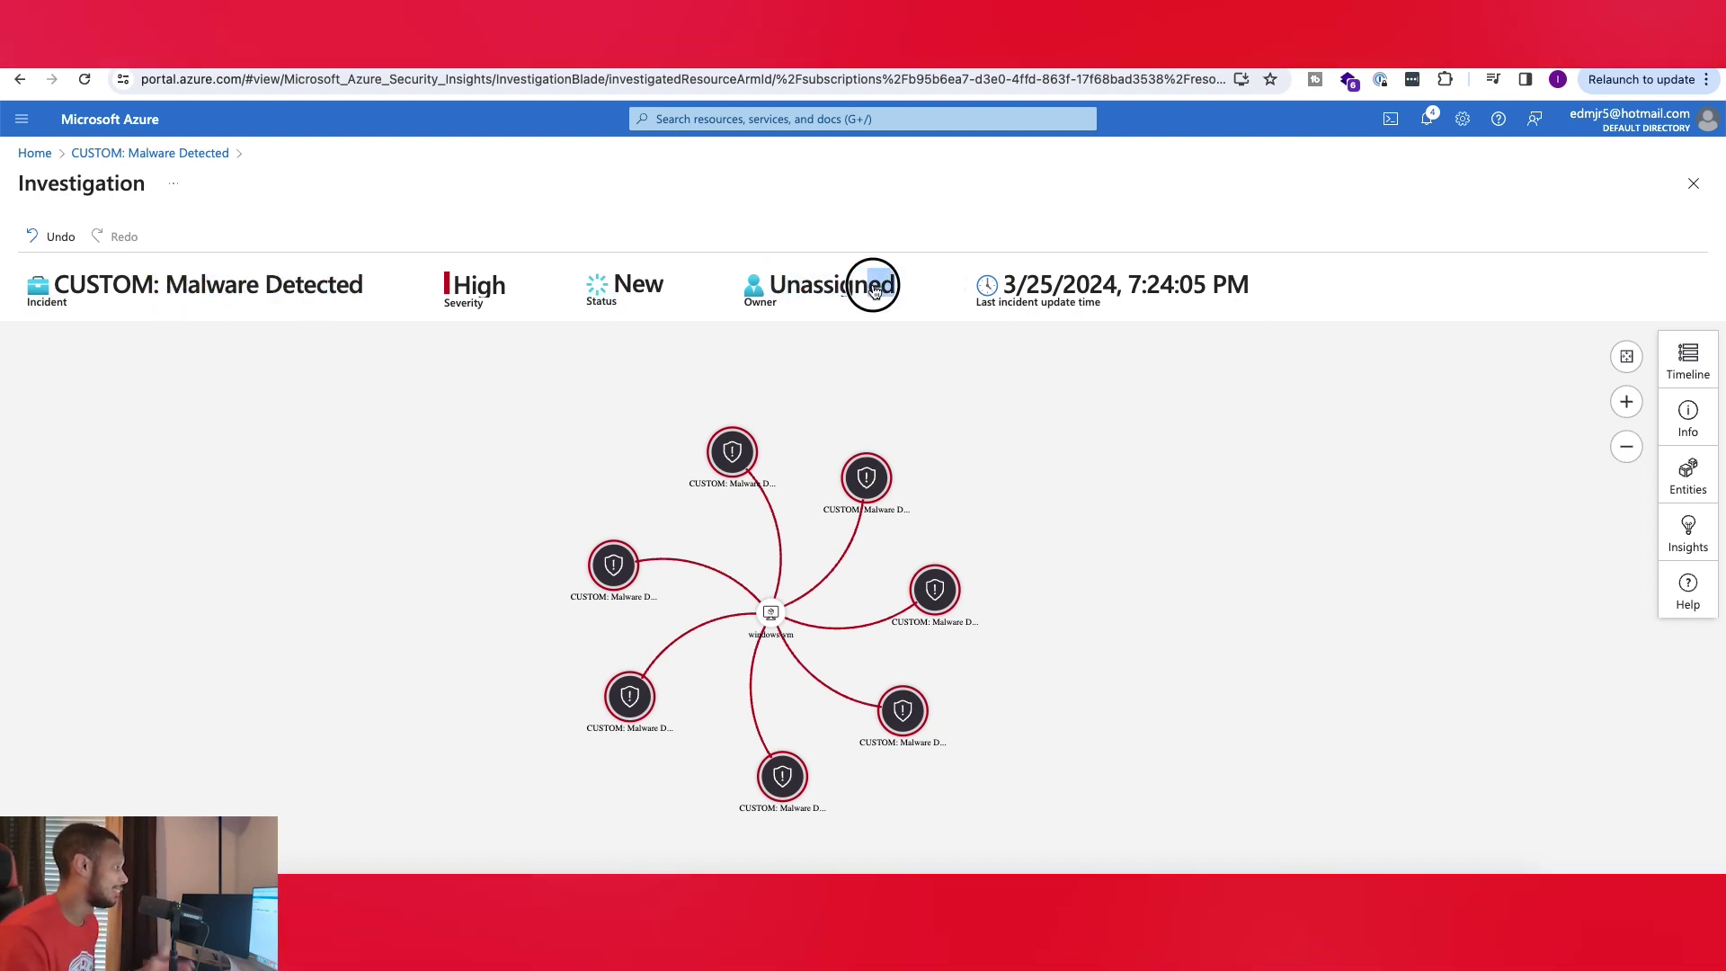
pyautogui.click(851, 284)
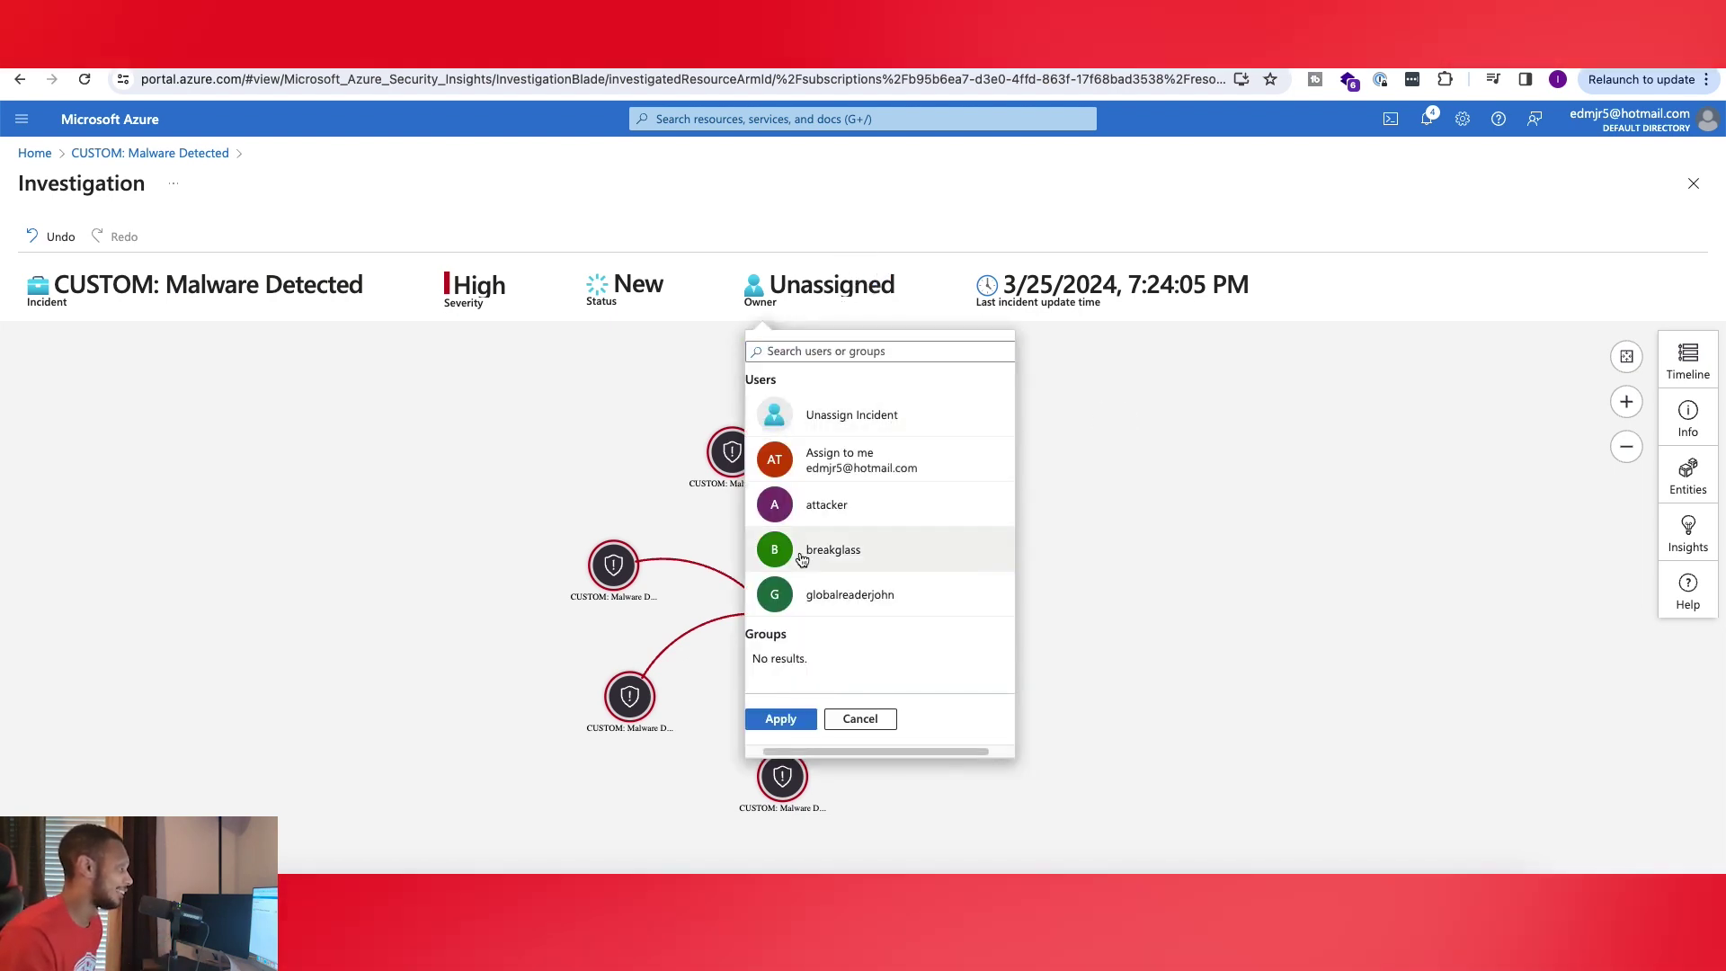
pyautogui.click(855, 462)
pyautogui.click(780, 719)
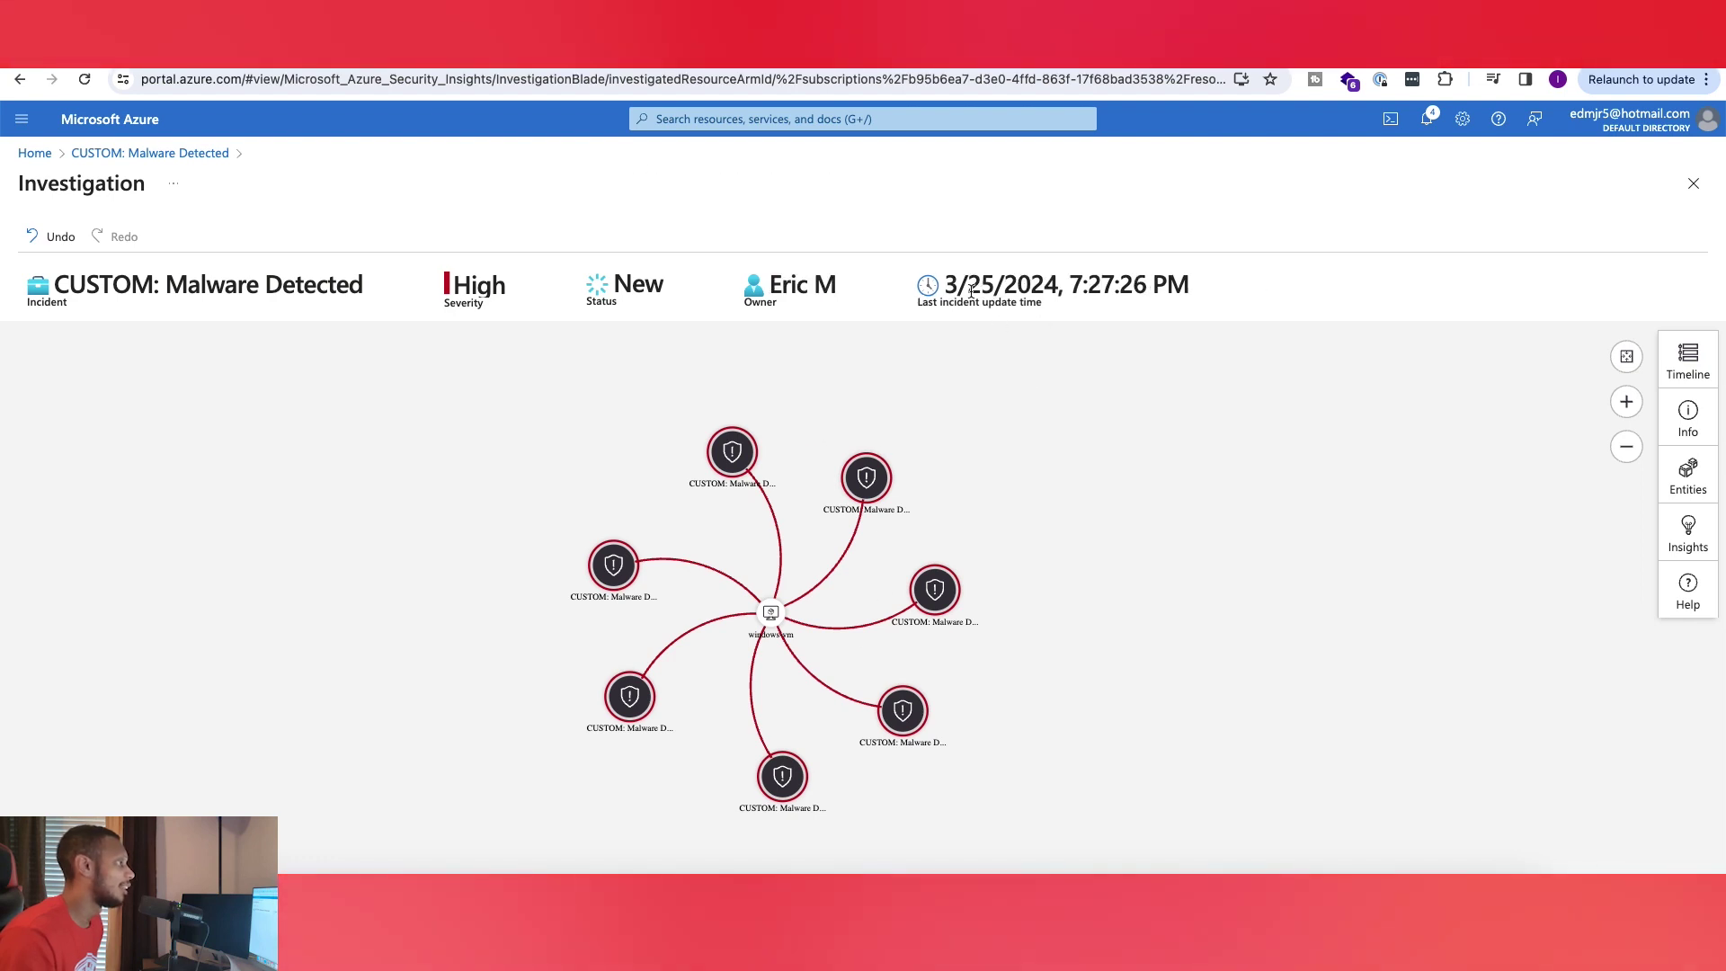
# Open the uppermost malware alert in the investigation graph and read through its alert information
pyautogui.moveTo(967, 284); pyautogui.dragTo(1189, 284)
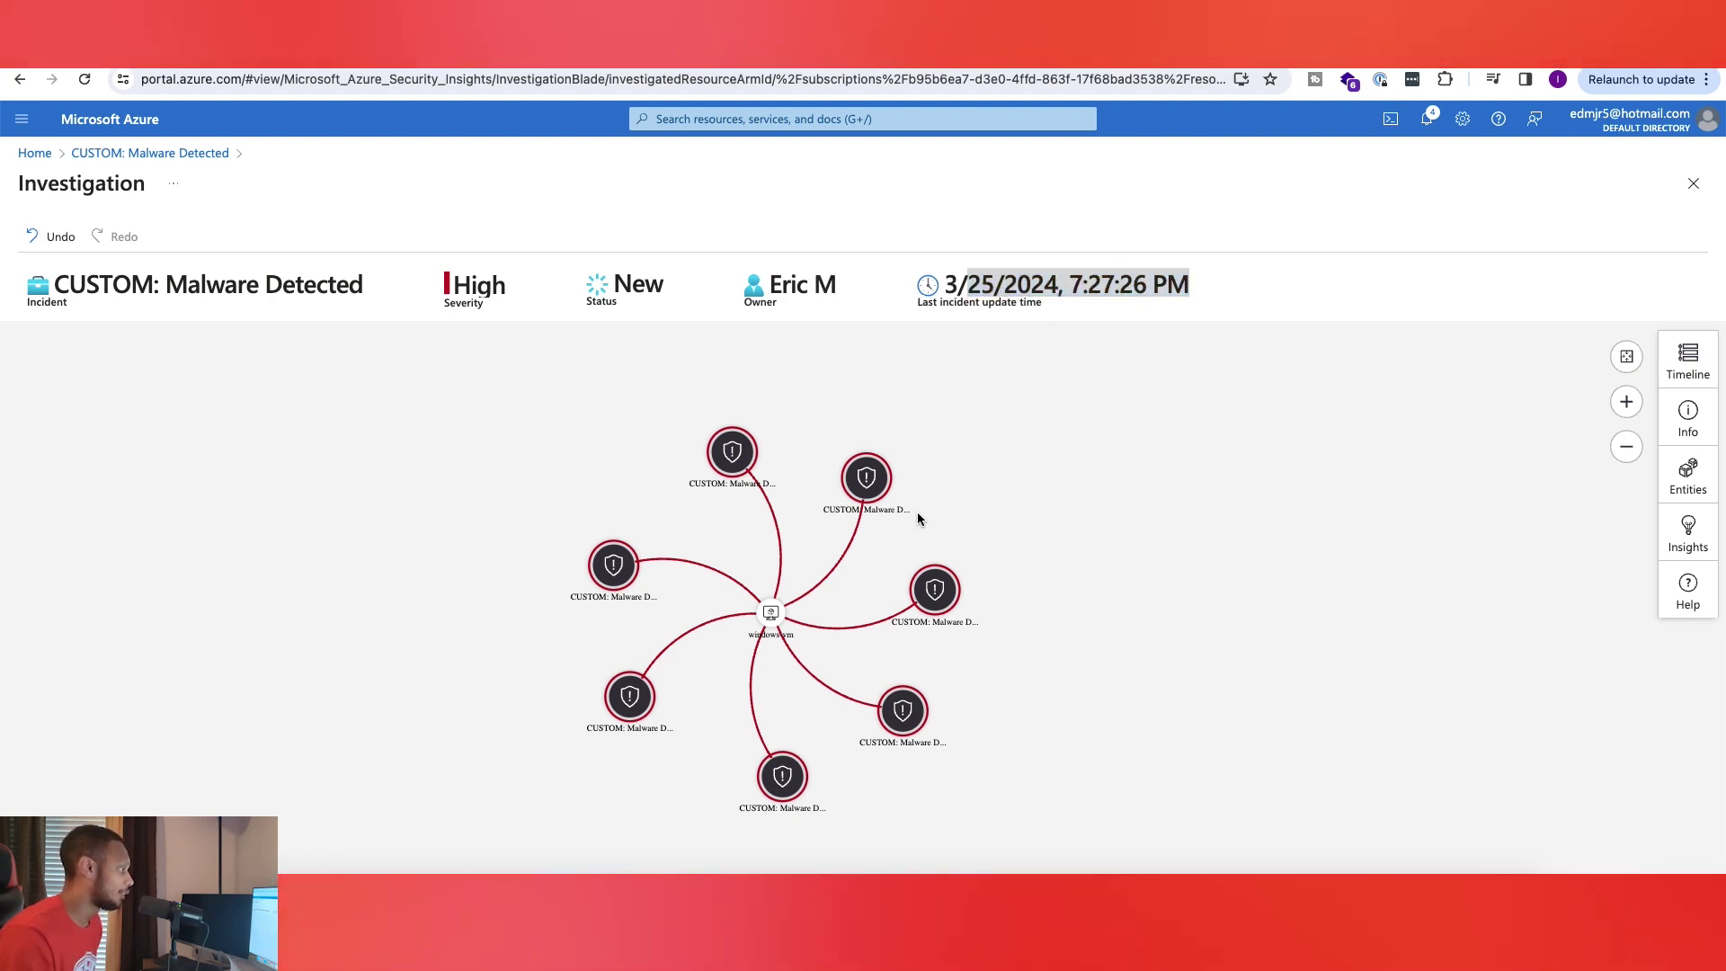
pyautogui.scroll(2, 789, 586)
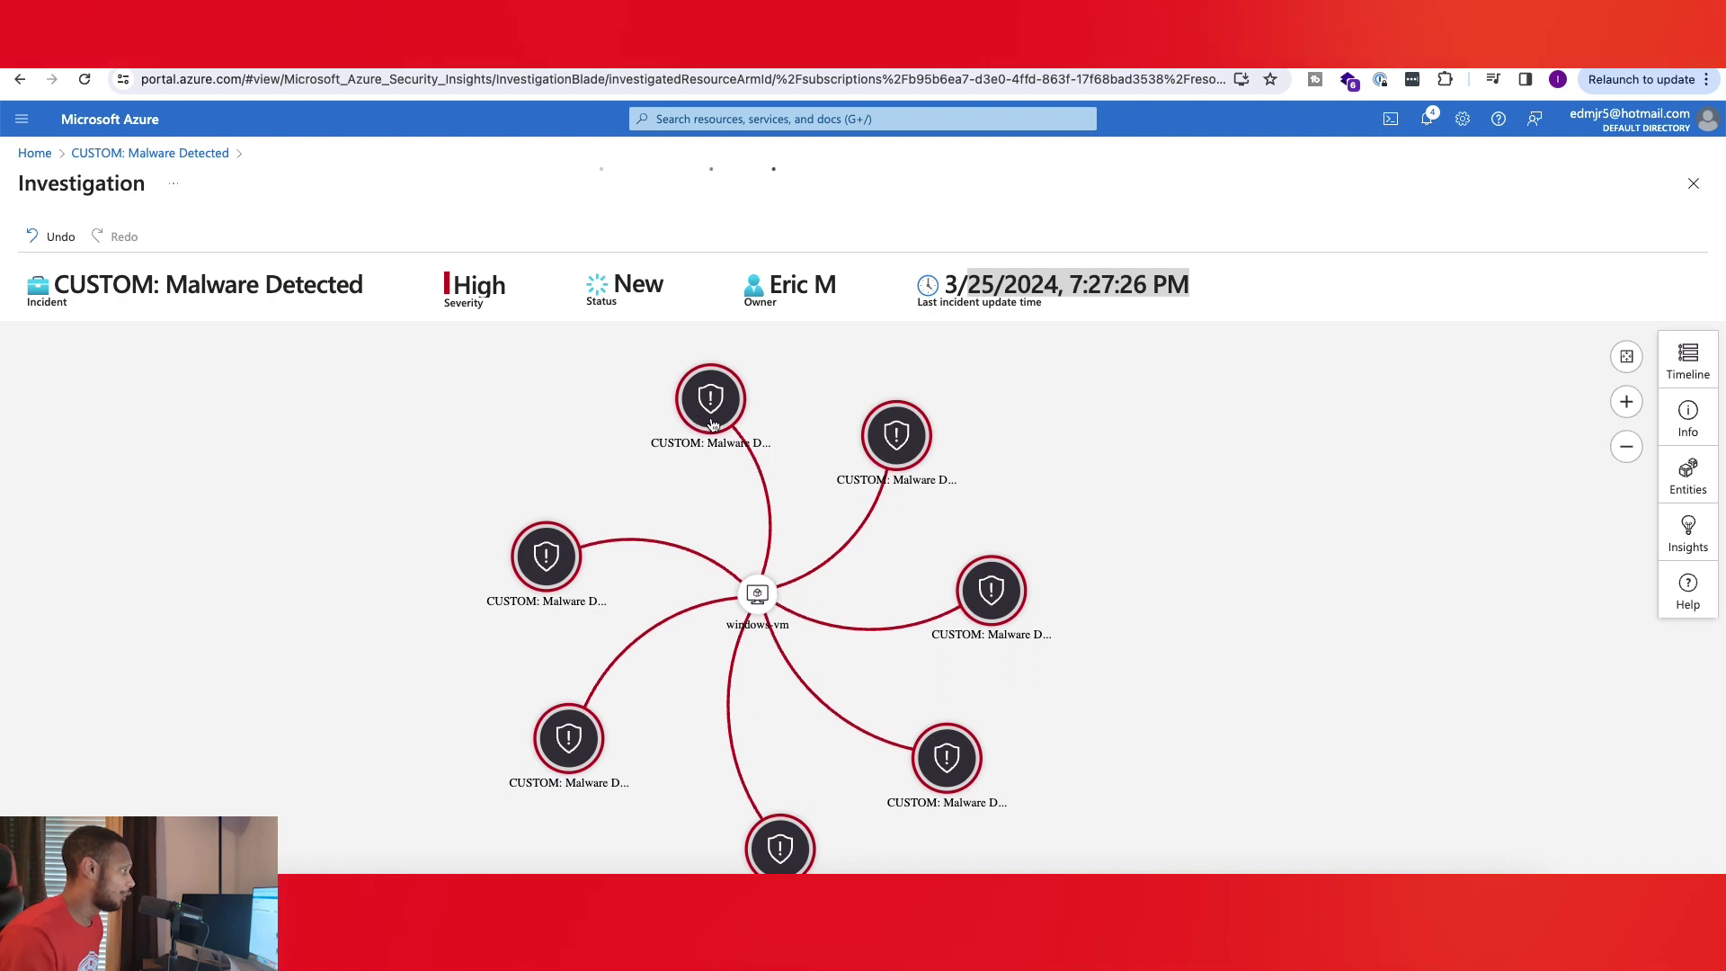
pyautogui.click(711, 419)
pyautogui.moveTo(781, 585); pyautogui.dragTo(807, 498)
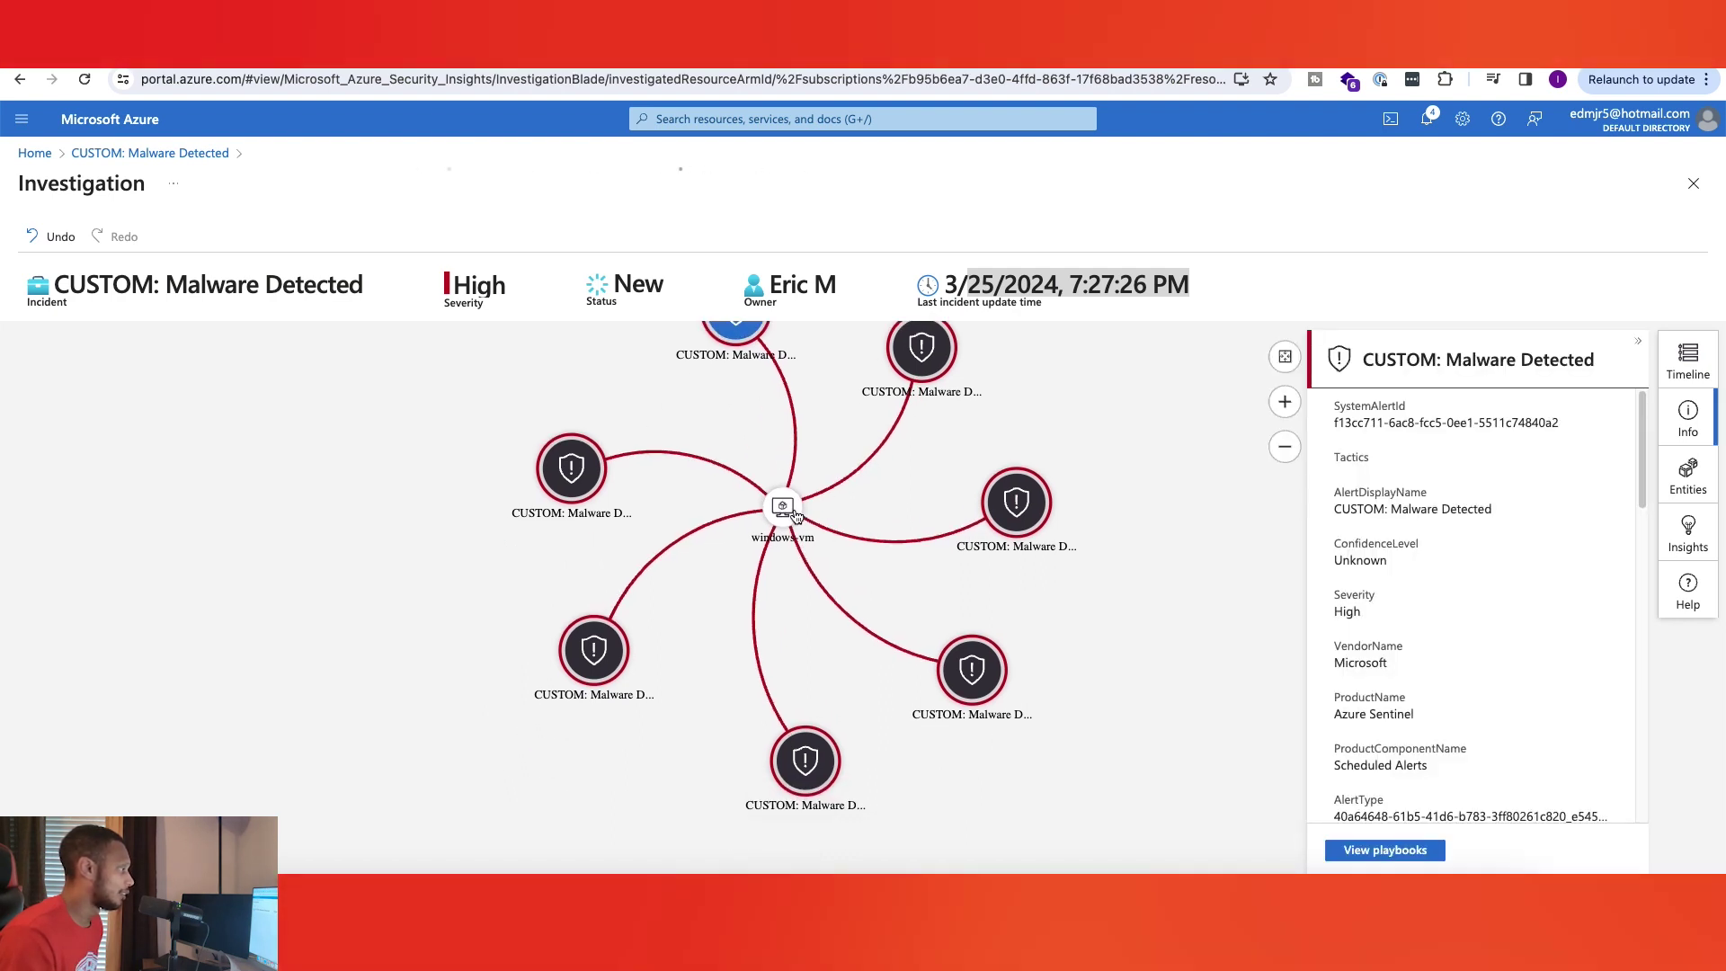
pyautogui.click(783, 506)
pyautogui.moveTo(934, 524); pyautogui.dragTo(934, 563)
pyautogui.click(736, 351)
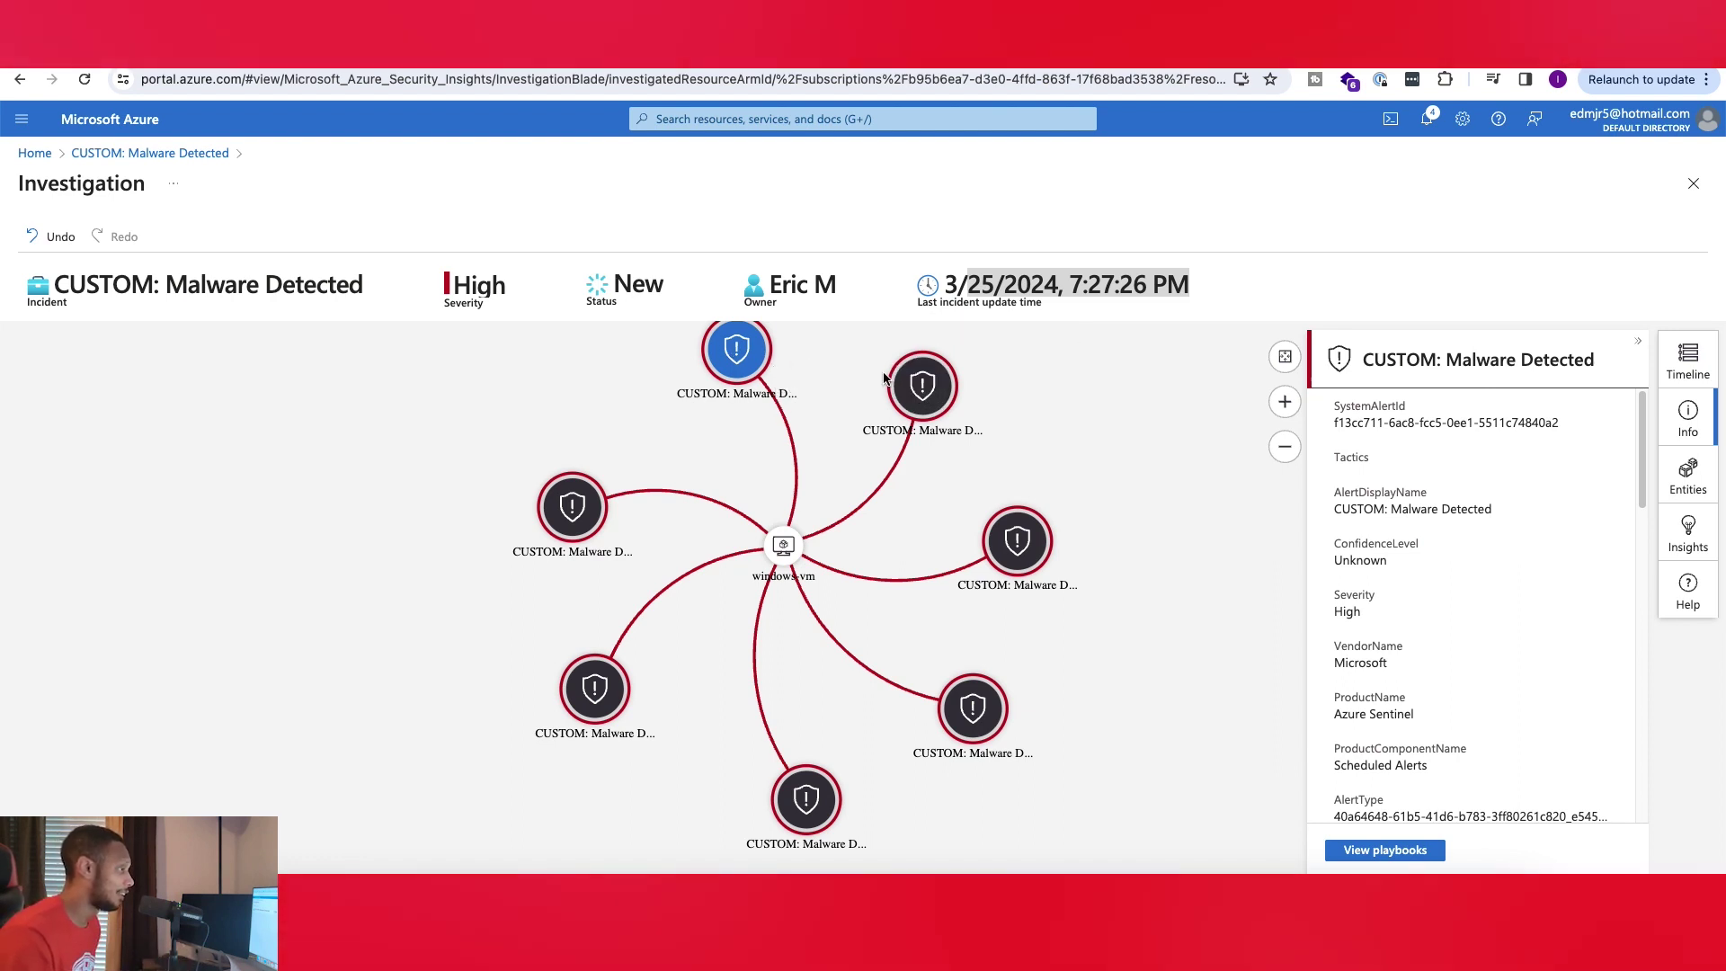
pyautogui.scroll(-10, 1447, 593)
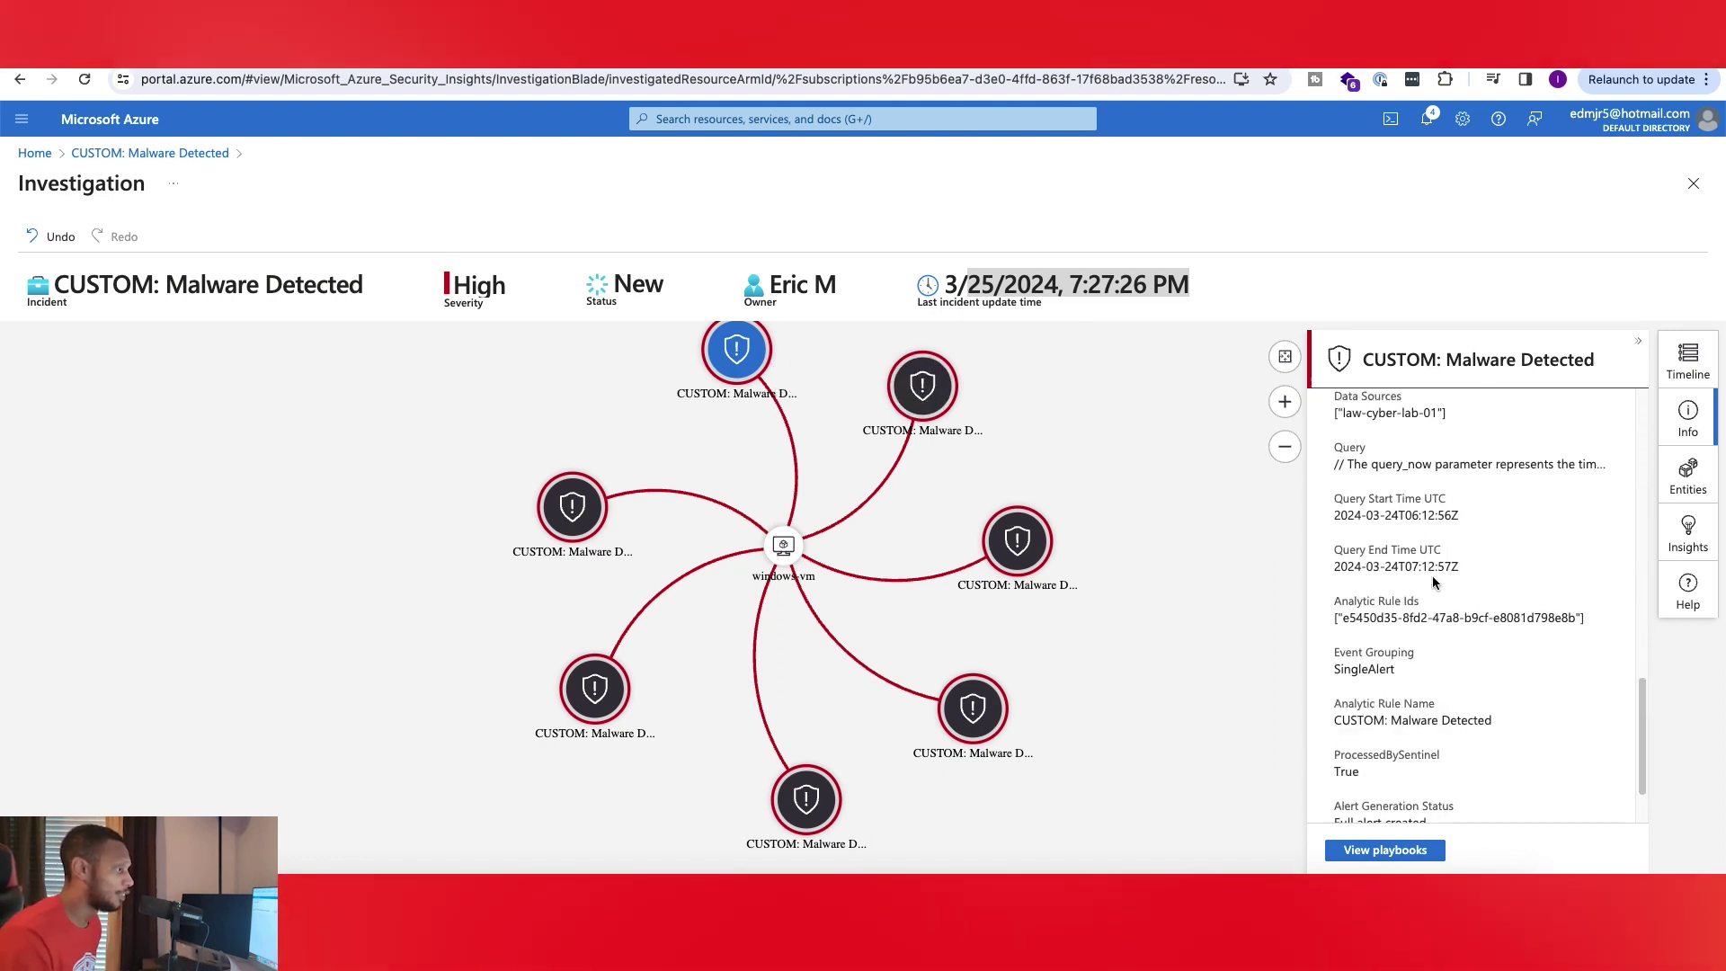
# Read through the alert information of the next malware alerts, going clockwise around the windows-vm host
pyautogui.click(920, 388)
pyautogui.scroll(-3, 1429, 539)
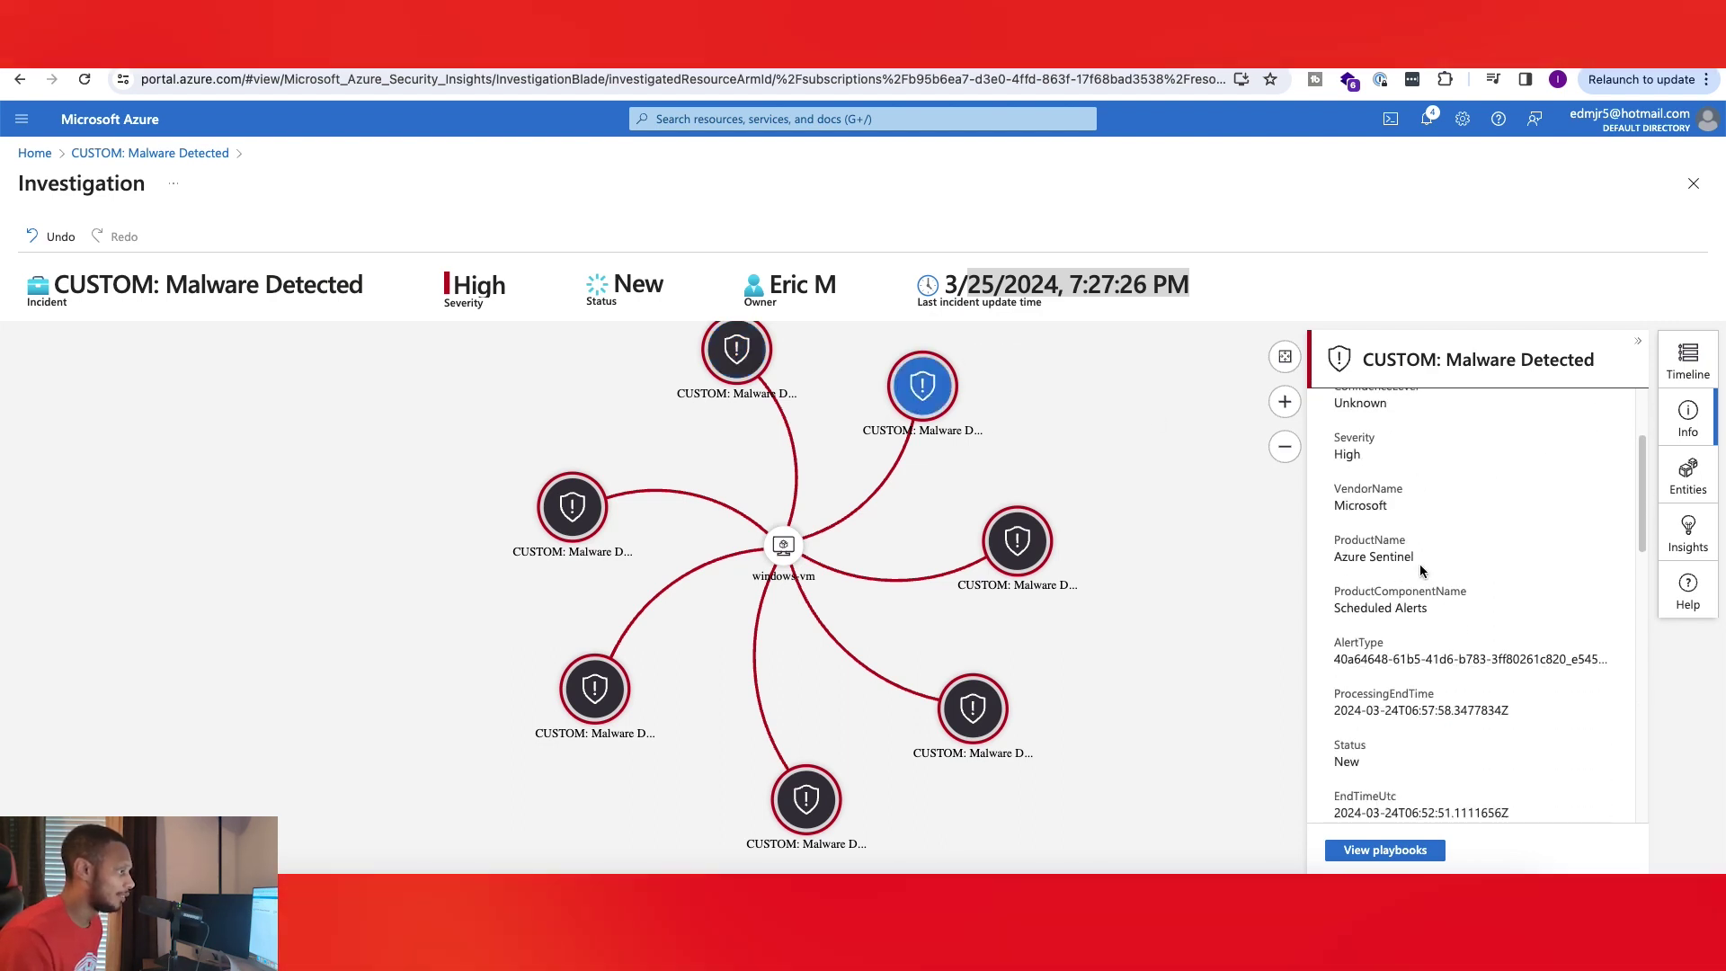
pyautogui.scroll(-5, 1422, 568)
pyautogui.click(1017, 540)
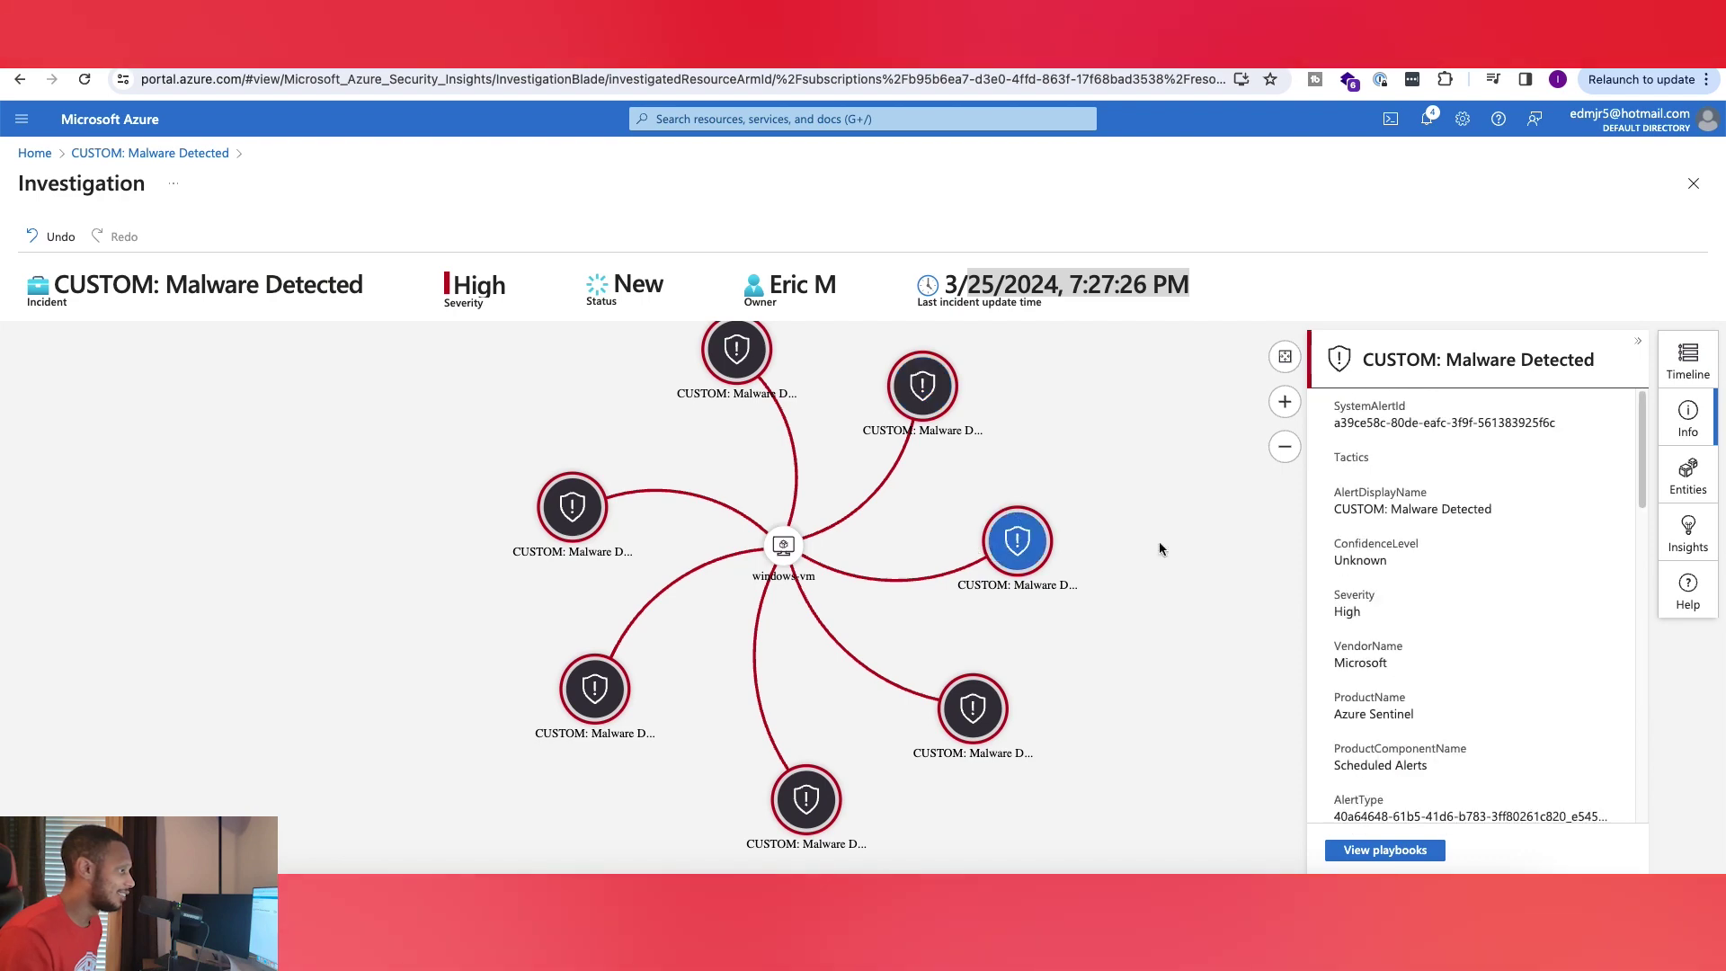
pyautogui.scroll(-3, 1504, 578)
pyautogui.scroll(-3, 1504, 578)
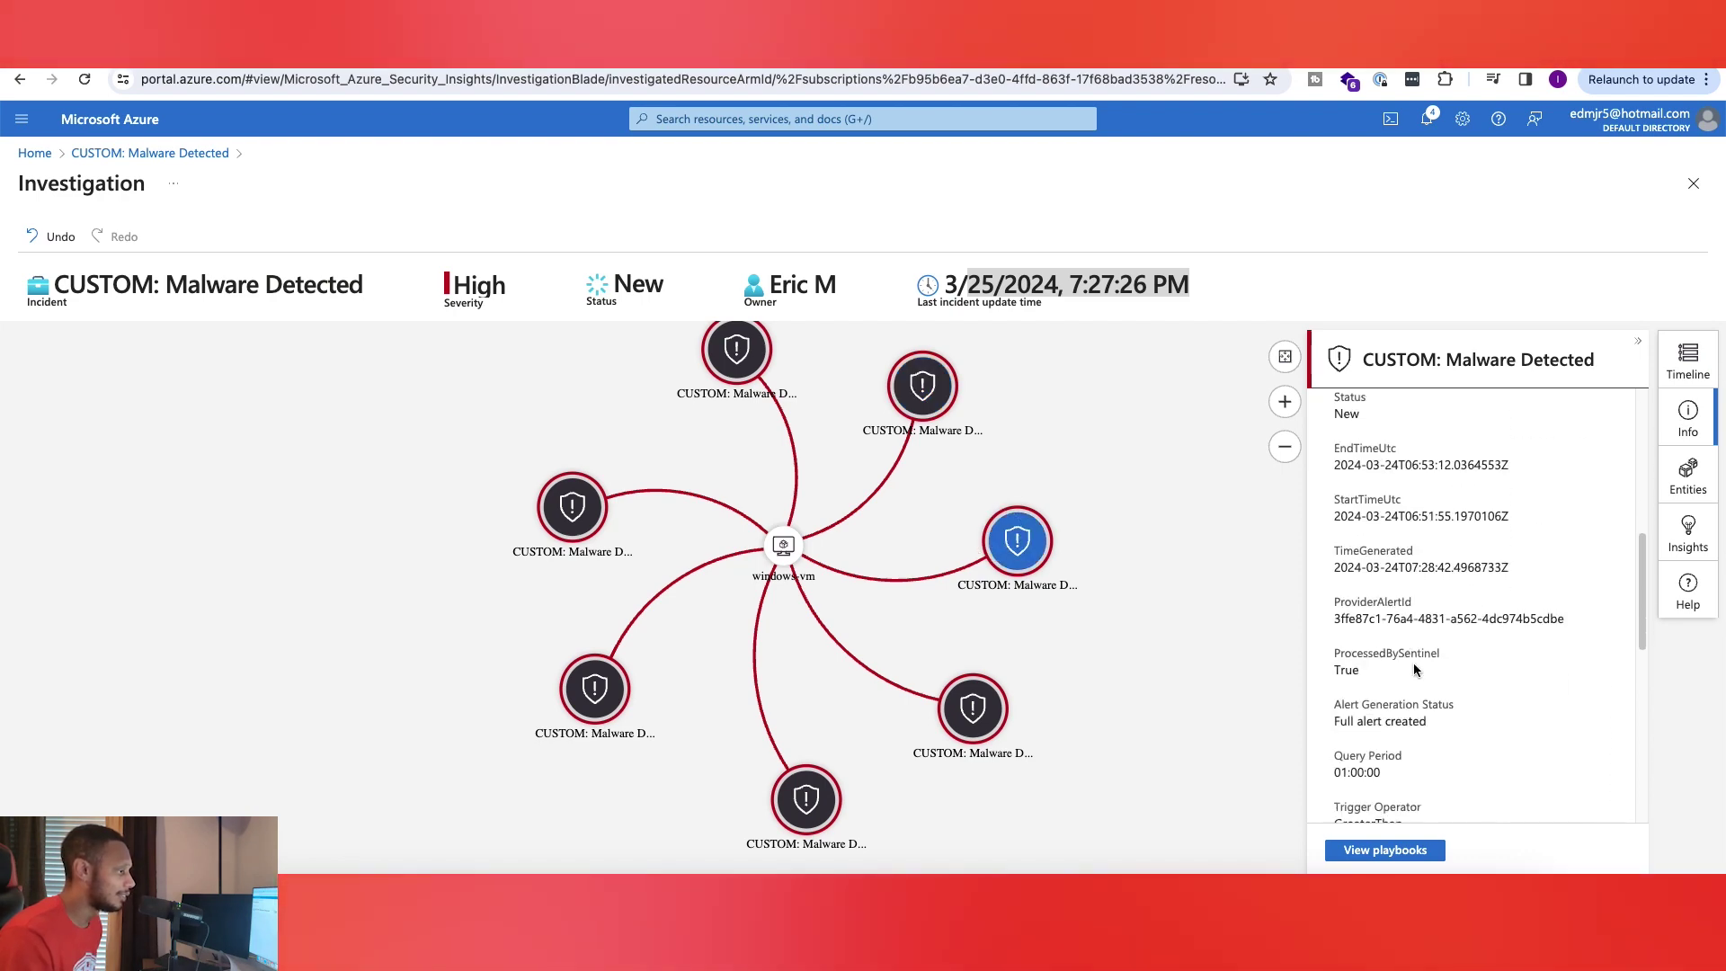
pyautogui.scroll(-3, 1451, 651)
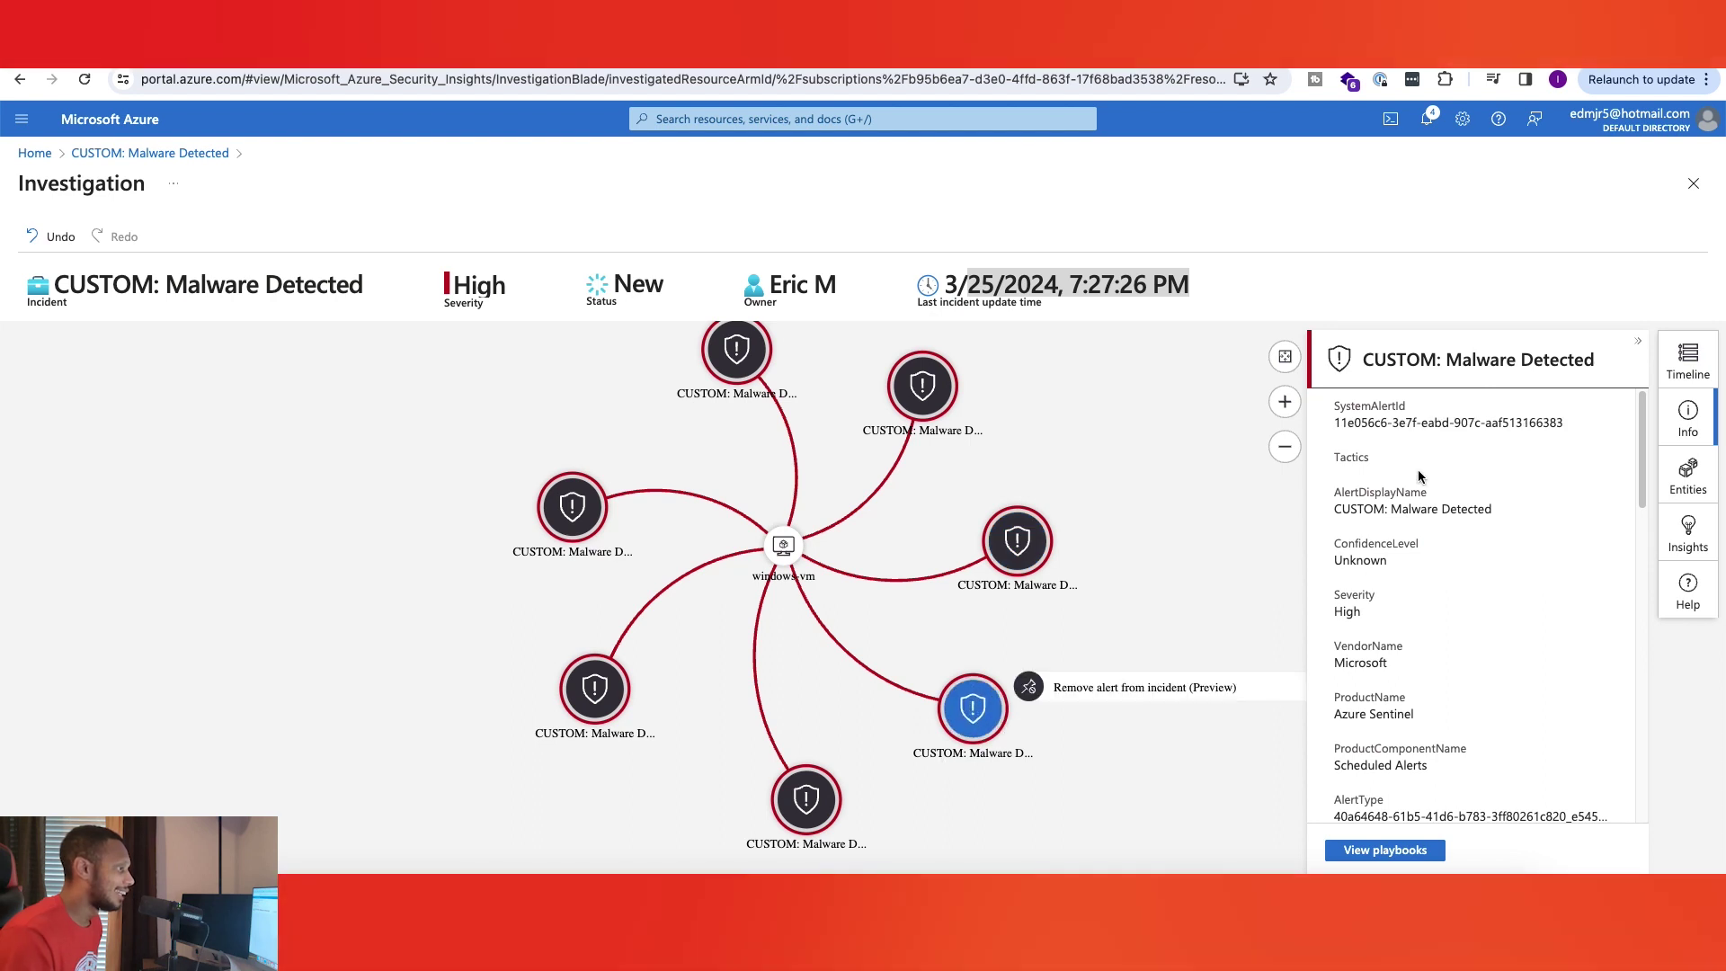
# Review the information of the remaining lower malware alerts, including their query times and analytic rule name
pyautogui.click(1448, 423)
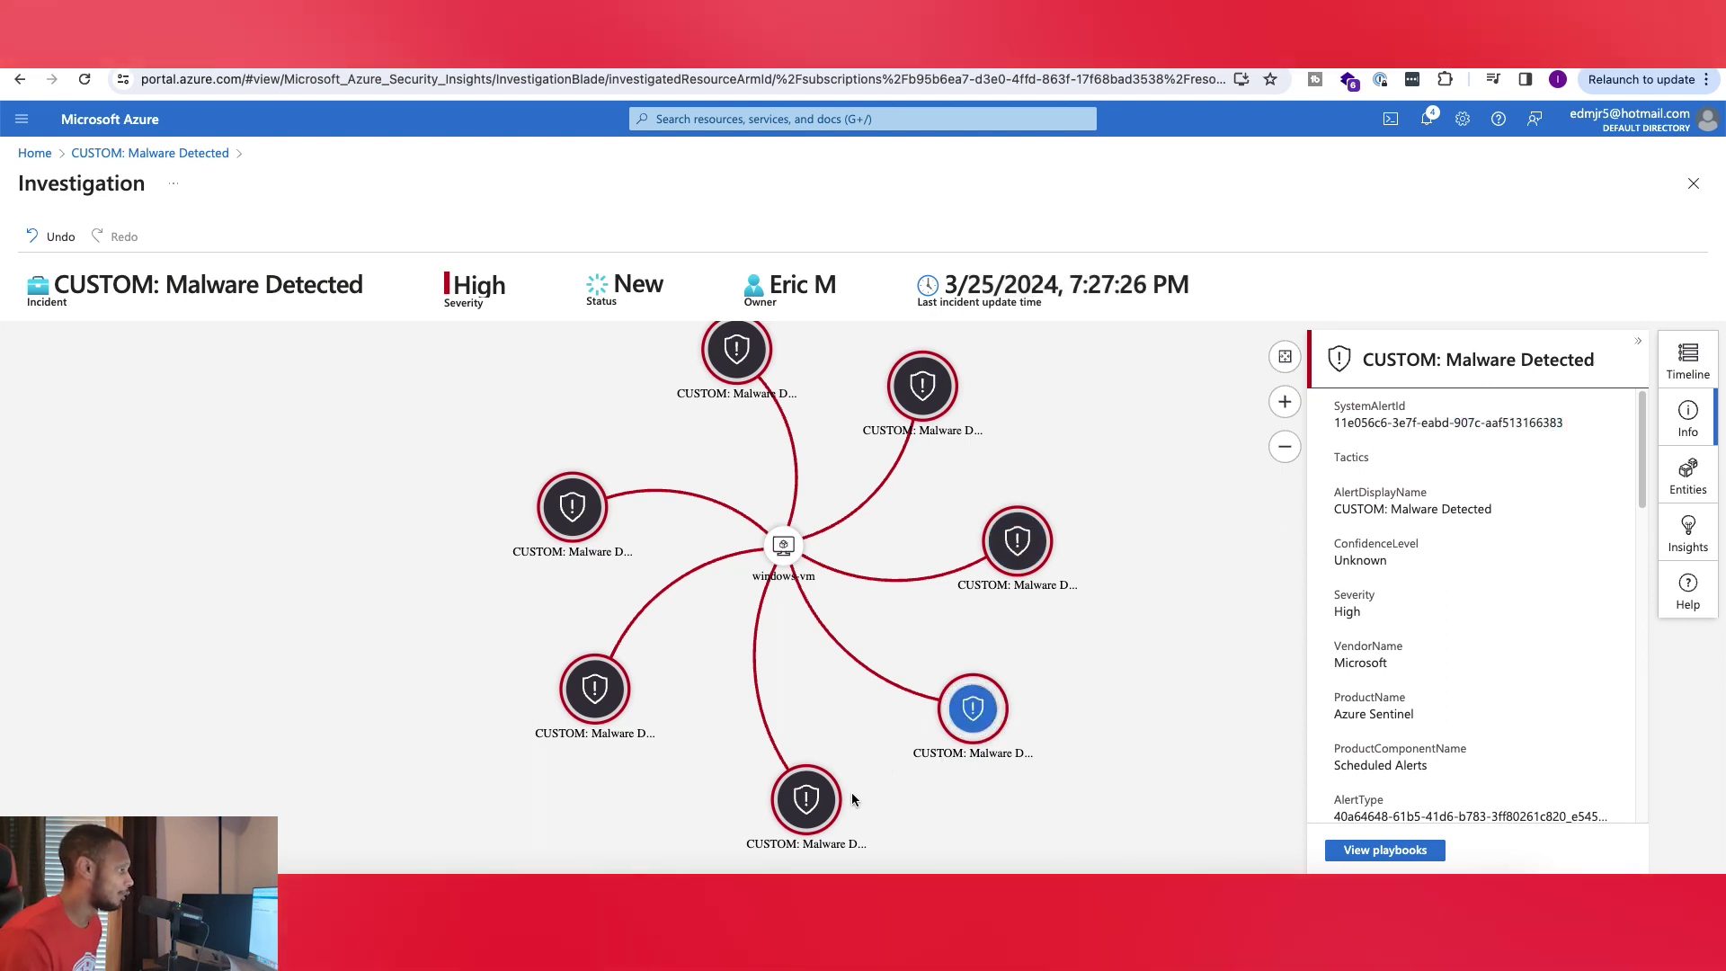
pyautogui.click(848, 797)
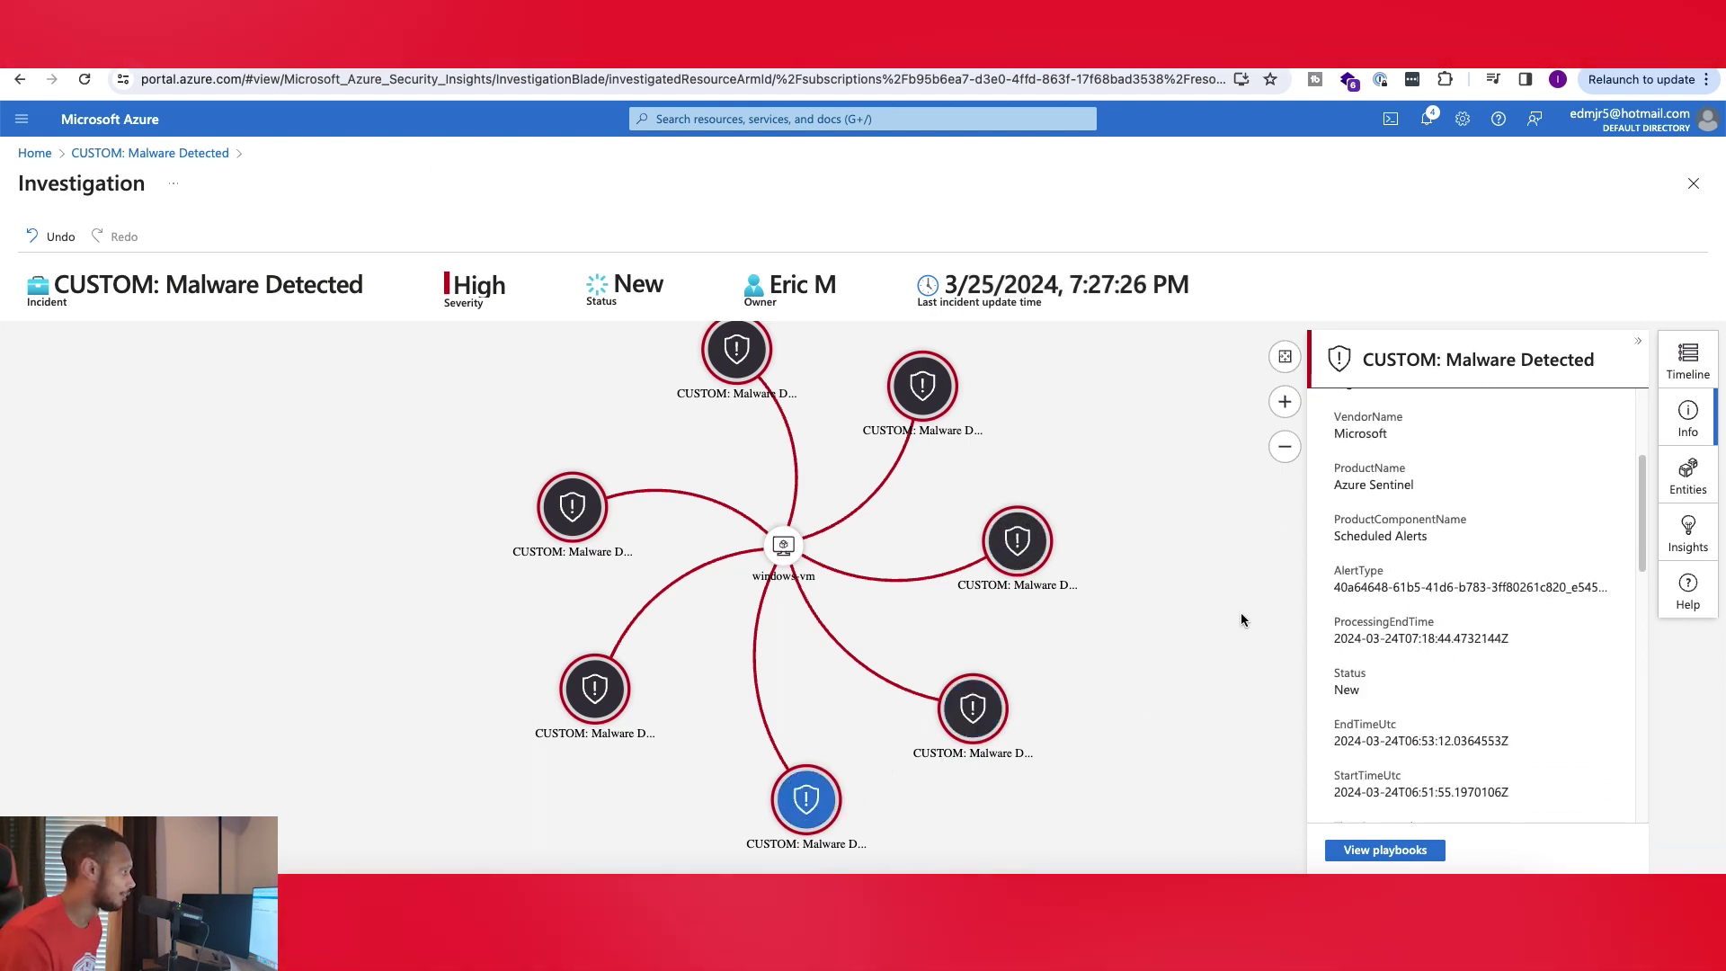
pyautogui.scroll(-10, 1455, 601)
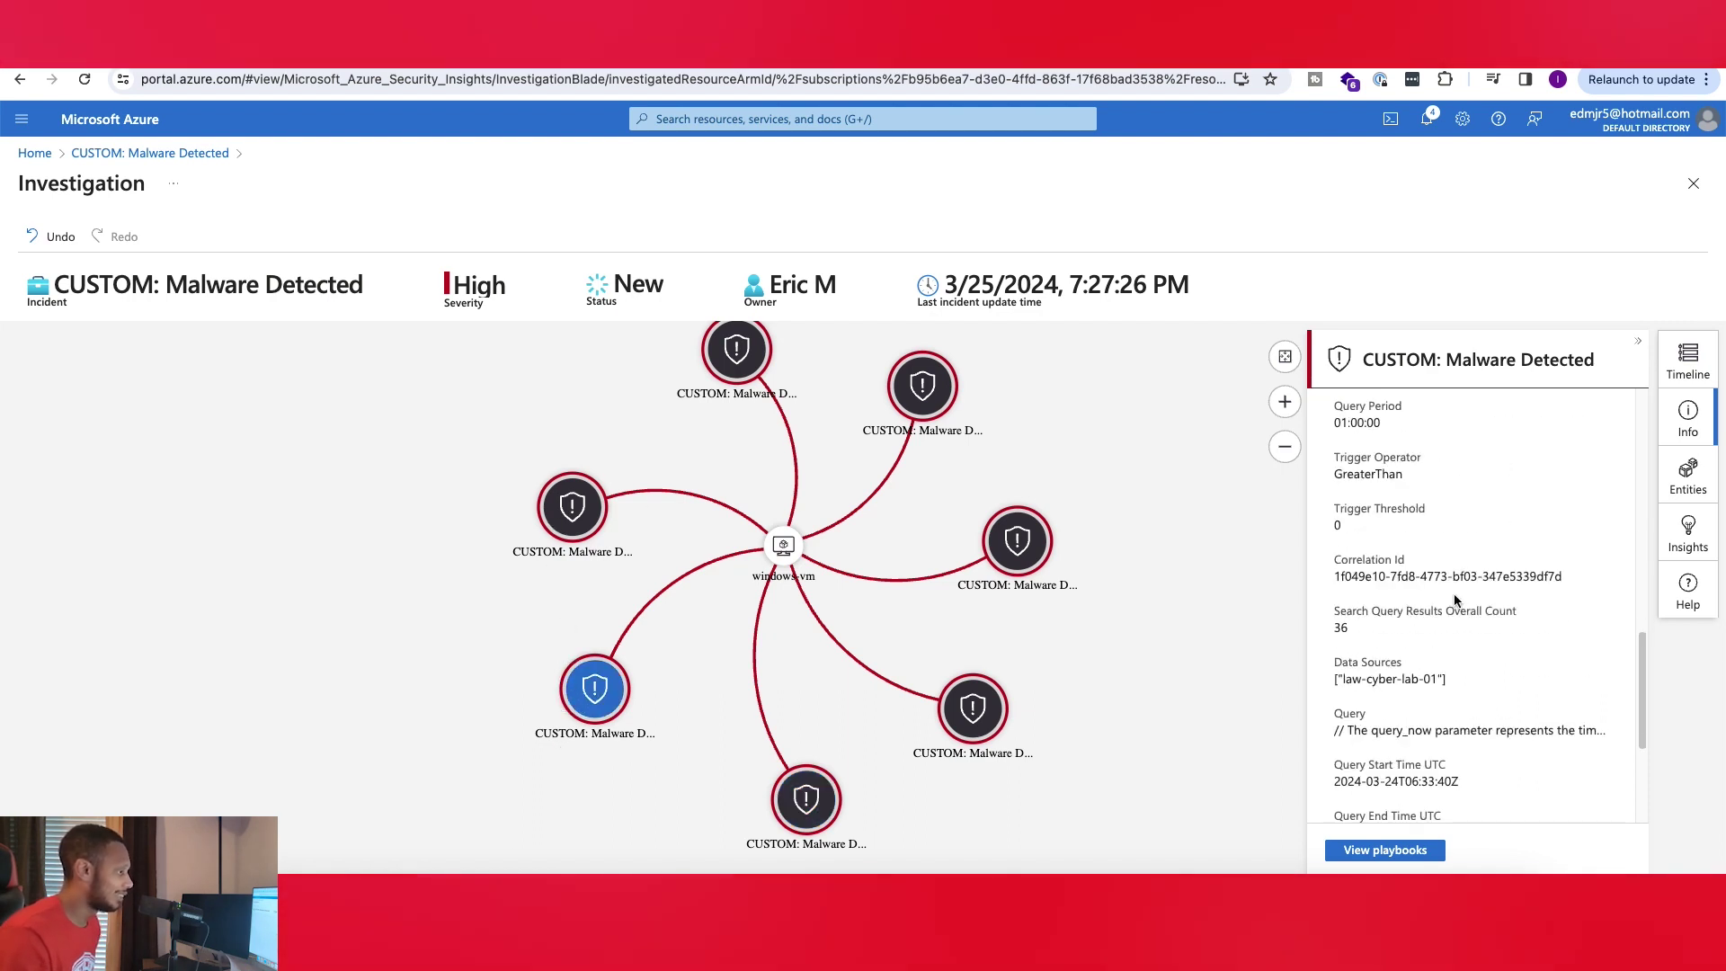
pyautogui.scroll(-3, 1455, 595)
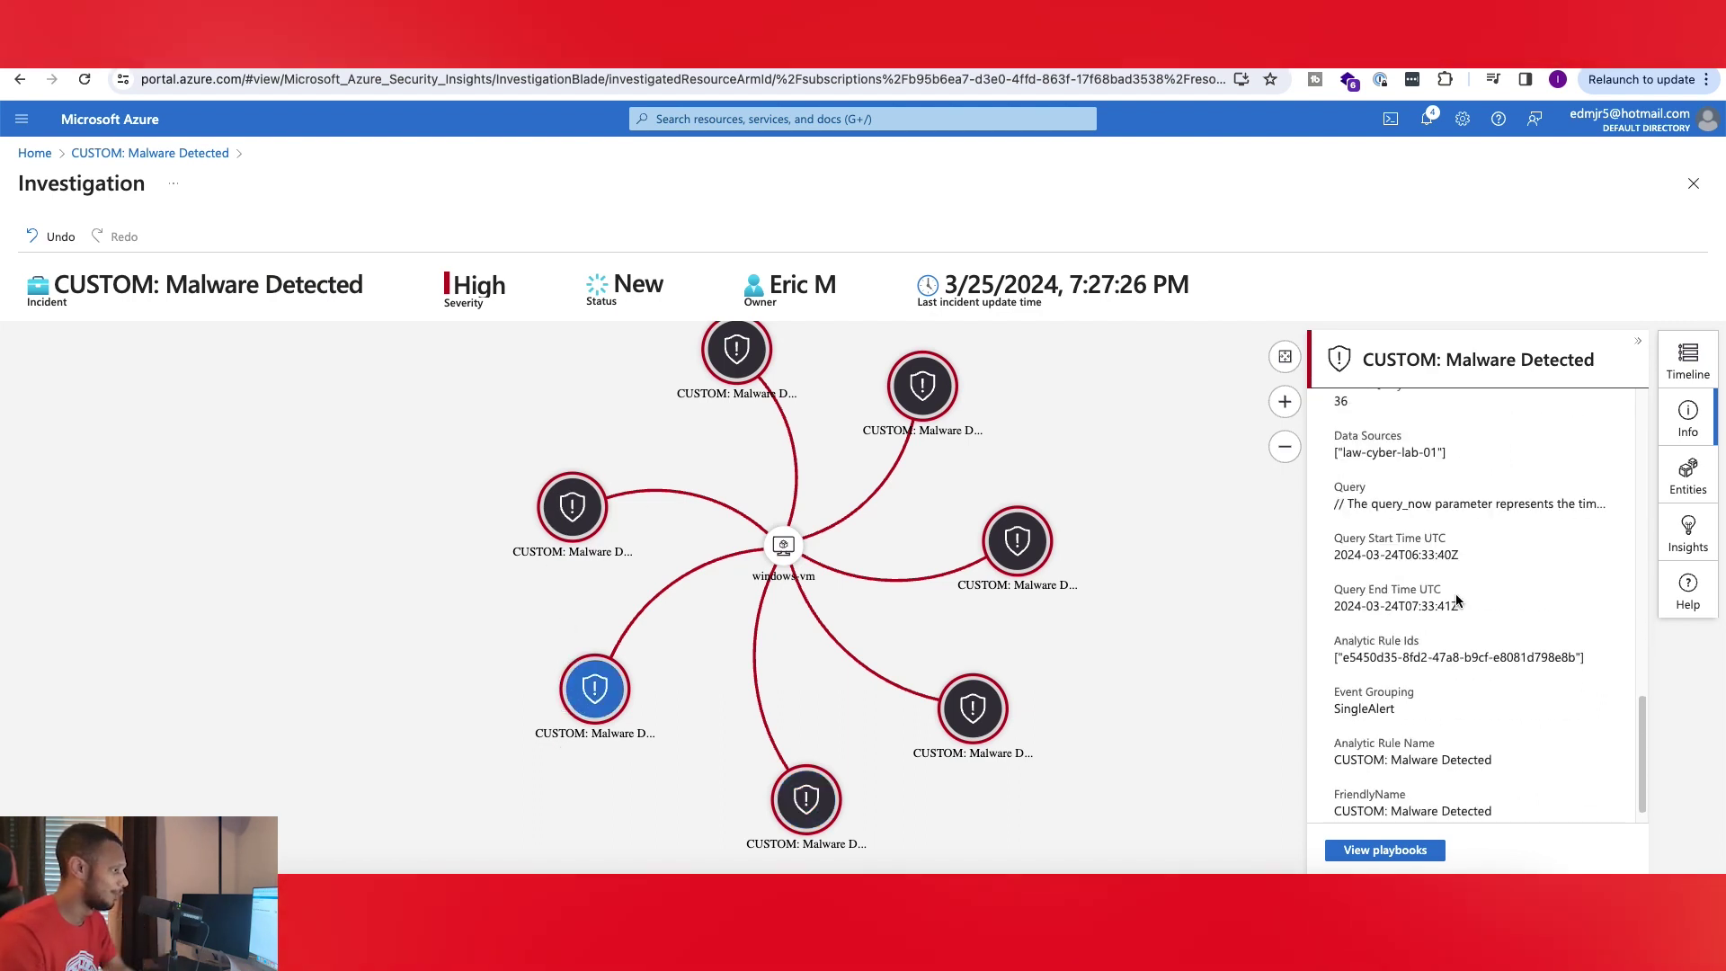
pyautogui.scroll(-1, 1465, 582)
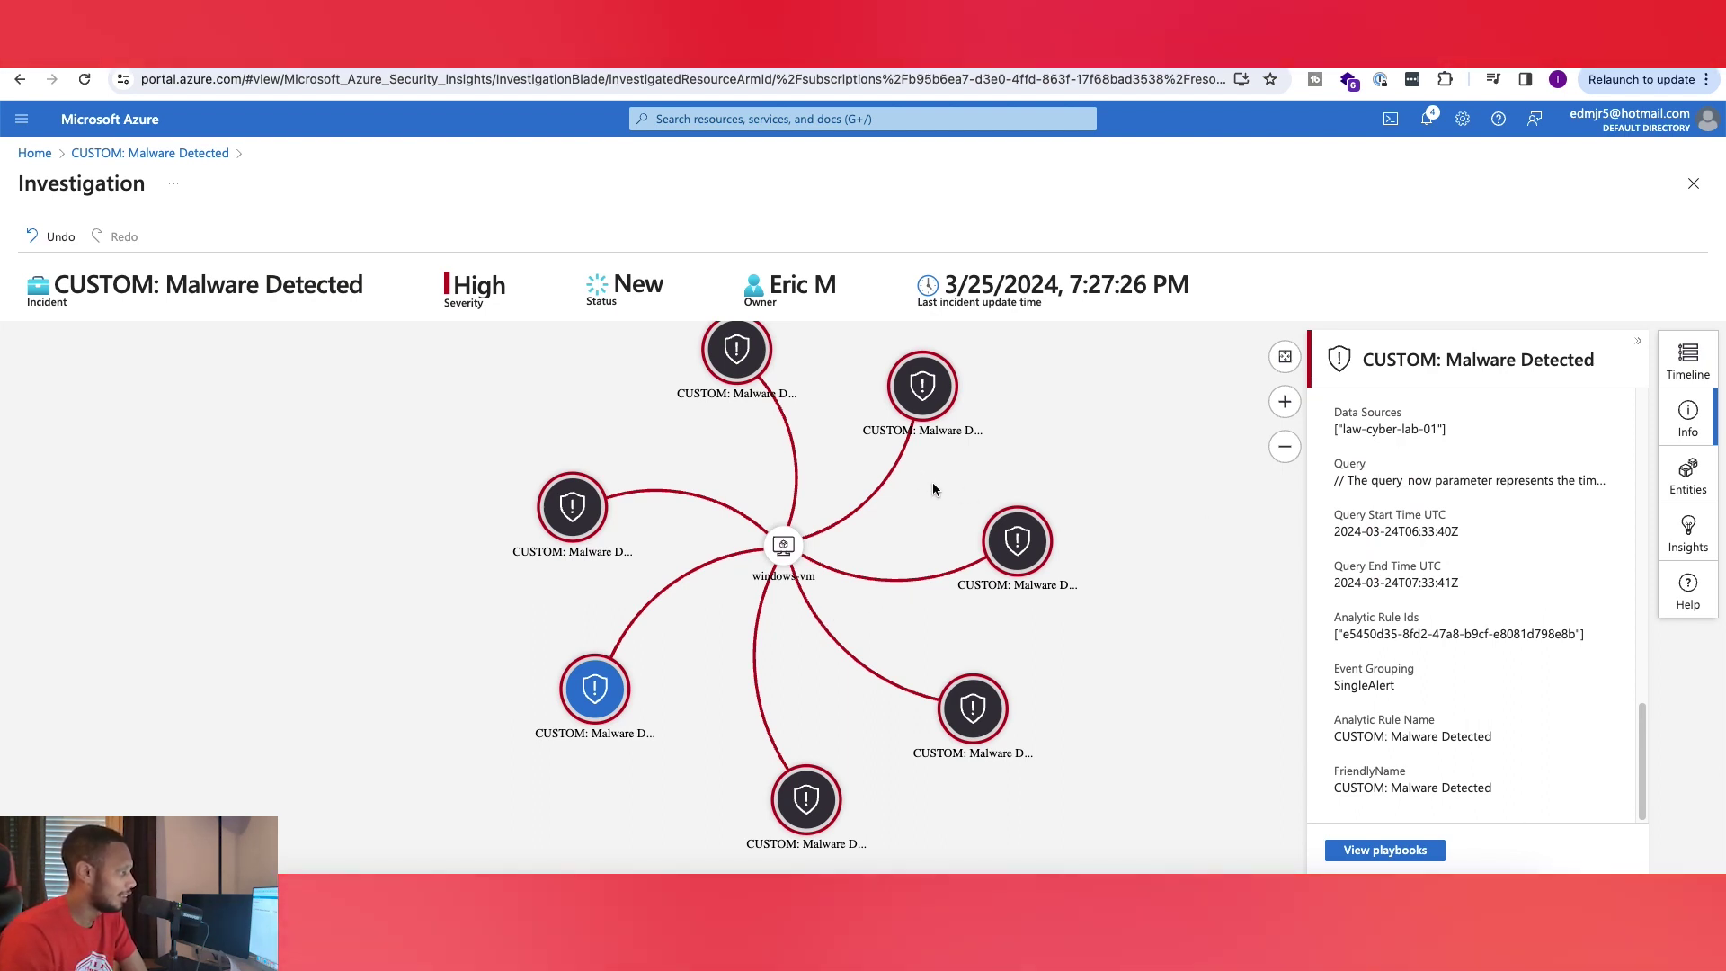
# Look through the incident's alert timeline and reread the information of the malware alert at the graph's upper right
pyautogui.click(1695, 372)
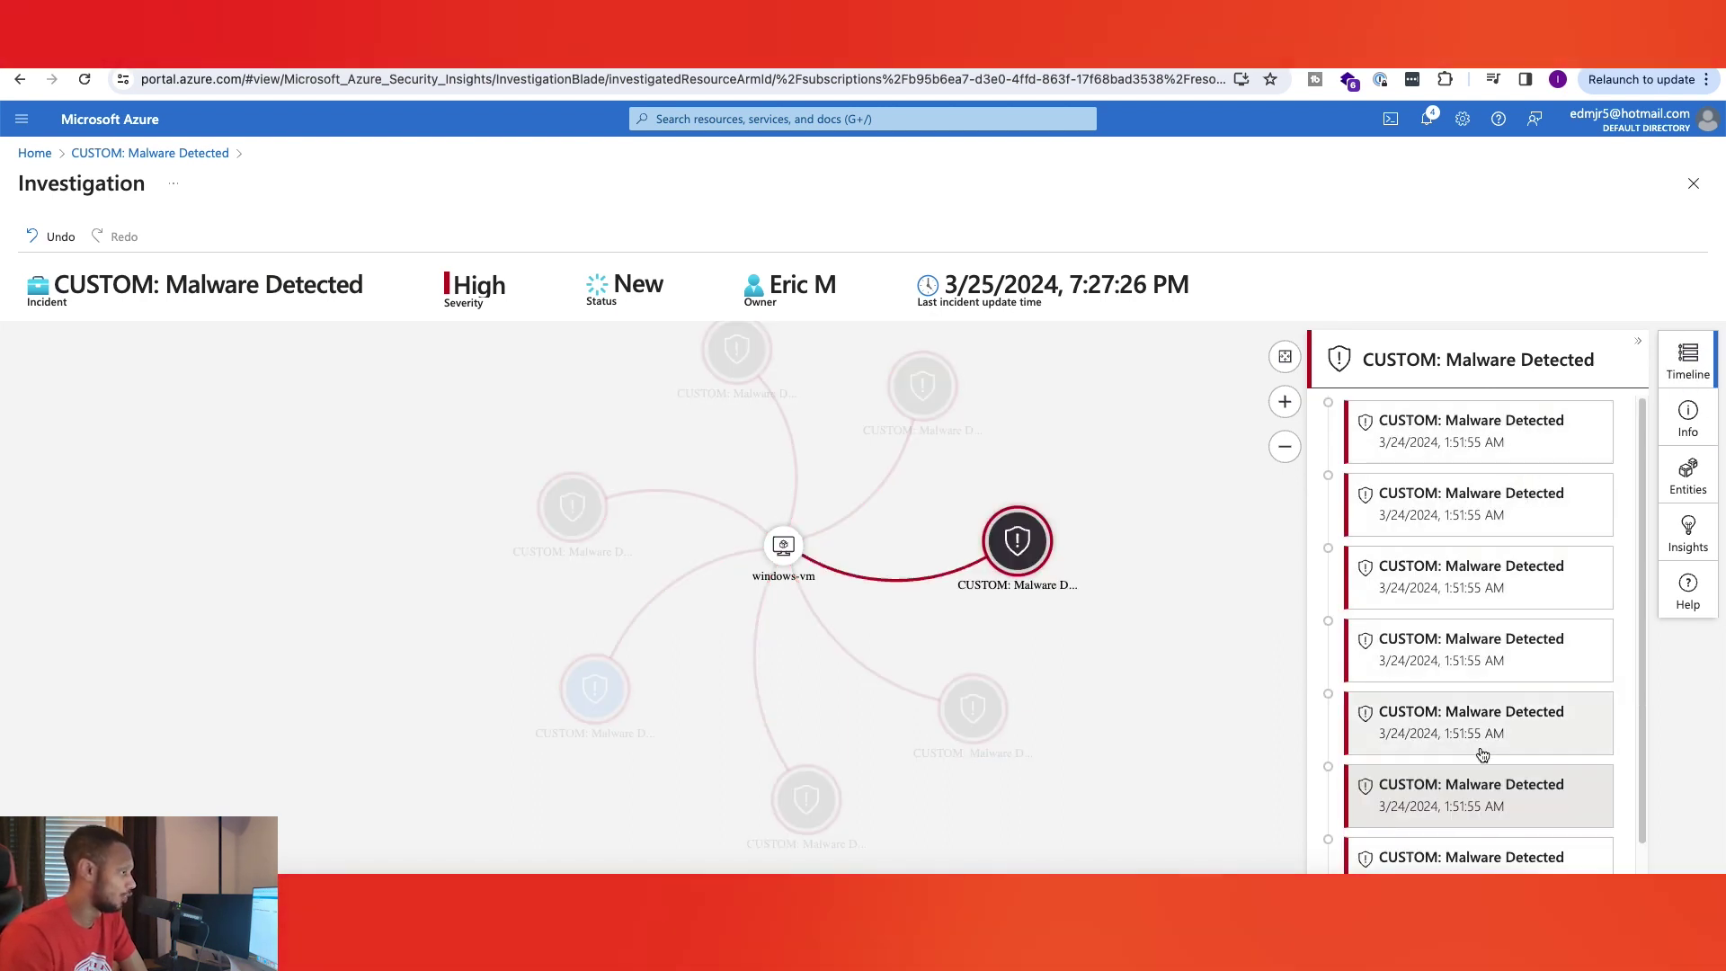
pyautogui.scroll(-1, 1484, 656)
pyautogui.scroll(1, 1487, 539)
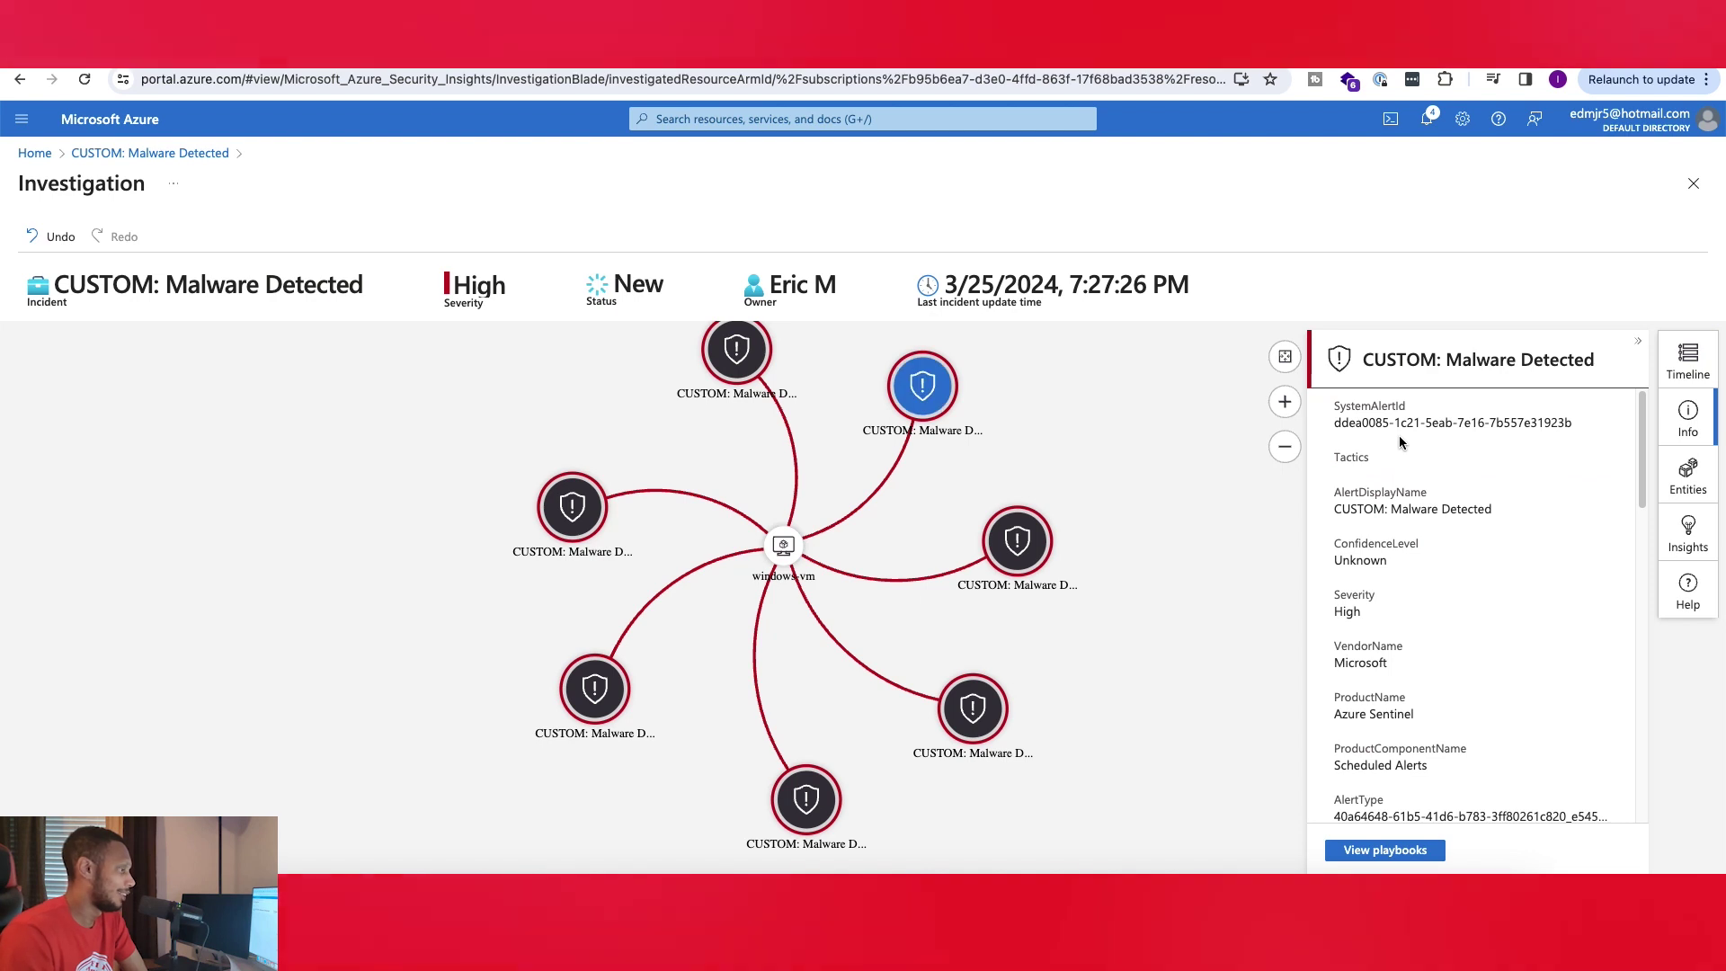
pyautogui.scroll(-5, 1429, 539)
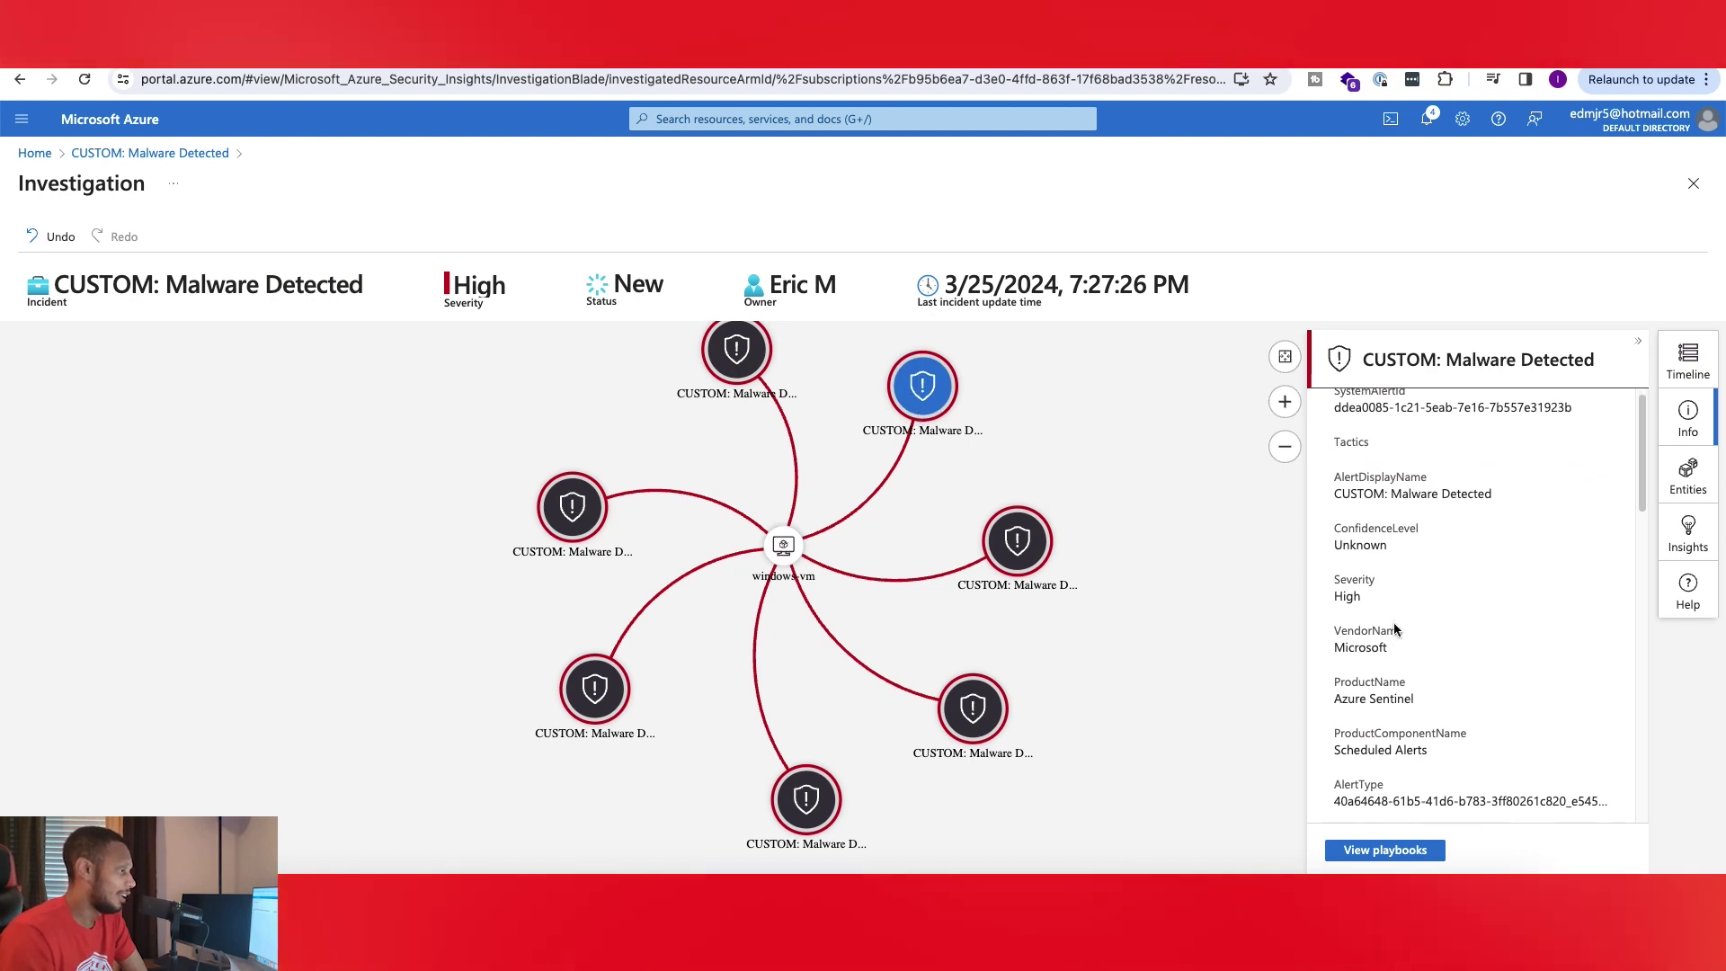
pyautogui.scroll(-2, 1403, 629)
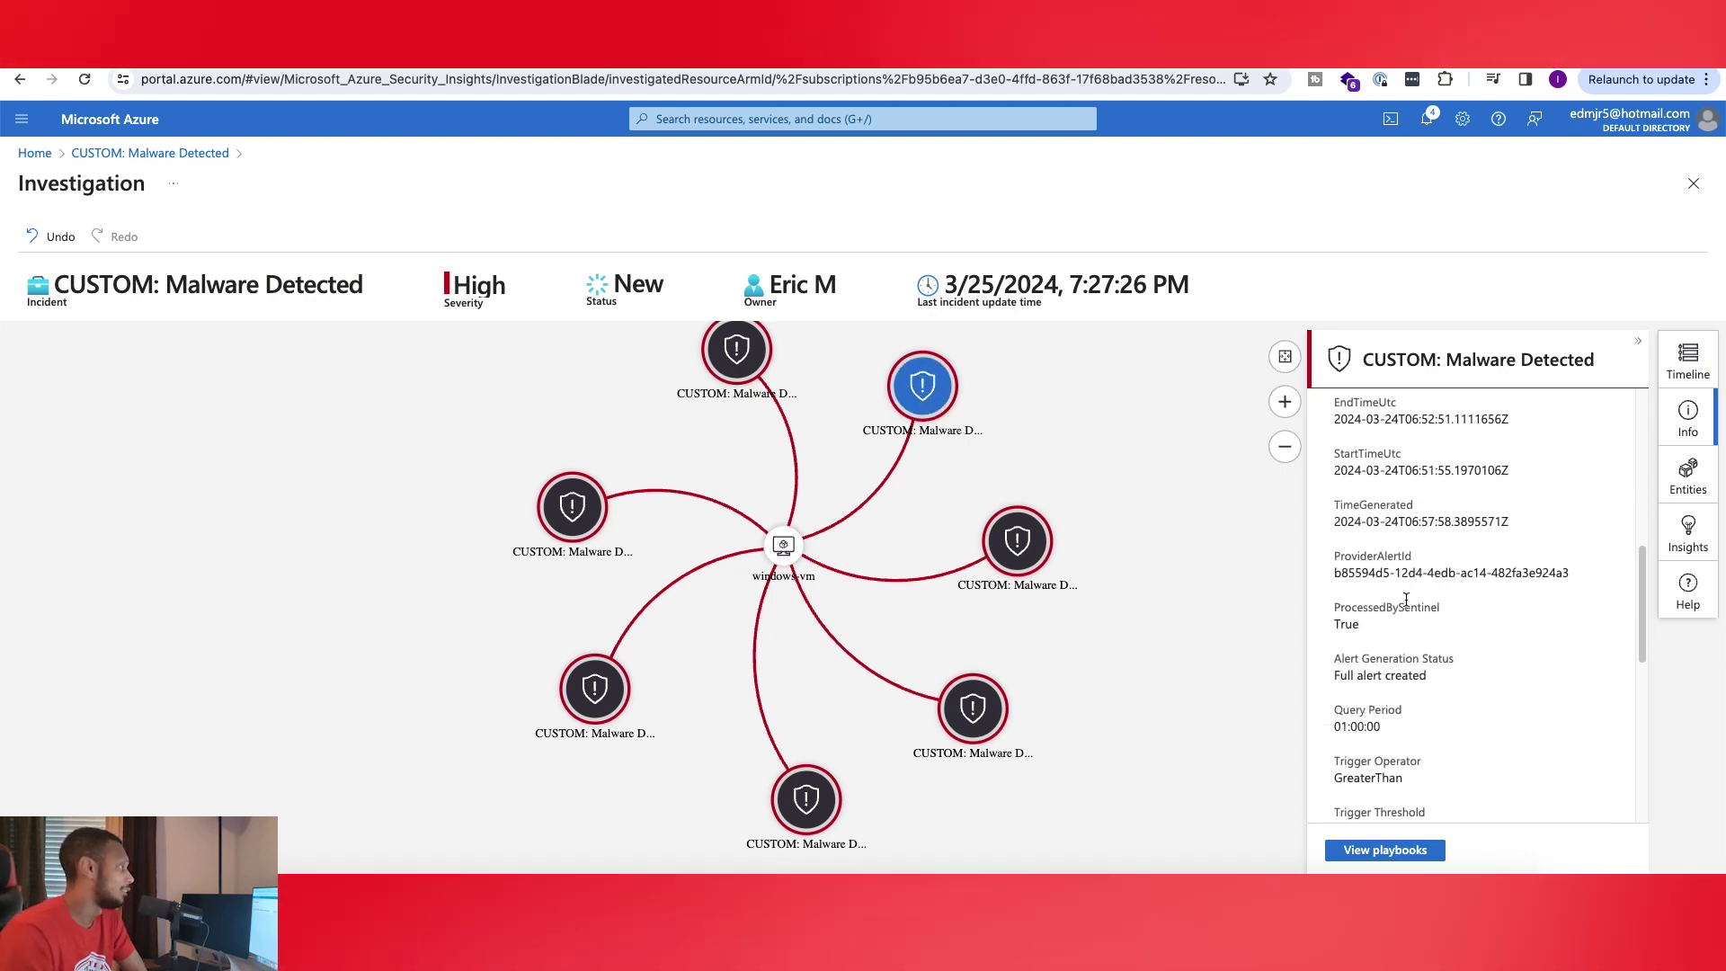
# Check the alert timeline against the leftmost malware alert's information, and collapse the details pane
pyautogui.click(1688, 358)
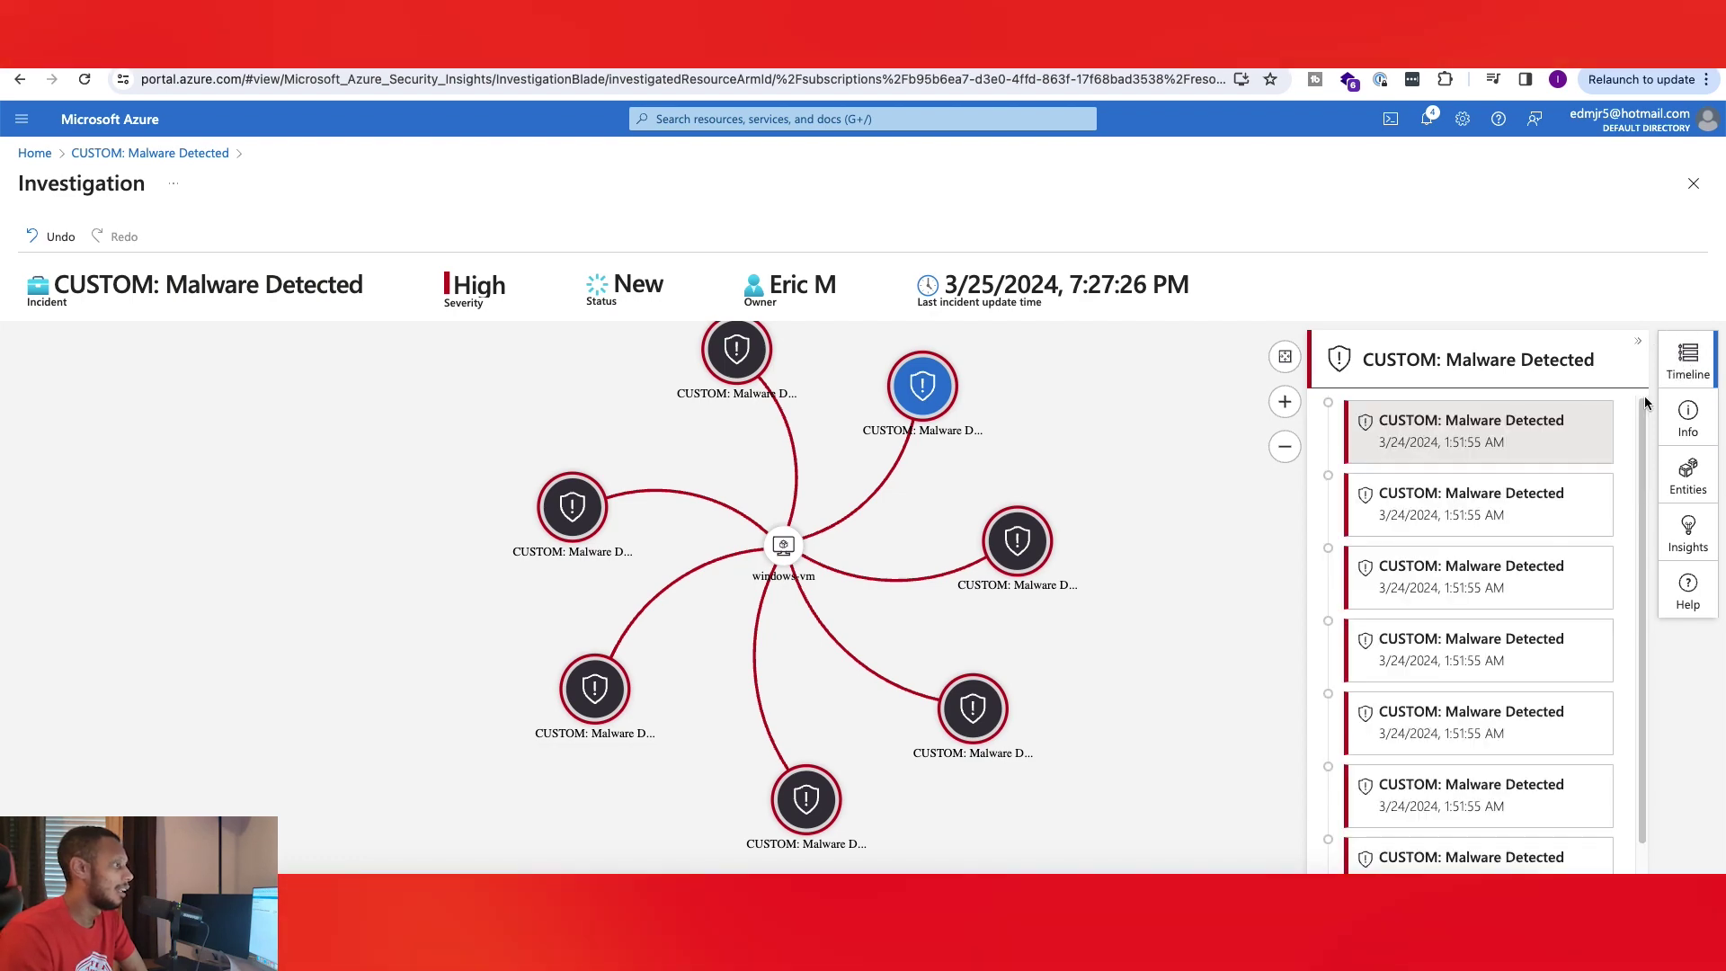
pyautogui.click(1544, 509)
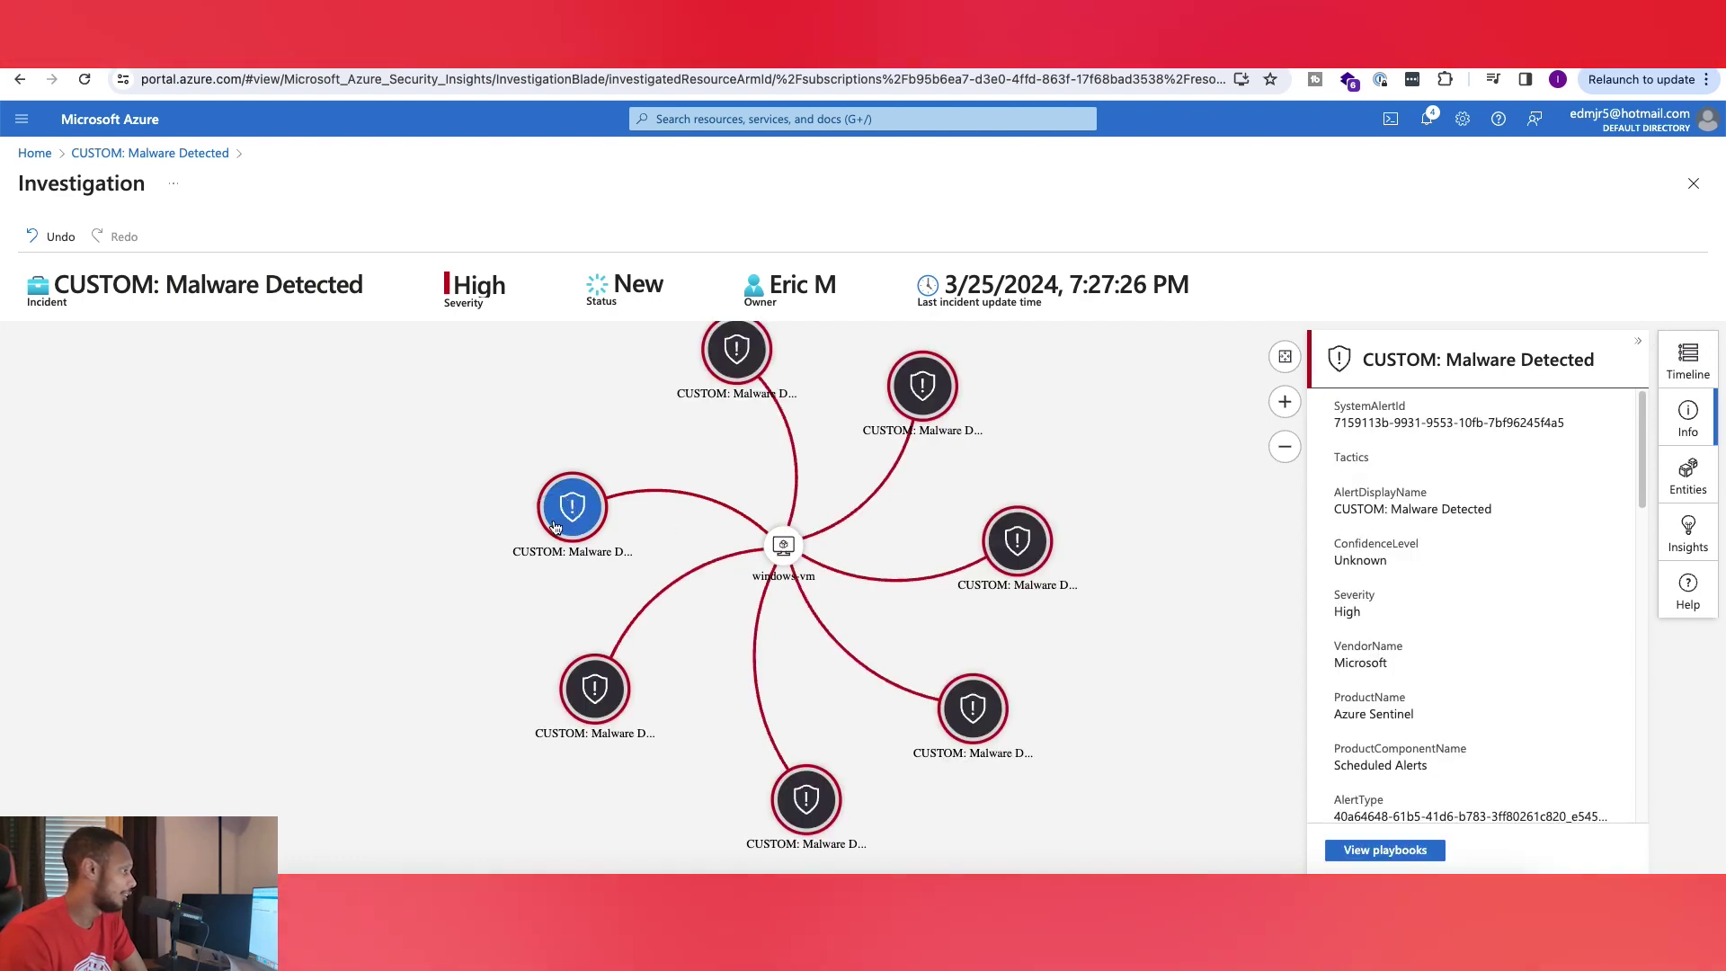
pyautogui.scroll(-10, 1423, 526)
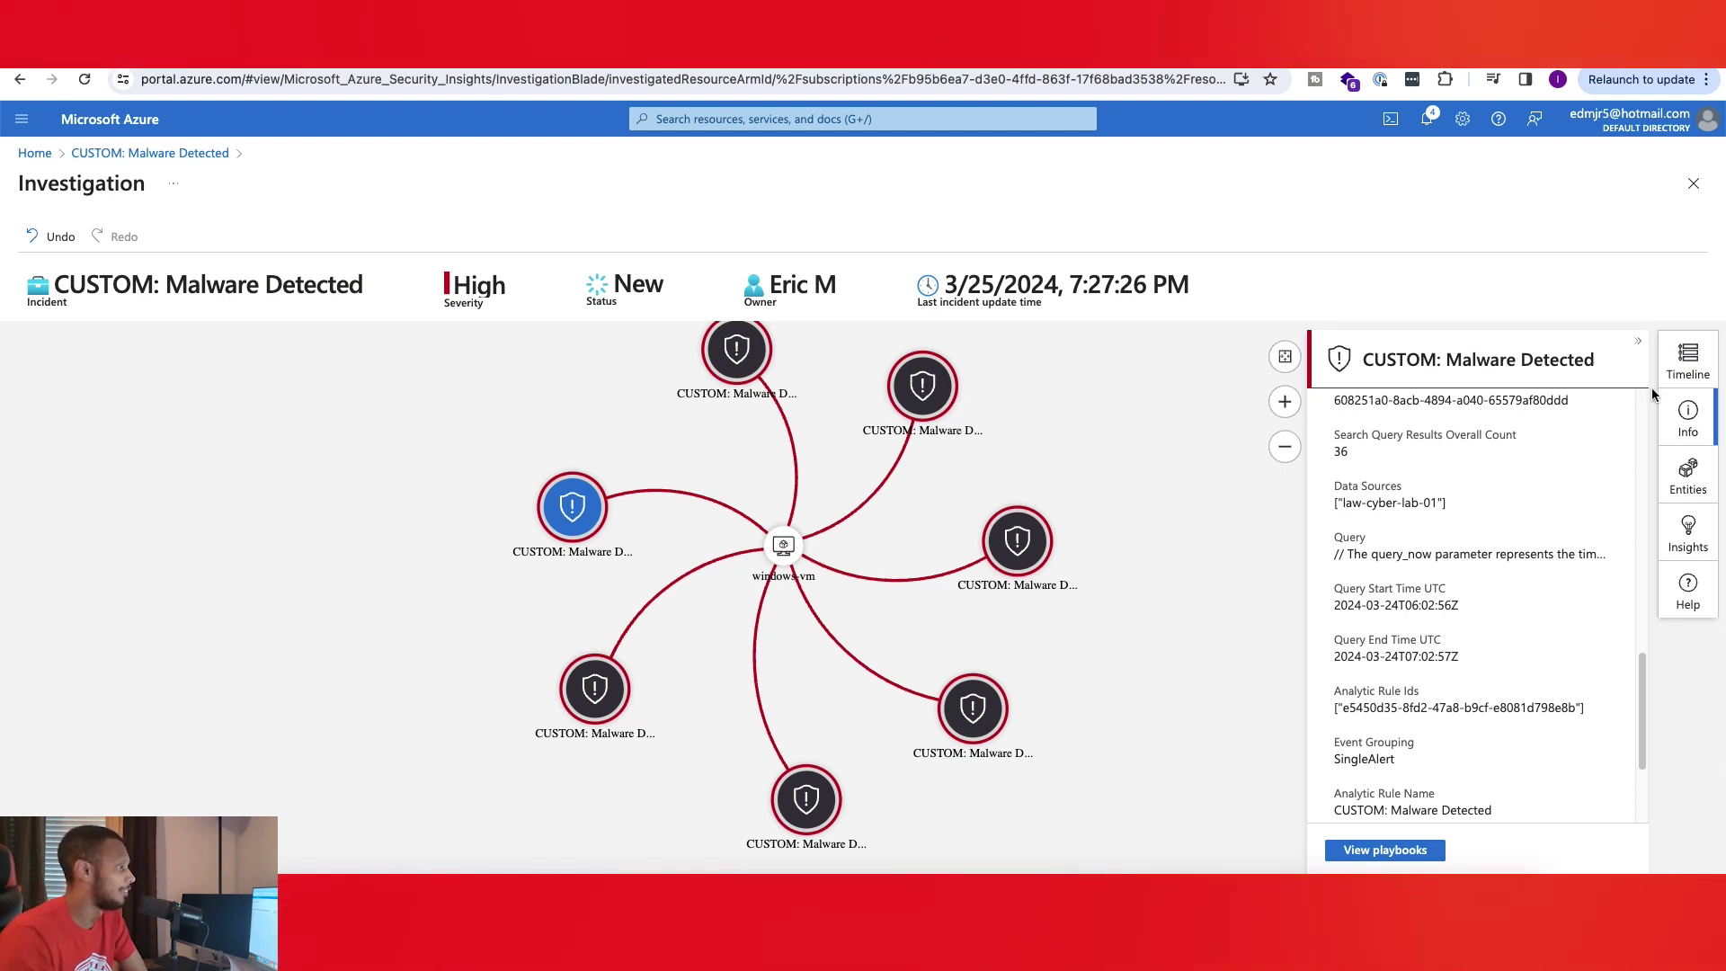
pyautogui.click(1083, 478)
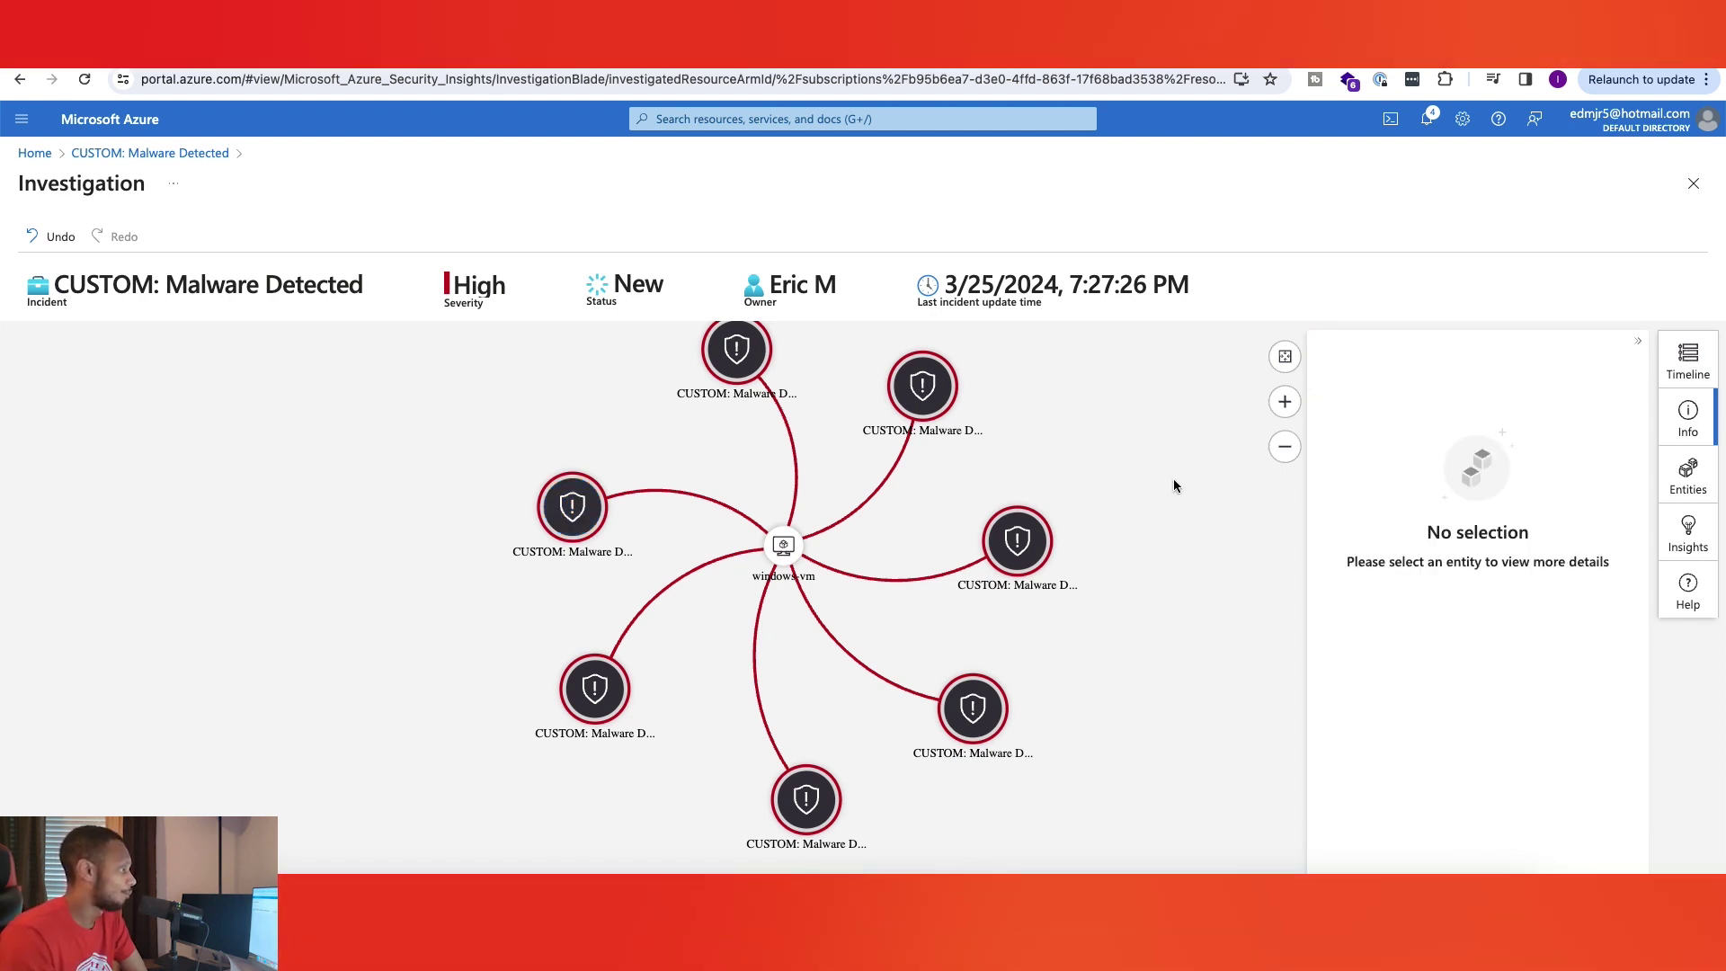
pyautogui.click(1637, 341)
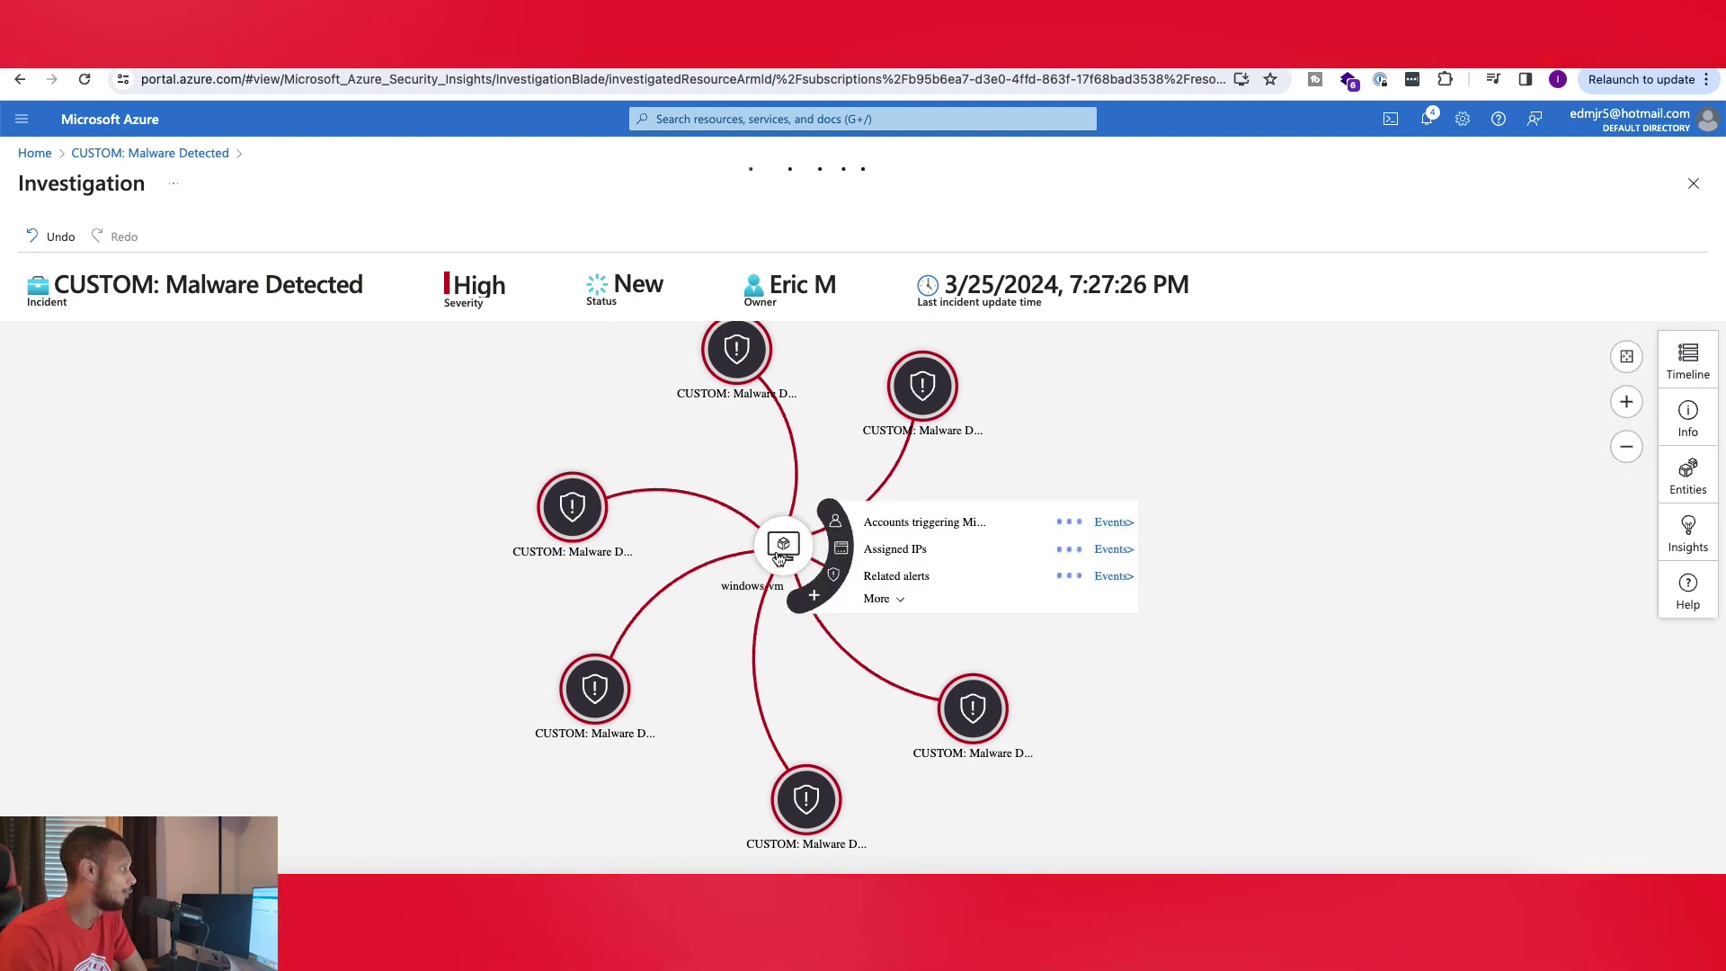
# Expand the related alerts of the windows-vm host and move their cluster away from the incident's own alerts
pyautogui.scroll(3, 779, 559)
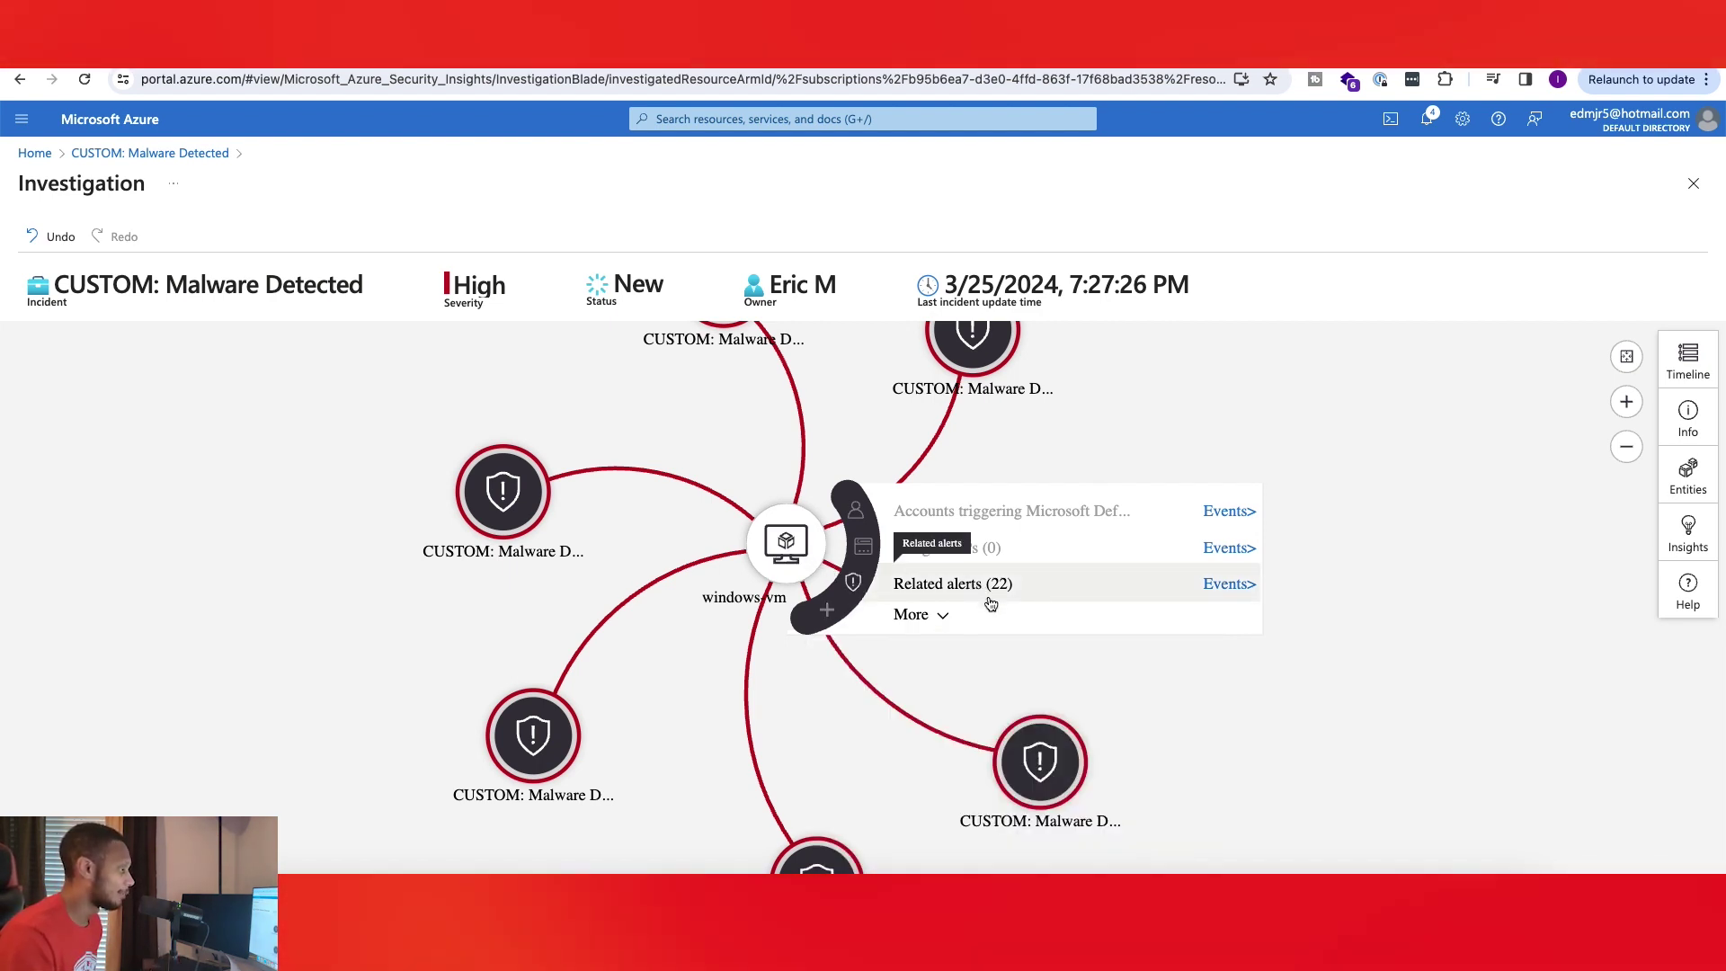
pyautogui.click(984, 587)
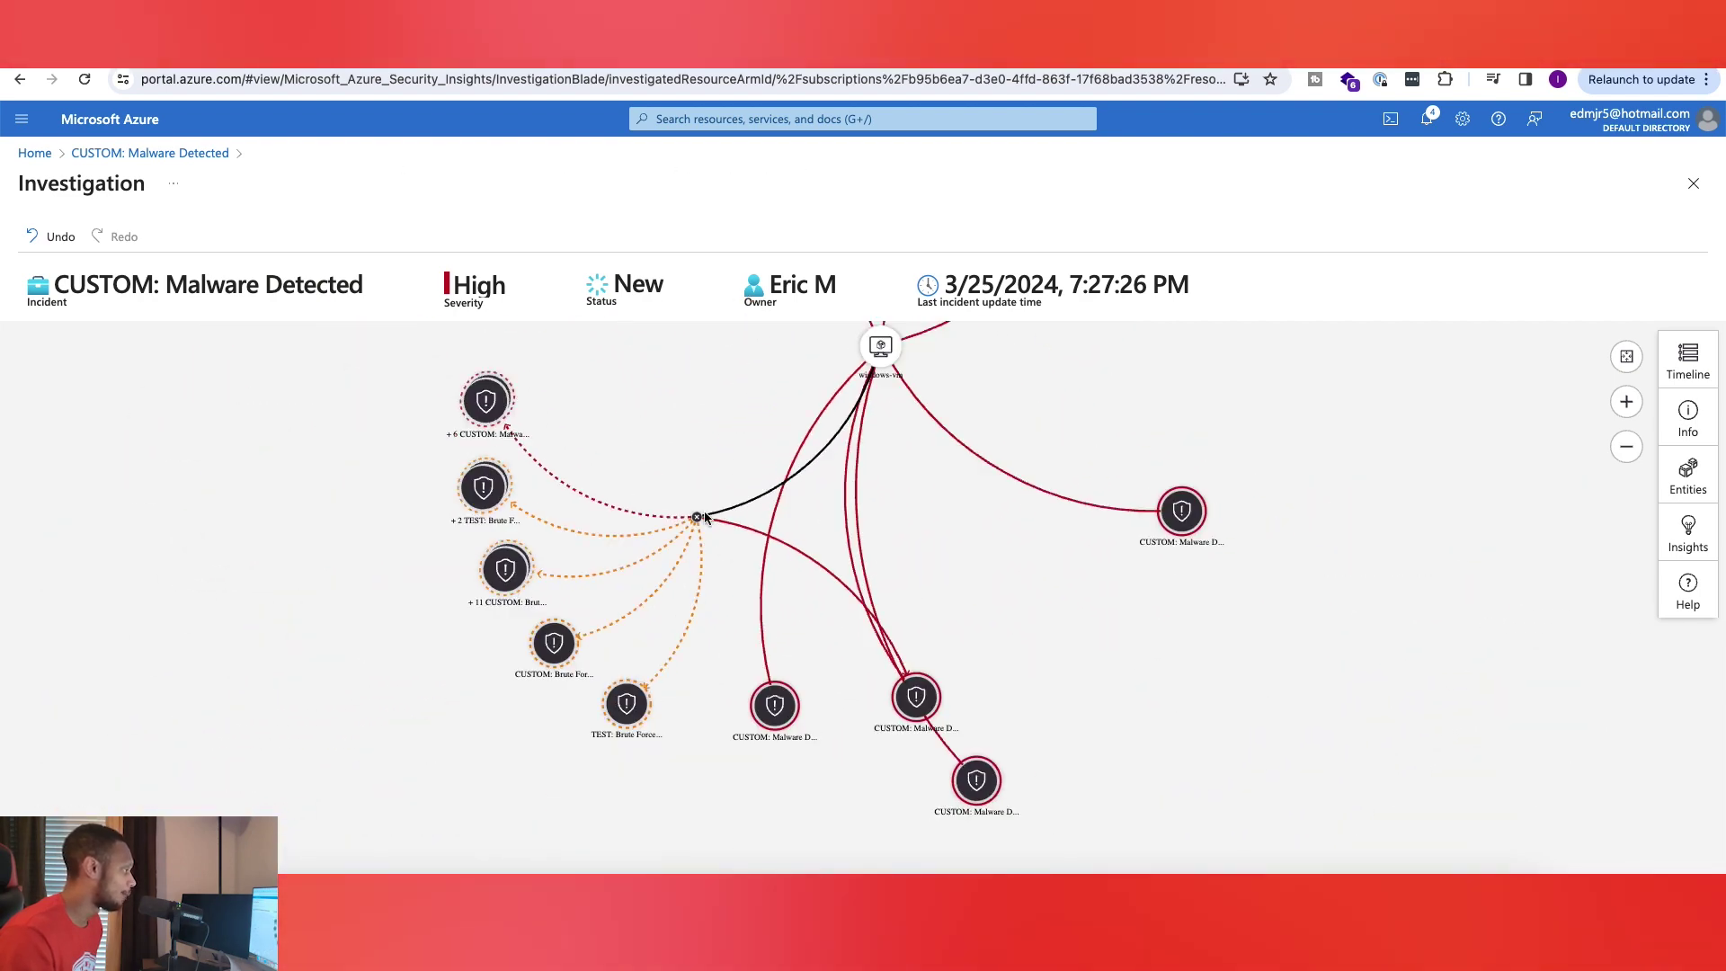
pyautogui.moveTo(699, 517); pyautogui.dragTo(353, 638)
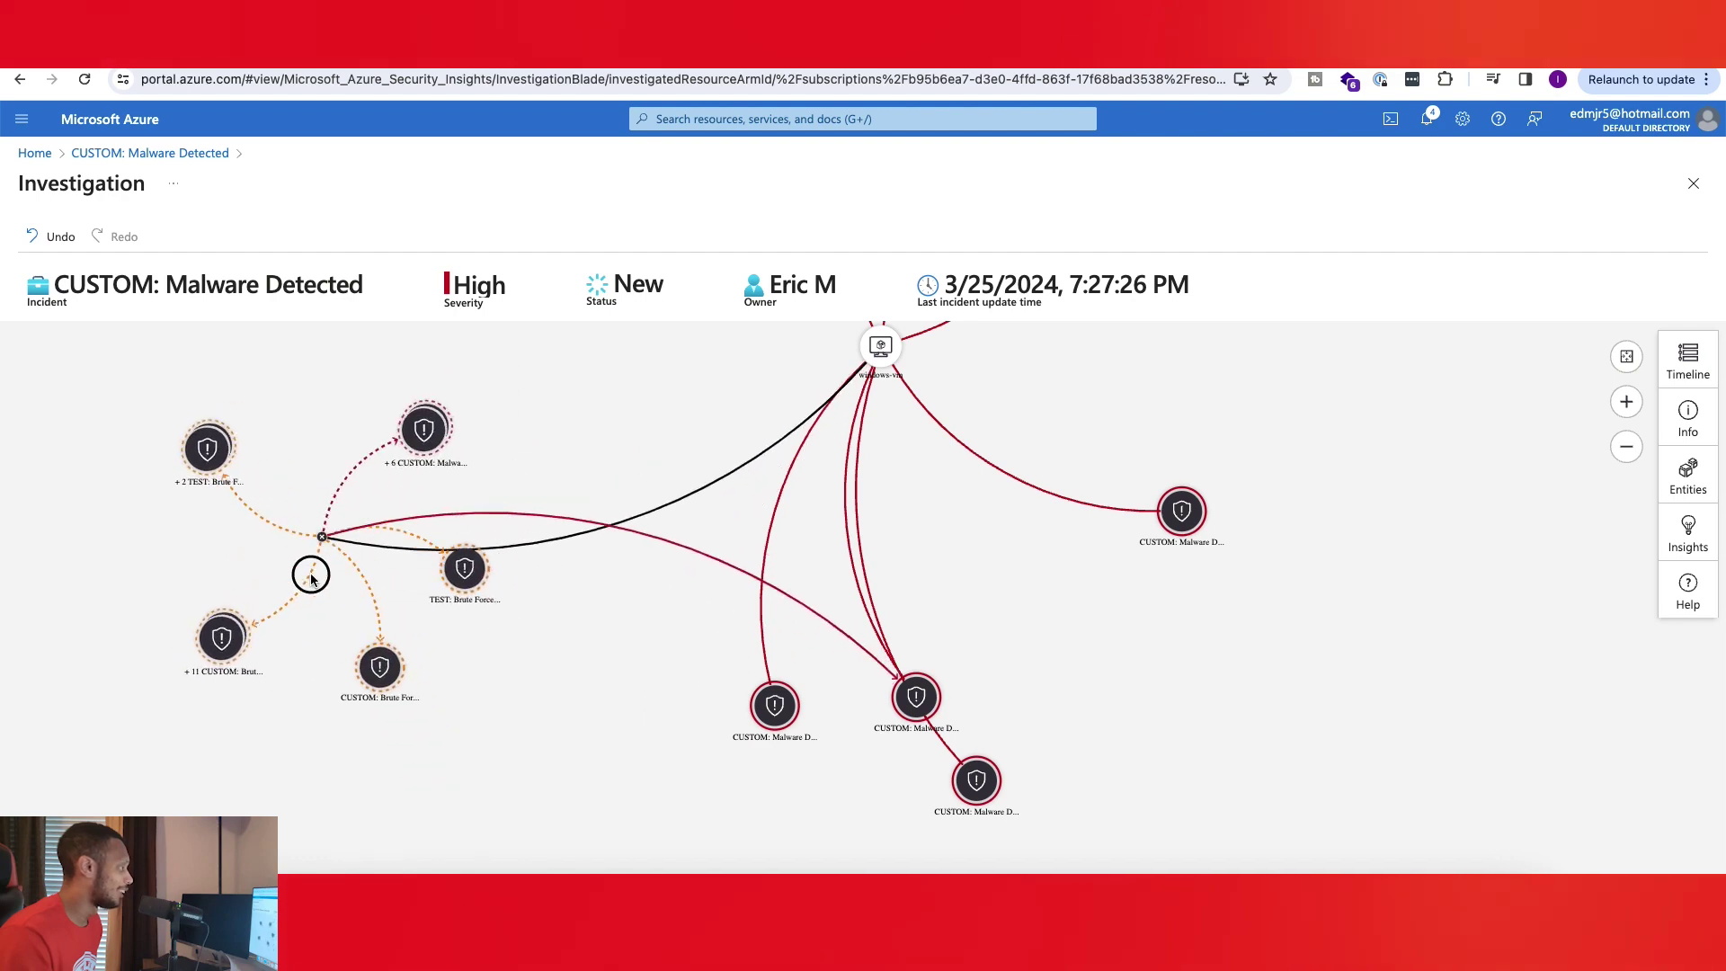
pyautogui.moveTo(311, 579); pyautogui.dragTo(435, 597)
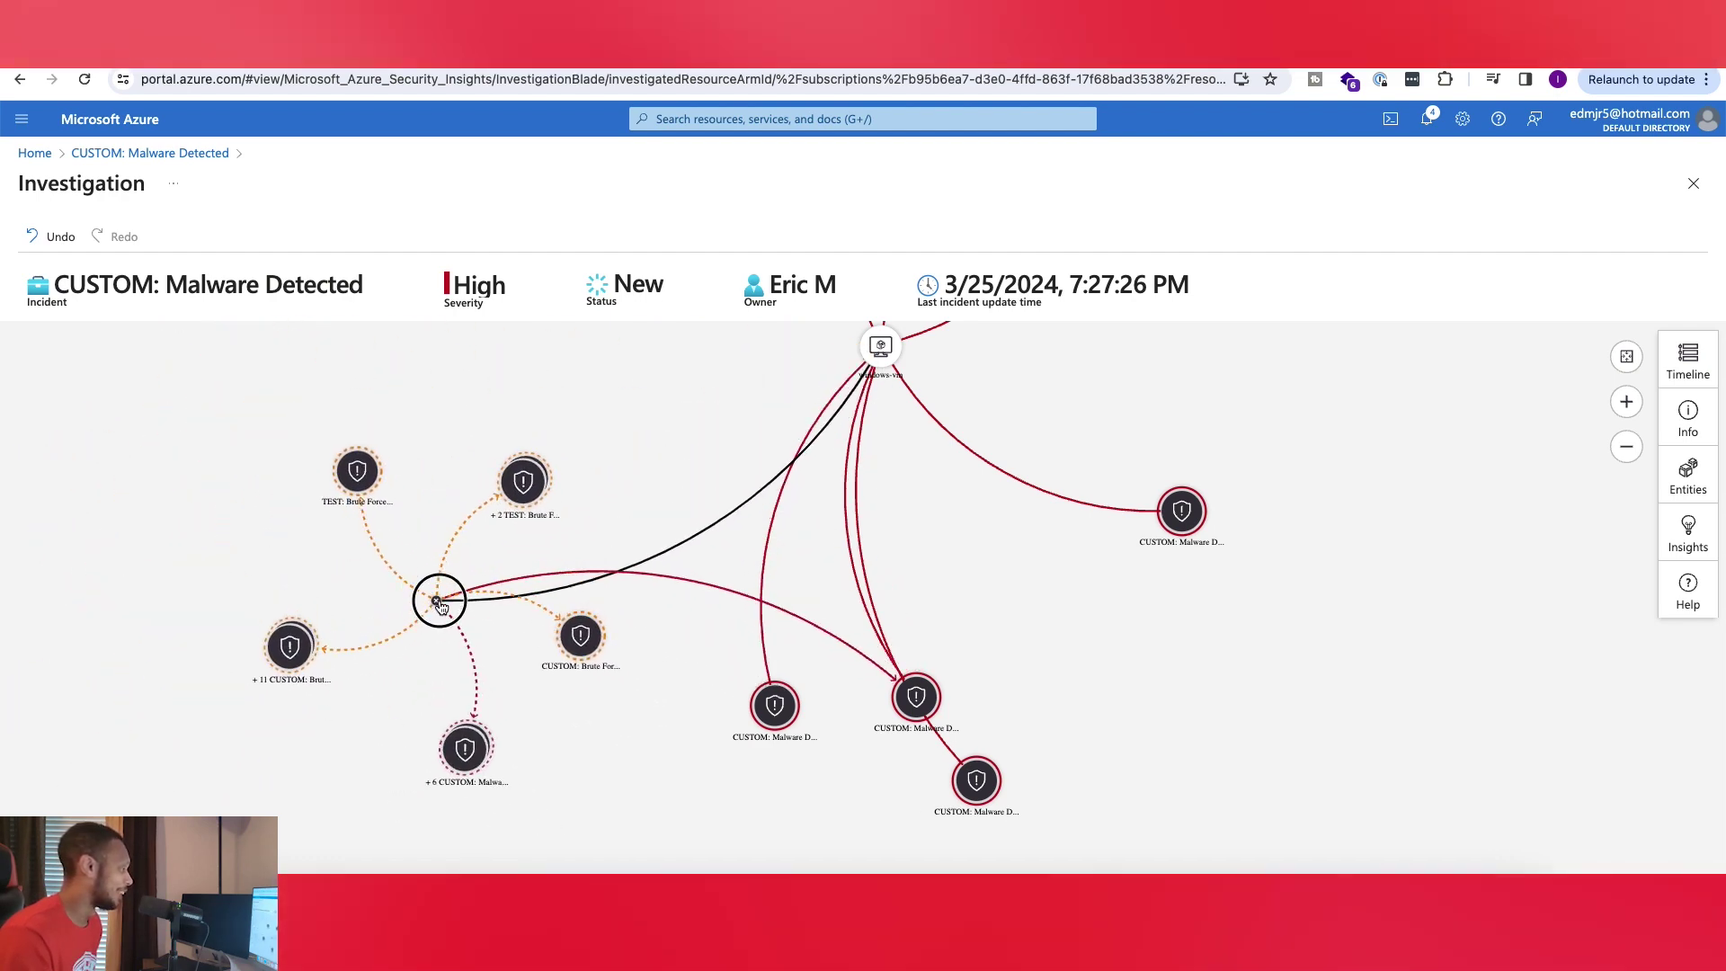
# Examine the related-alerts cluster and open the information of its aggregated "+ 6 CUSTOM: Malware" node
pyautogui.moveTo(494, 705); pyautogui.dragTo(916, 622)
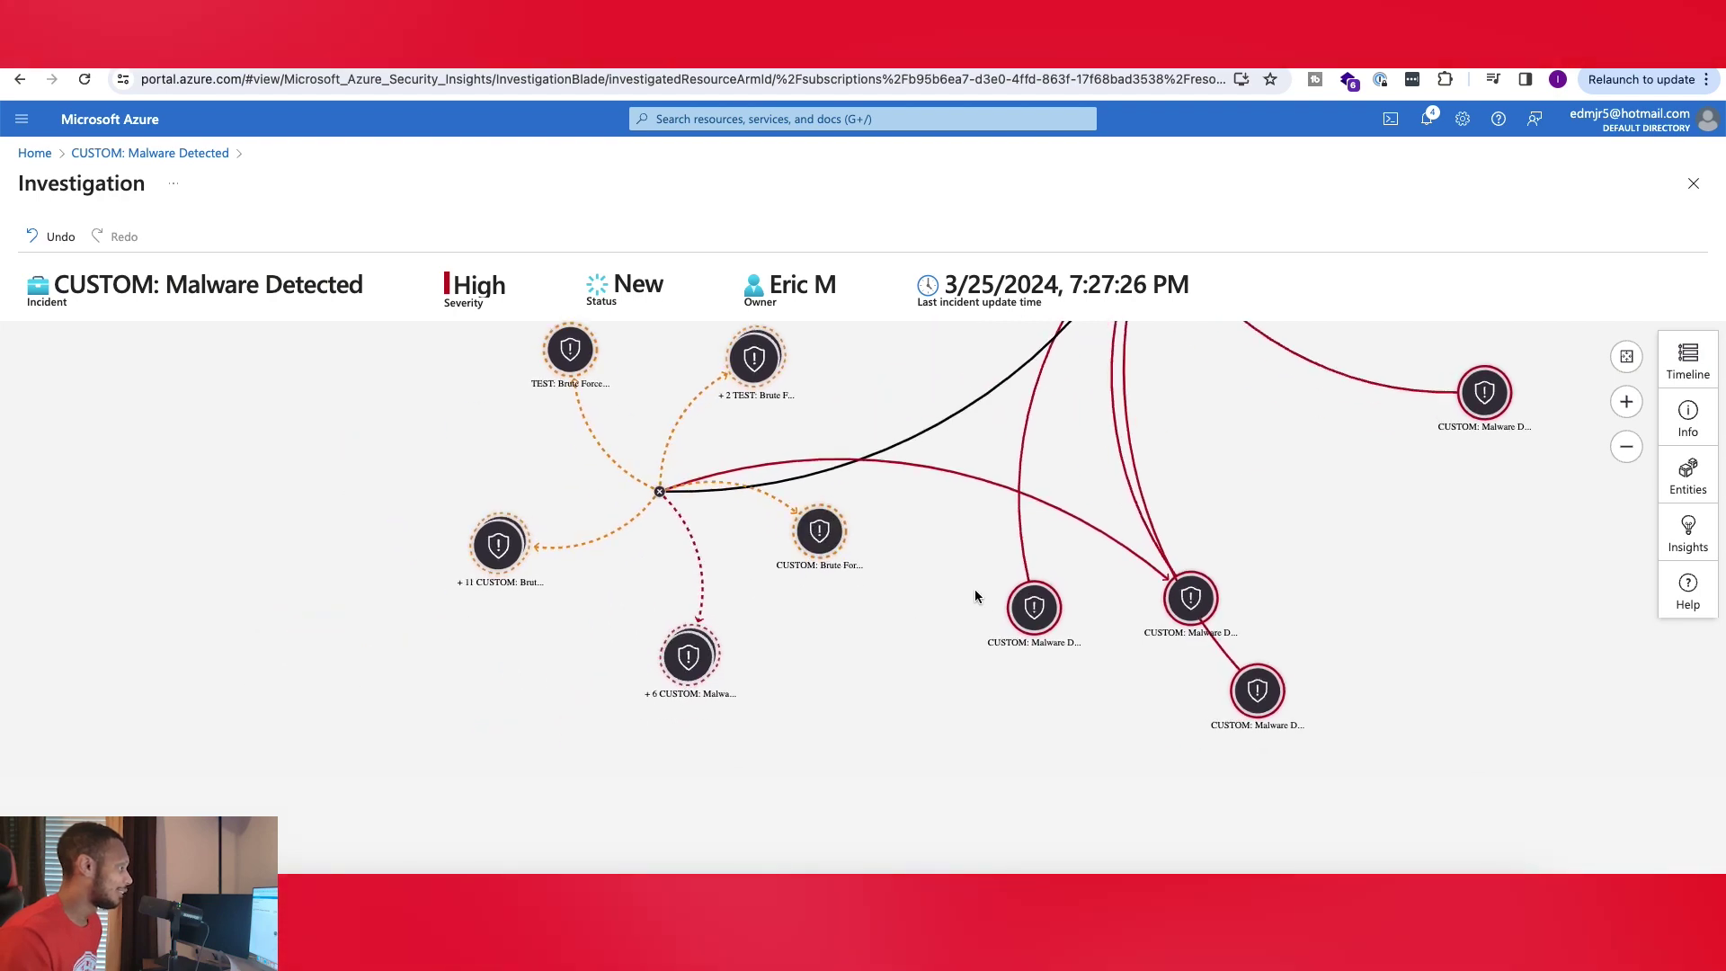
pyautogui.scroll(3, 816, 536)
pyautogui.moveTo(766, 593)
pyautogui.scroll(-3, 854, 612)
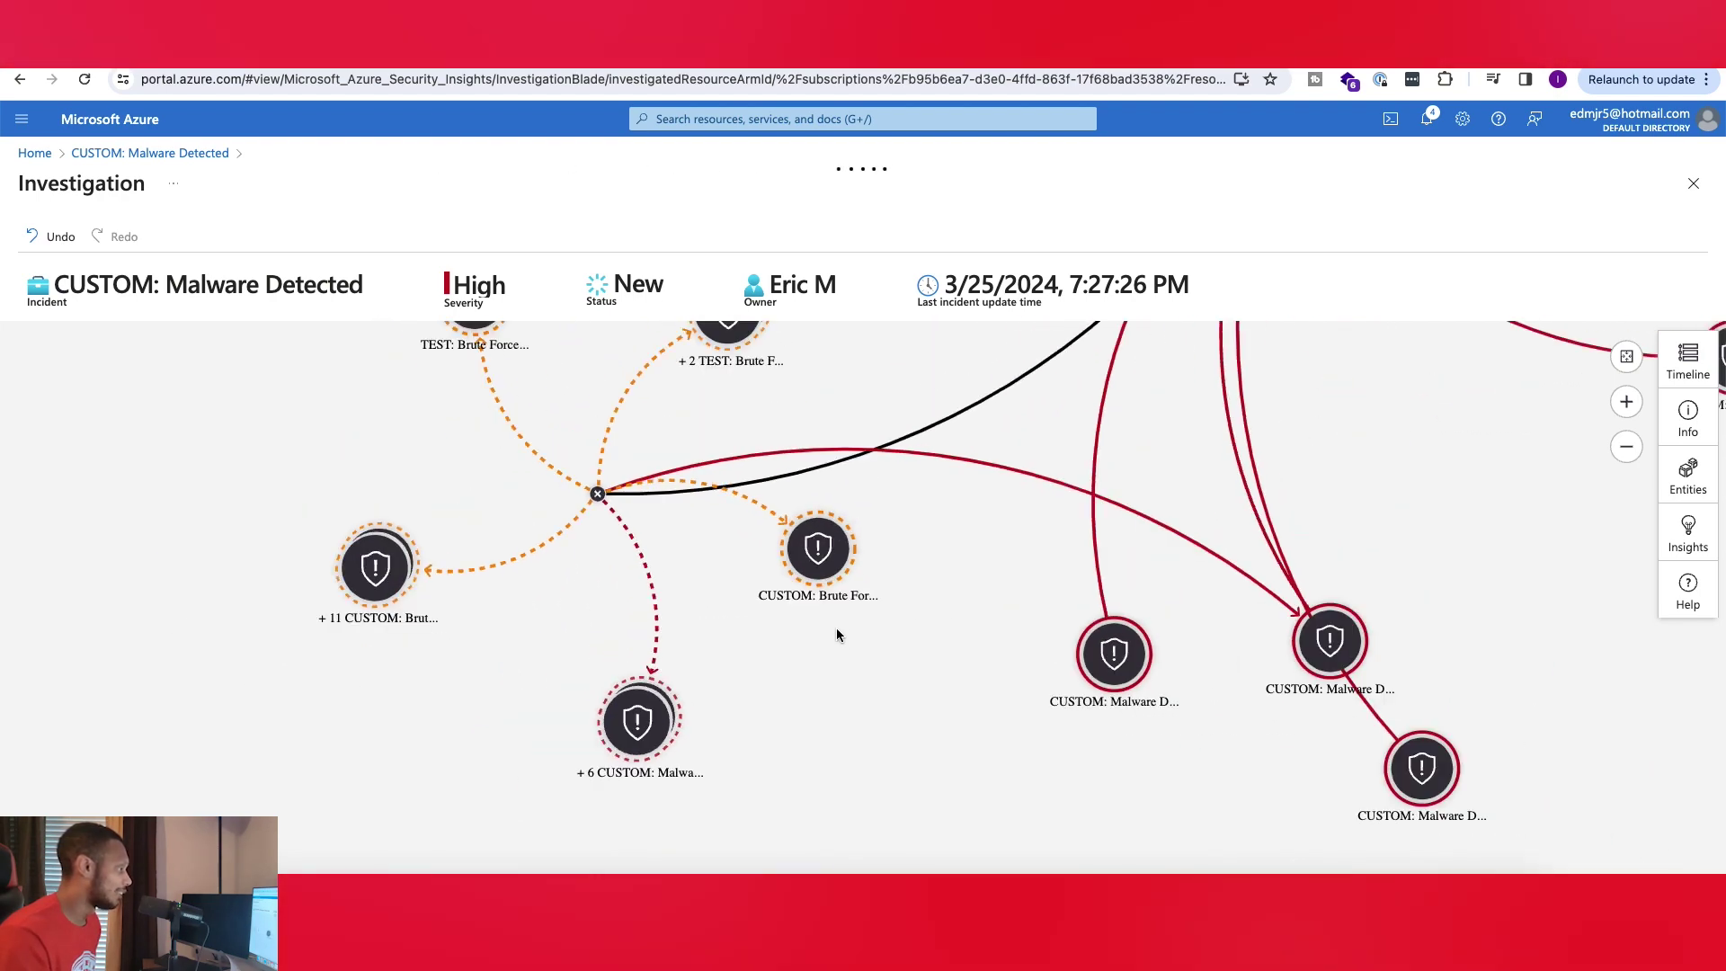
pyautogui.click(634, 721)
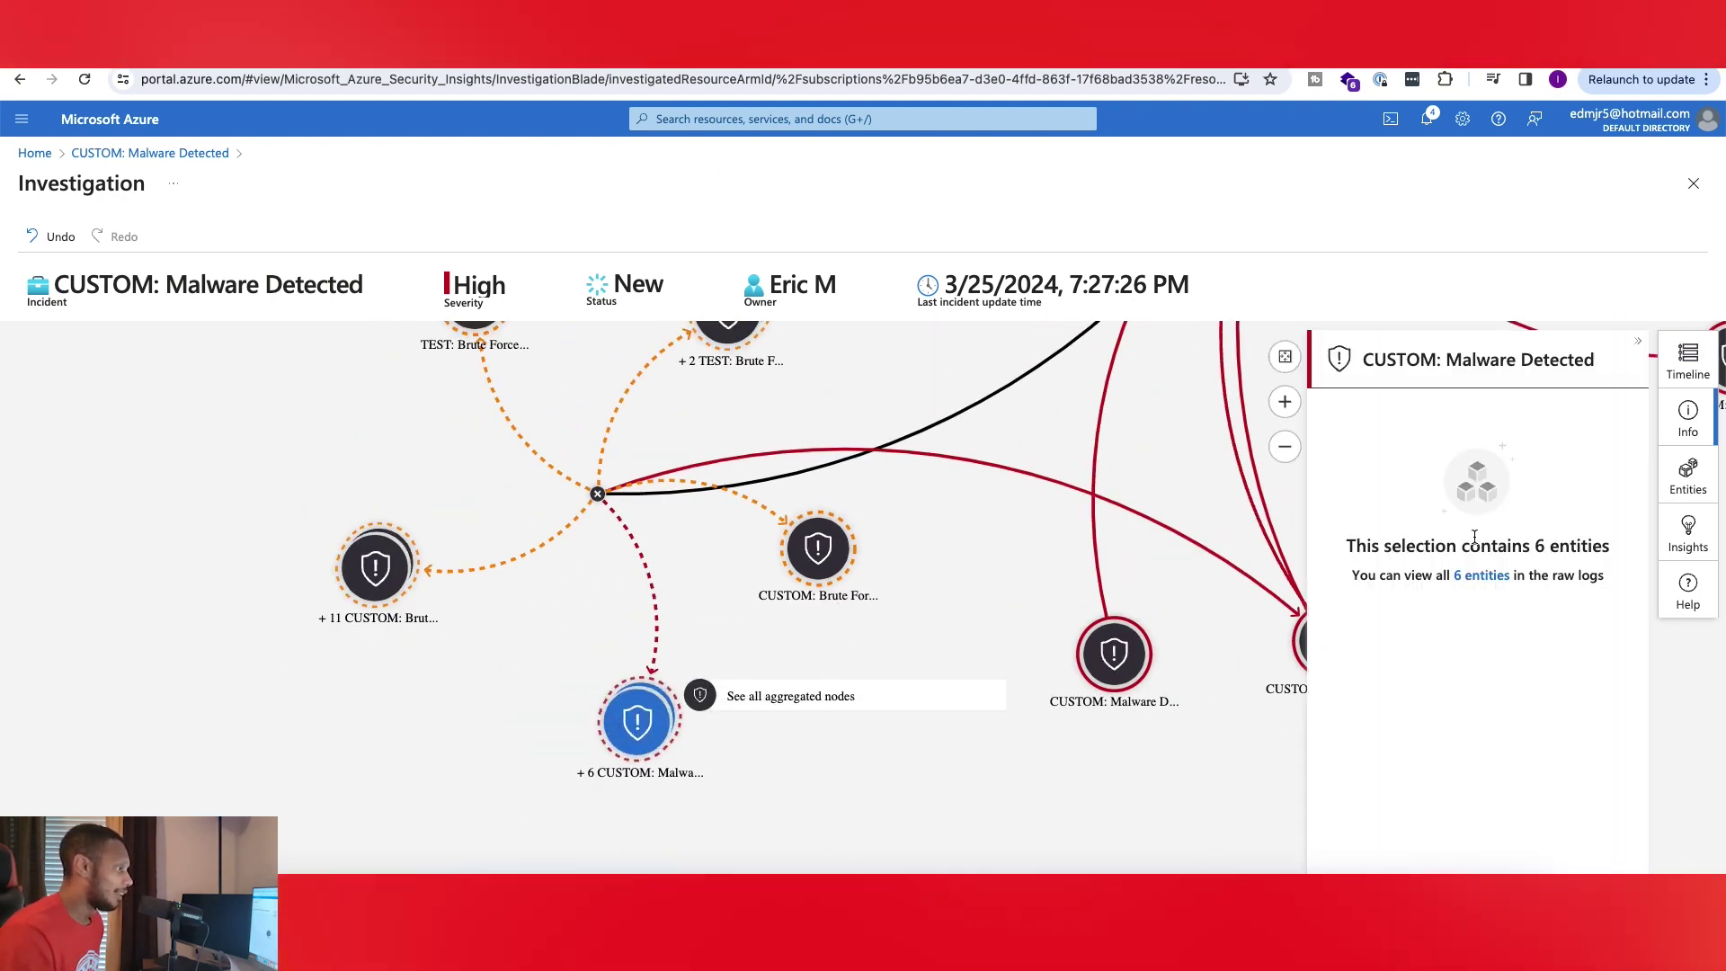
# Open the single related CUSTOM: Brute Force ATTEMPT - Windows alert and read its tactics, times, query and rule information
pyautogui.click(818, 548)
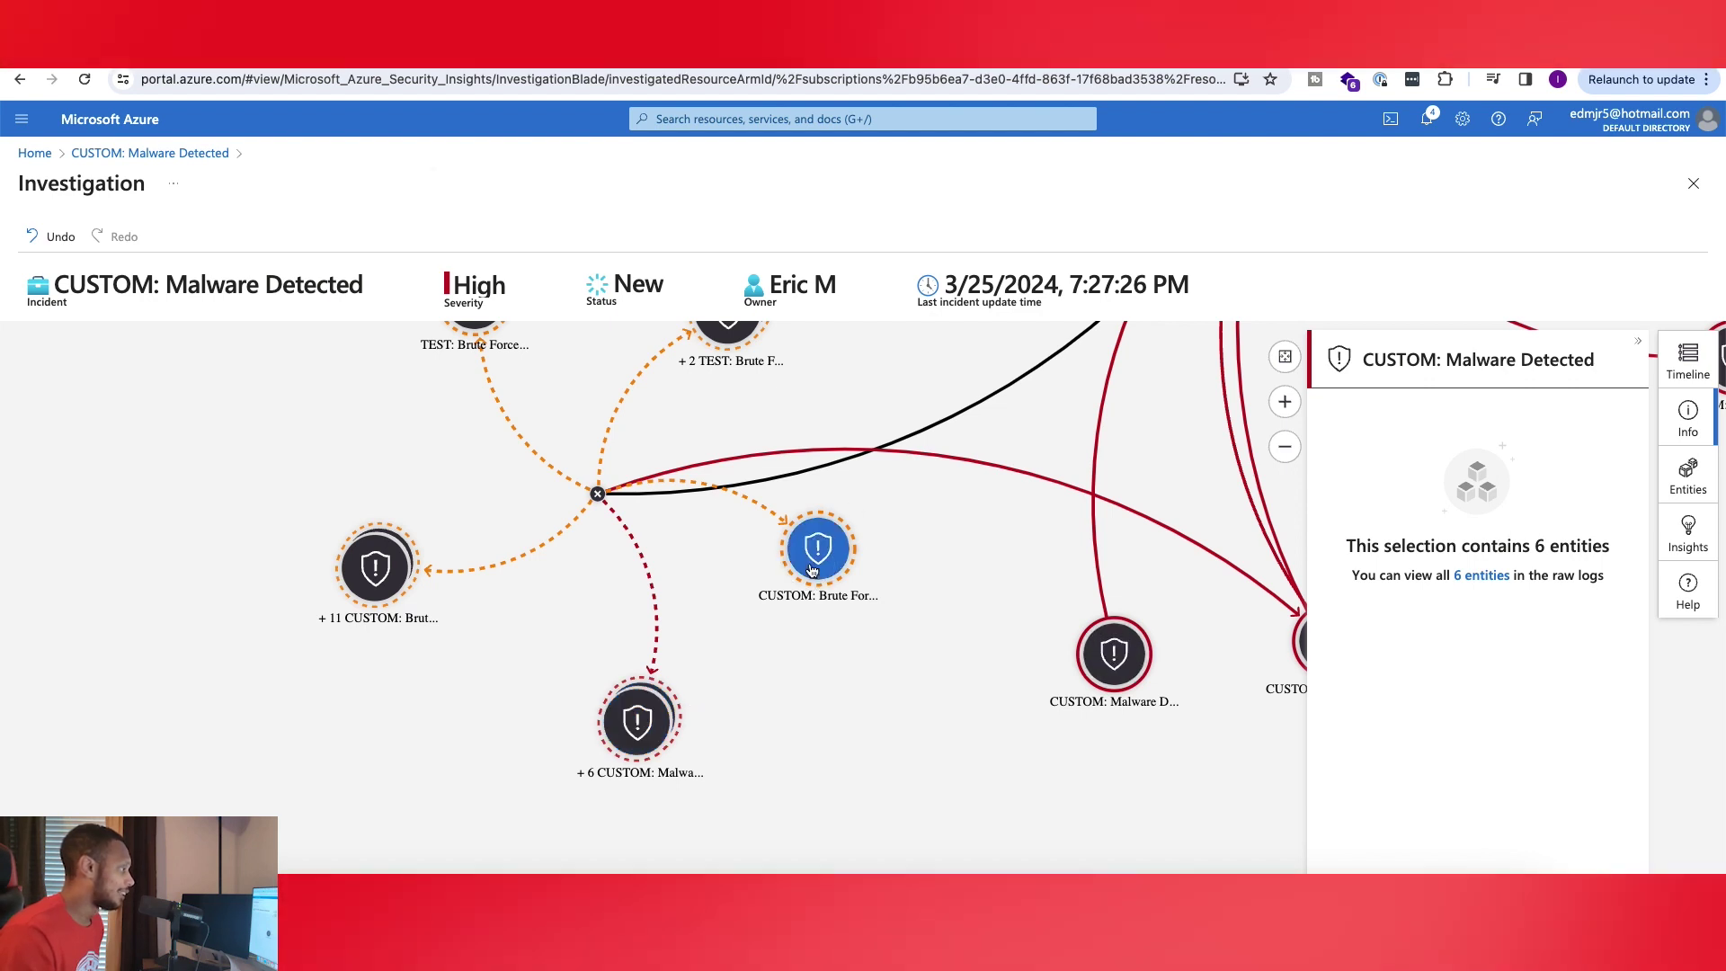
pyautogui.doubleClick(1351, 457)
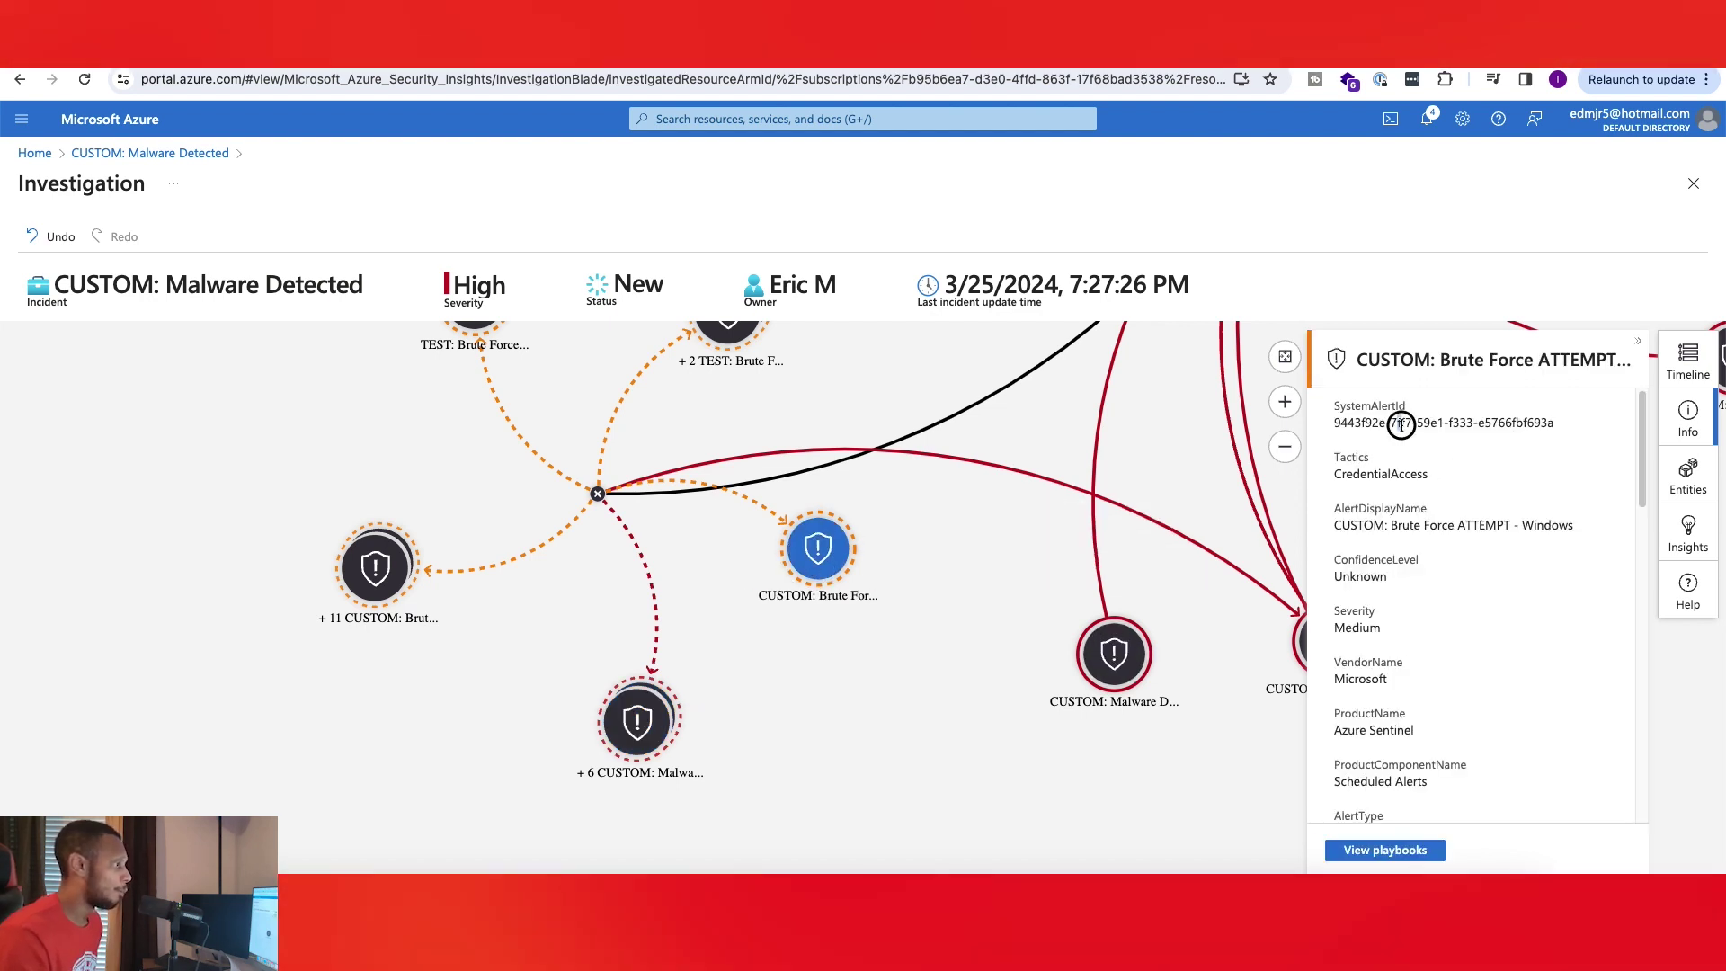
pyautogui.scroll(-1, 1392, 619)
pyautogui.scroll(-2, 1390, 619)
pyautogui.doubleClick(1376, 440)
pyautogui.scroll(-2, 1400, 462)
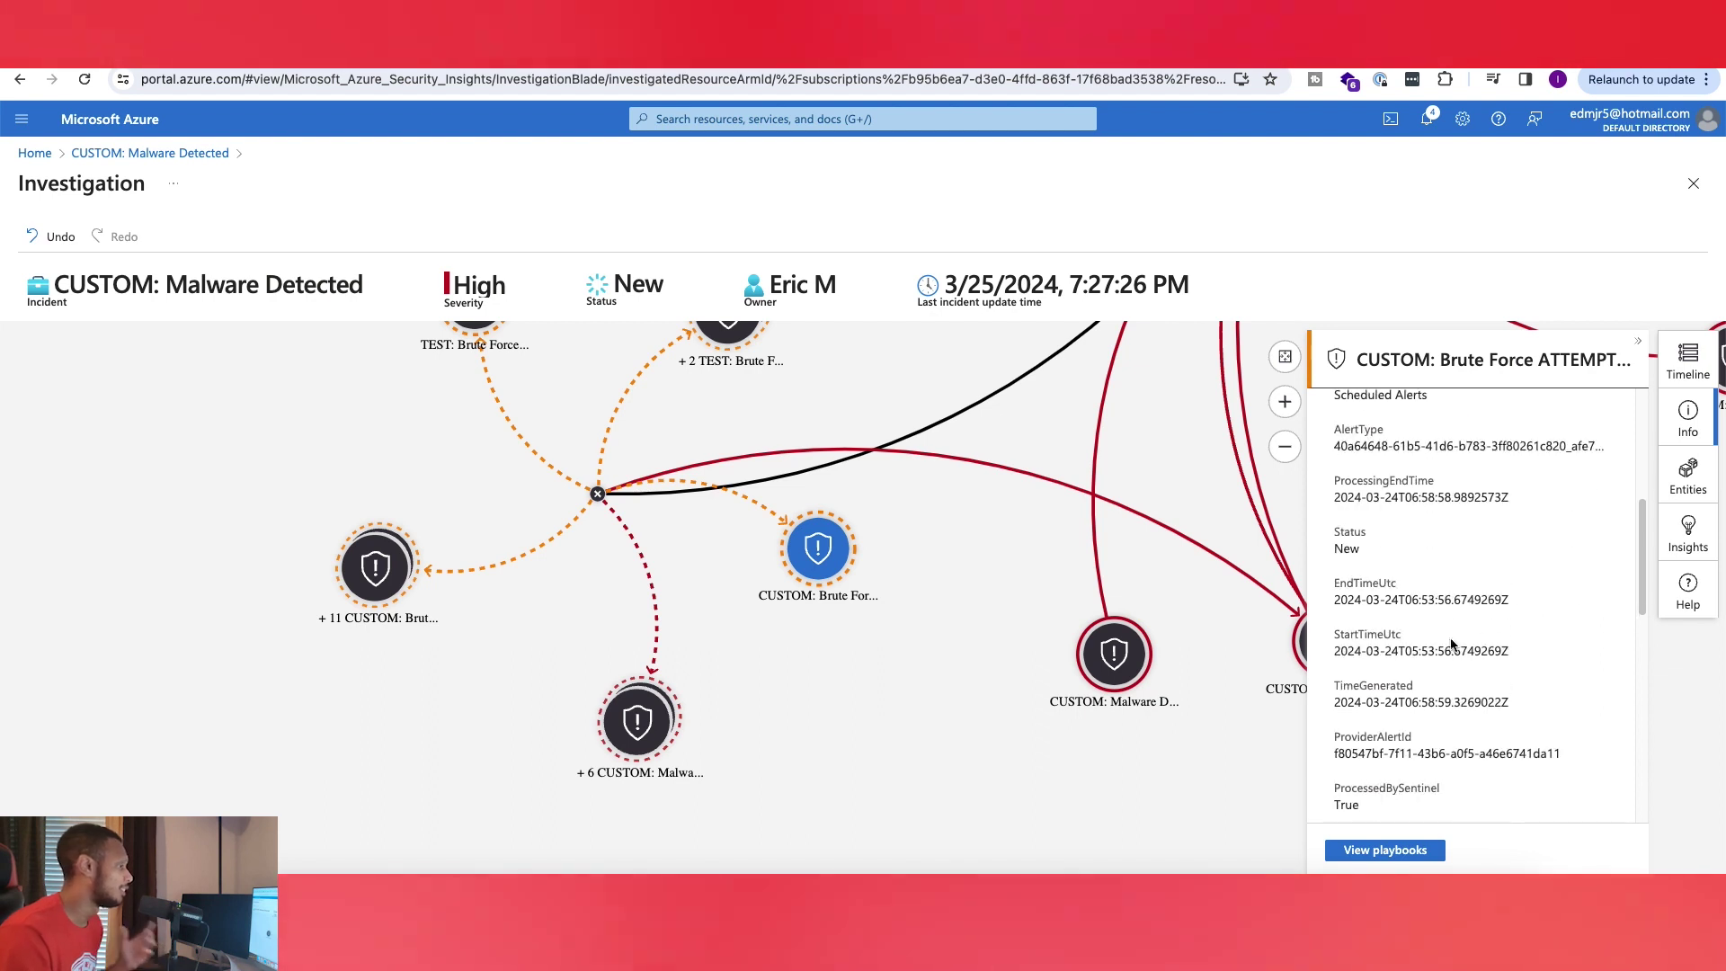
pyautogui.scroll(-5, 1451, 627)
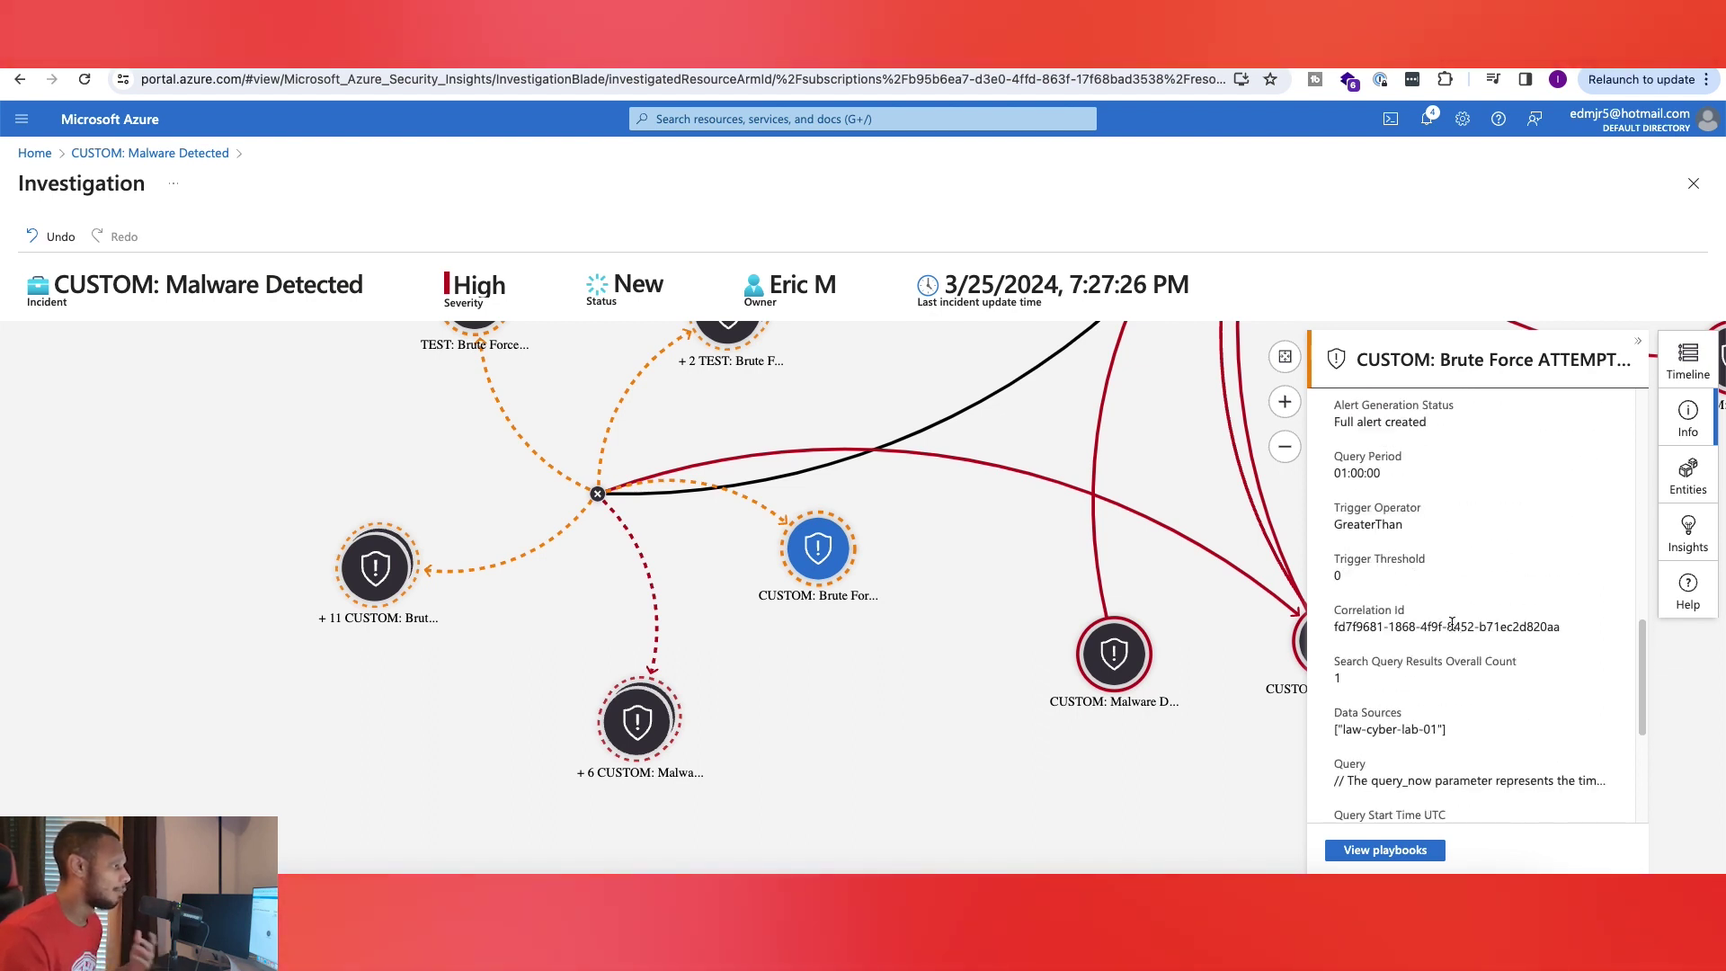
pyautogui.scroll(-1, 1452, 623)
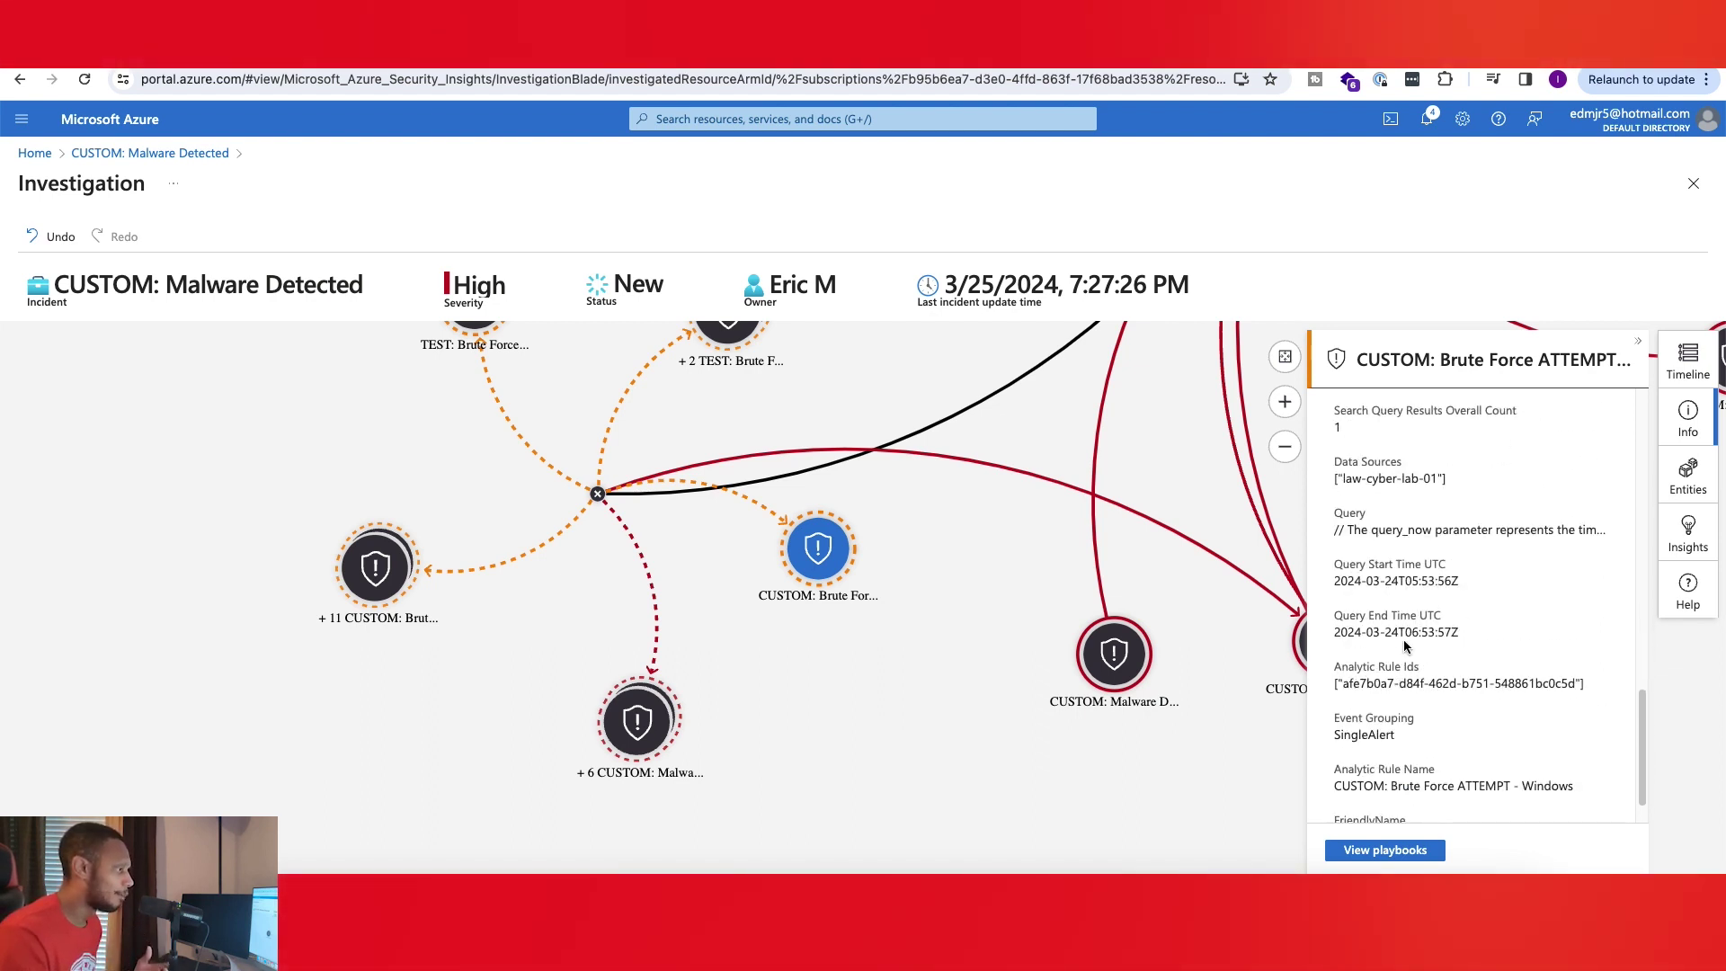
# Finish reading the brute-force alert's information and check the "+ 11 CUSTOM: Brute Force", "TEST: Brute Force" and "+ 2 TEST: Brute Force" nodes
pyautogui.scroll(-1, 1482, 676)
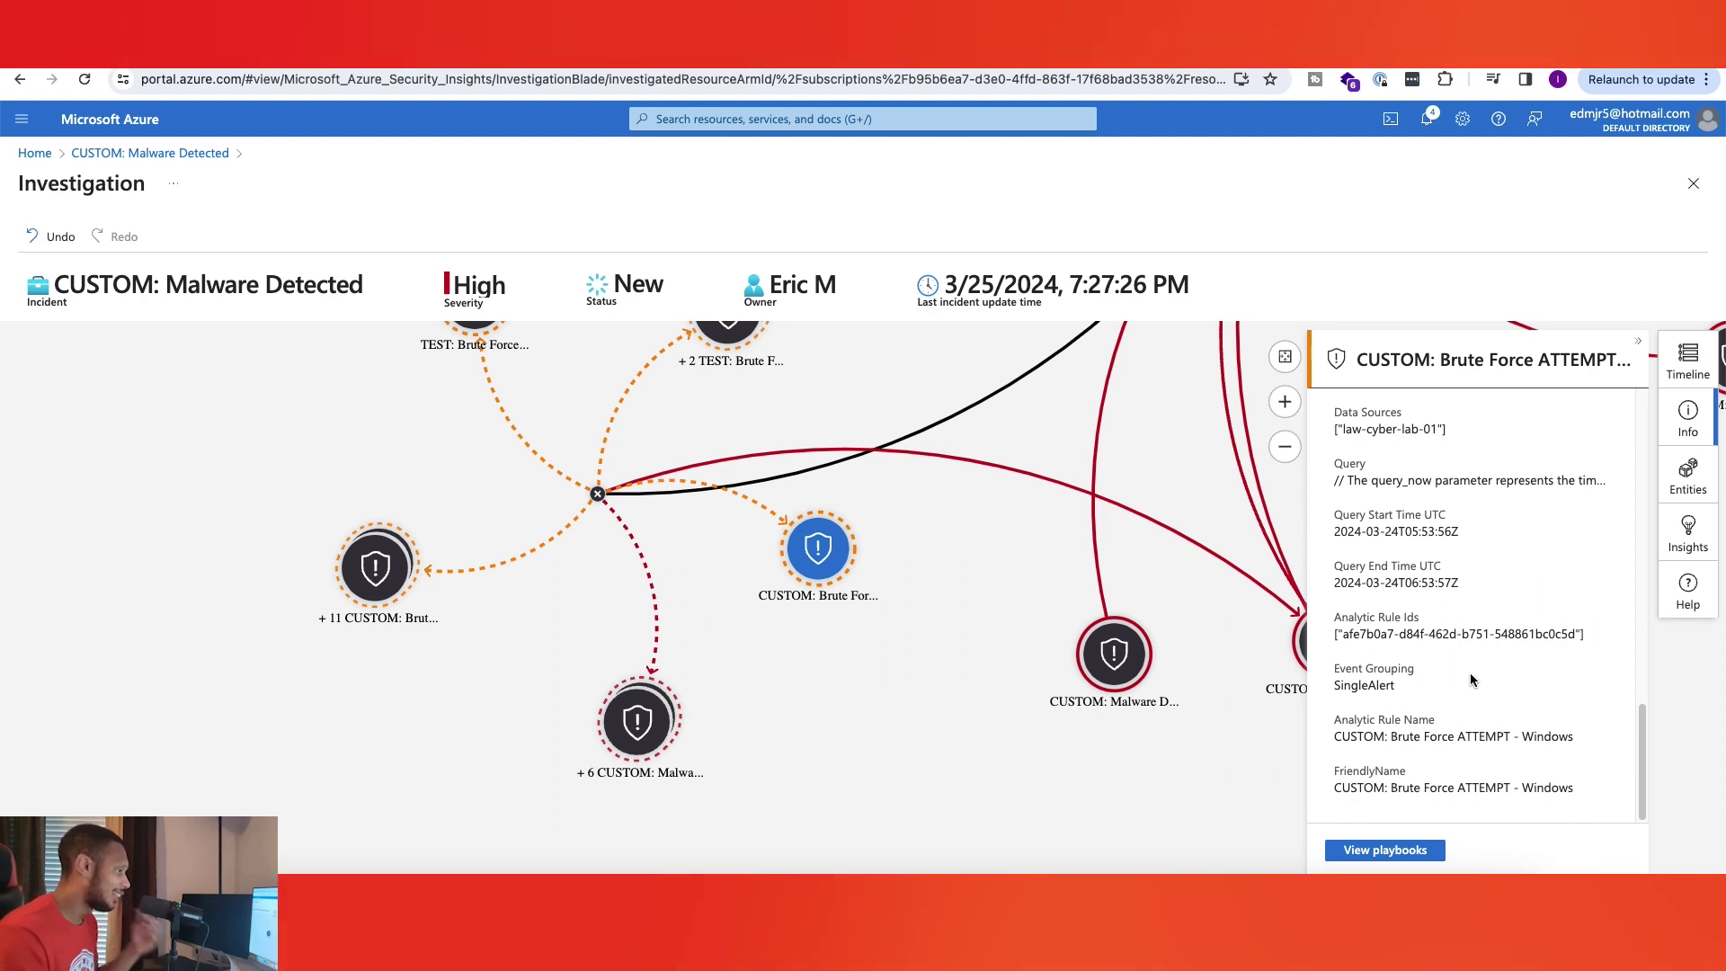
pyautogui.moveTo(365, 546); pyautogui.dragTo(351, 602)
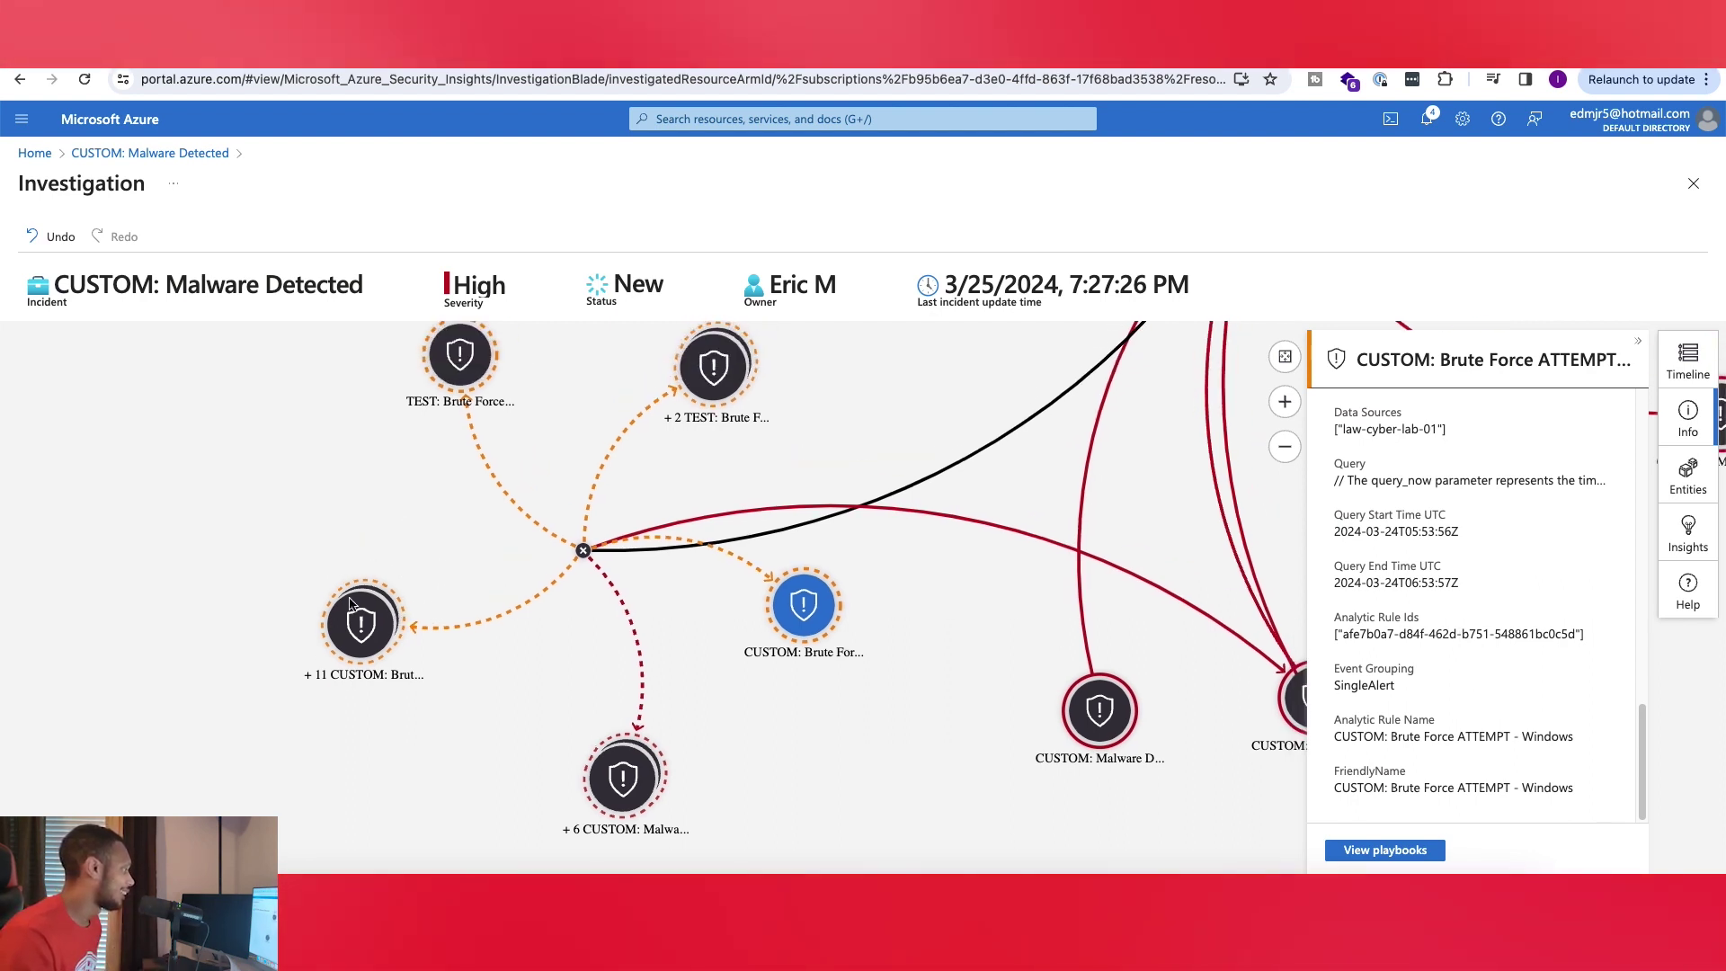
pyautogui.click(350, 603)
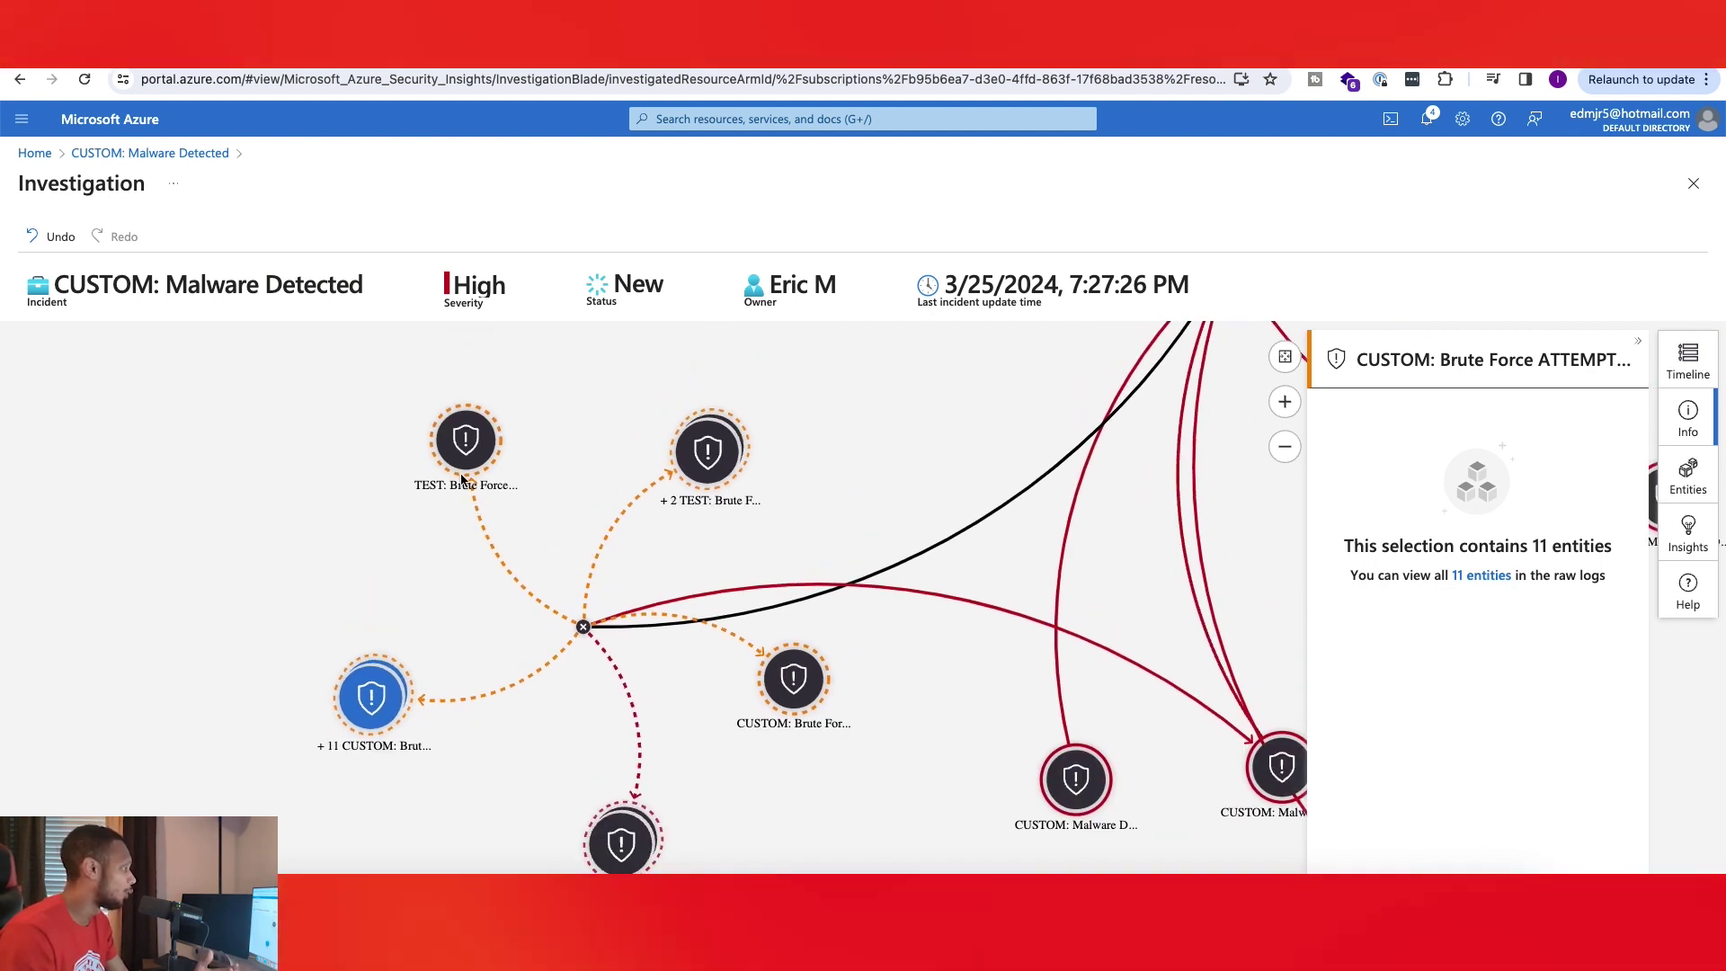
pyautogui.click(466, 451)
pyautogui.click(703, 451)
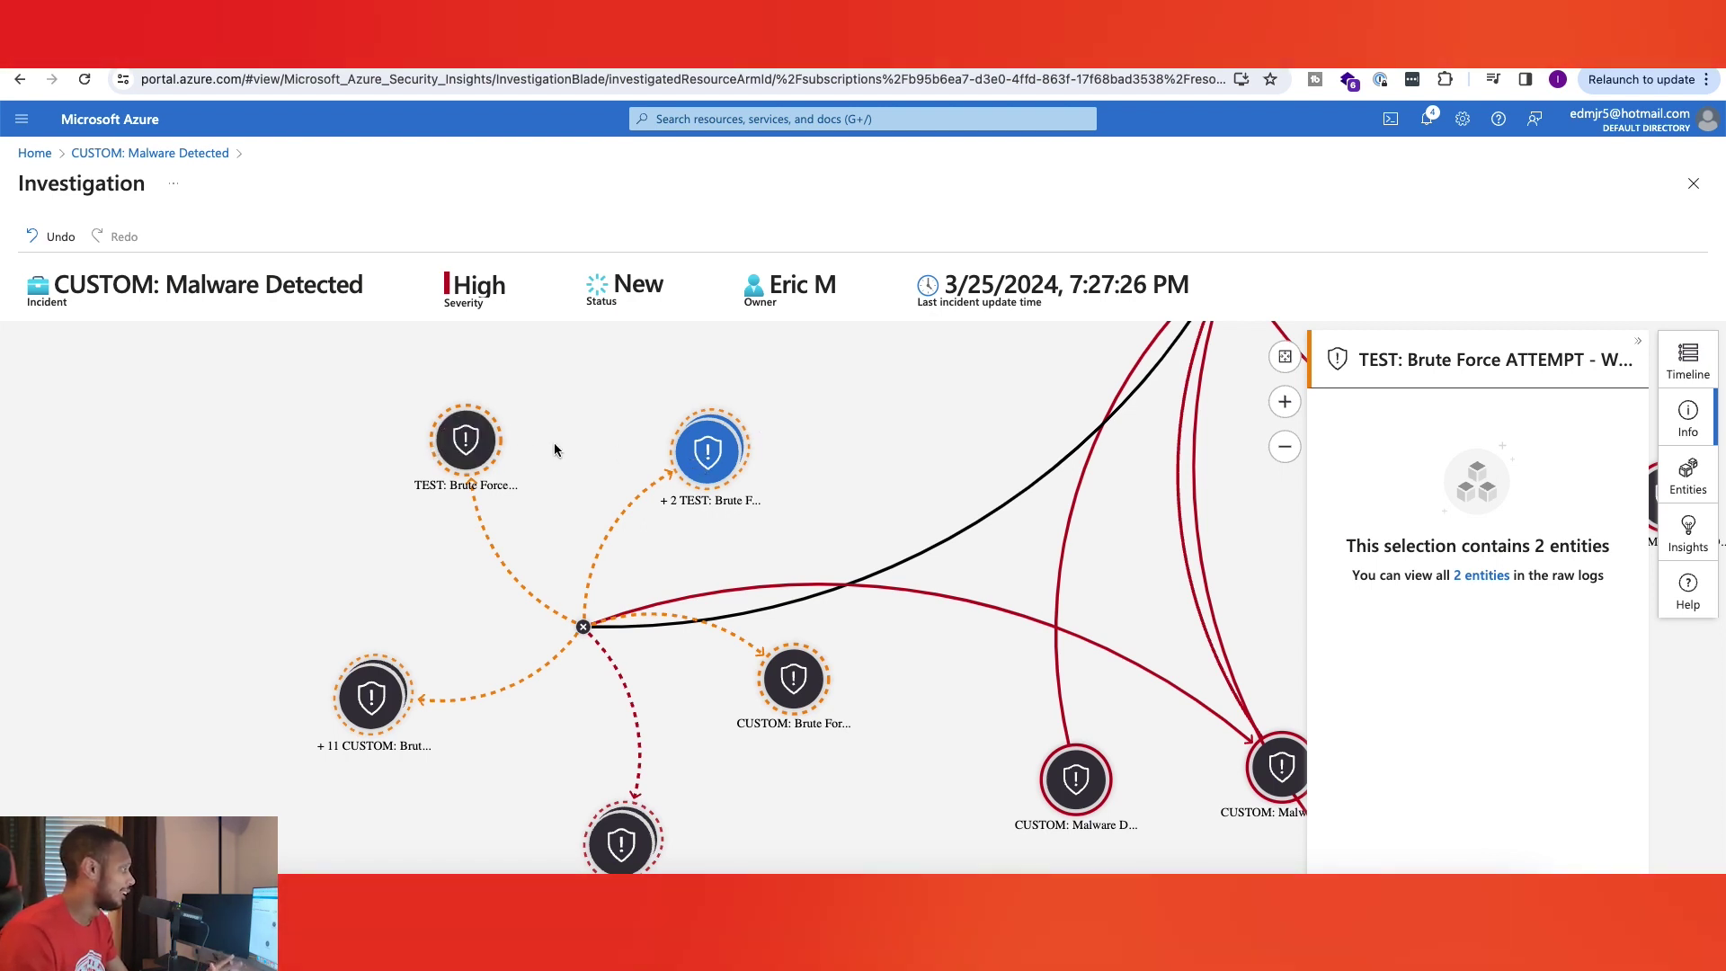
# Review the alert timeline against the graph from the TEST brute-force attempt to the malware detections, and close the timeline
pyautogui.moveTo(923, 465); pyautogui.dragTo(653, 418)
pyautogui.scroll(-5, 1005, 478)
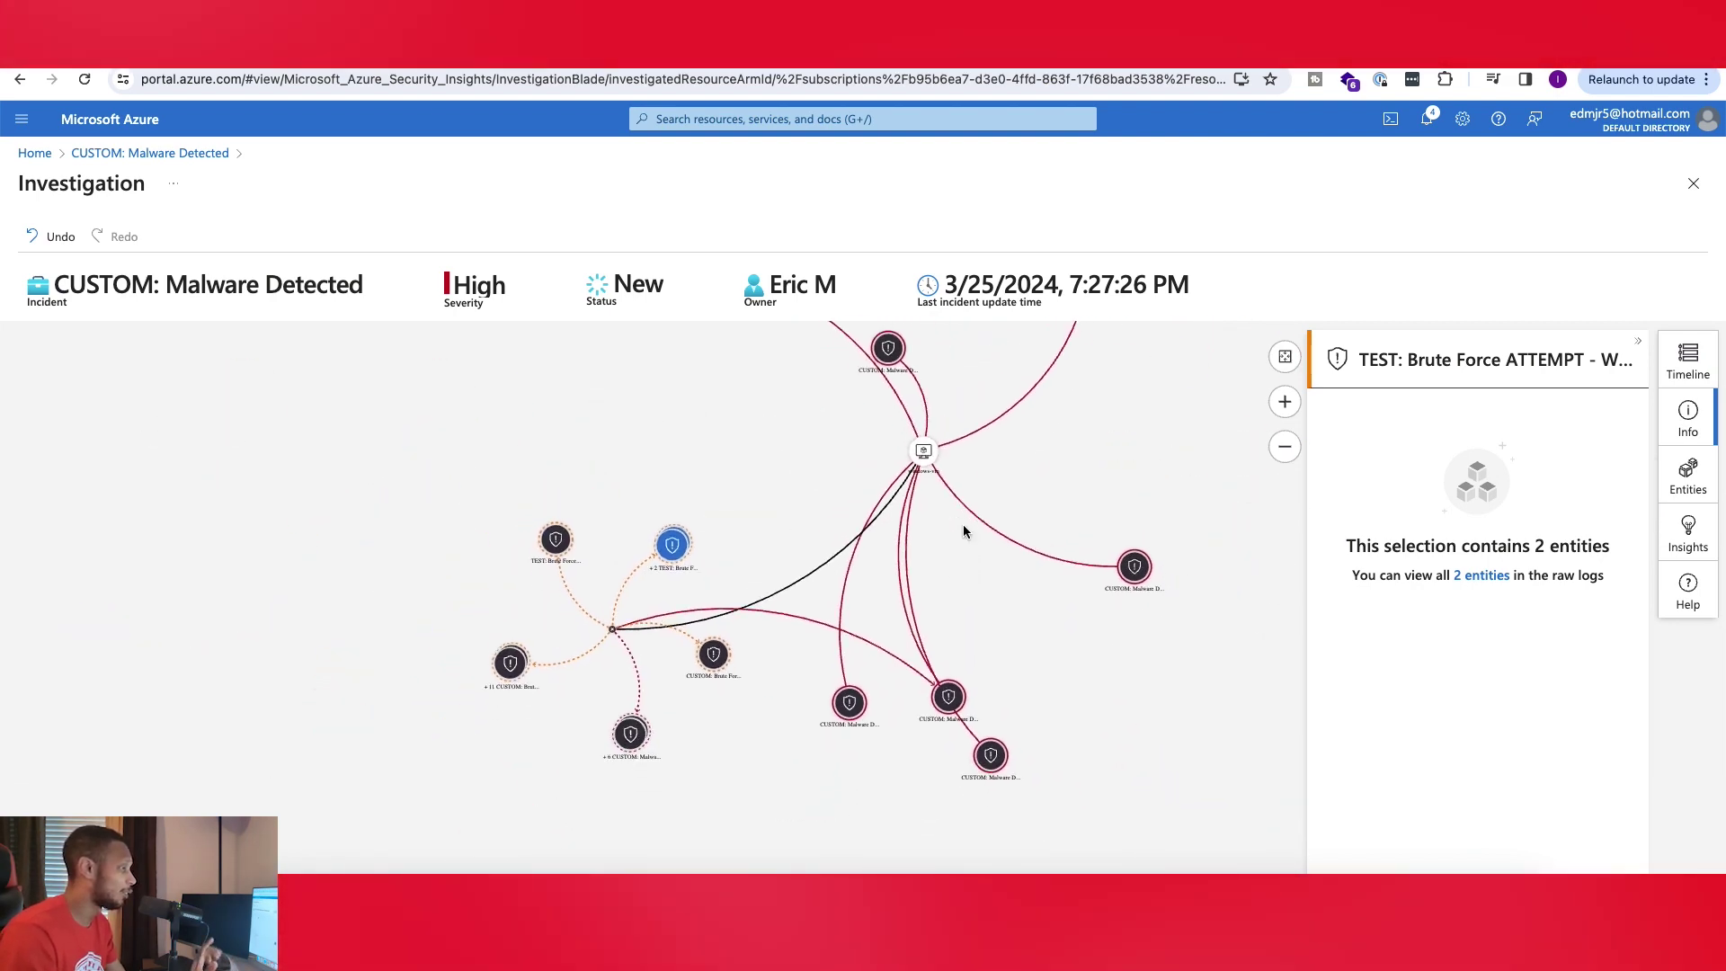
pyautogui.scroll(2, 693, 622)
pyautogui.scroll(2, 693, 622)
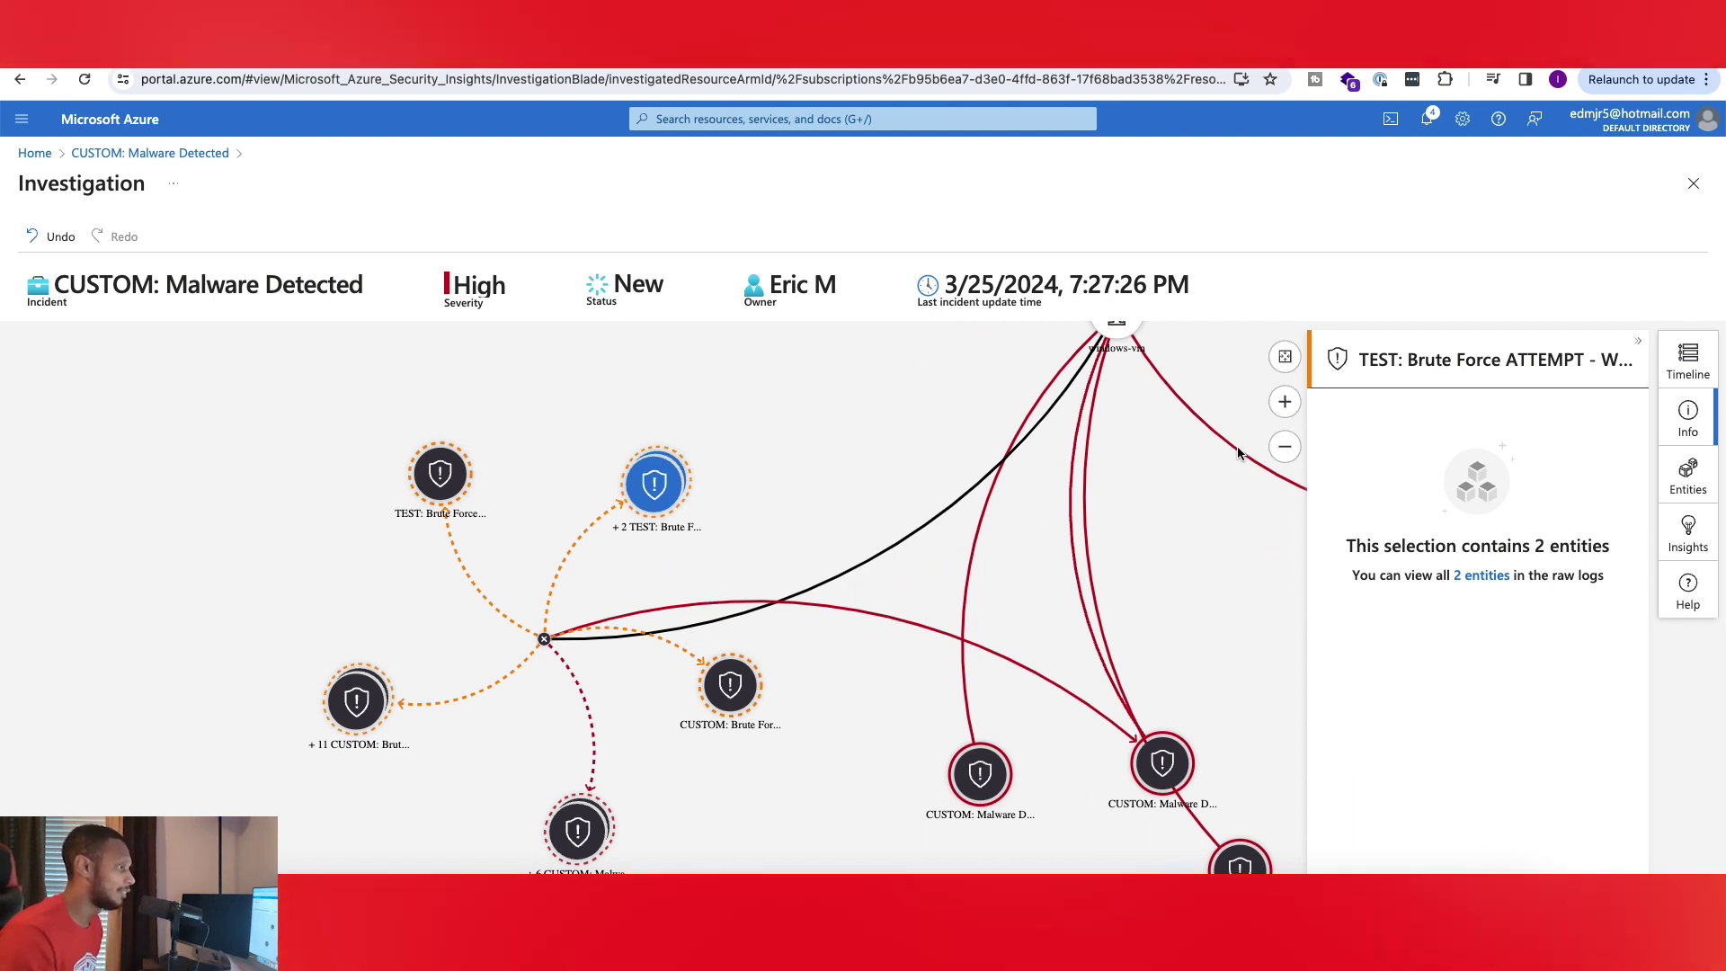
pyautogui.click(1687, 359)
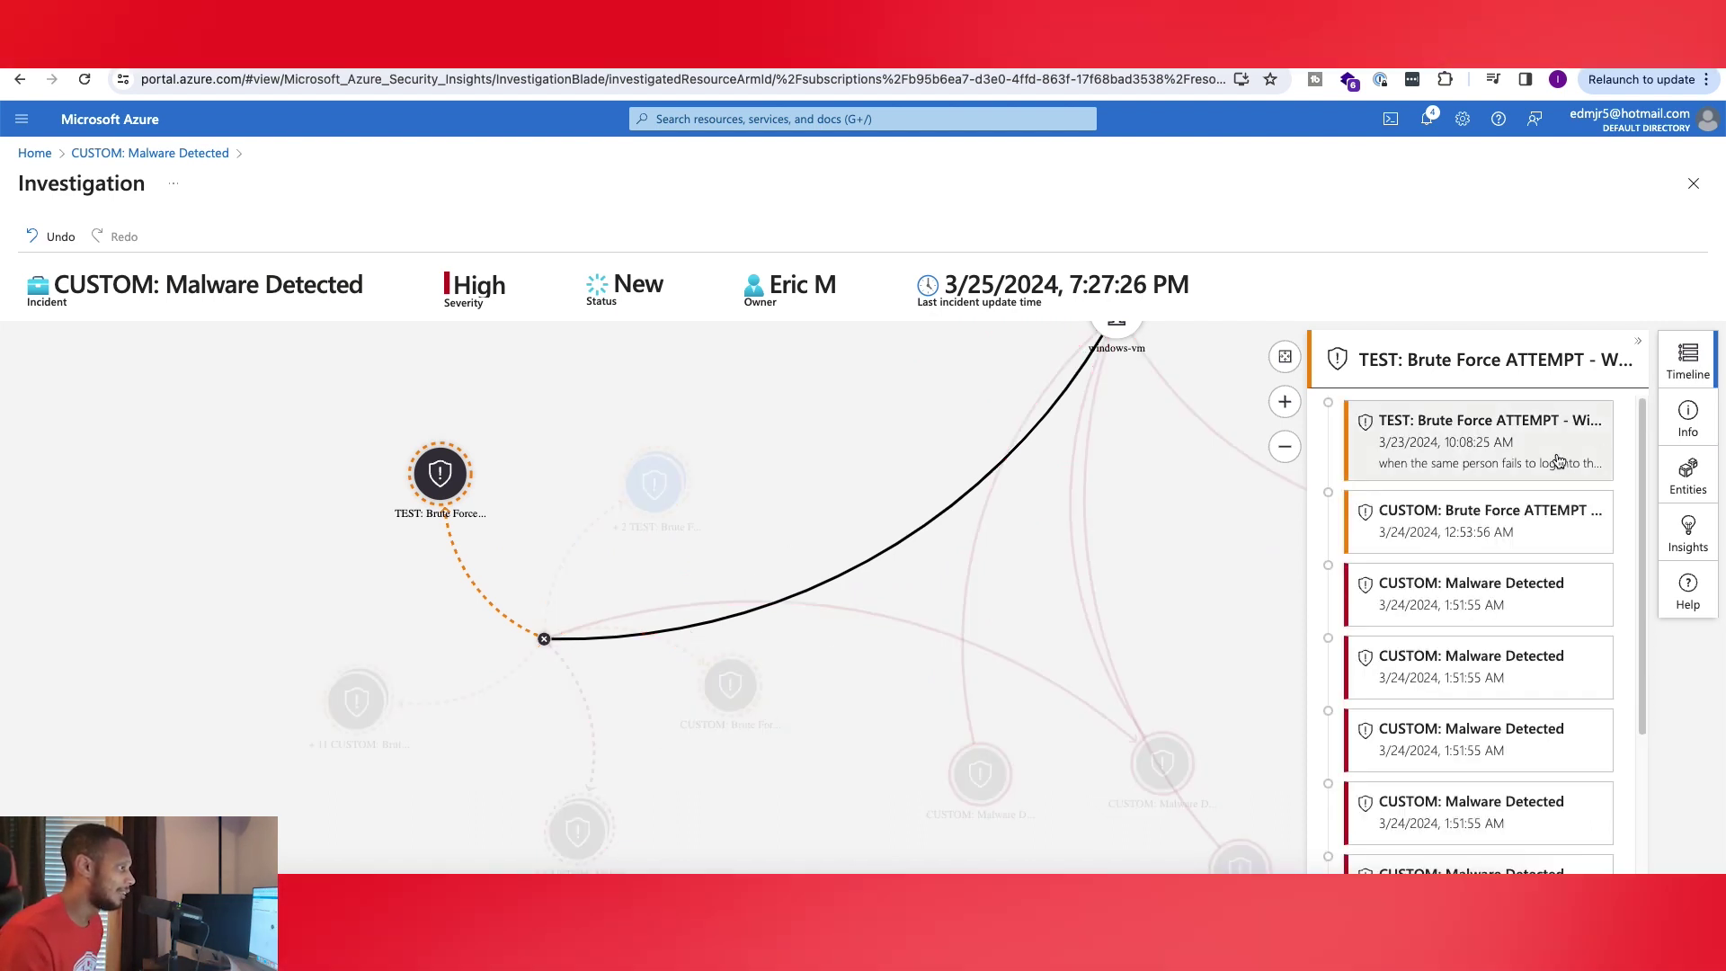
pyautogui.scroll(-3, 692, 441)
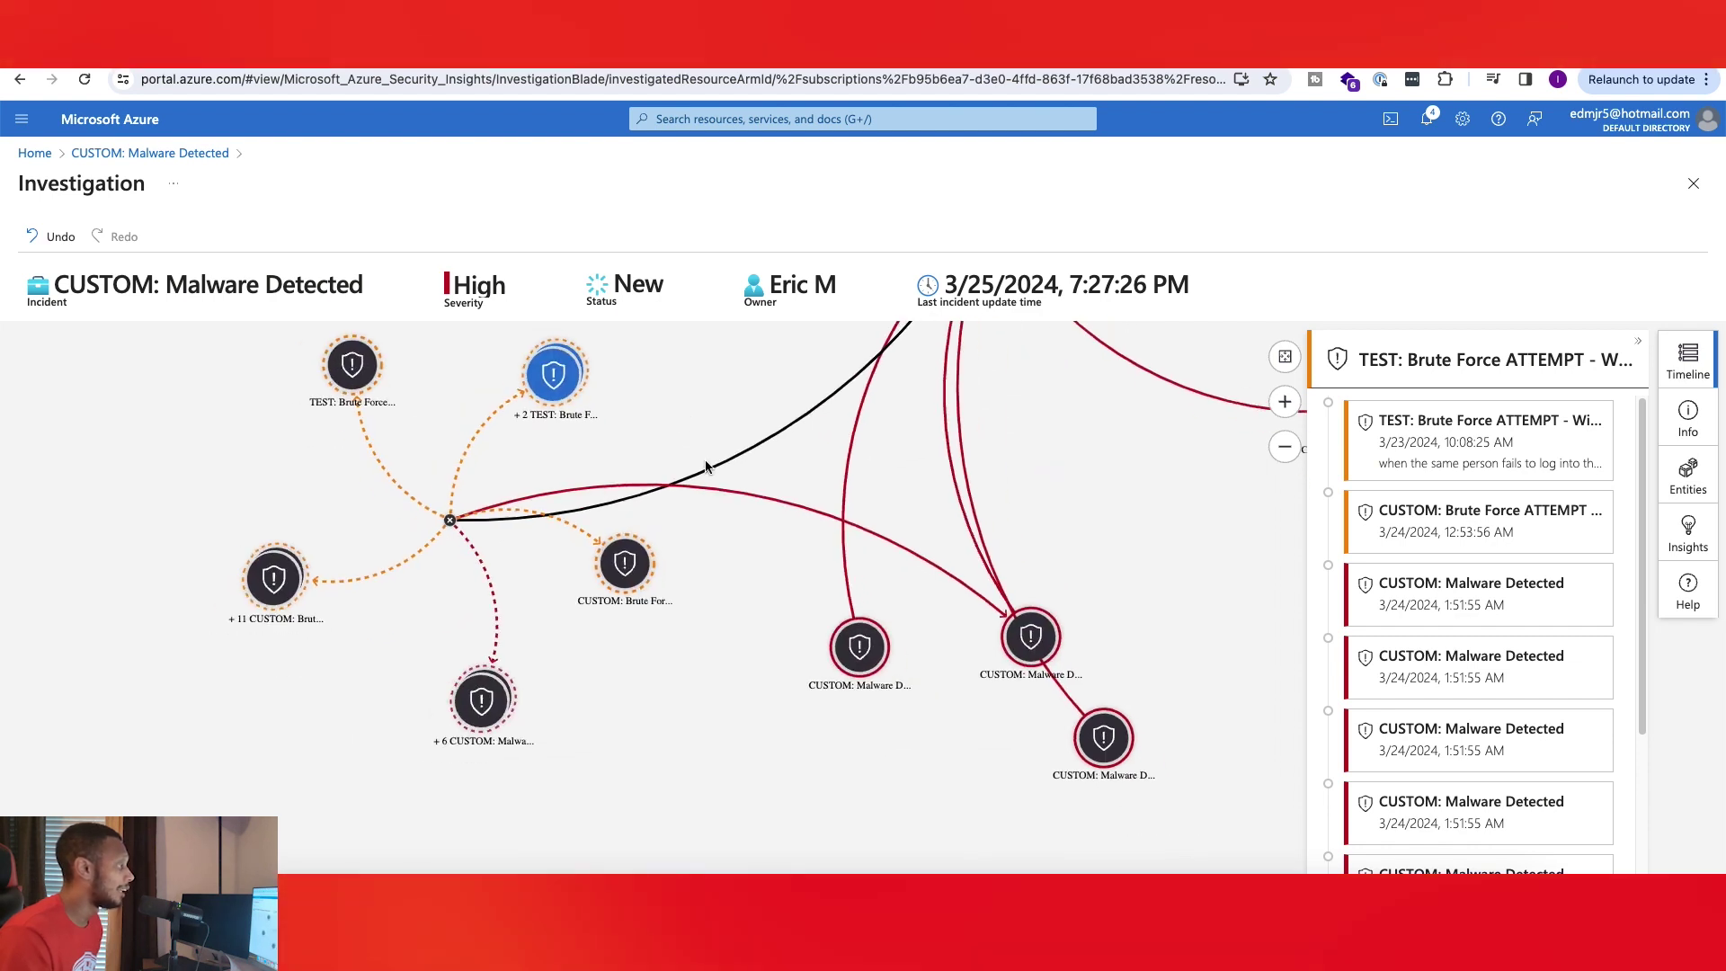
pyautogui.click(1402, 464)
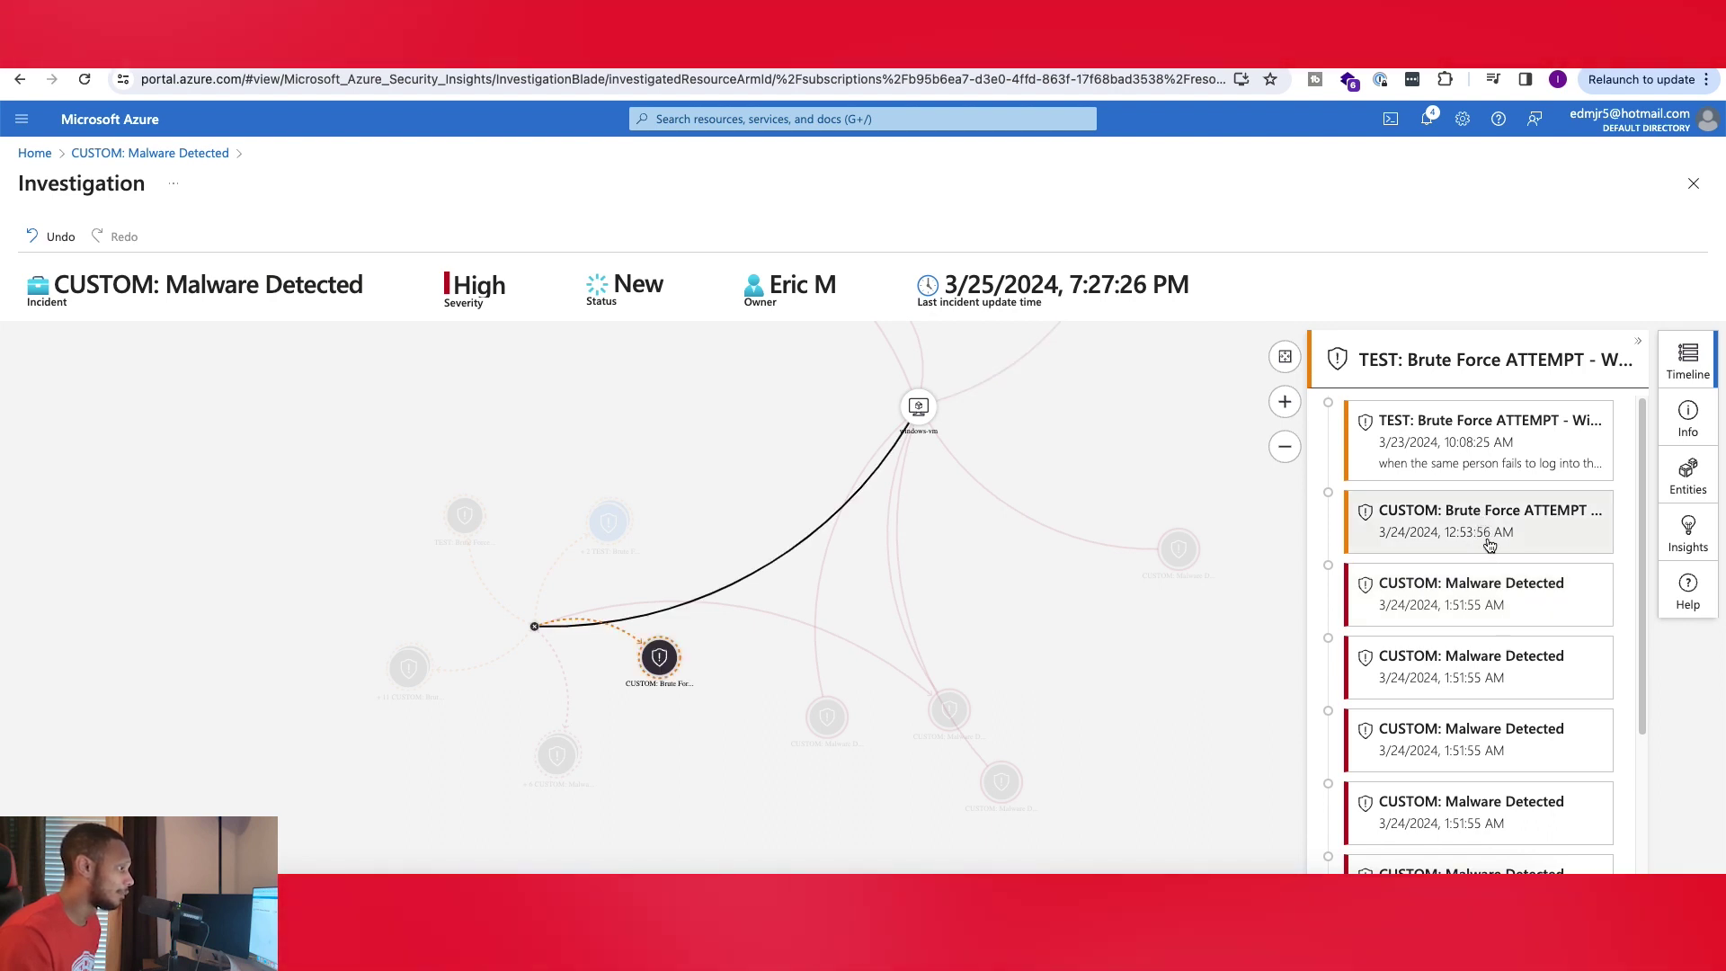
pyautogui.scroll(-3, 1492, 612)
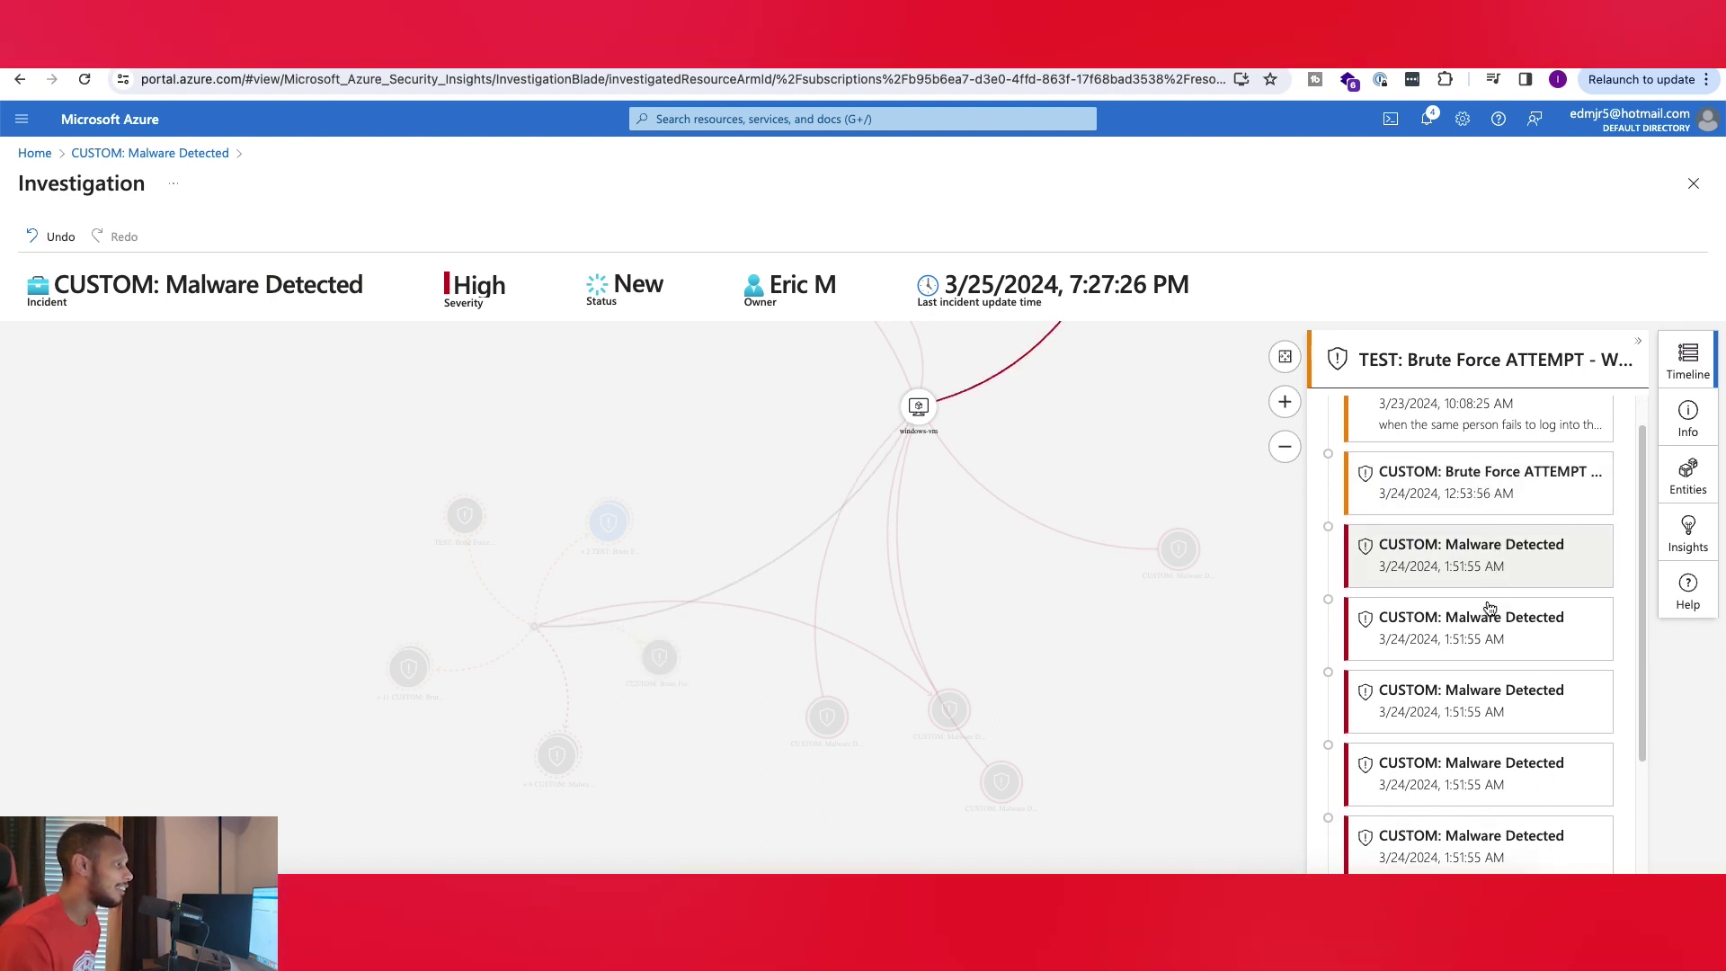
pyautogui.scroll(3, 1463, 530)
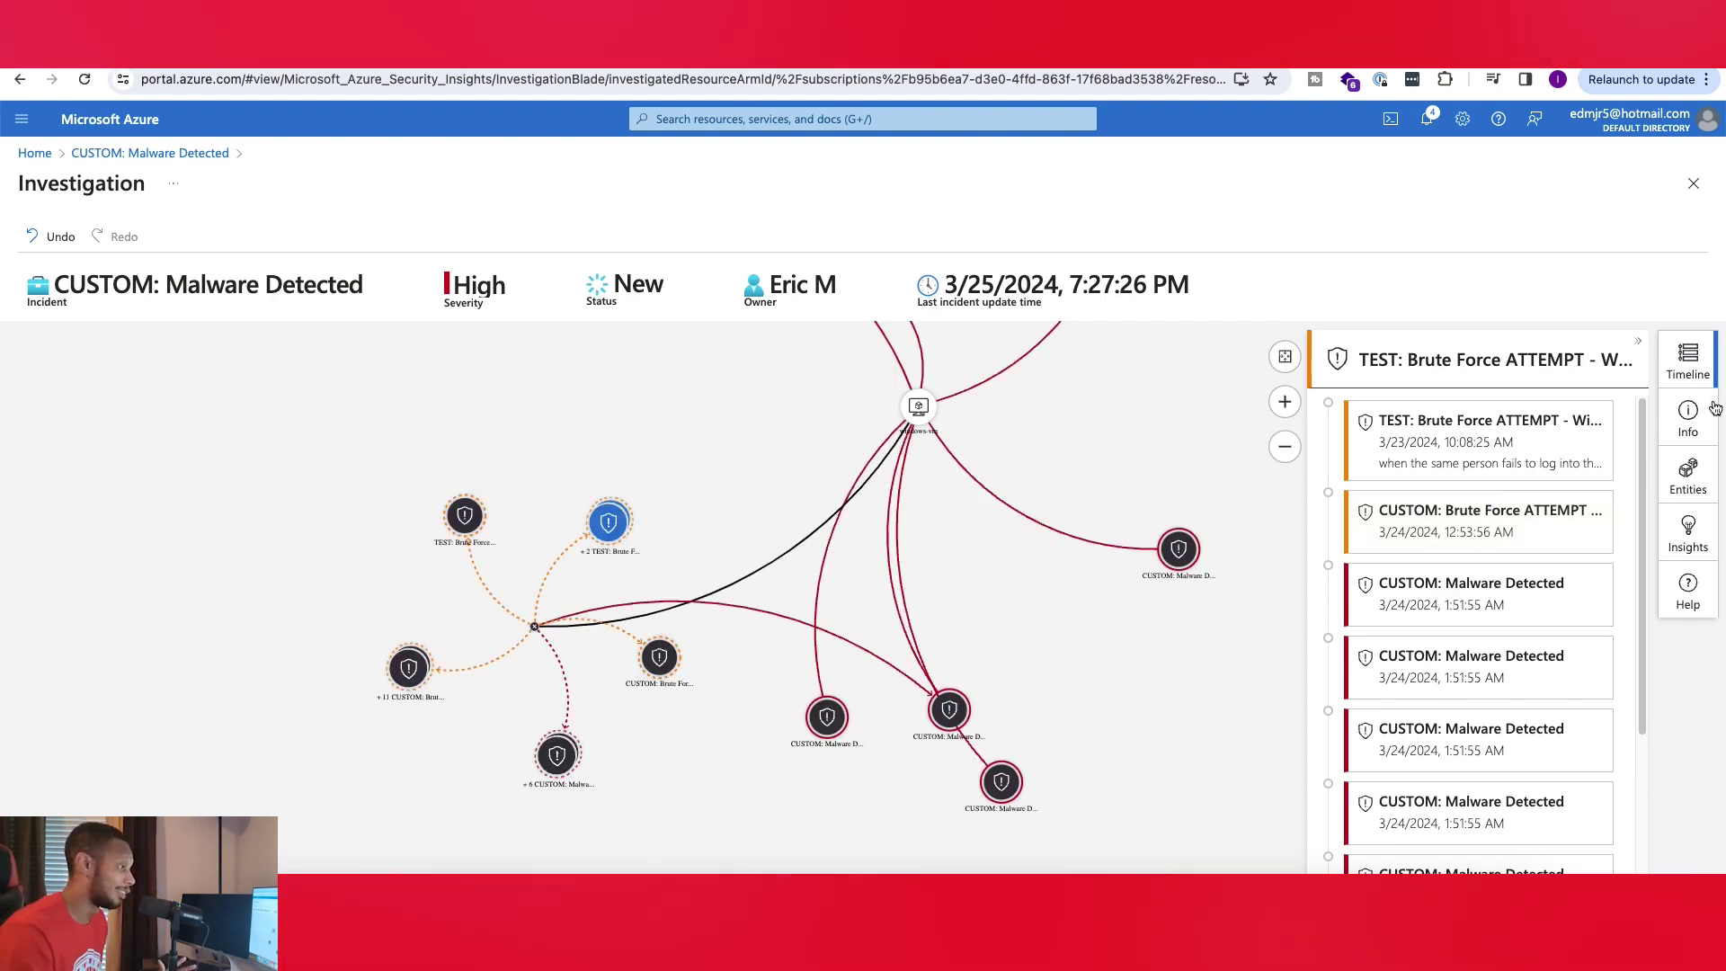
pyautogui.click(1688, 360)
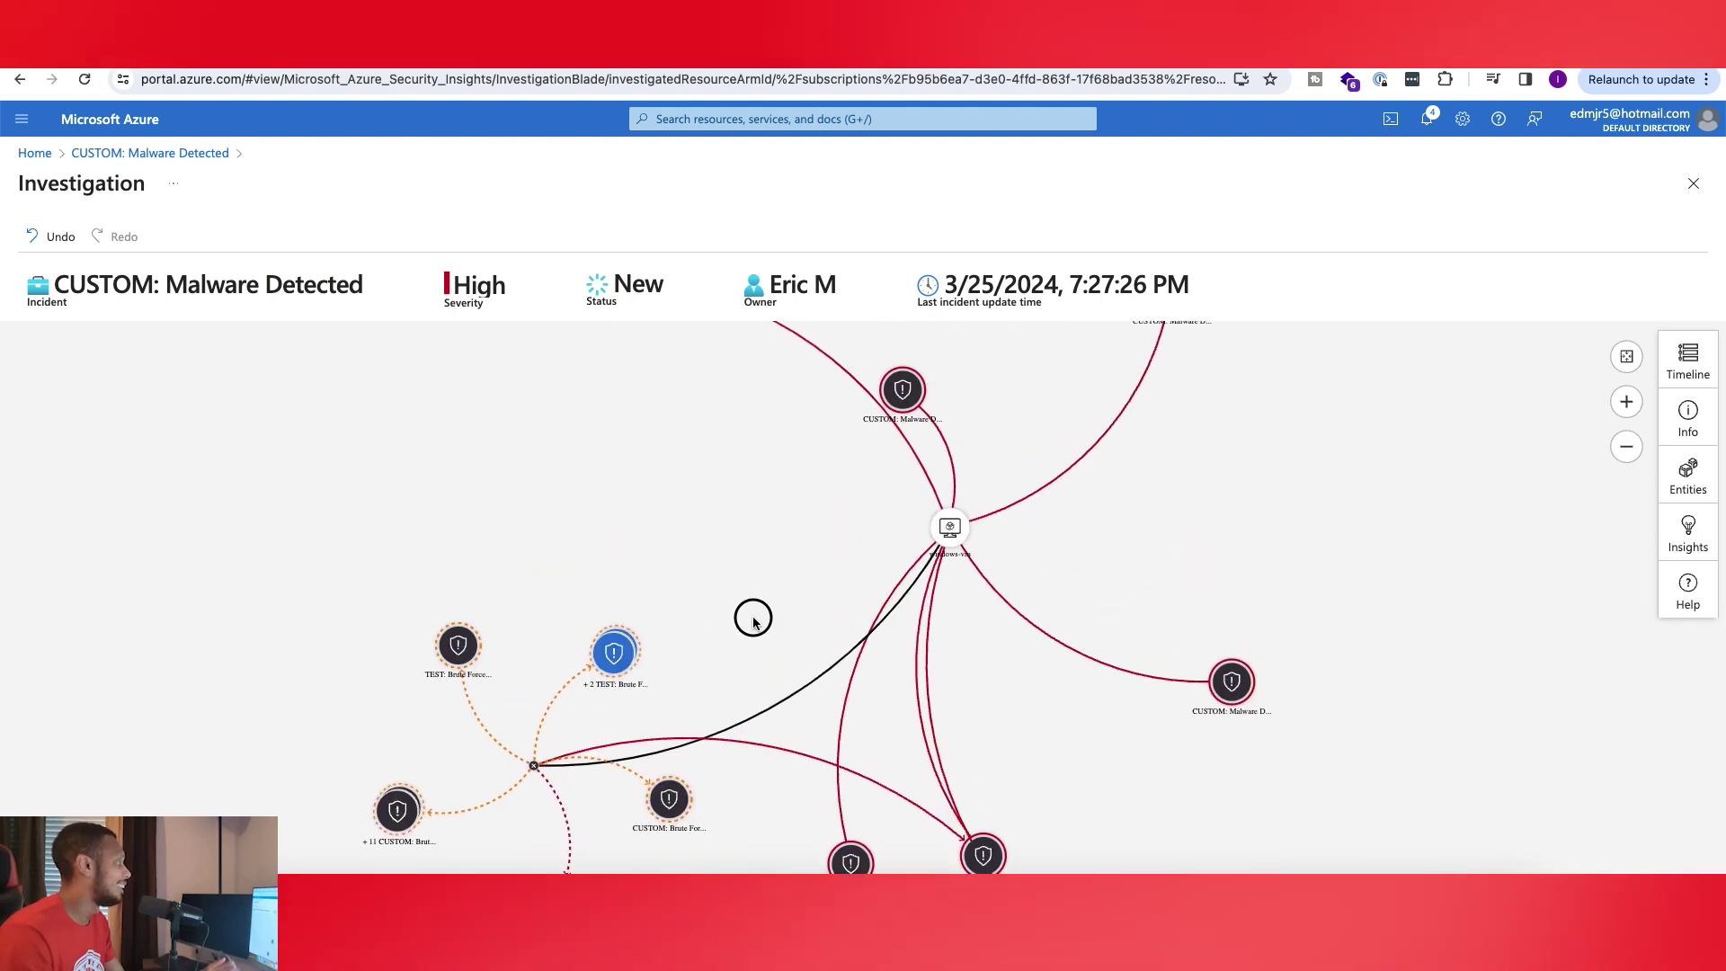
# Return from the graph to the CUSTOM: Malware Detected incident page and check its first timeline alert and owner assignment options
pyautogui.moveTo(785, 608); pyautogui.dragTo(758, 703)
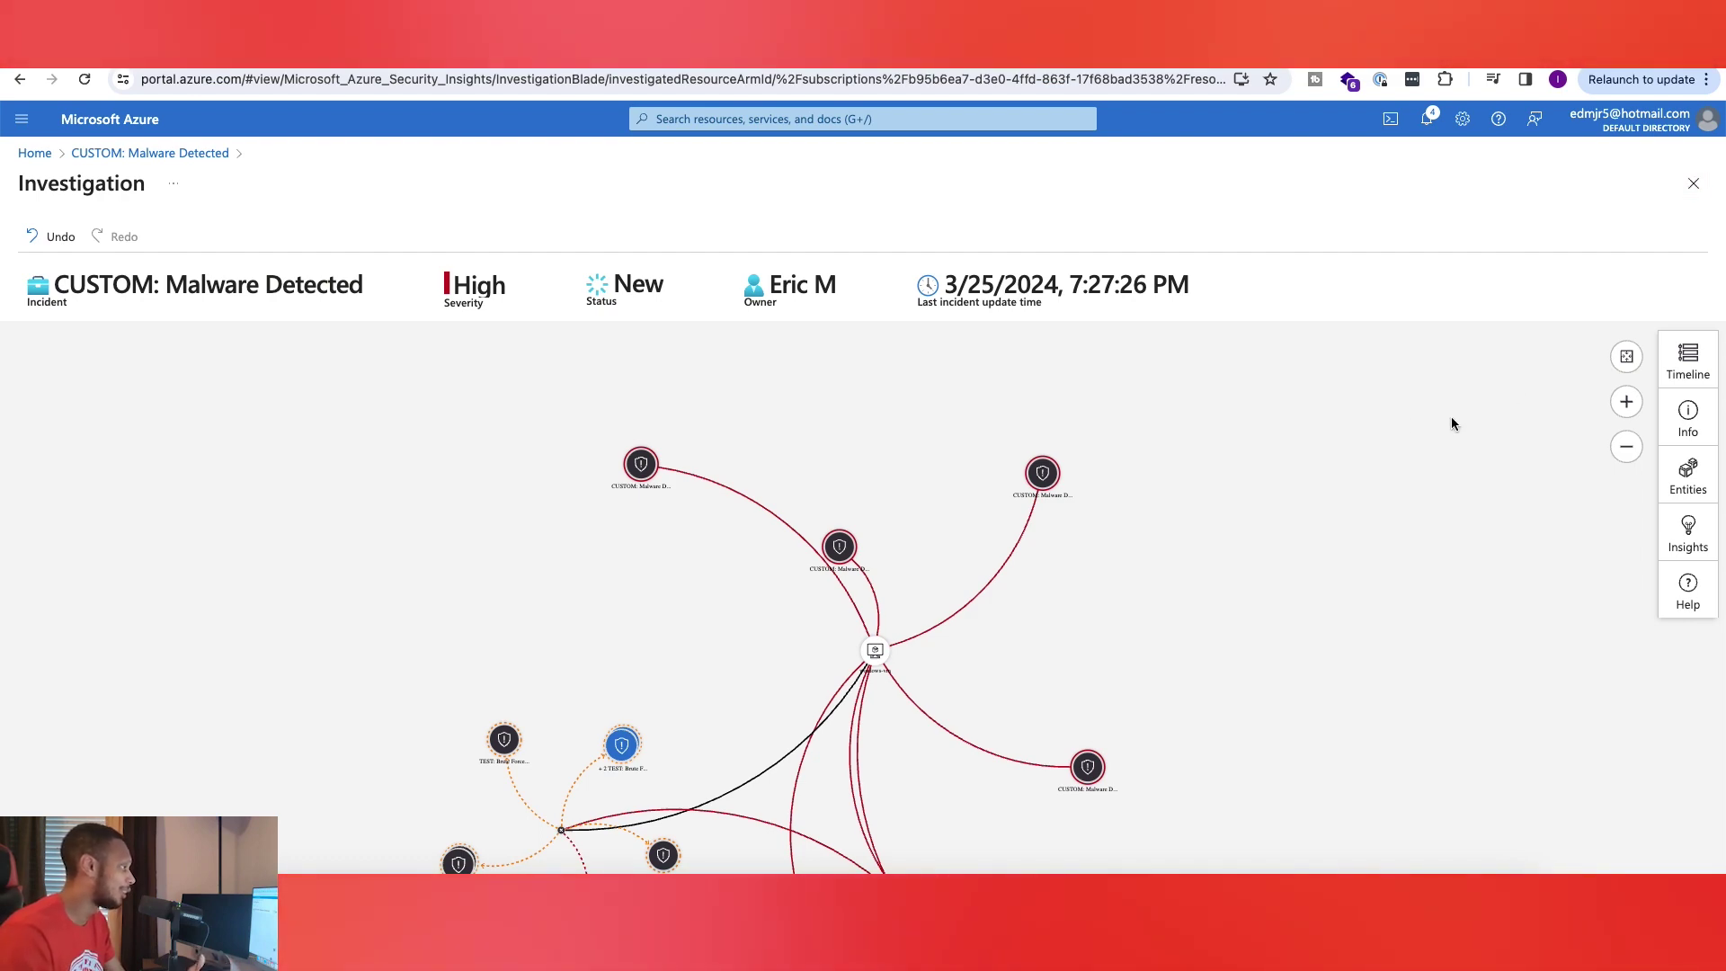
pyautogui.moveTo(930, 552); pyautogui.dragTo(1033, 429)
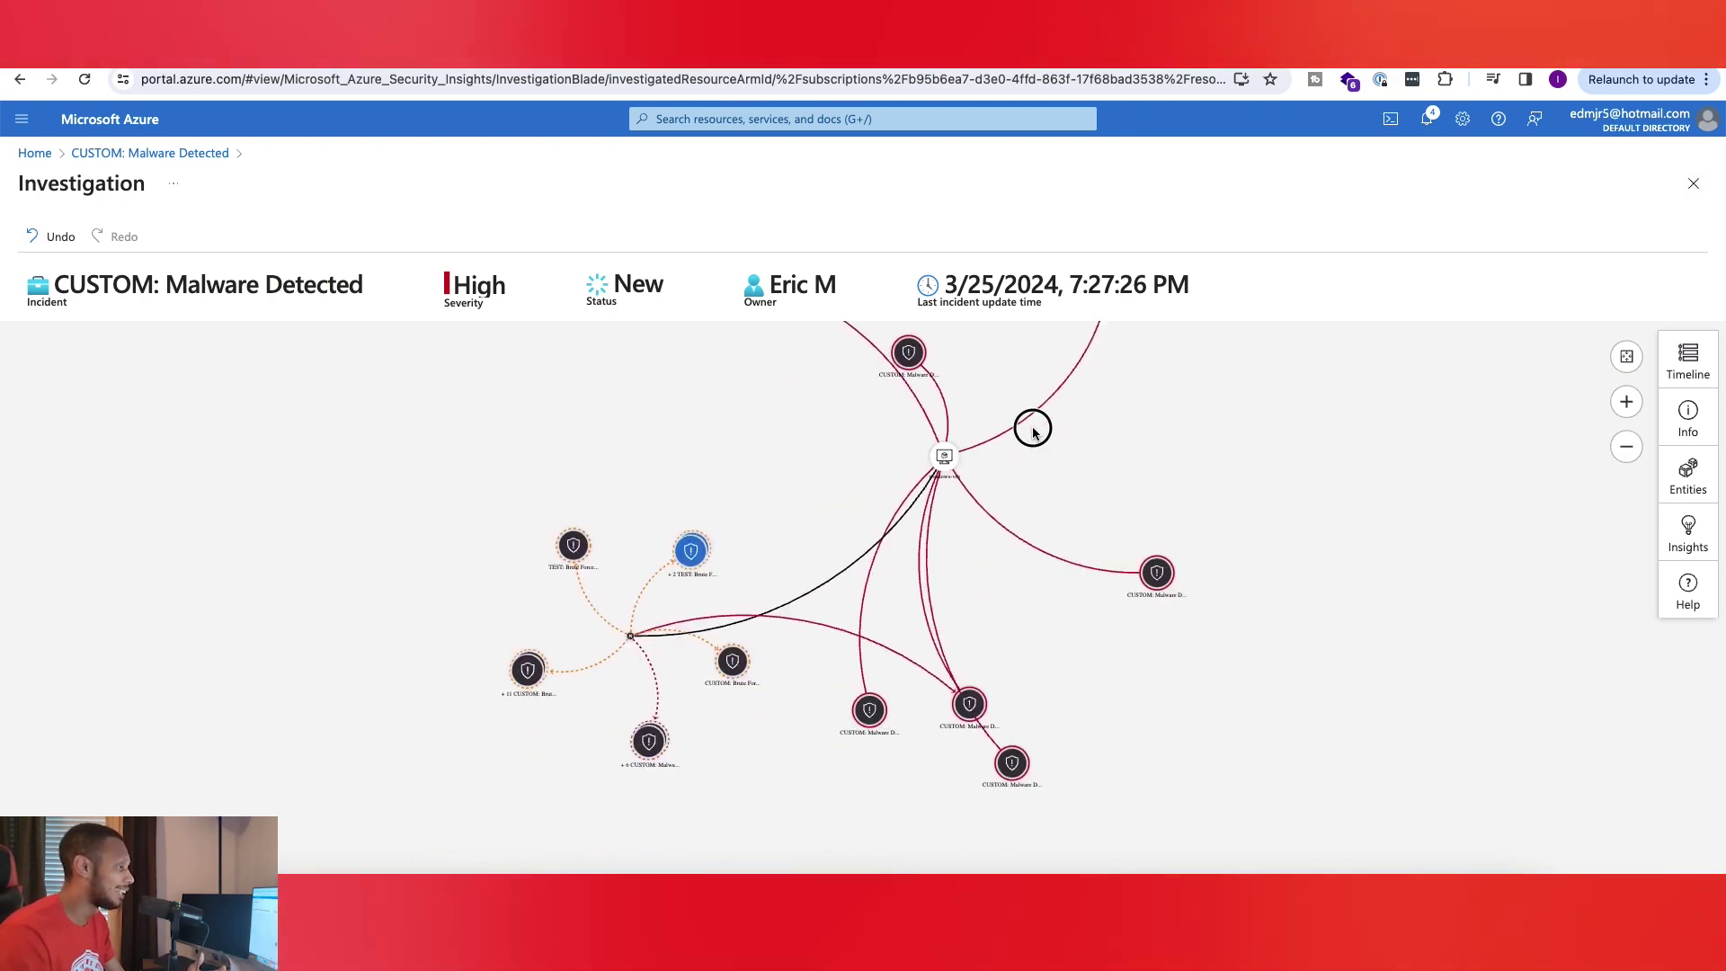
pyautogui.click(168, 152)
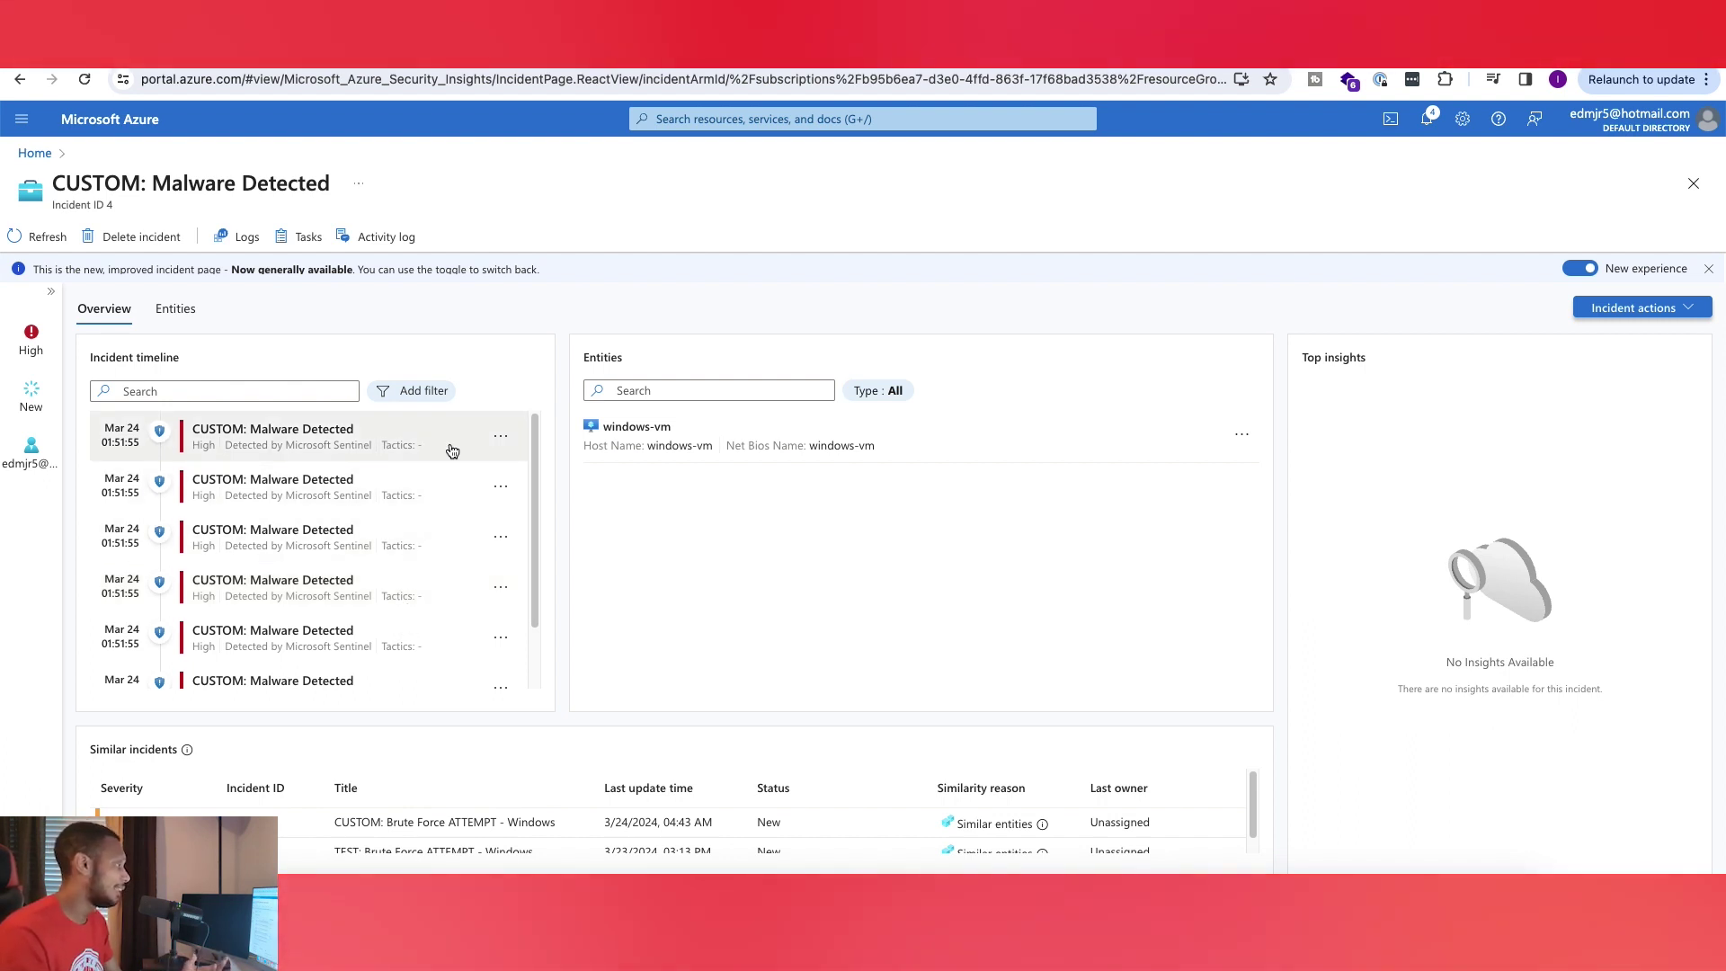
pyautogui.click(452, 449)
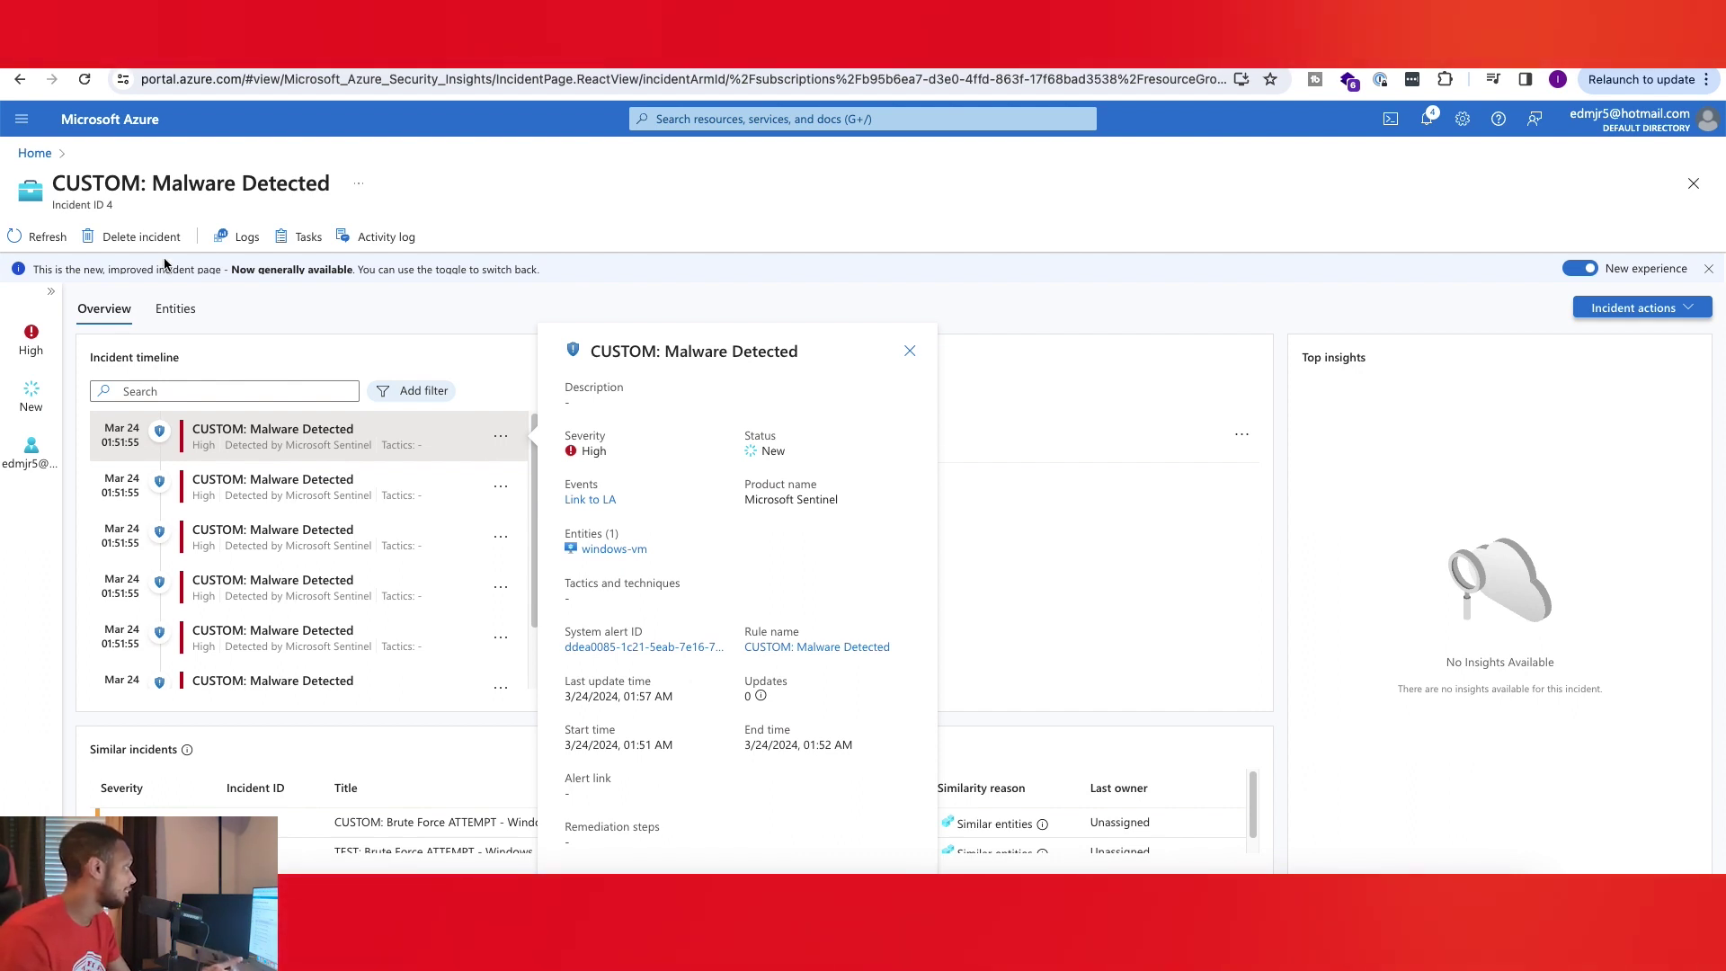
pyautogui.click(30, 450)
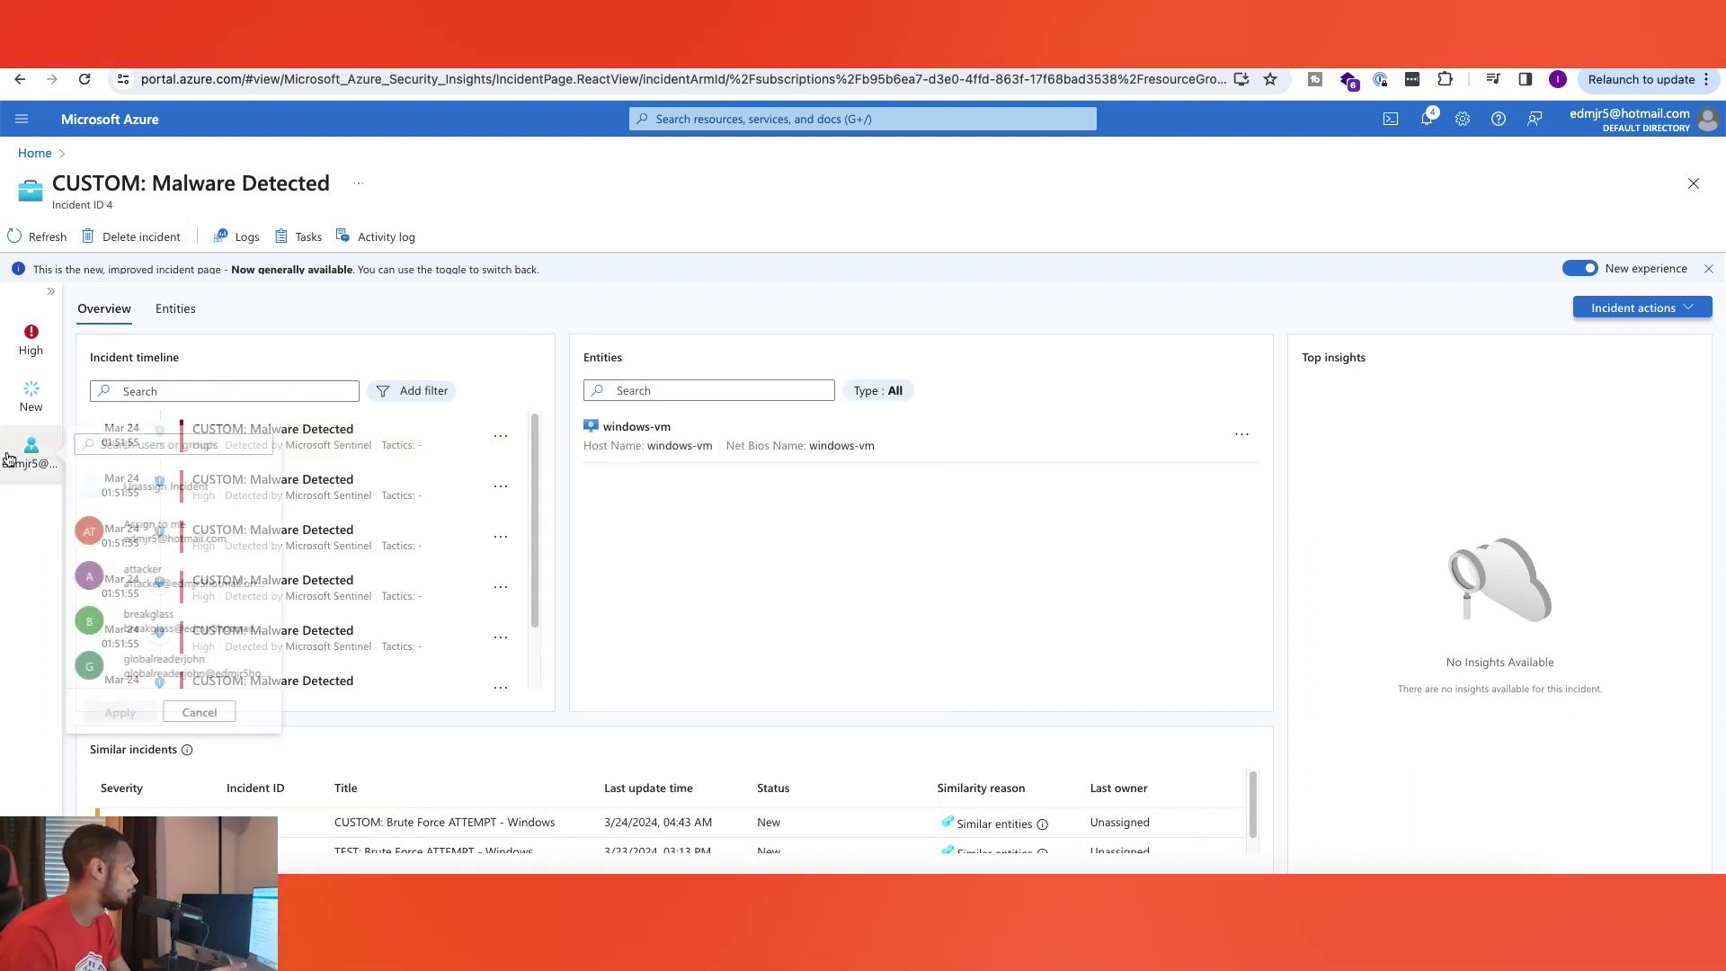
pyautogui.click(228, 713)
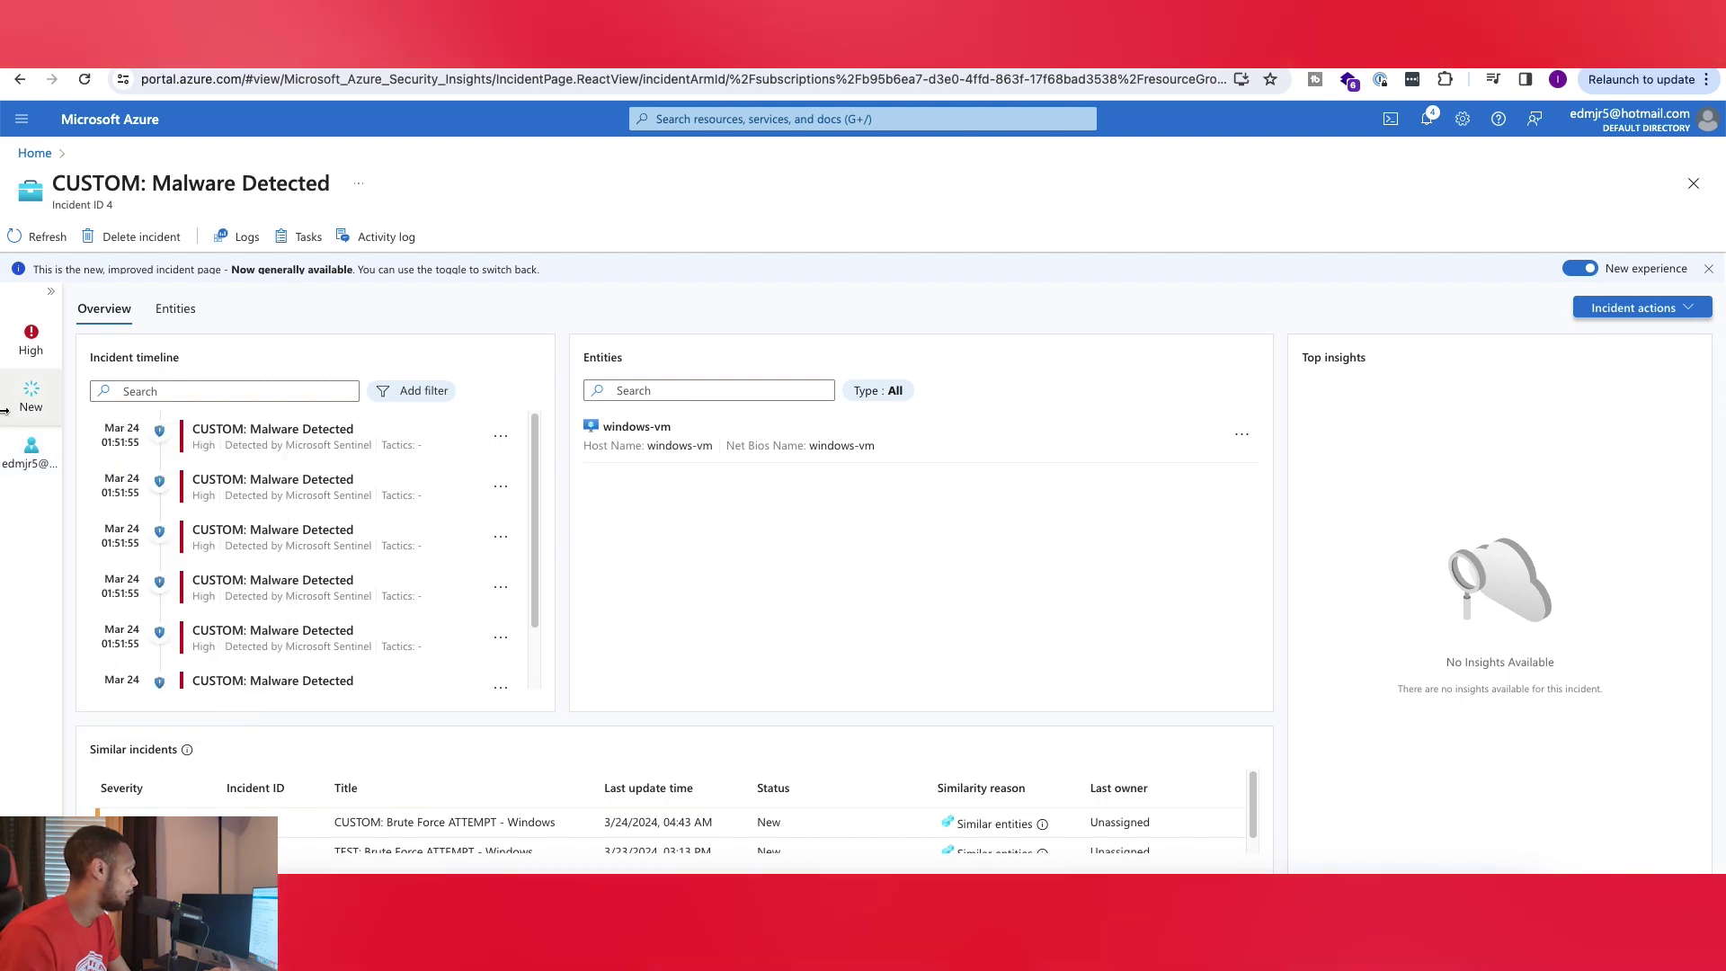
# Go to the incidents of the LAW-Cyber-Lab-01 workspace in Microsoft Sentinel and select the high-severity CUSTOM: Malware Detected incident
pyautogui.click(33, 154)
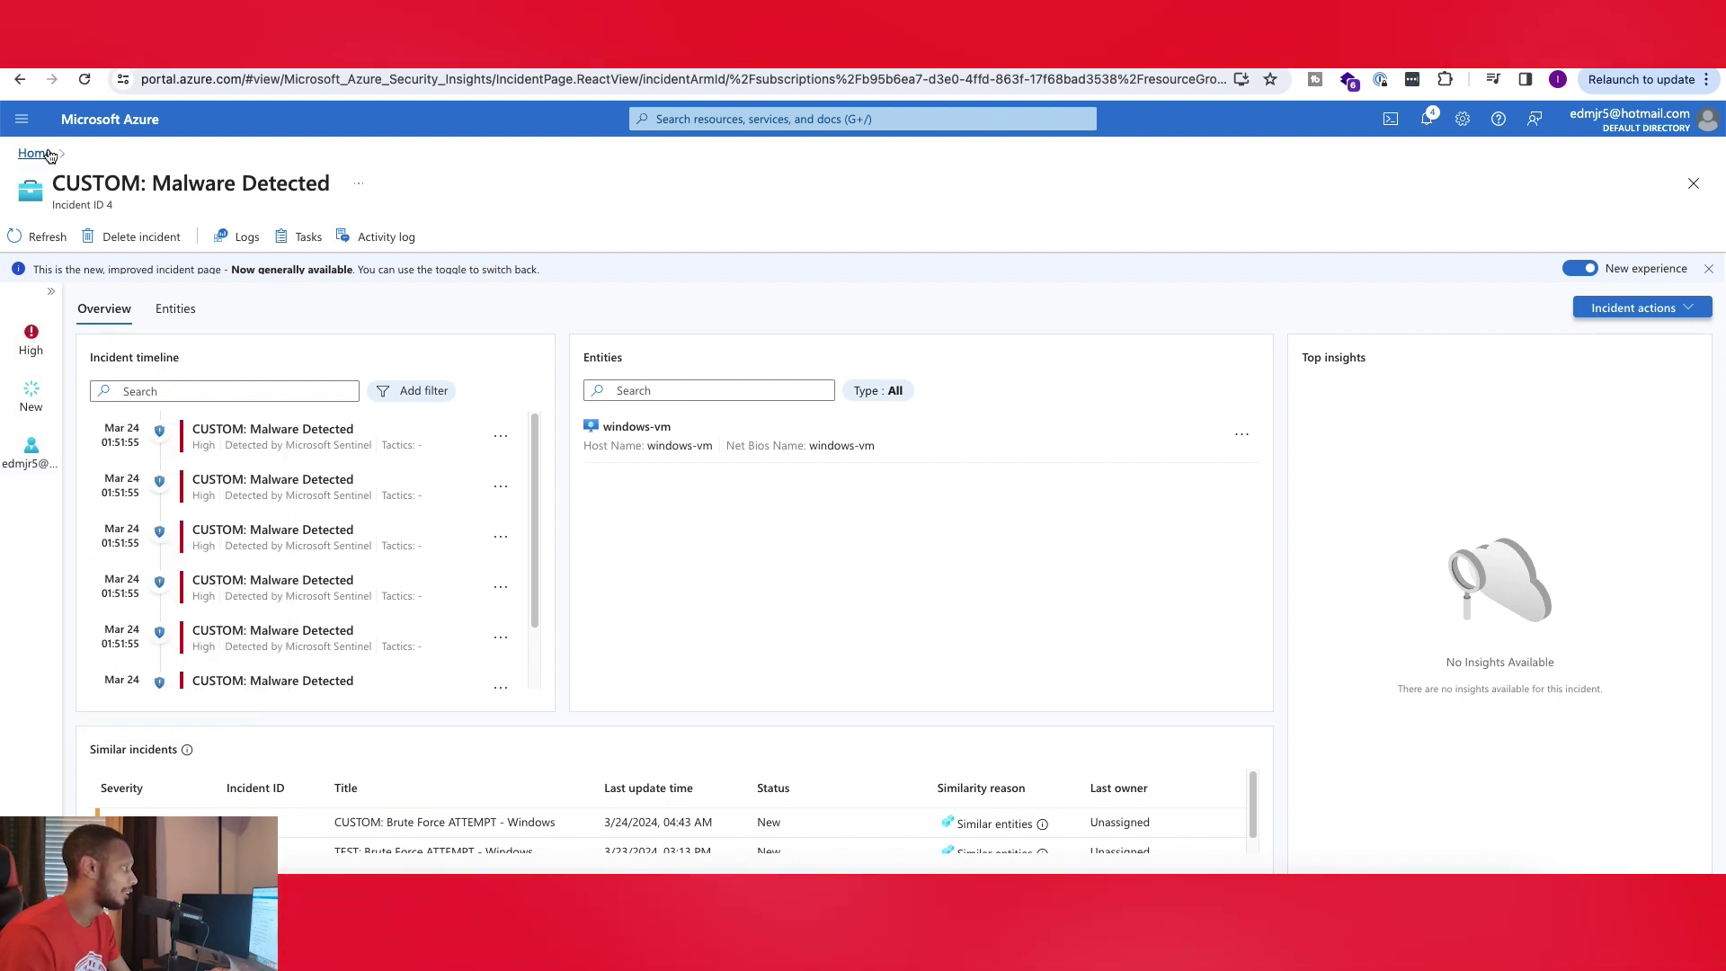
pyautogui.click(520, 220)
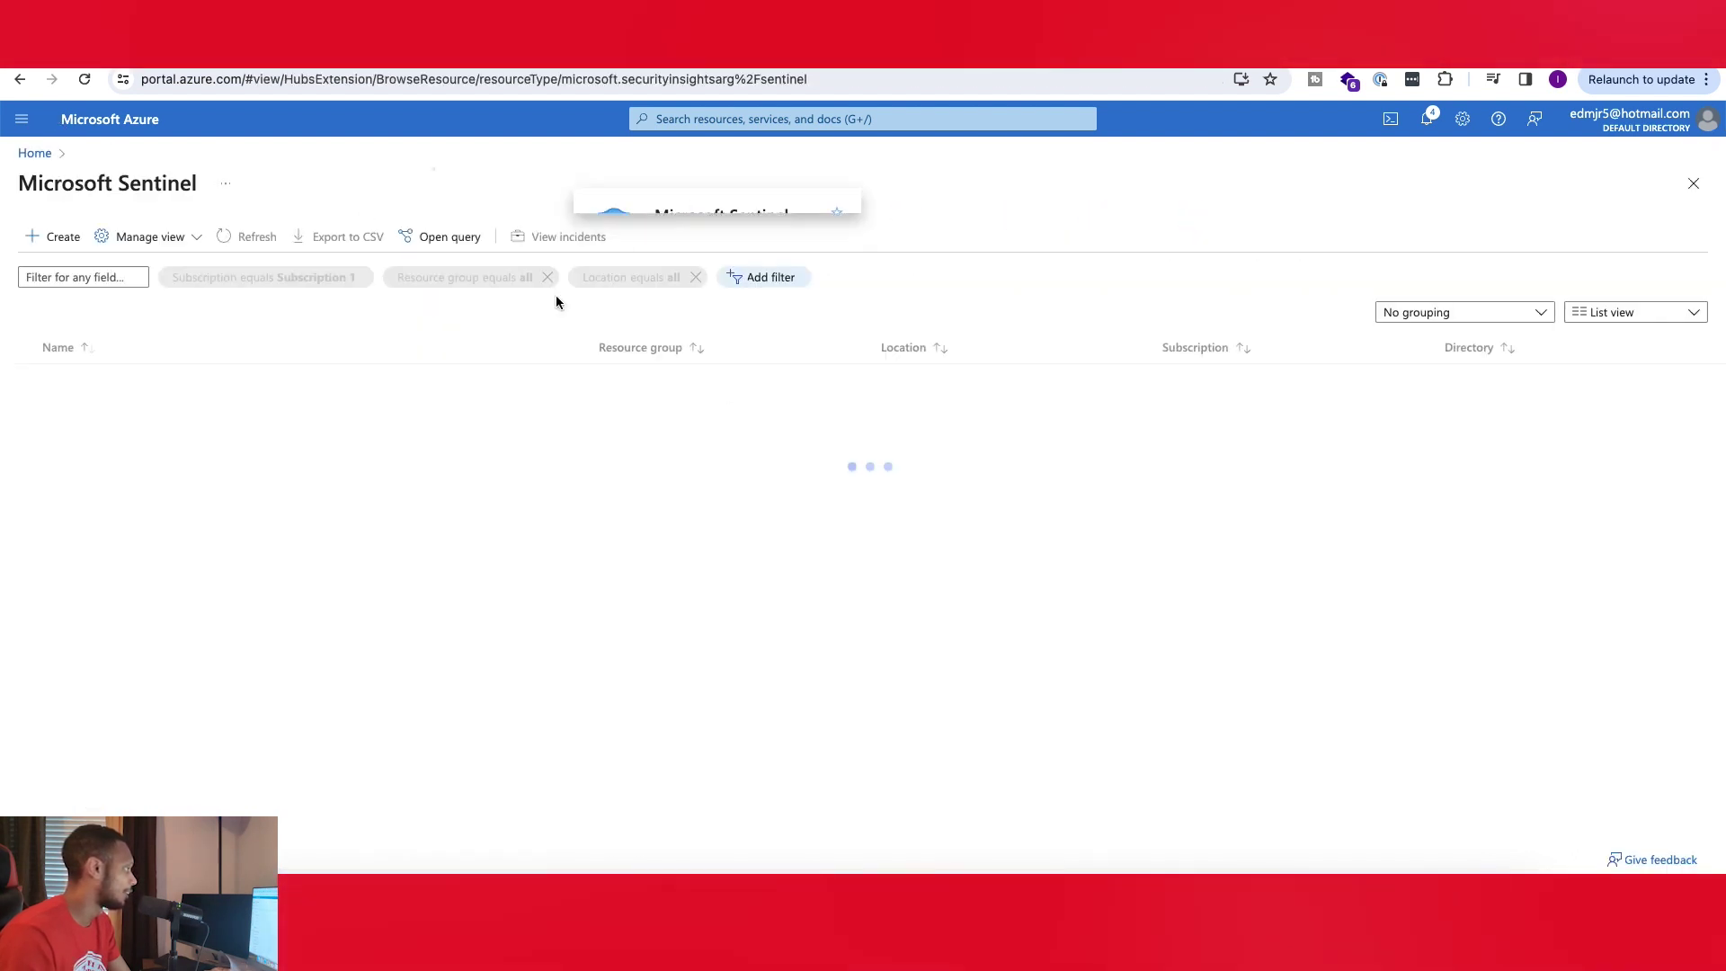
pyautogui.click(647, 377)
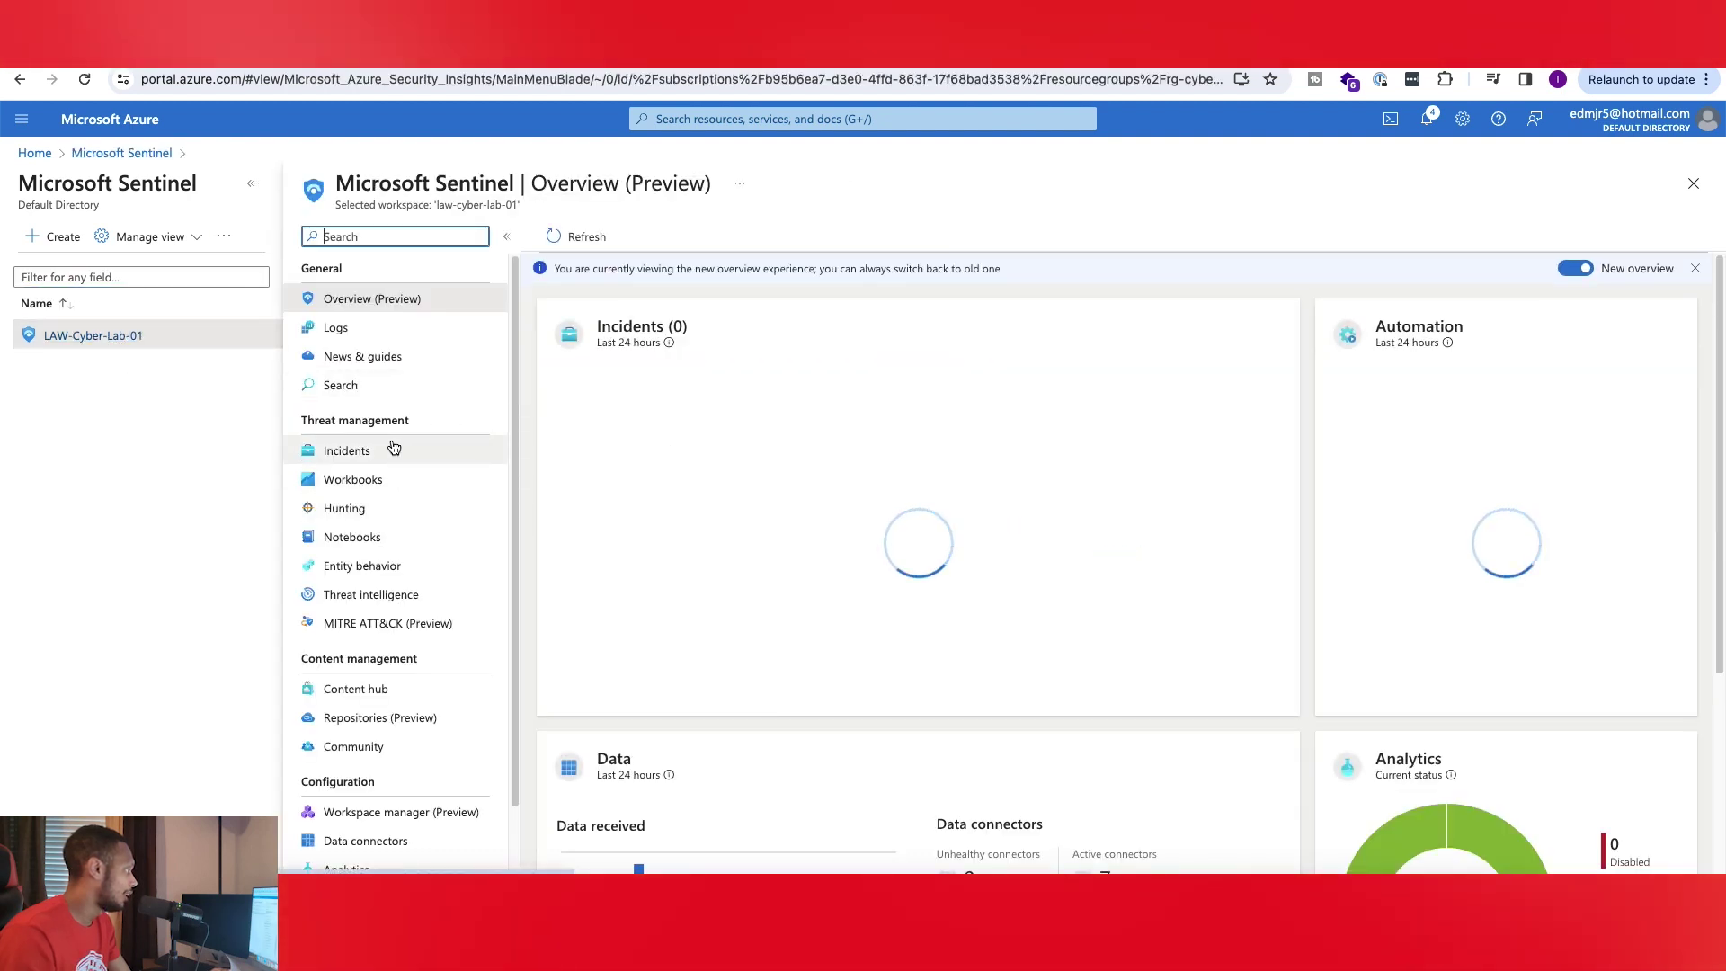
pyautogui.click(368, 454)
pyautogui.click(635, 465)
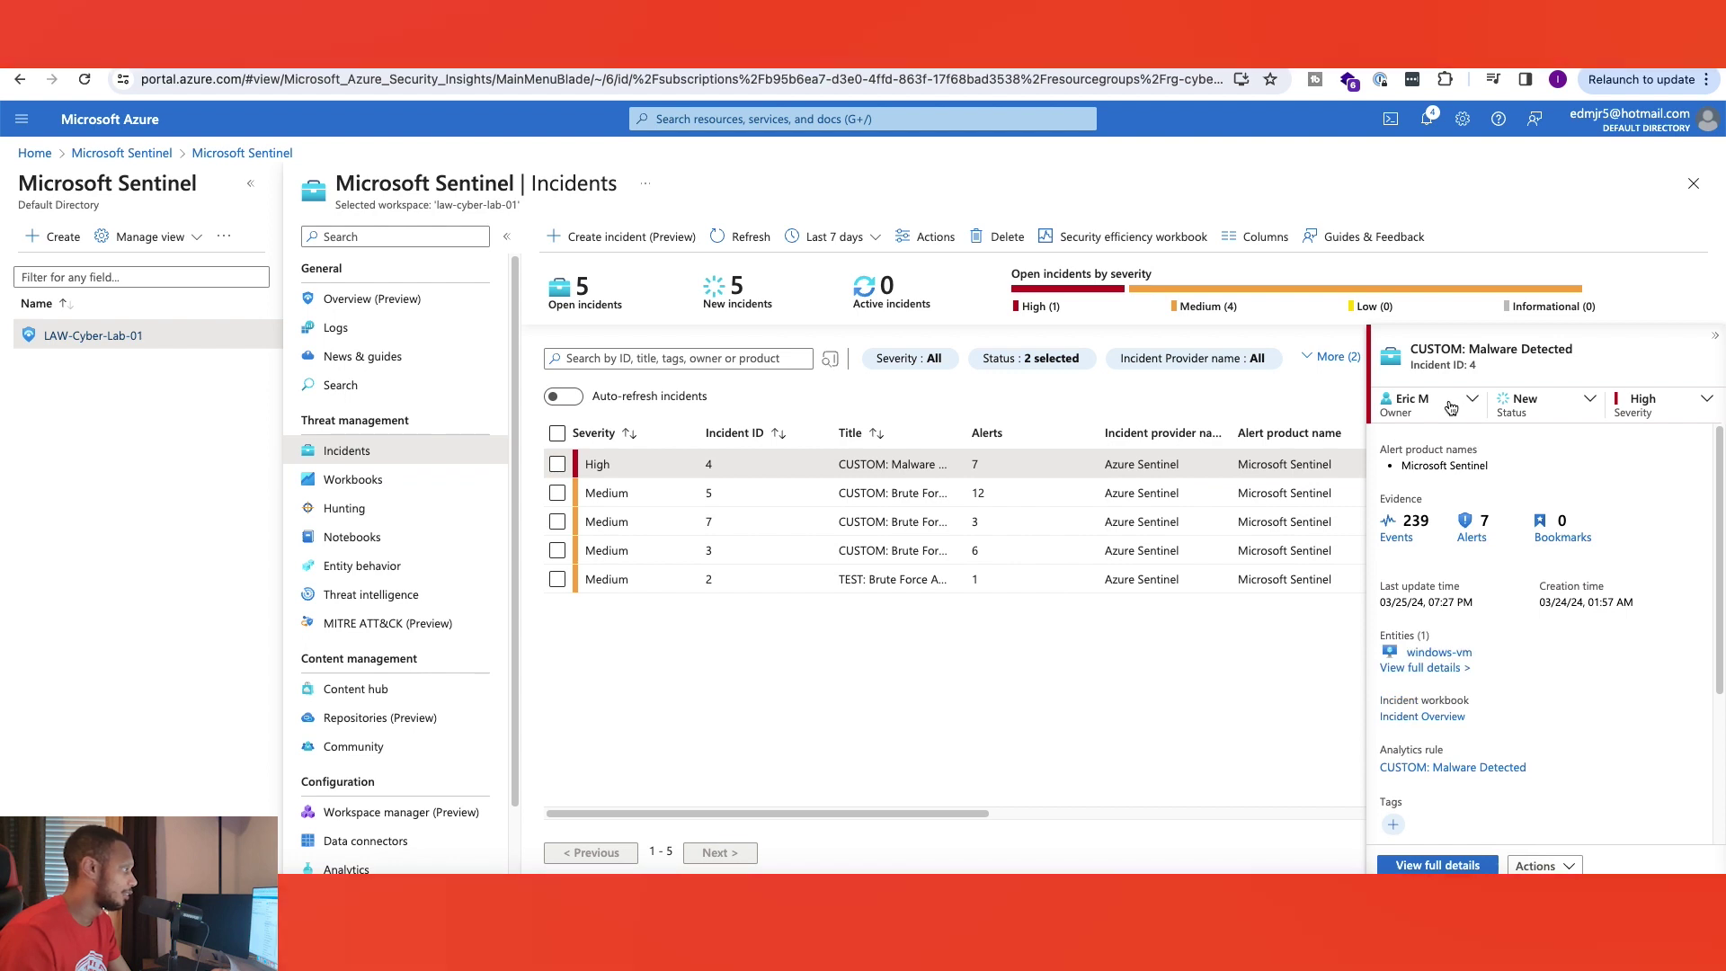
# Choose the Closed status for the malware incident with the classification True Positive - Suspicious activity
pyautogui.click(1438, 401)
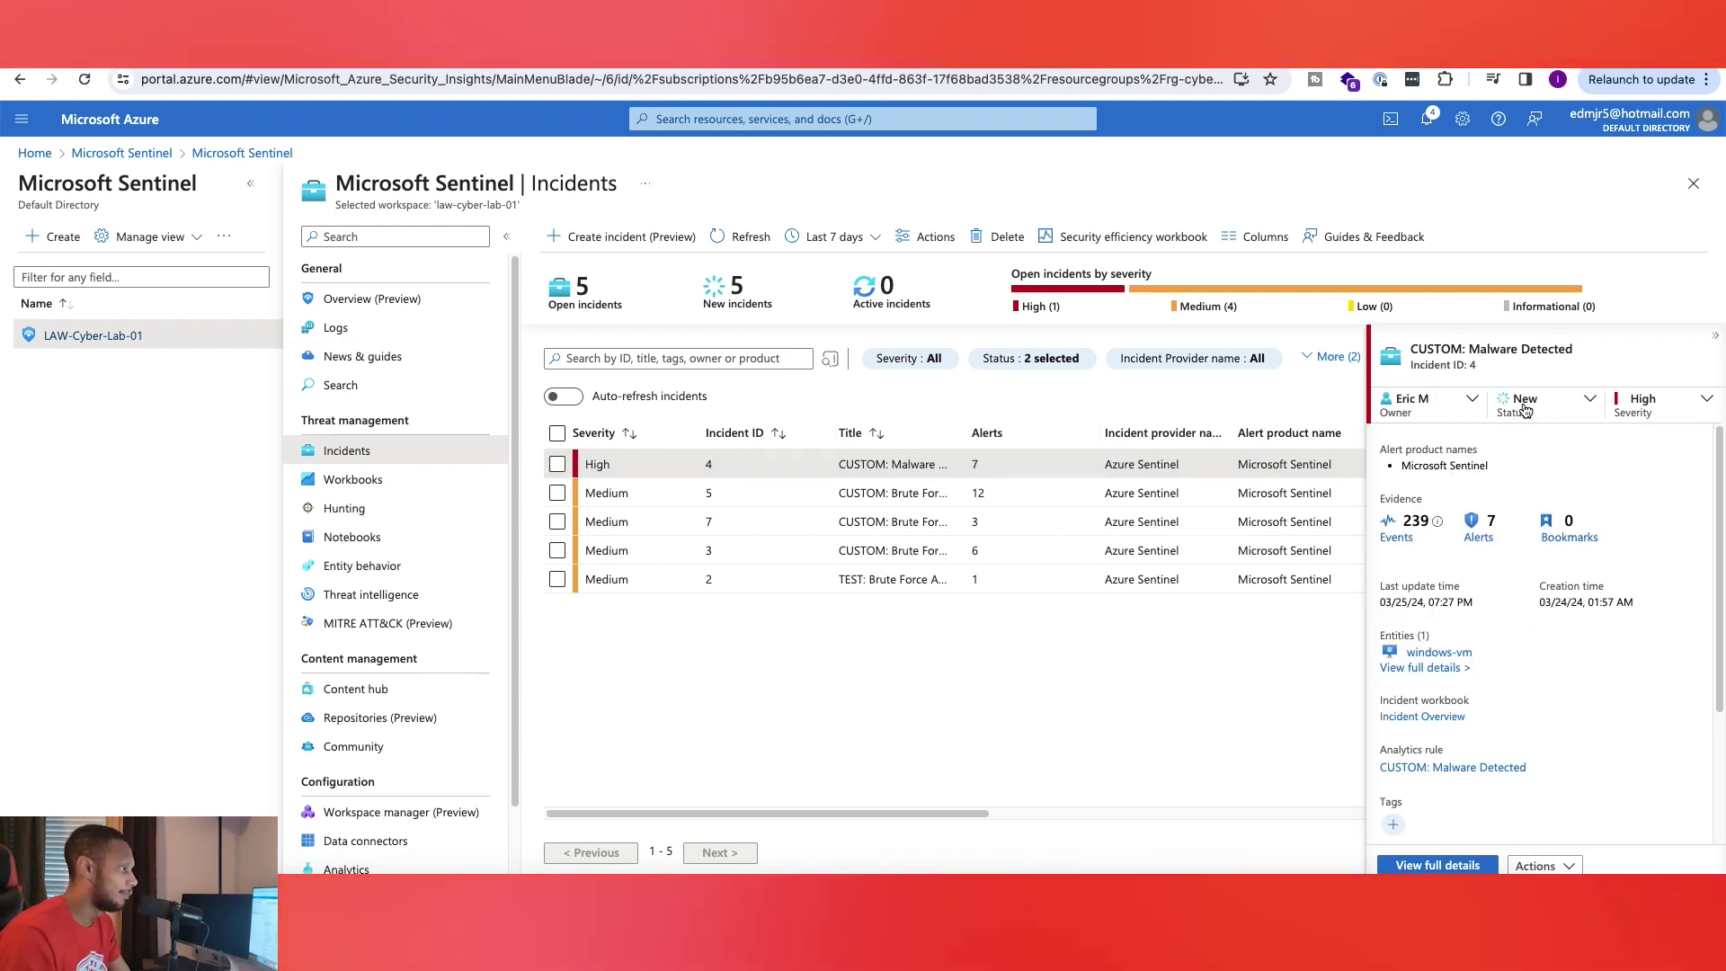
pyautogui.click(1412, 516)
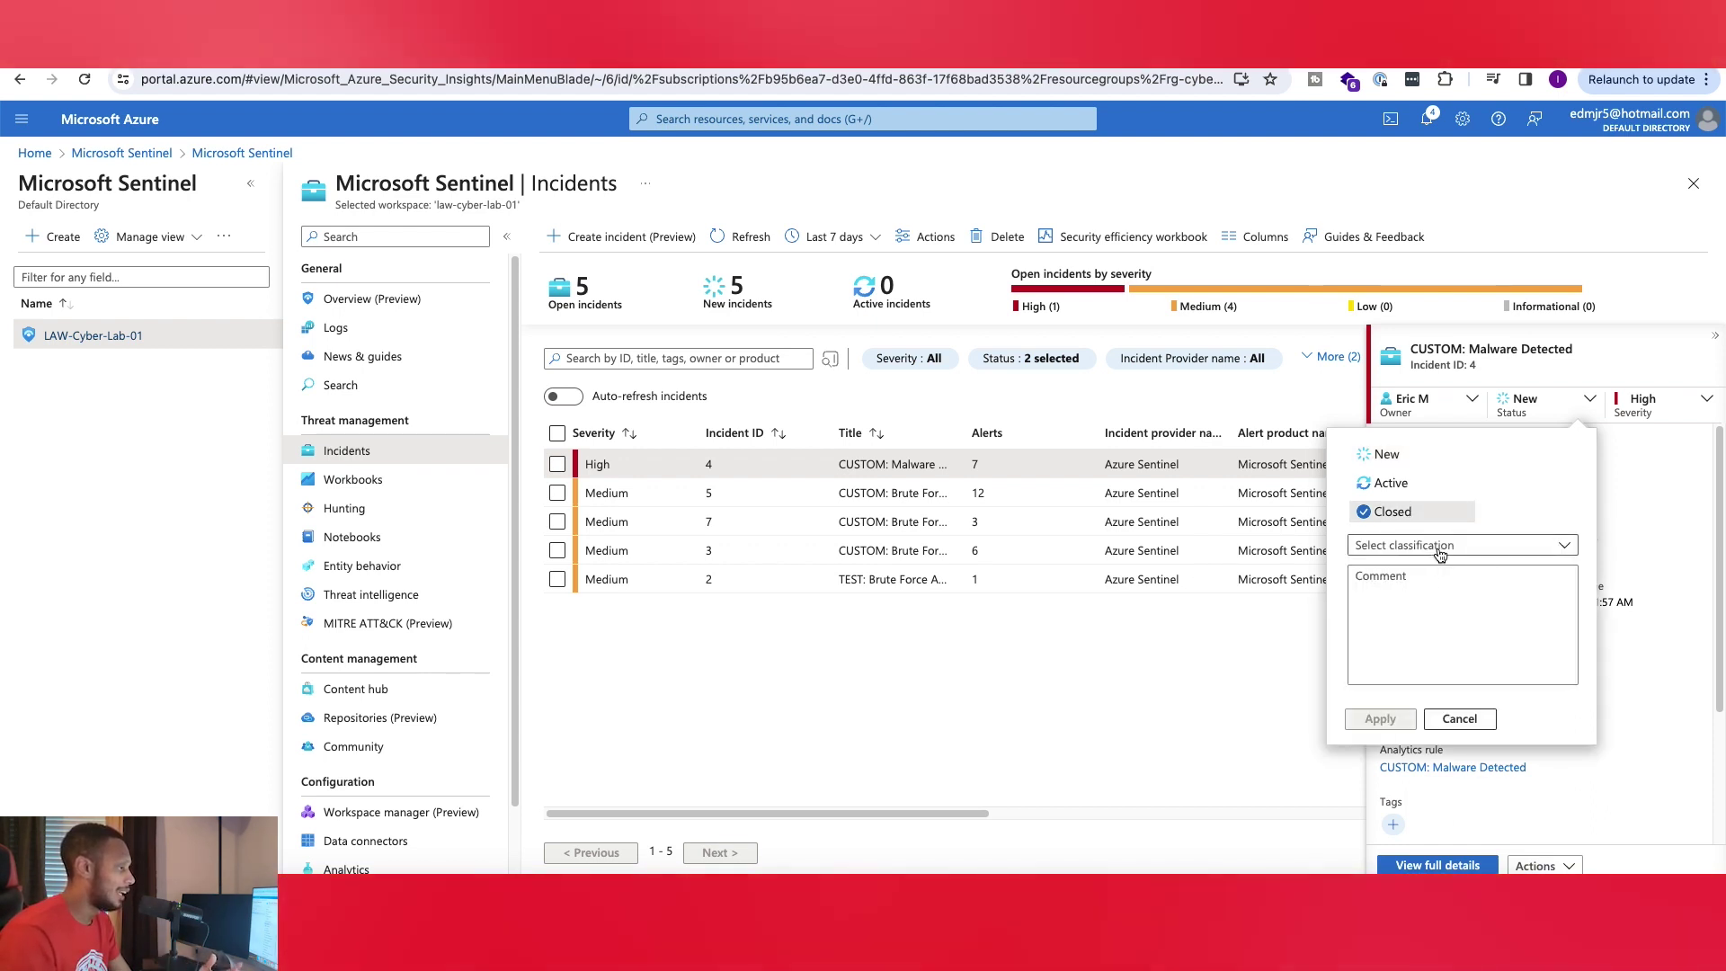
pyautogui.click(1439, 550)
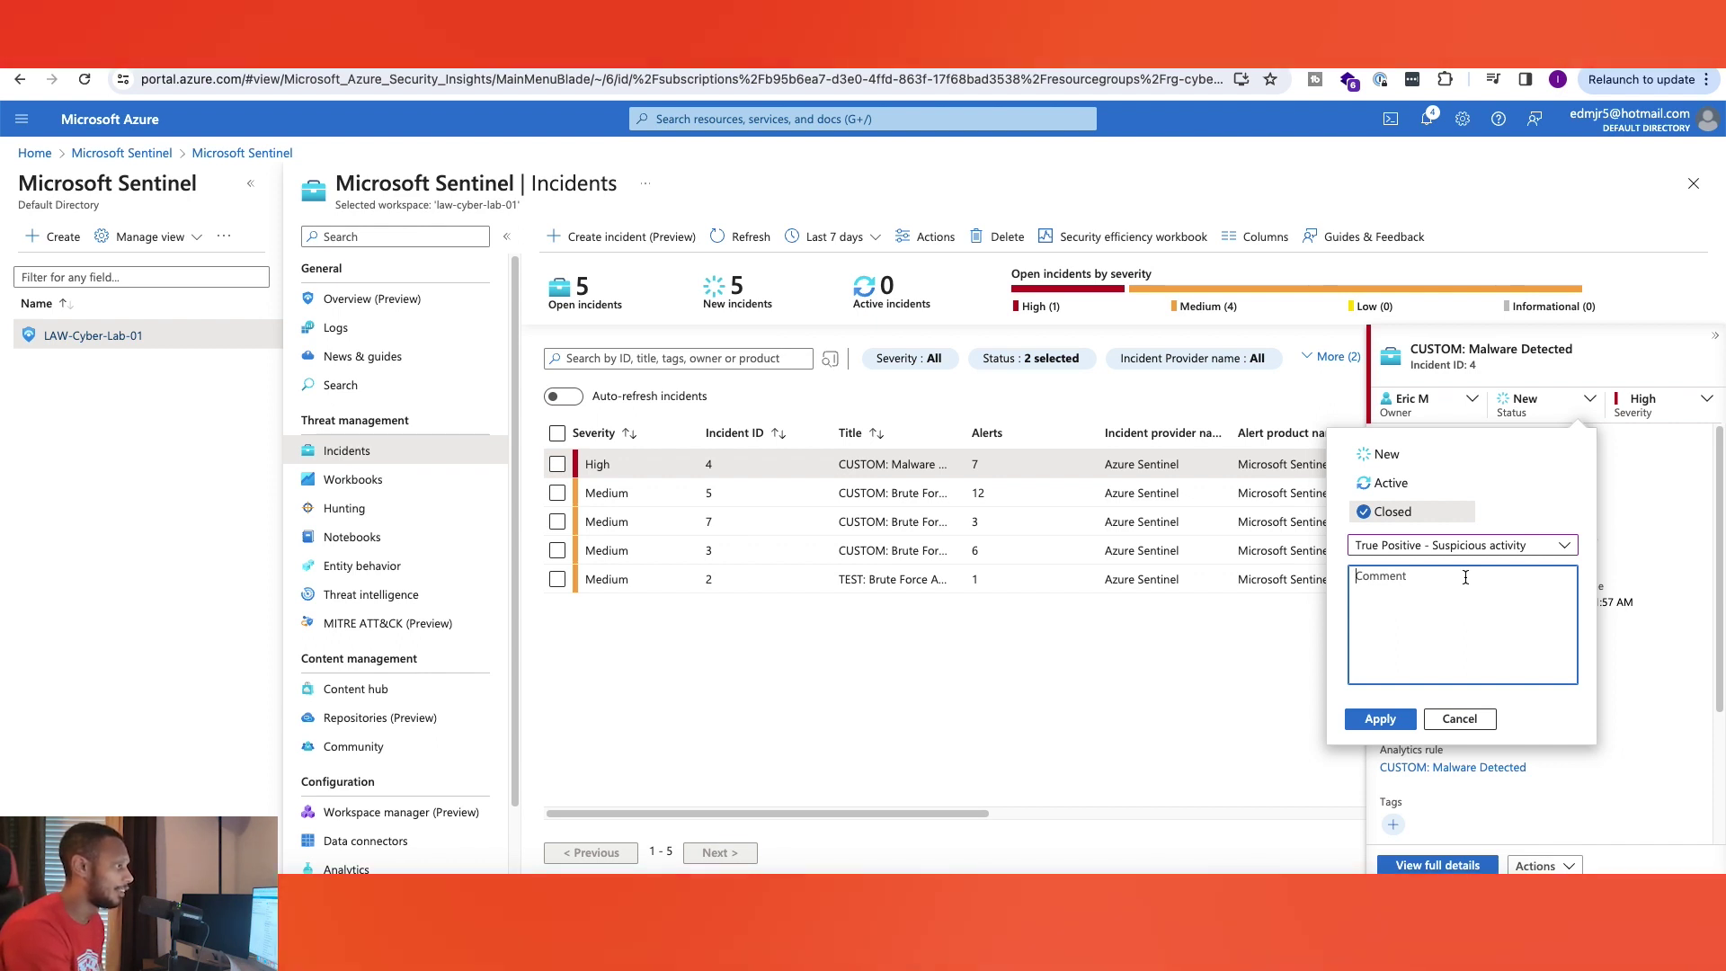
# Enter the comment lines "machine 000", "ip address 00)00", "dfdjfldj", "adlfjdlf", "adjlfjdja", "here iwas true positive, etc" and apply the incident's closure
pyautogui.press('BackSpace')
pyautogui.press('BackSpace')
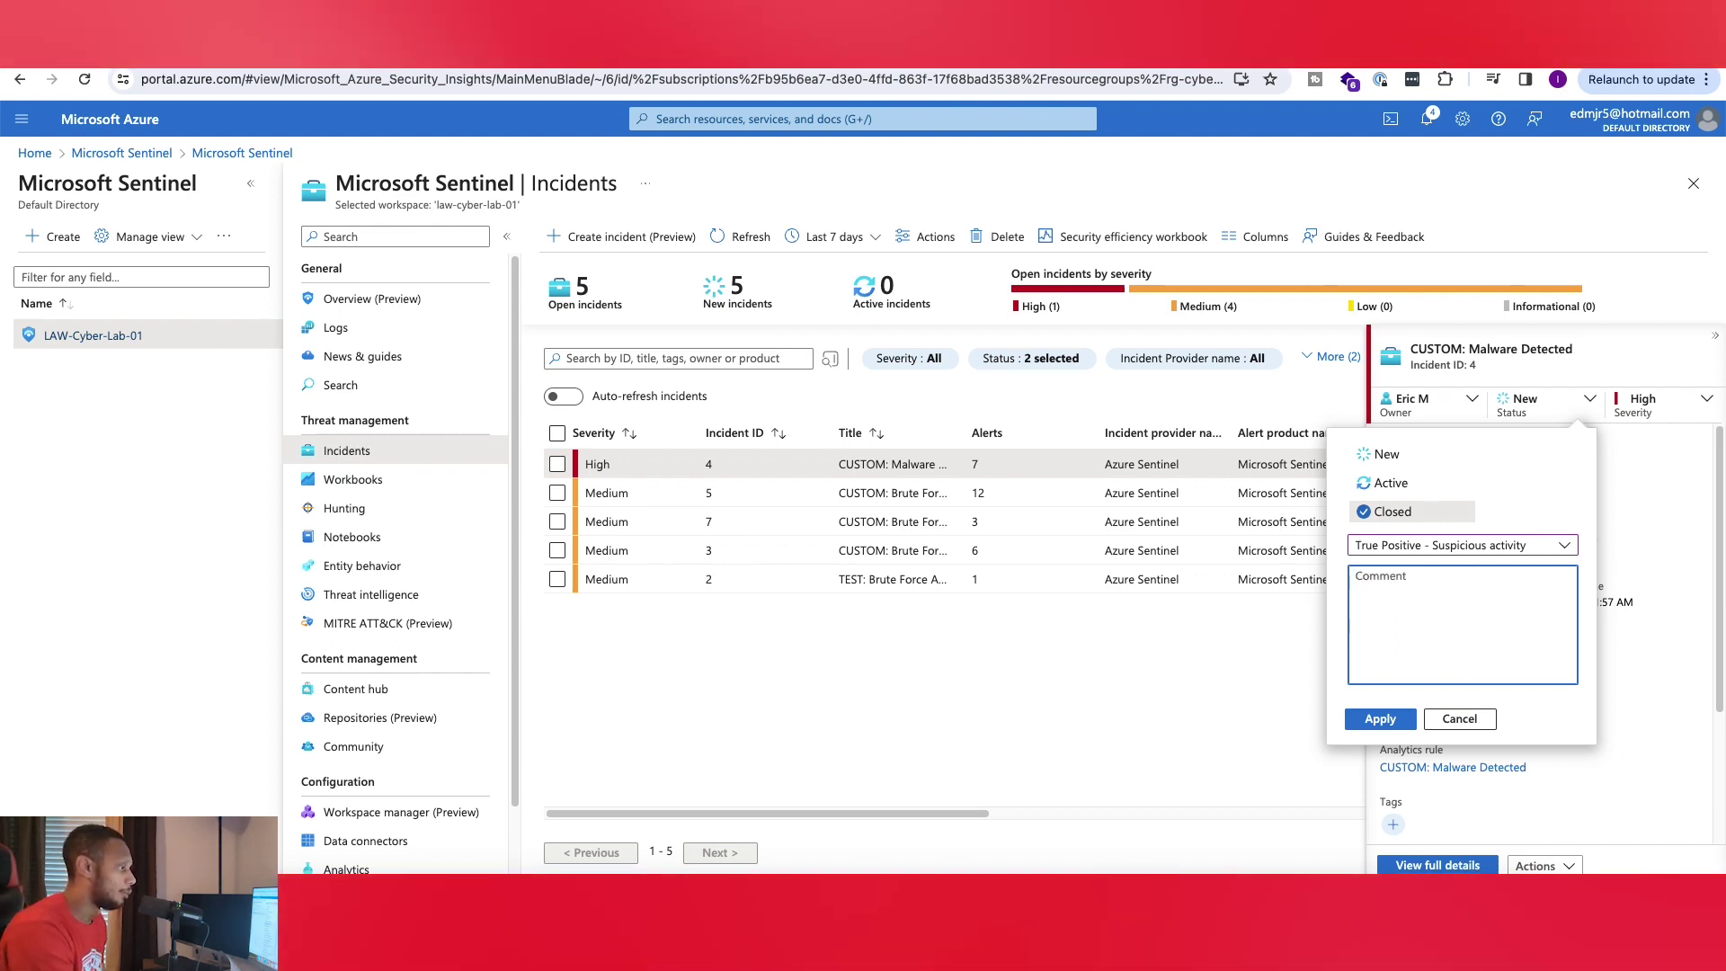
pyautogui.write('machine 0')
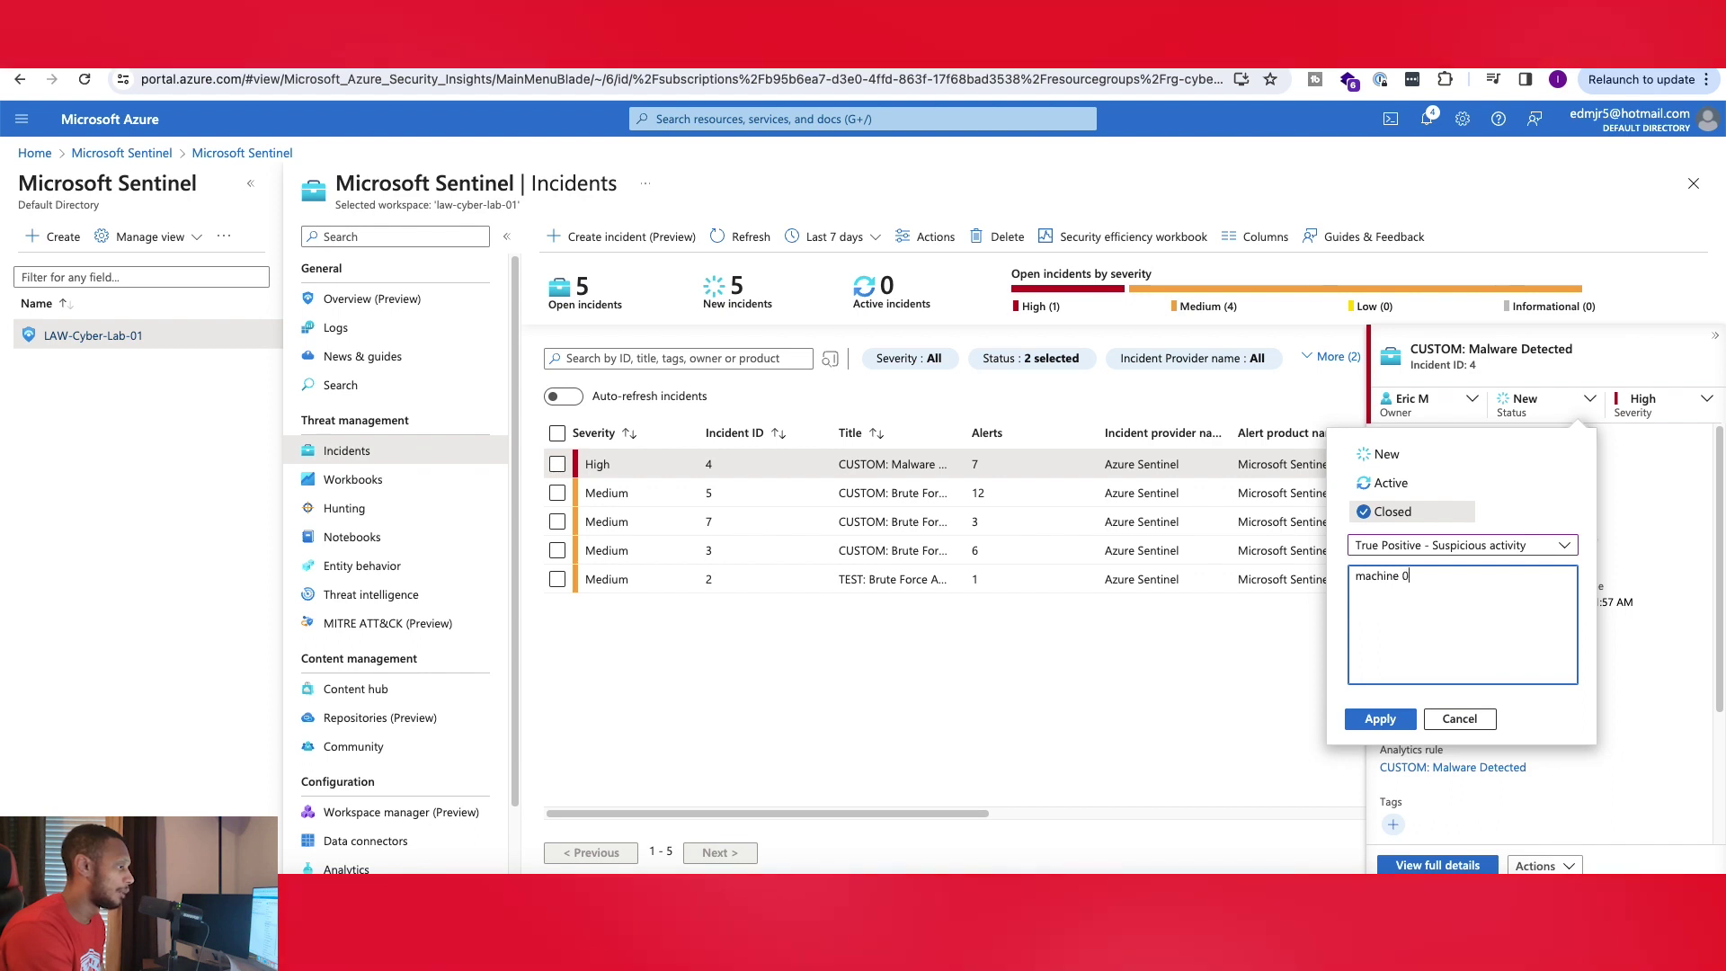
pyautogui.write('00')
pyautogui.press('Return')
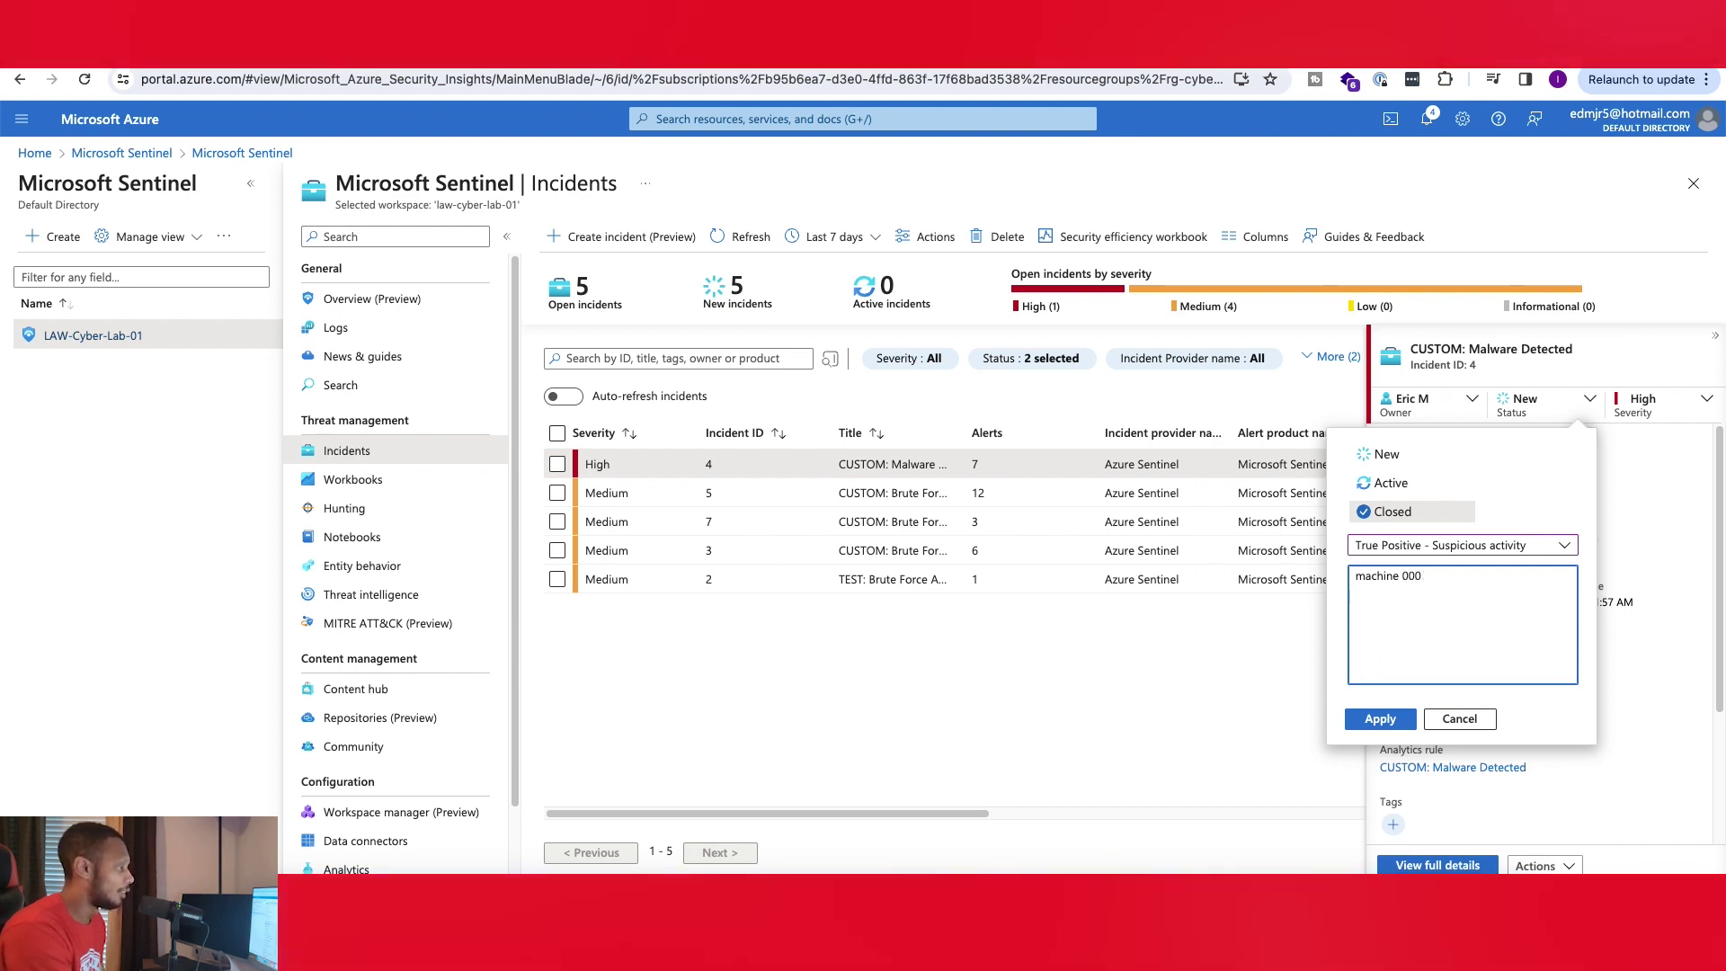
pyautogui.write('ip address')
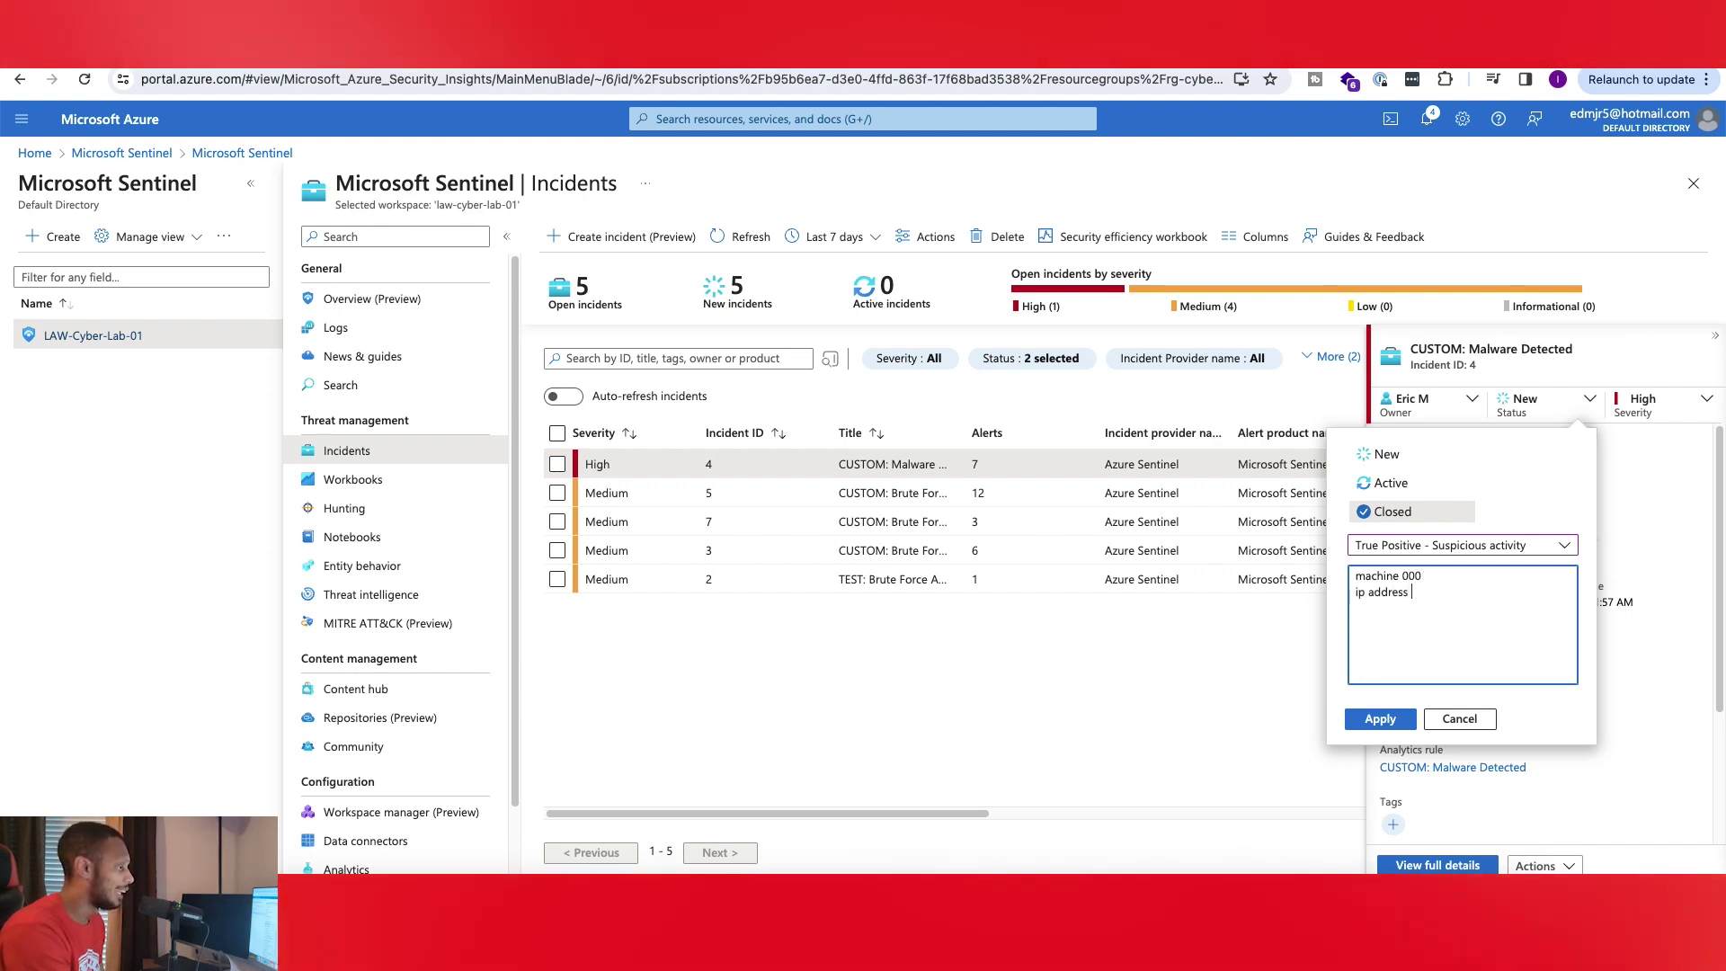
pyautogui.write(' 00)00')
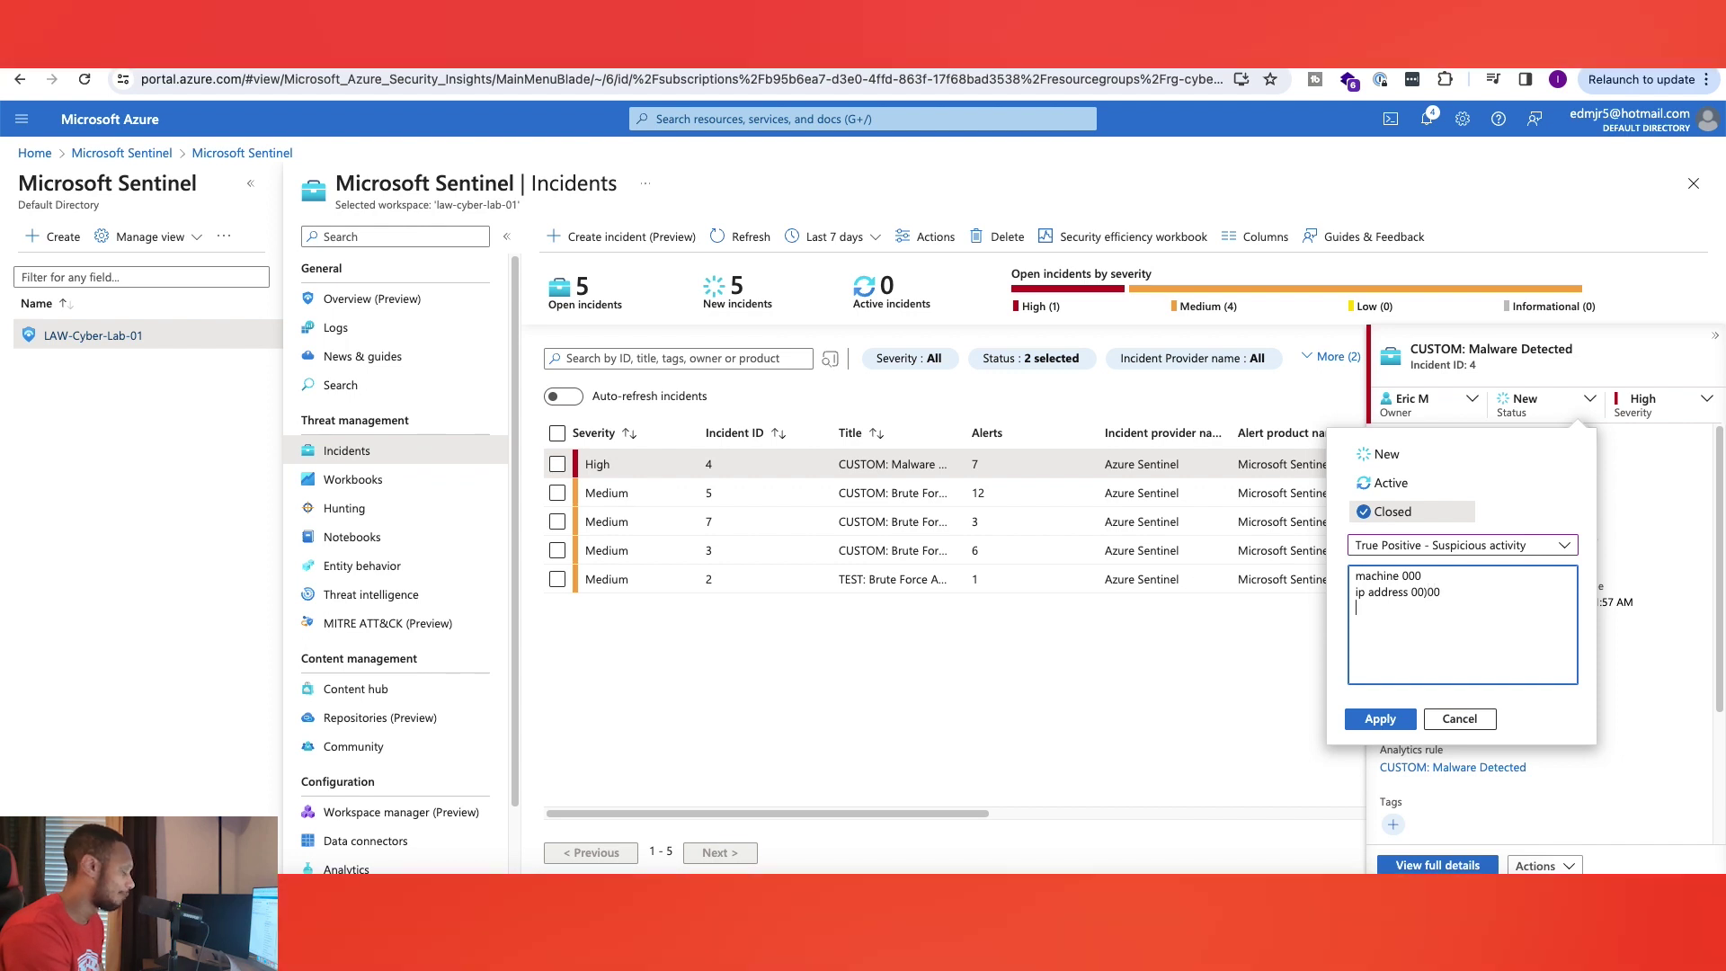
pyautogui.press('Return')
pyautogui.write('dfdjfldj')
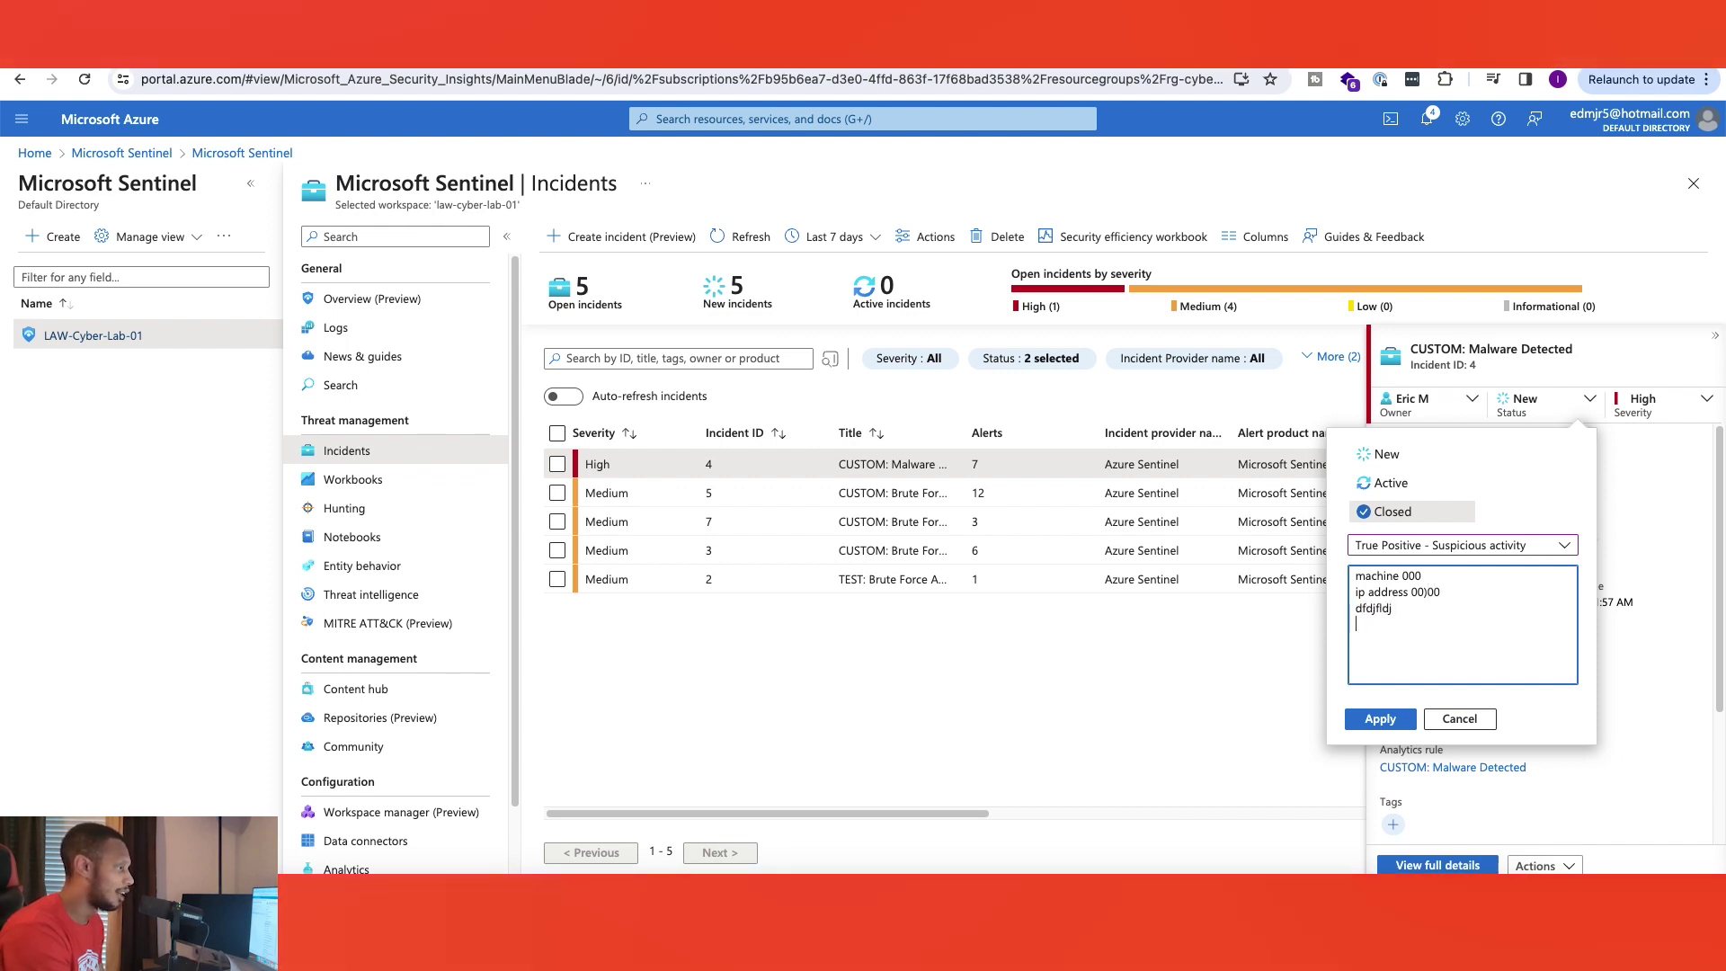
pyautogui.press('Return')
pyautogui.write('adlfjdlf')
pyautogui.press('Return')
pyautogui.write('adjlfjdja')
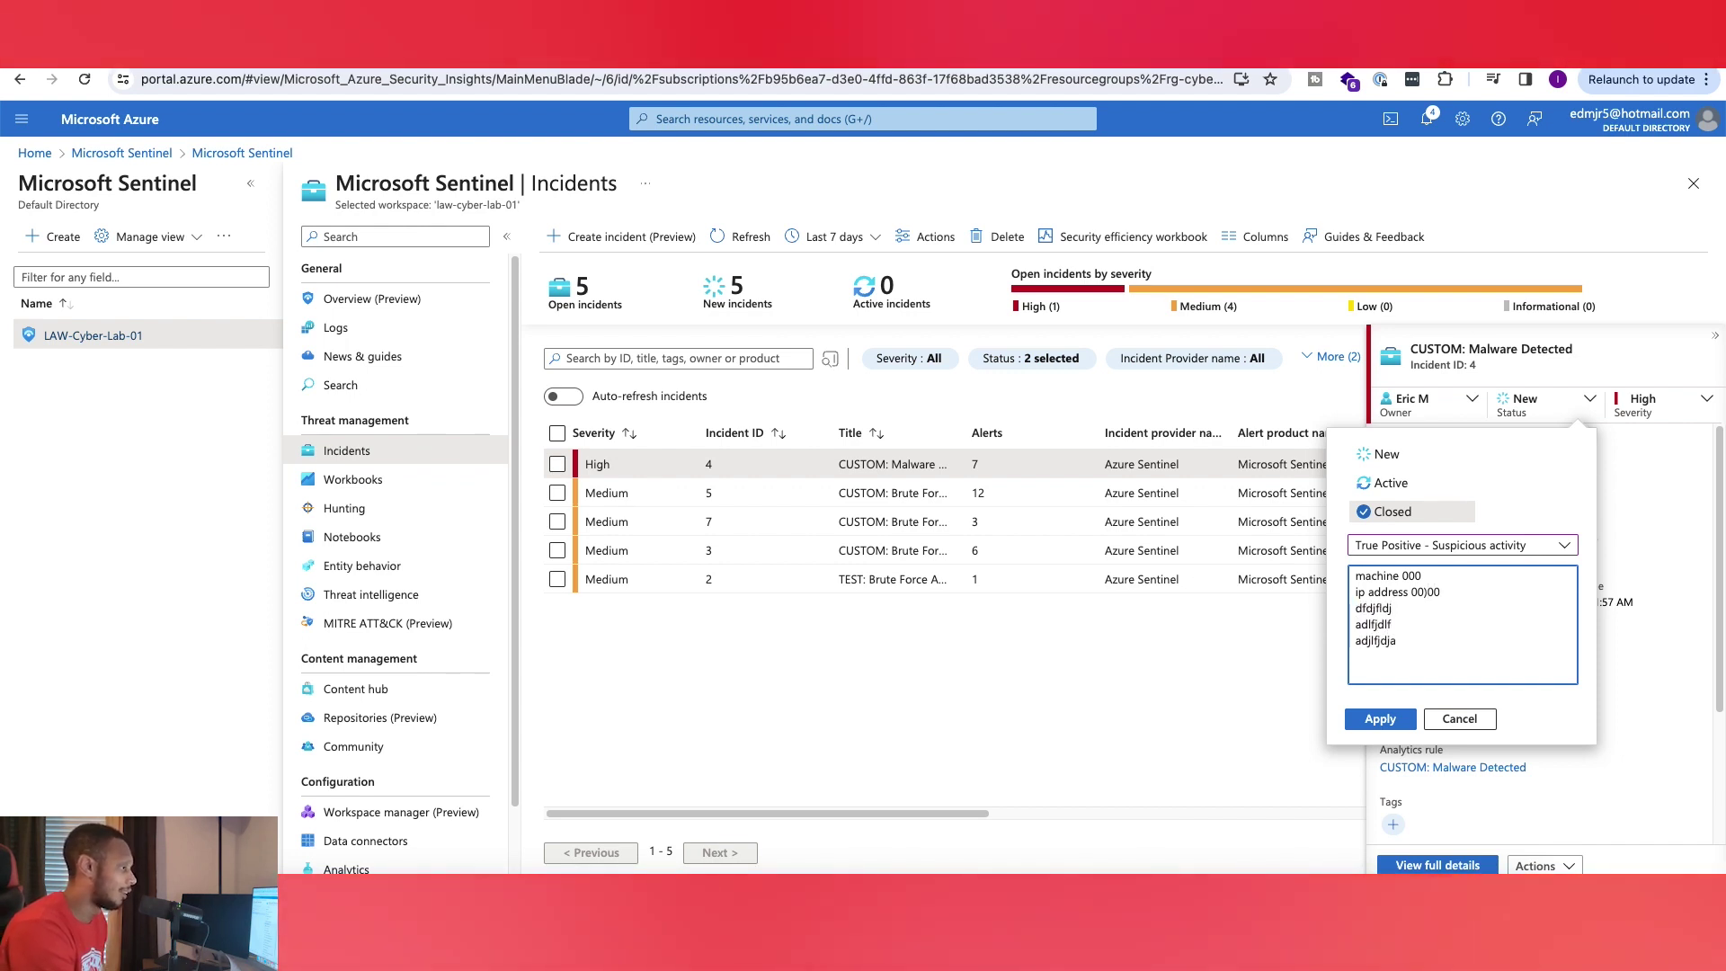
pyautogui.press('Return')
pyautogui.write('here iwas true p')
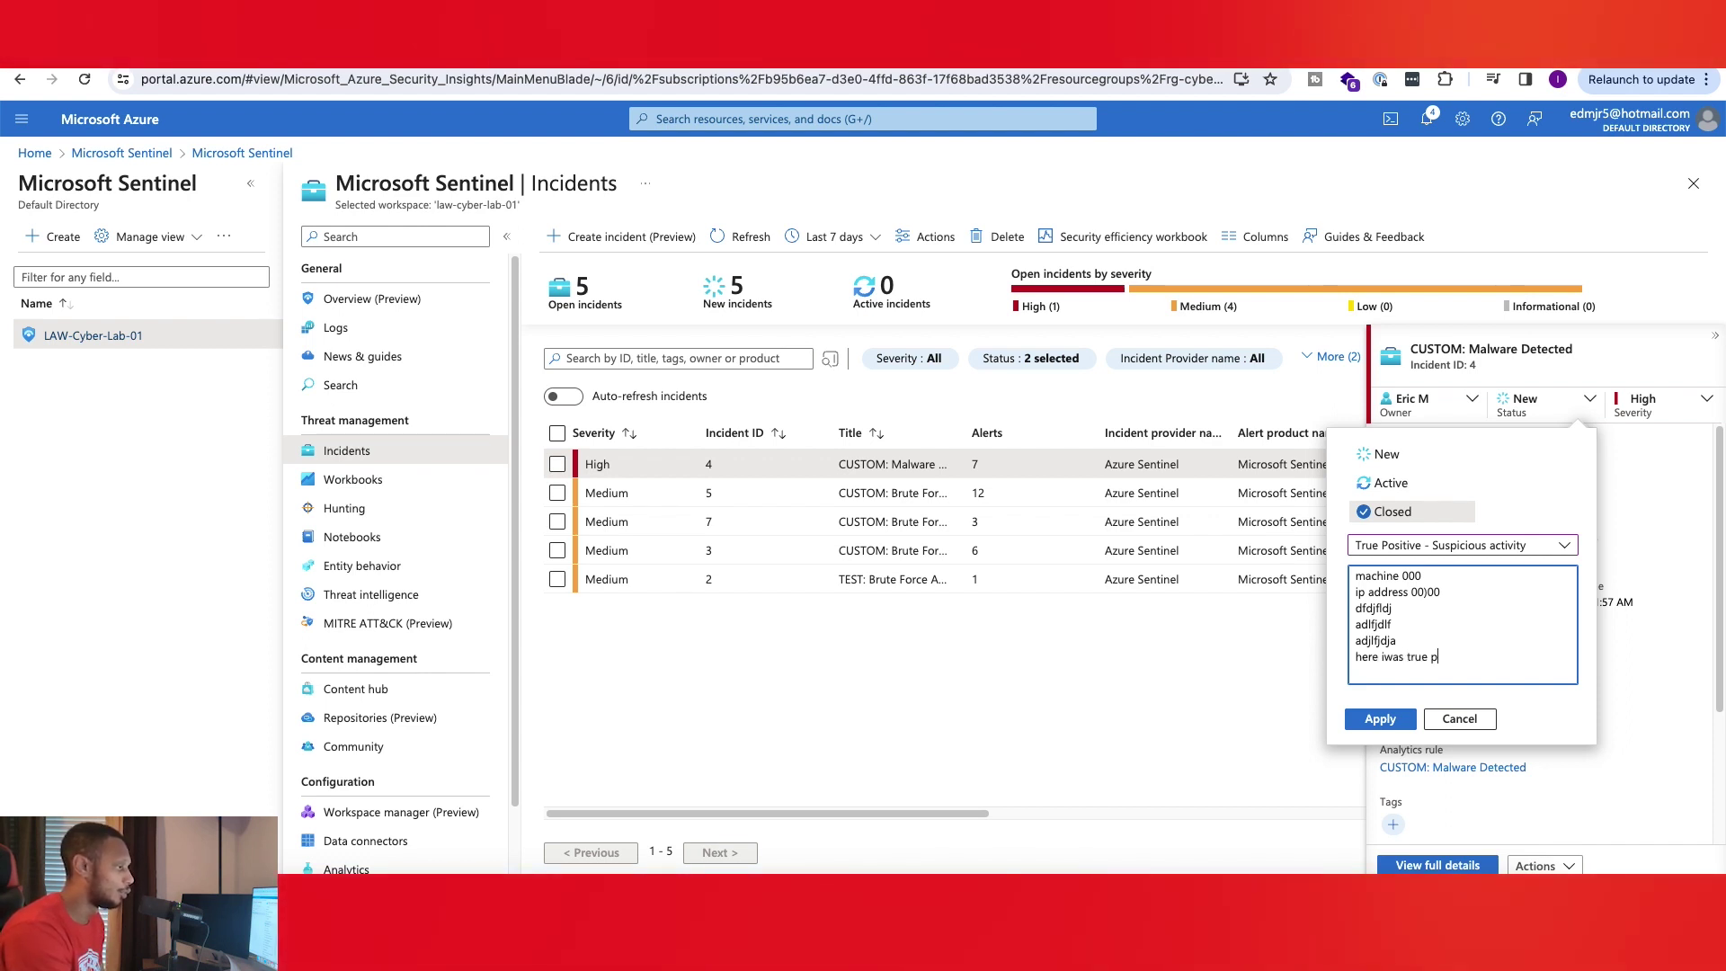
pyautogui.write('ositive, etc')
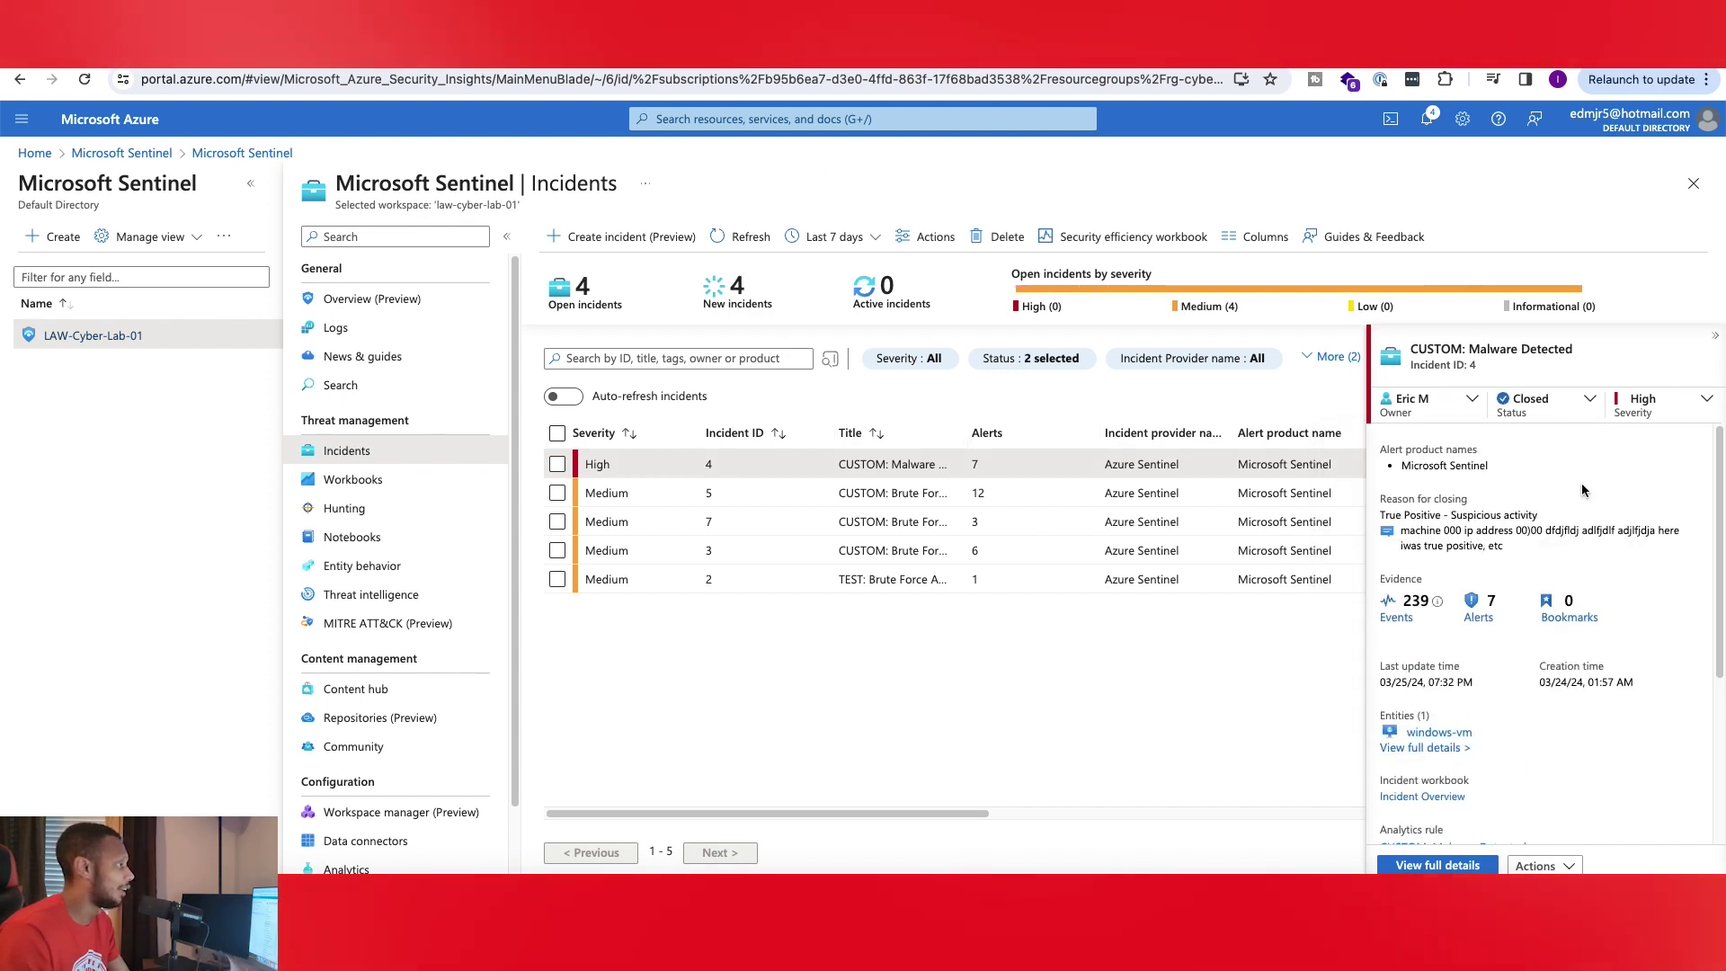
pyautogui.doubleClick(651, 290)
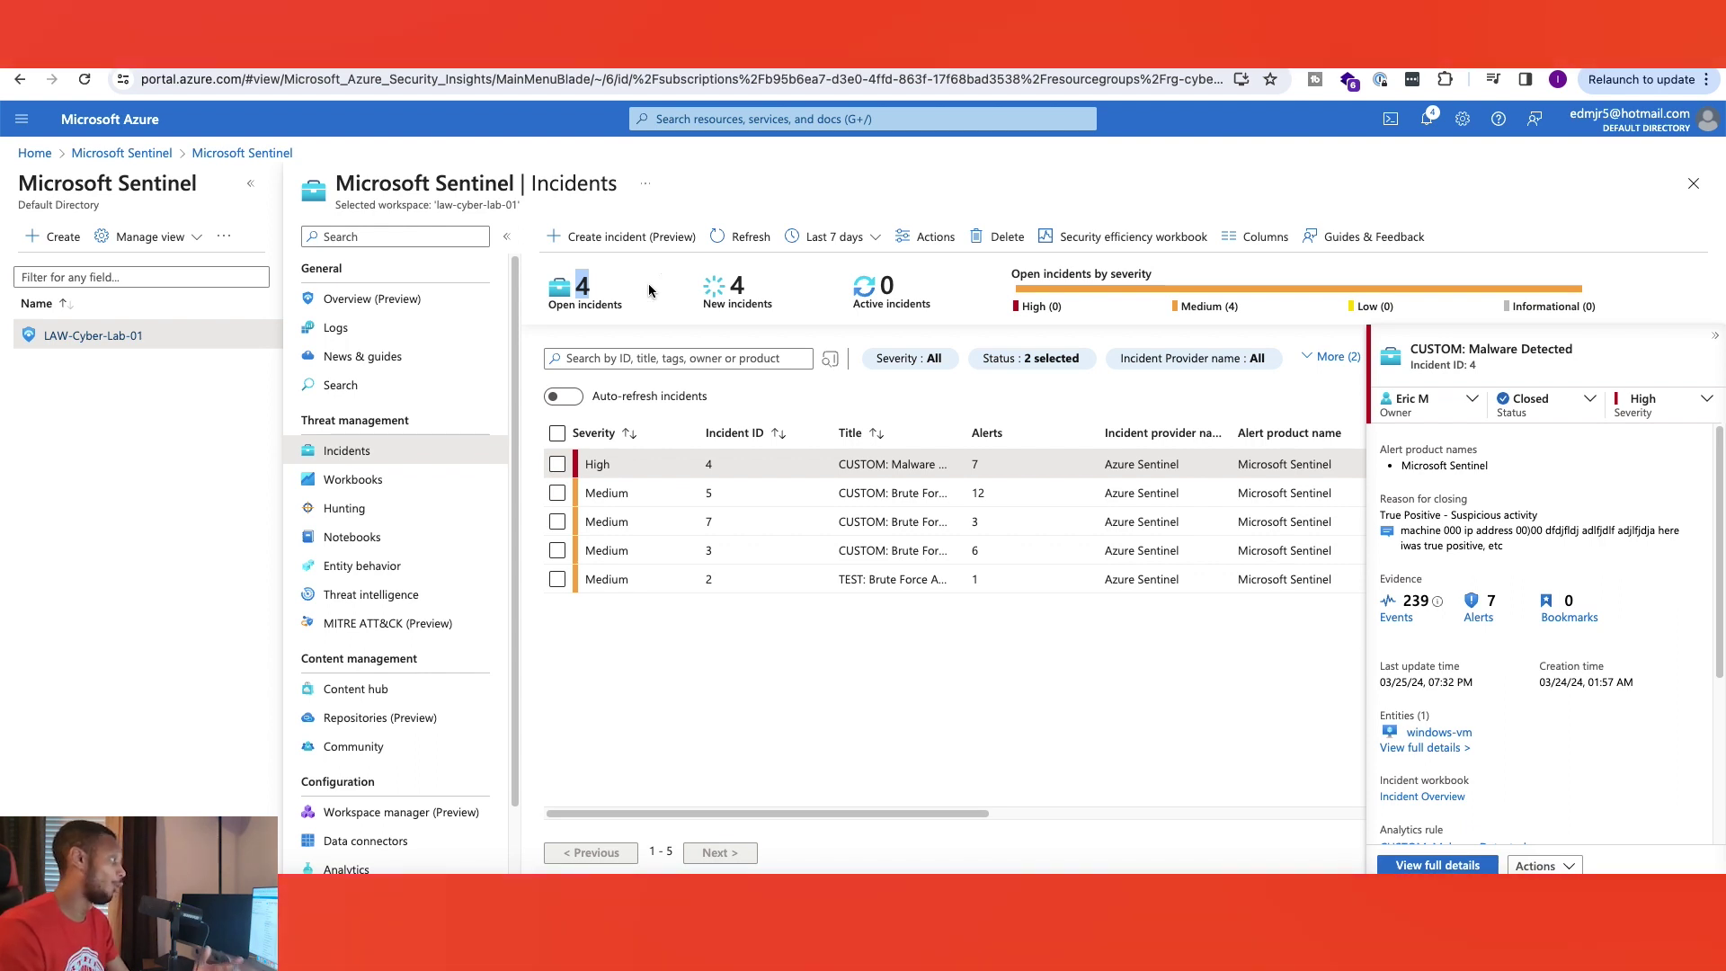